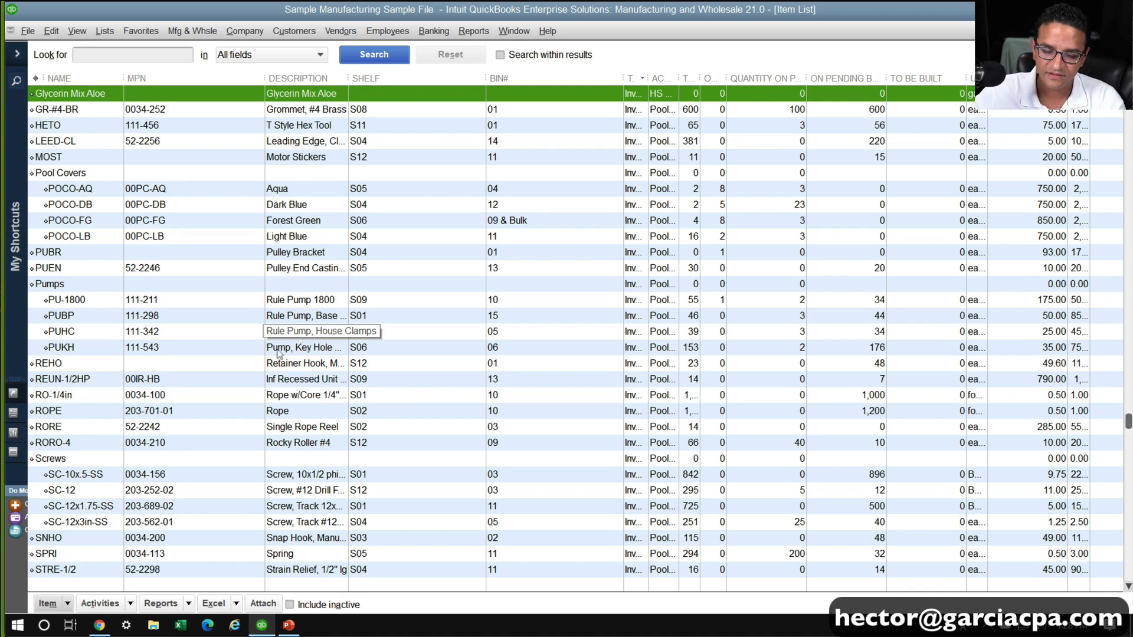
Start a new Non-inventory Part item and name it Water H2O
left_click(47, 603)
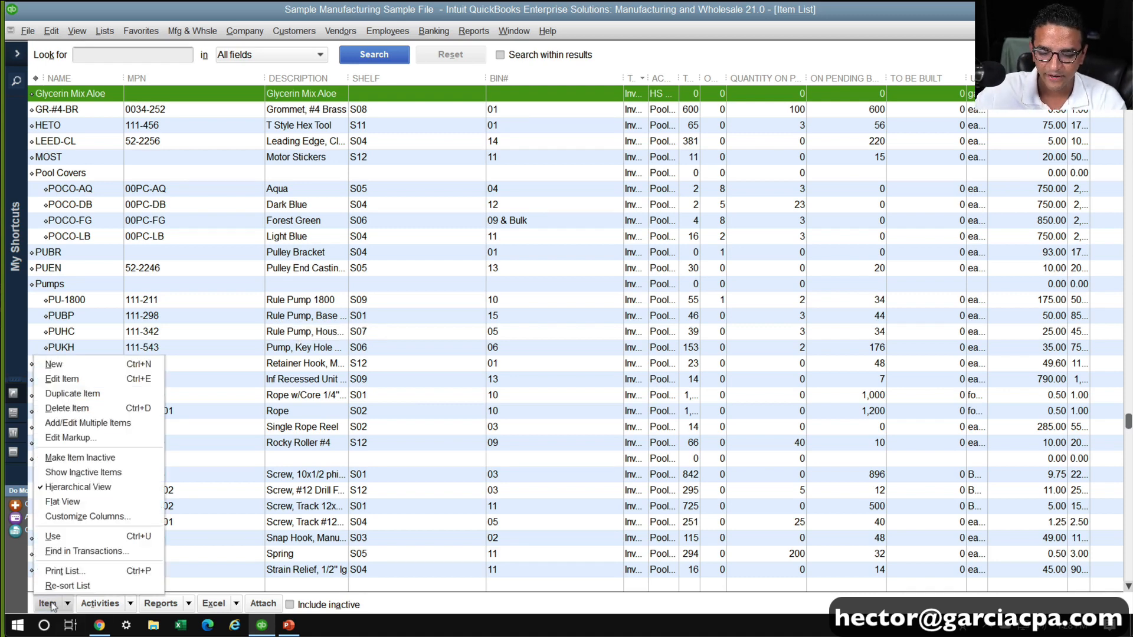
left_click(54, 364)
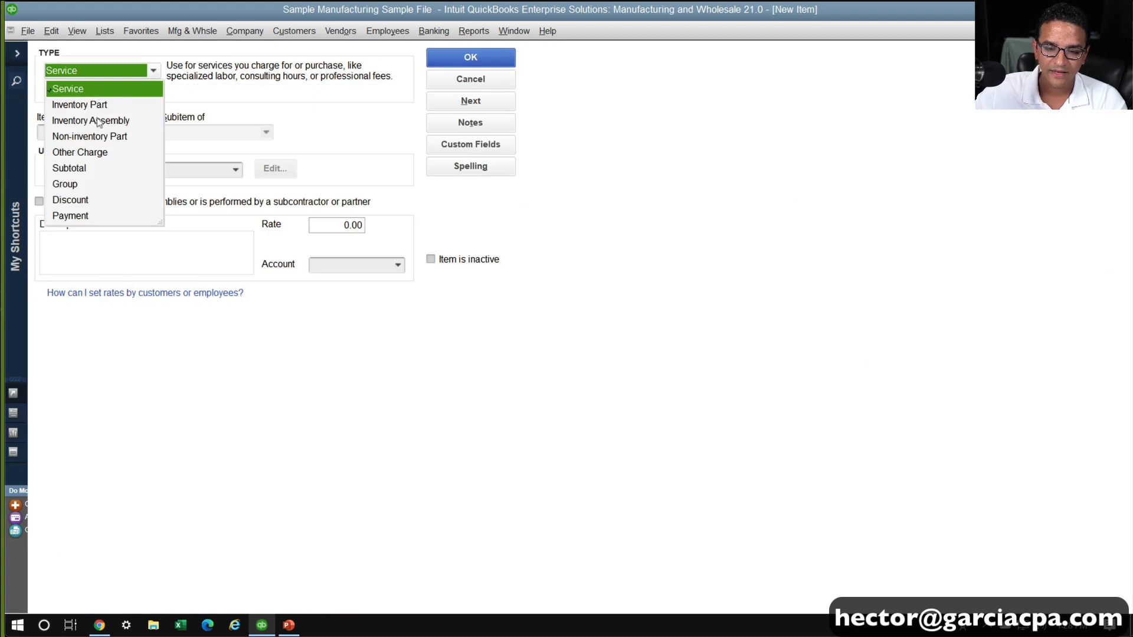
left_click(100, 136)
left_click(84, 132)
type("Water ")
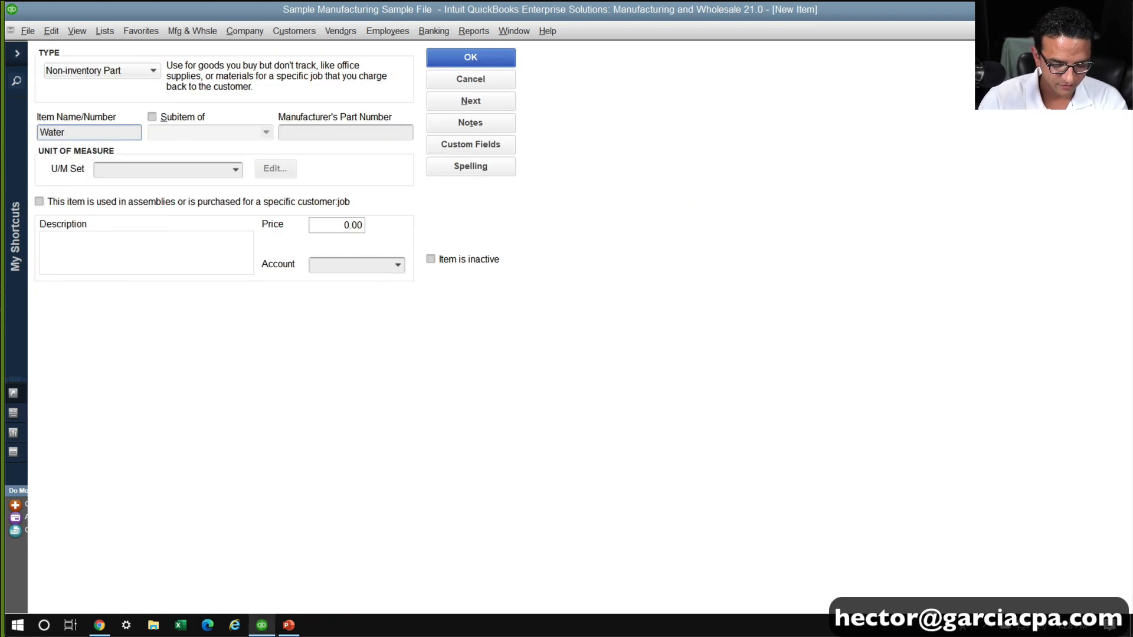
type("H2O")
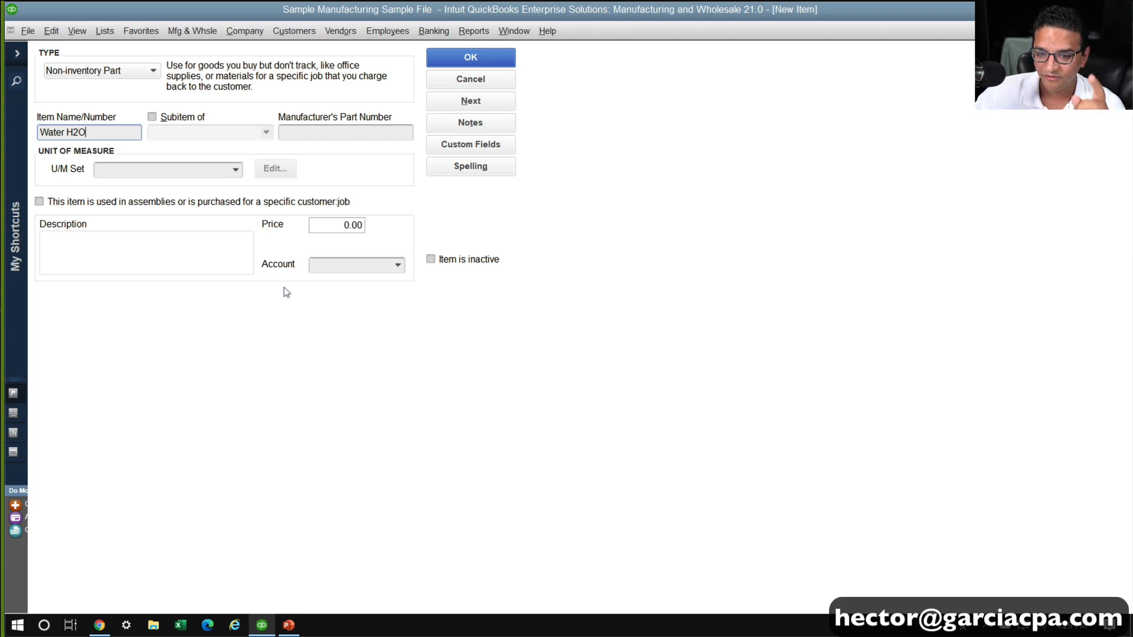
Mark the Water H2O item as used in assemblies and set its unit of measure to Volume by the gallon
left_click(115, 203)
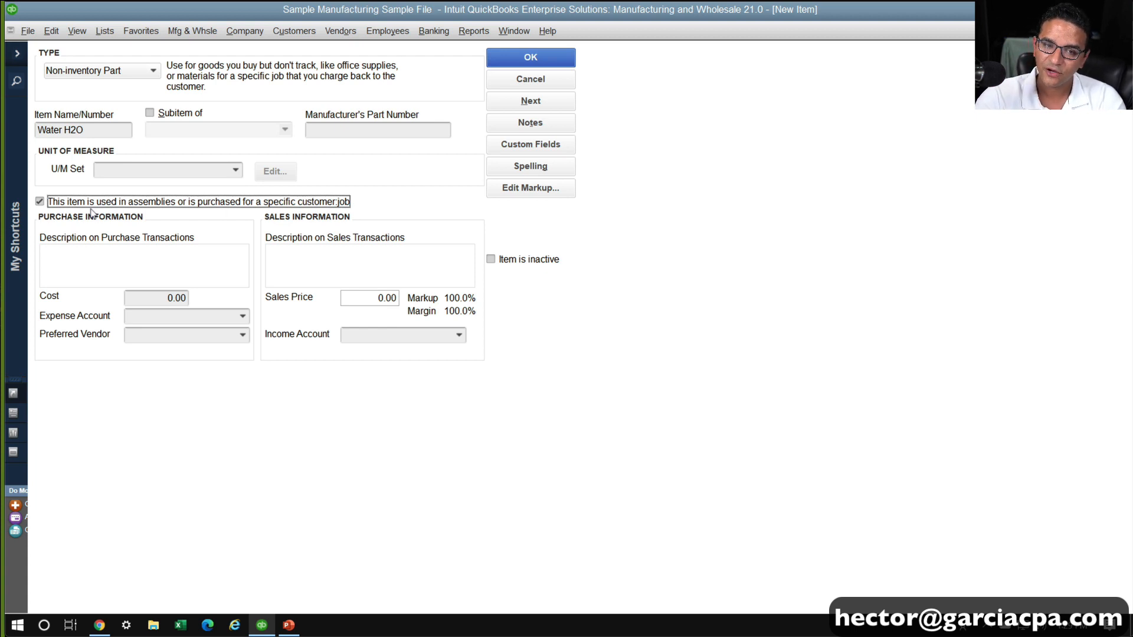
left_click(145, 301)
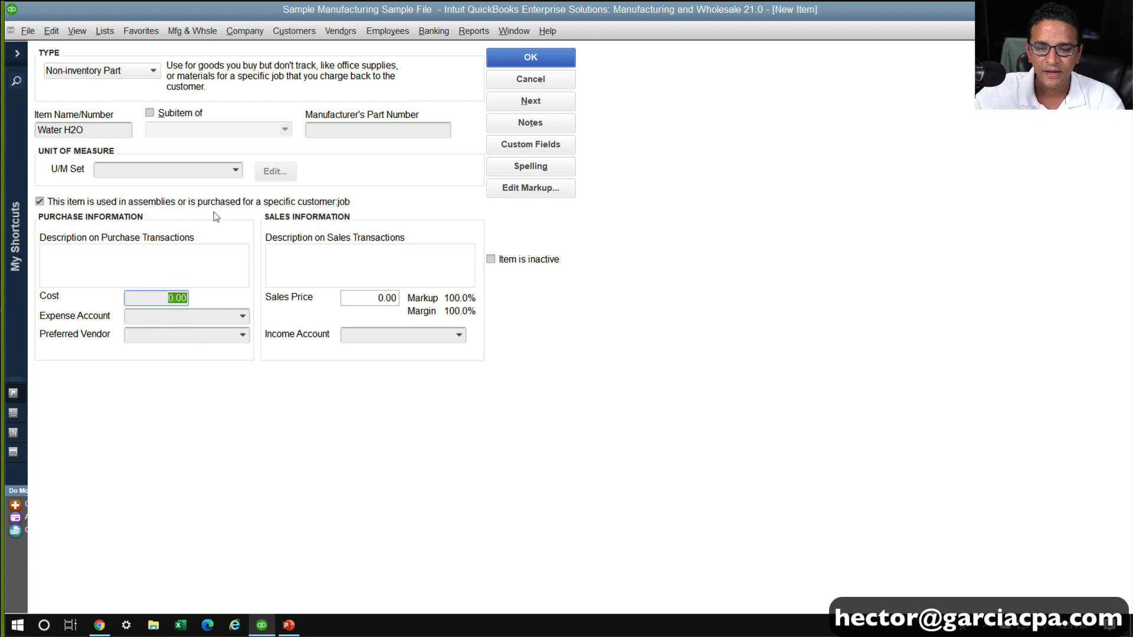
left_click(229, 175)
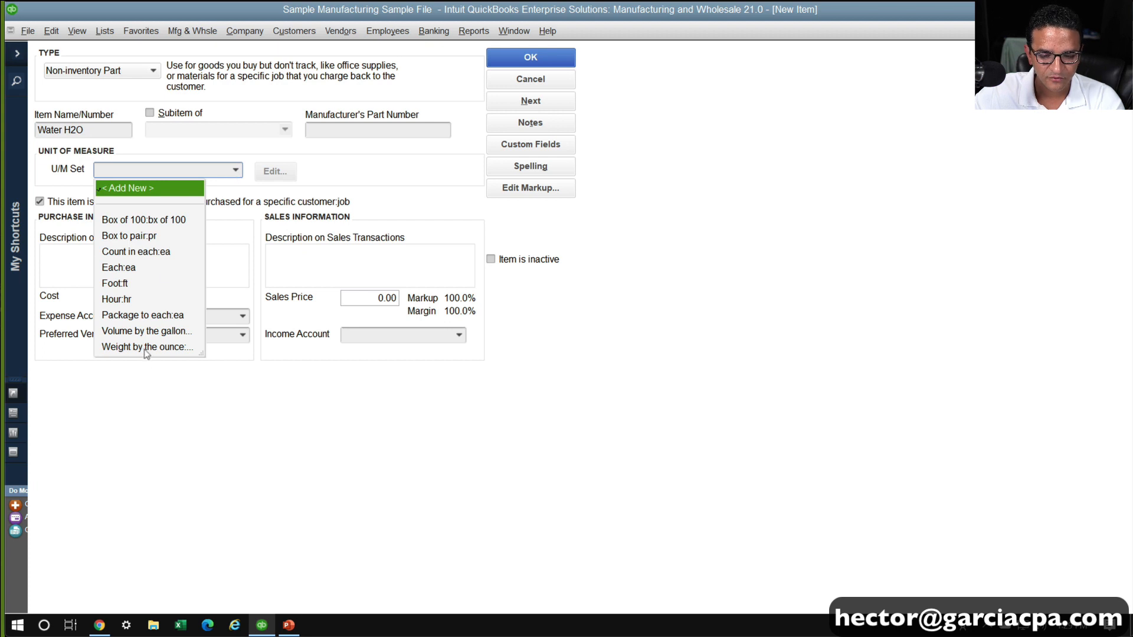
left_click(147, 332)
left_click(221, 171)
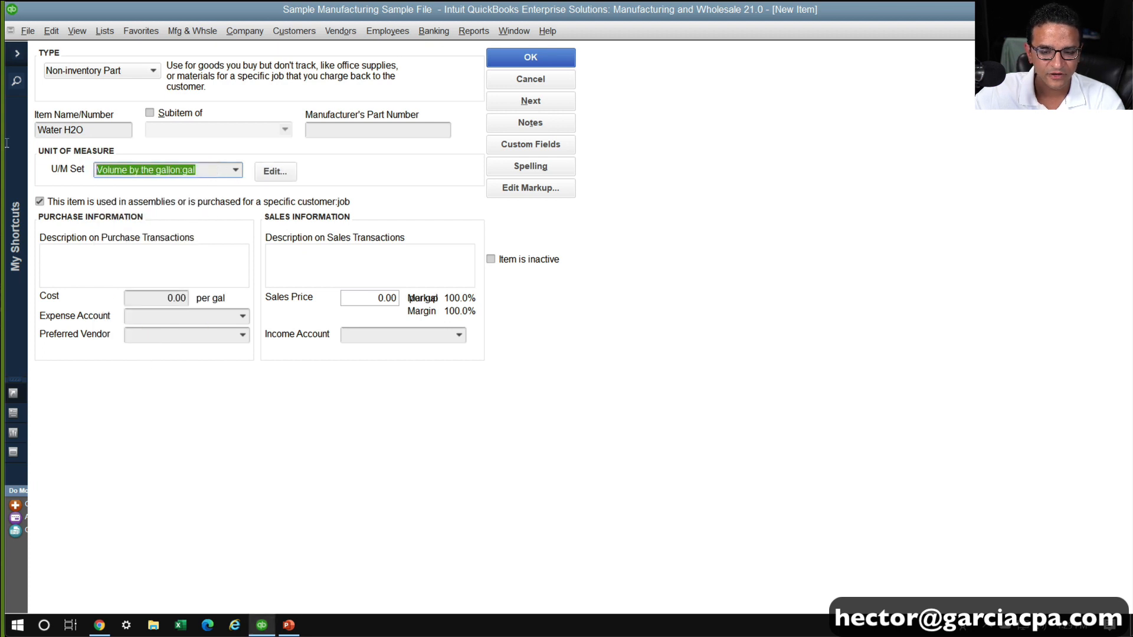
Set the item's purchase cost to 0.18 per gallon
left_click(150, 298)
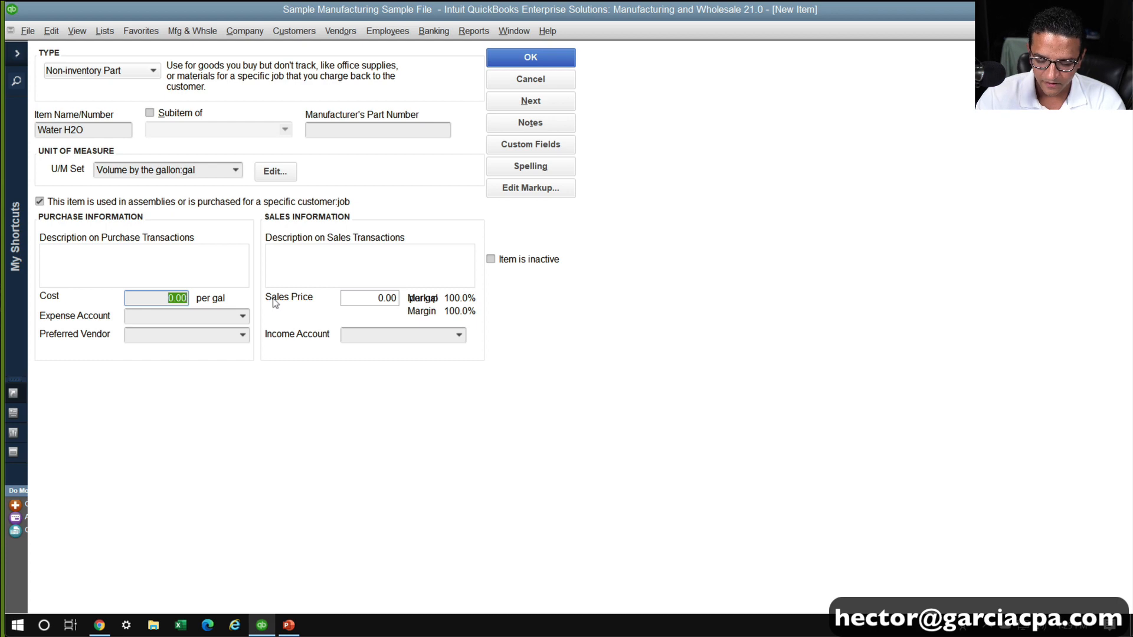
type(".18")
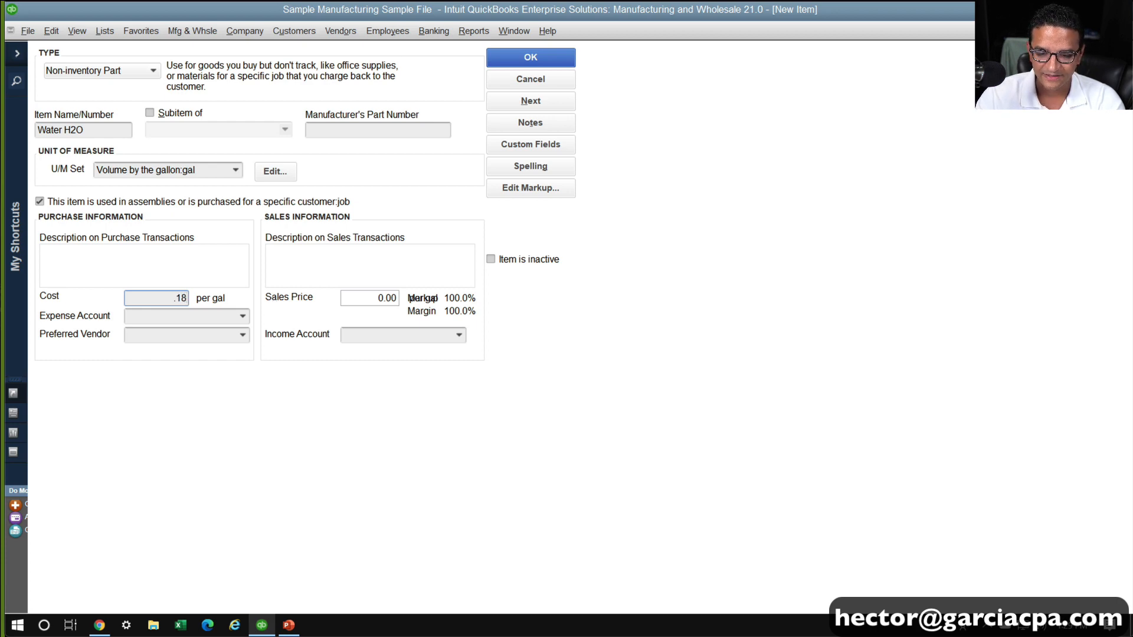
key("Tab")
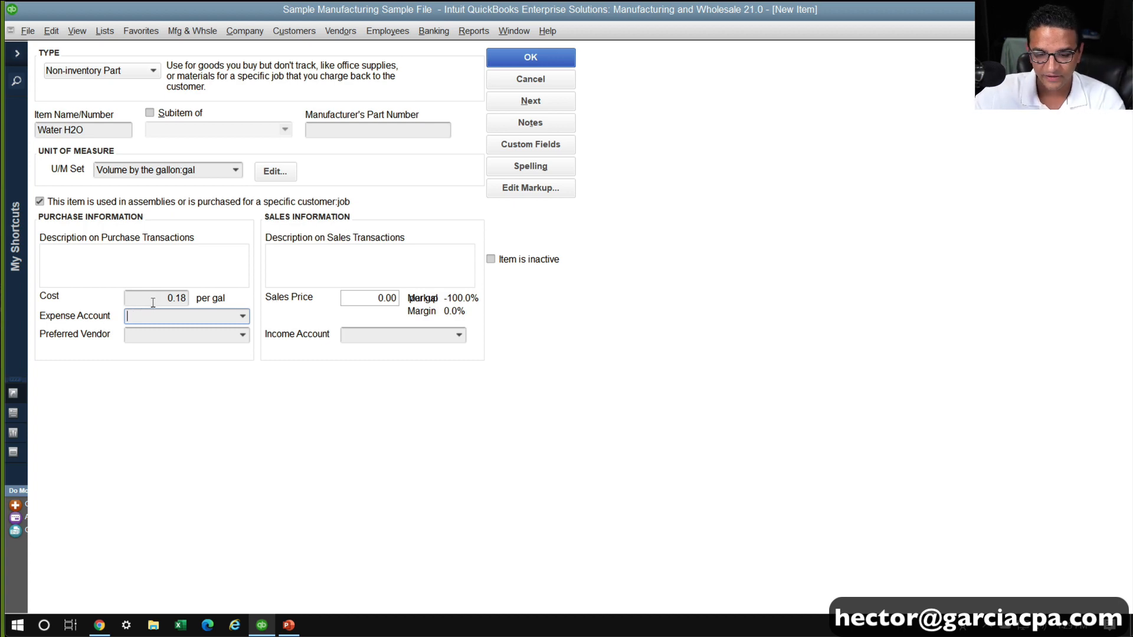
Create a Utilities expense account and set the item's expense account to its Water subaccount, Utilities:Water
type("uti")
key("BackSpace")
key("BackSpace")
key("BackSpace")
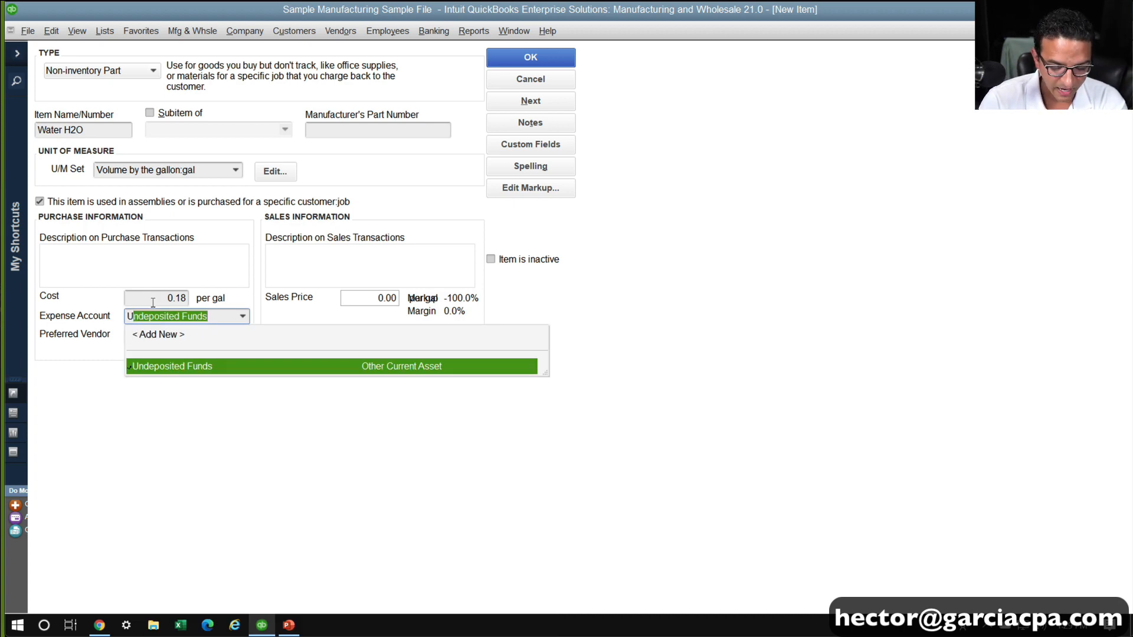
type("Utilities")
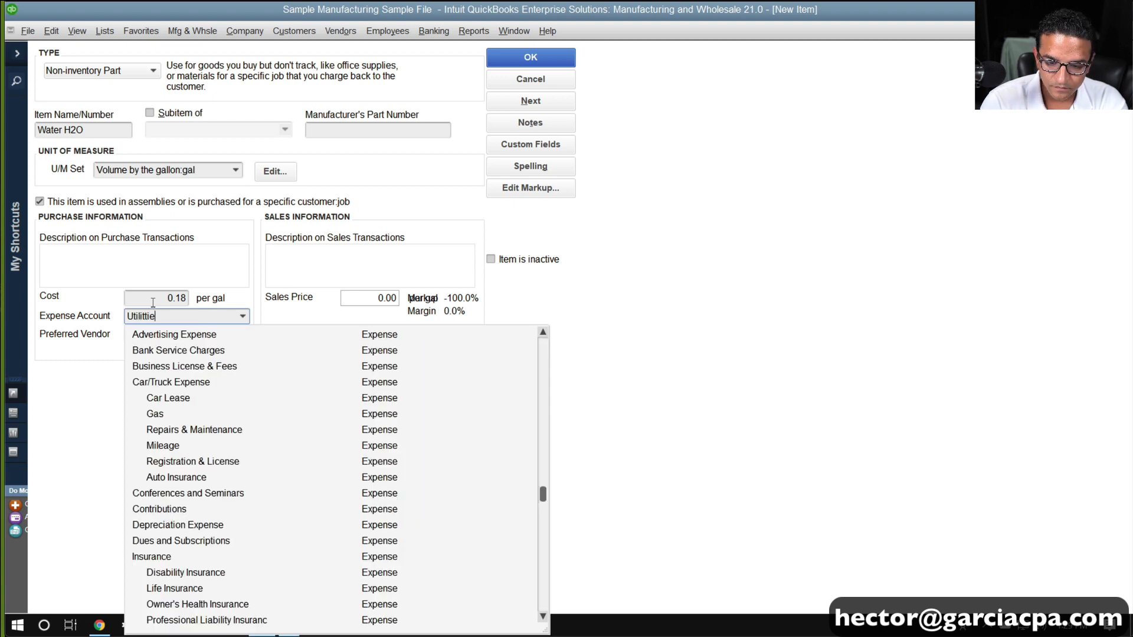
key("BackSpace")
key("BackSpace")
key("BackSpace")
key("BackSpace")
key("BackSpace")
key("BackSpace")
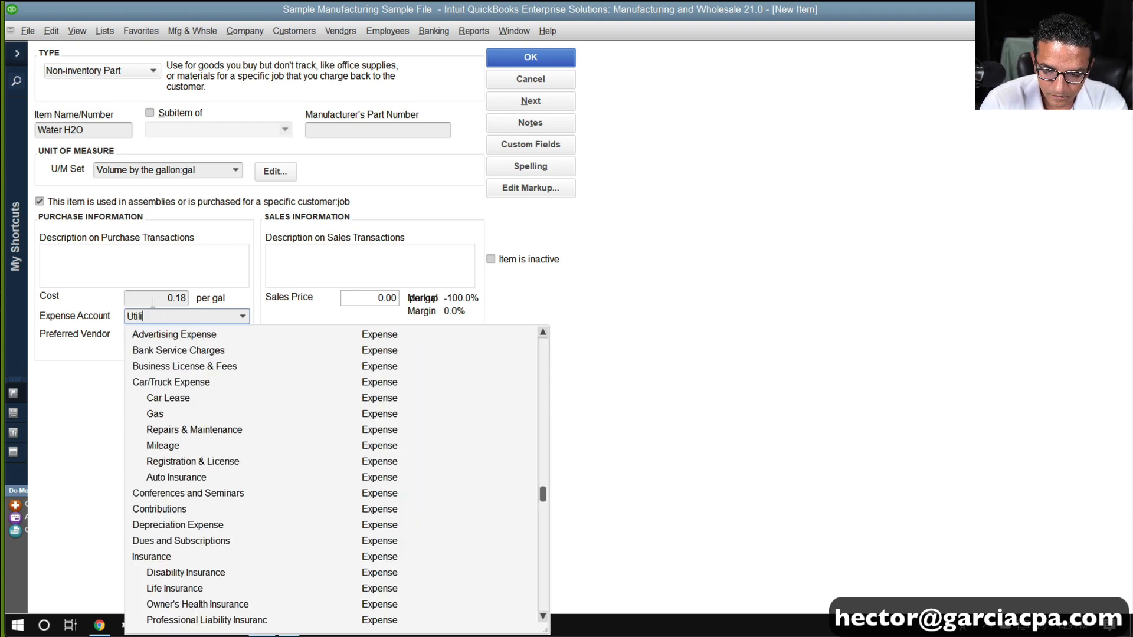
type("ities")
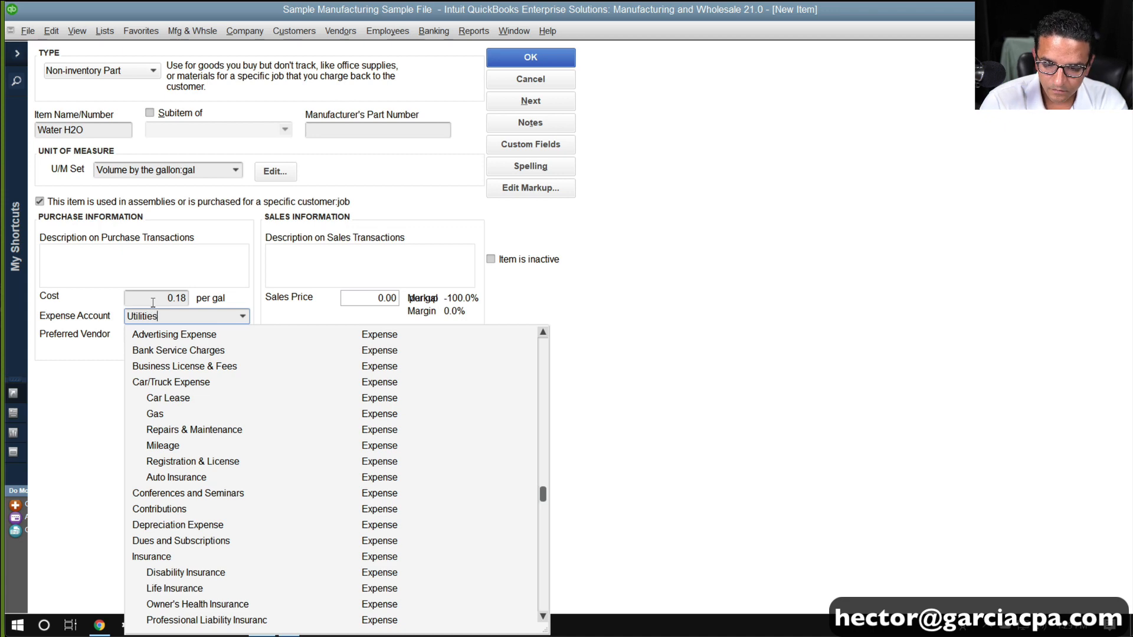
key("Tab")
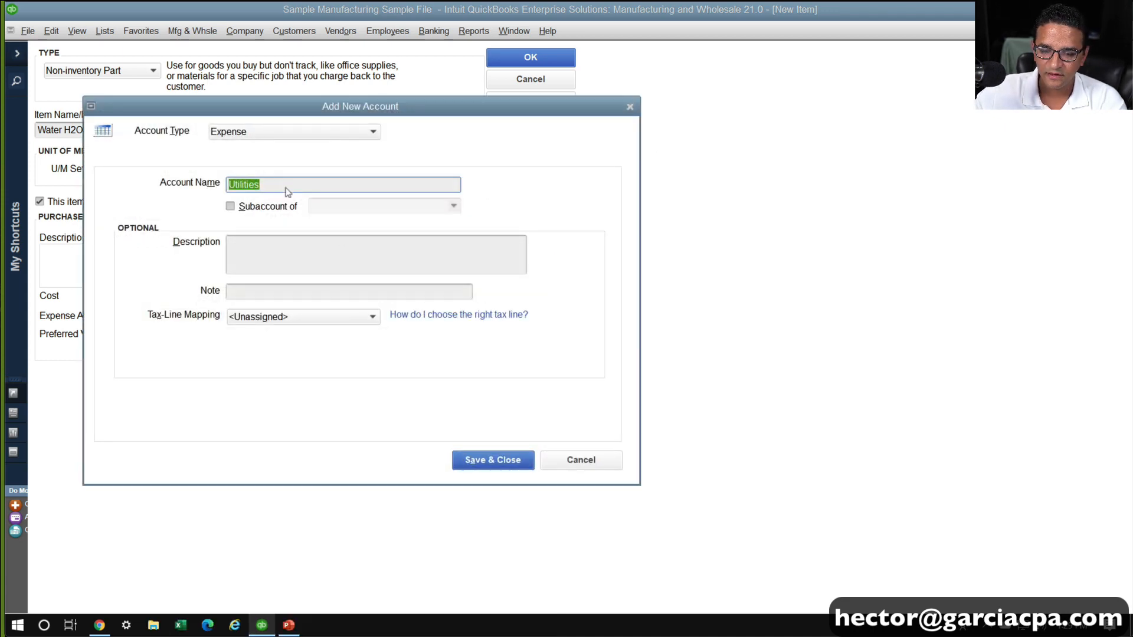
left_click(496, 466)
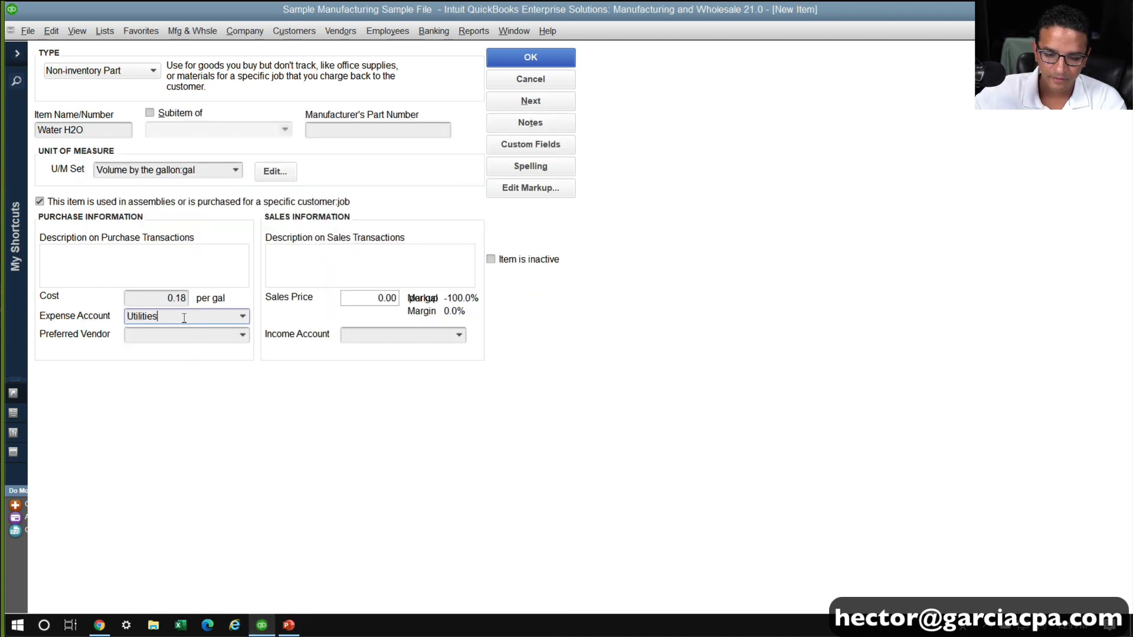
type(":Water")
key("Tab")
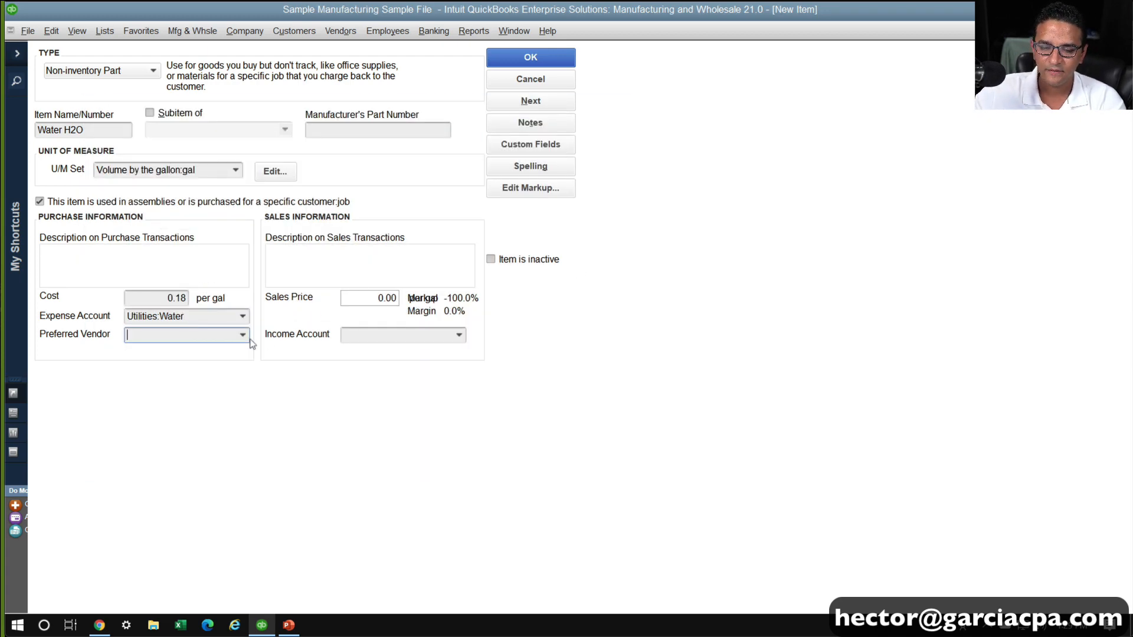
Set the preferred vendor to FL Water Corp, quickly adding it as a new vendor
type("FL")
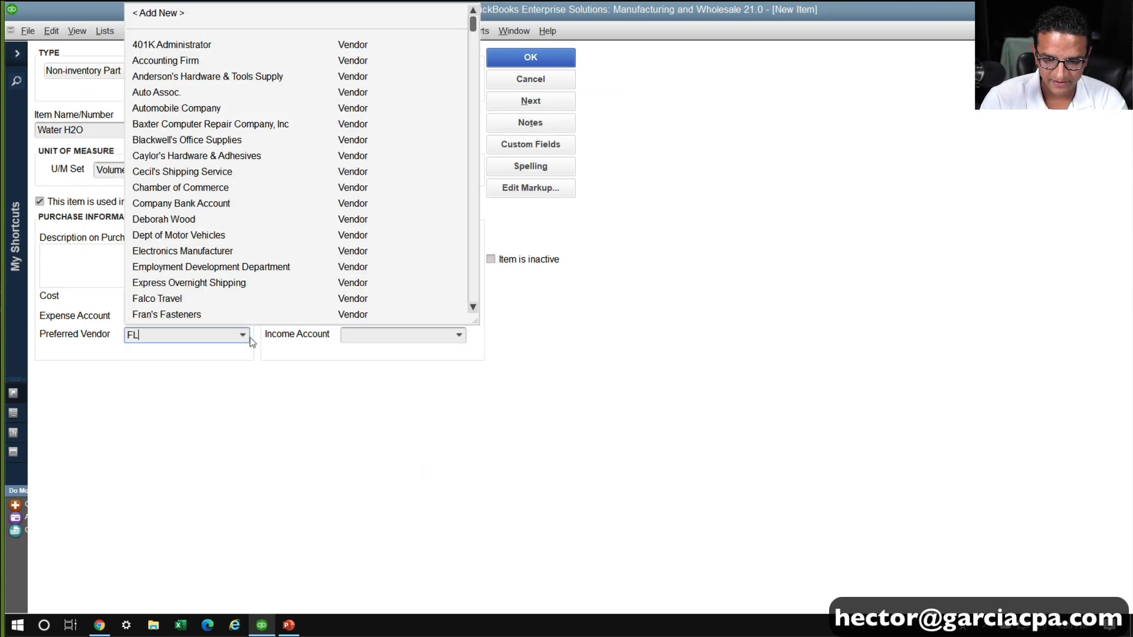
type(" Water ")
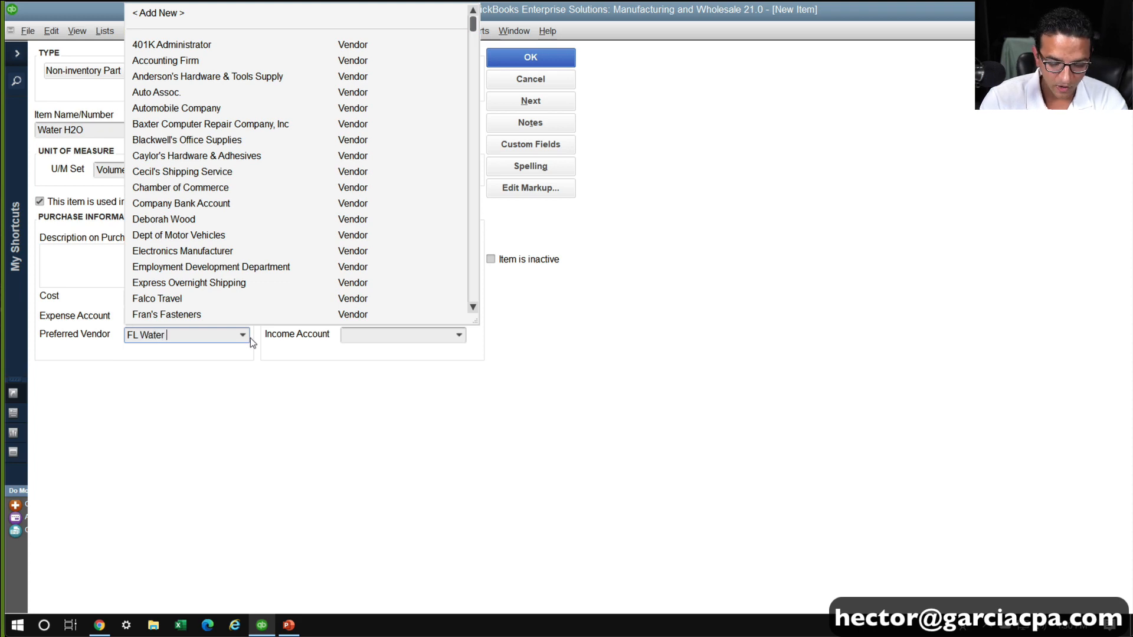
type("Corp")
key("Tab")
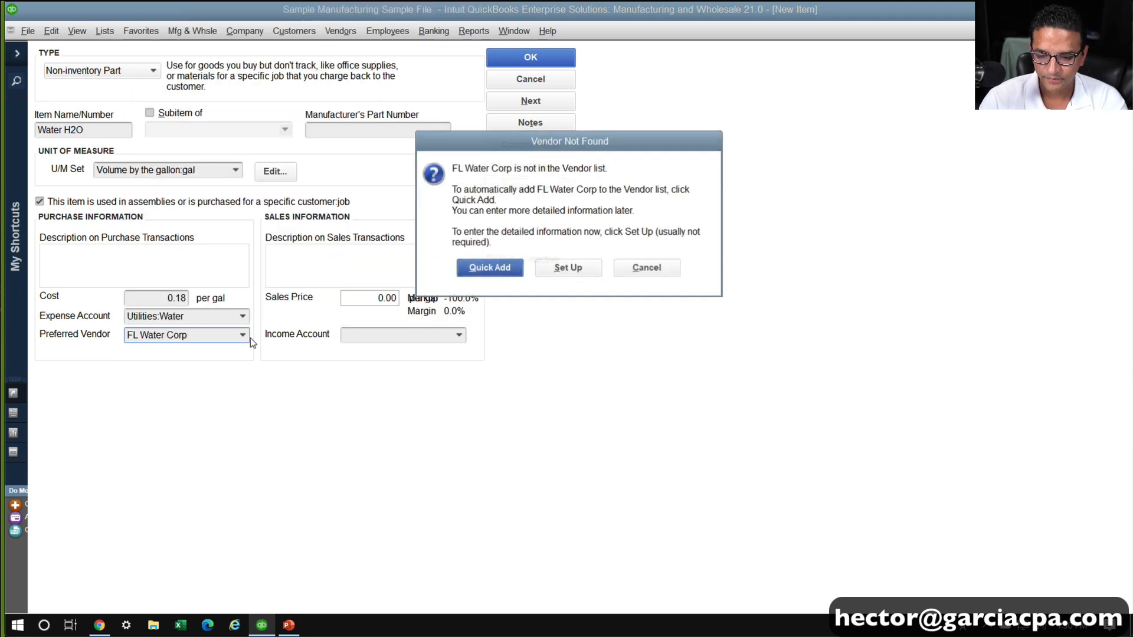
left_click(472, 265)
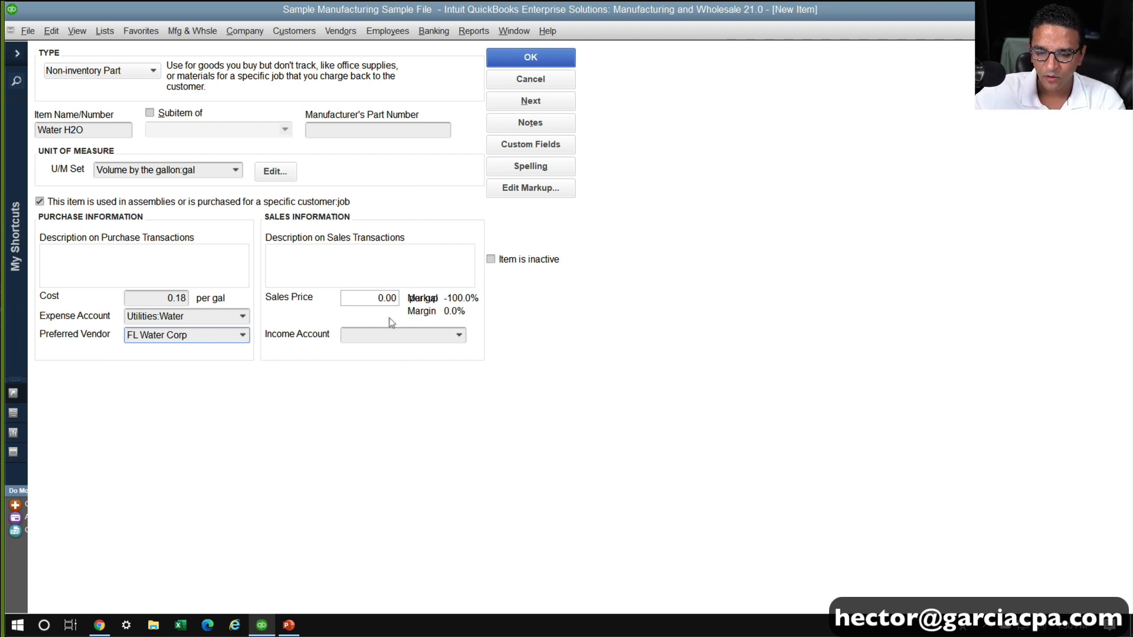
Set the item's income account to Utilities:Water
left_click(399, 334)
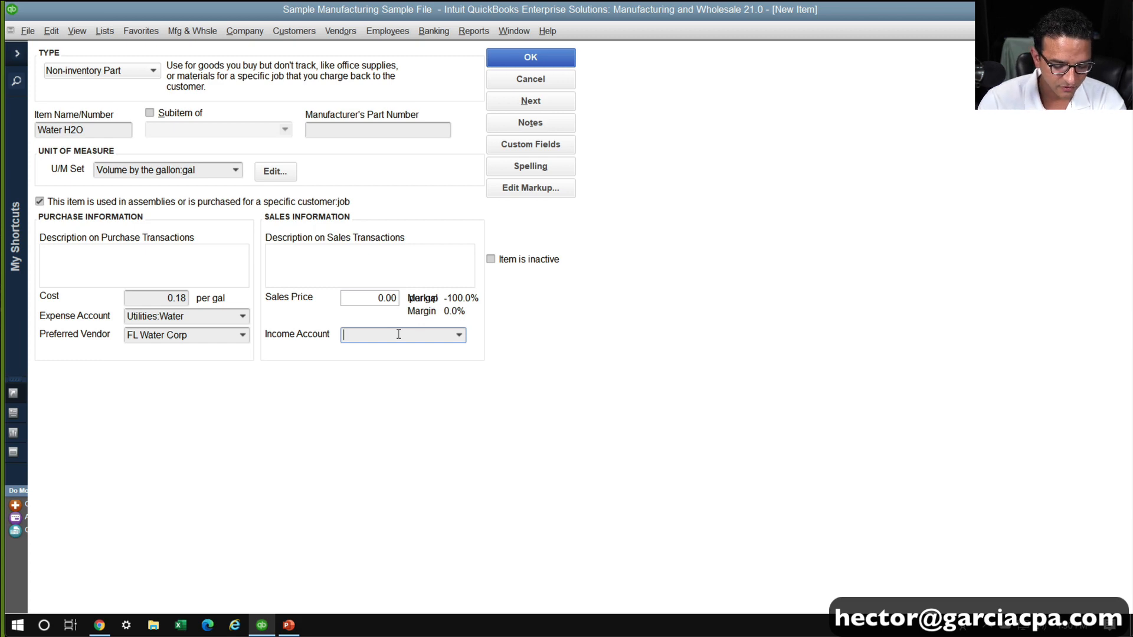
type("water")
left_click(383, 399)
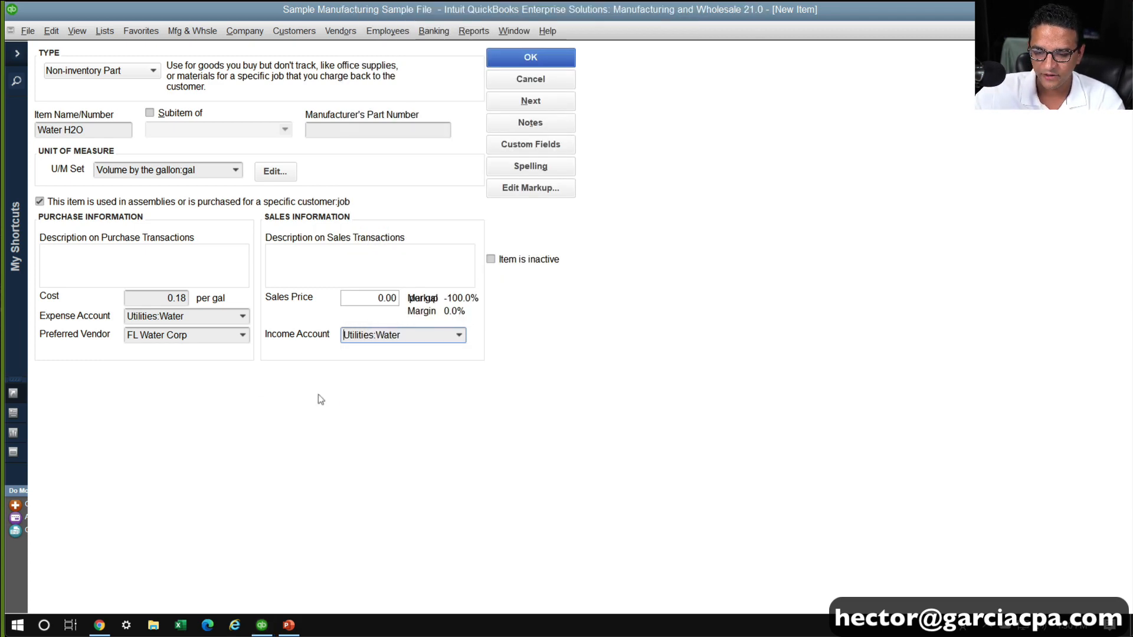
left_click(202, 337)
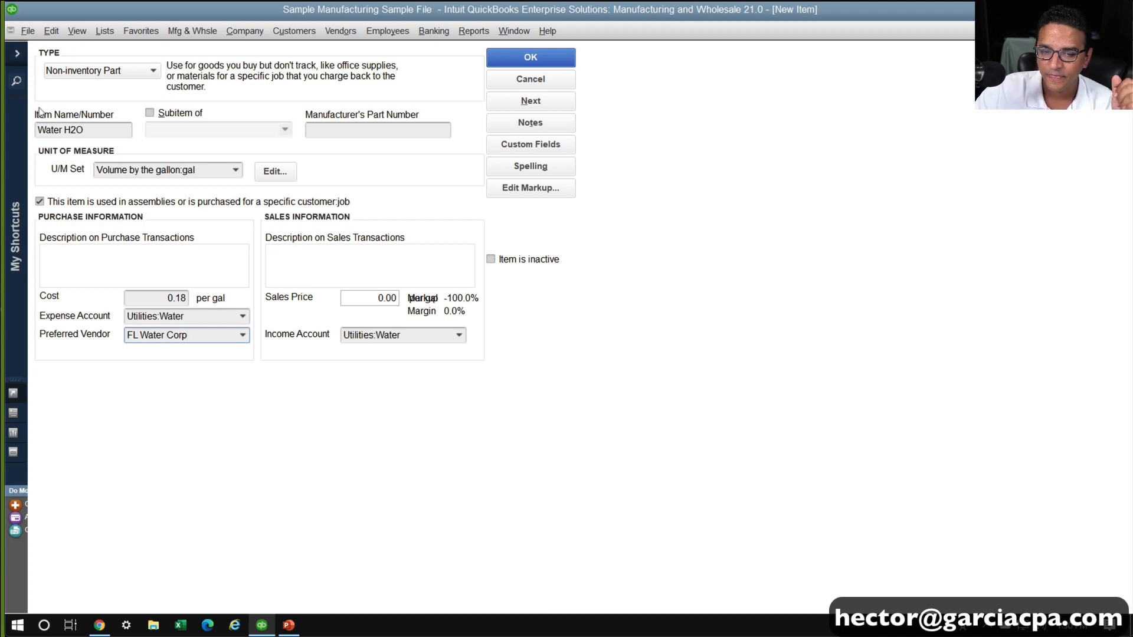
Copy the item name Water H2O into the purchase and sales descriptions and save the item
left_click_drag(91, 133, 6, 134)
key("ctrl+c")
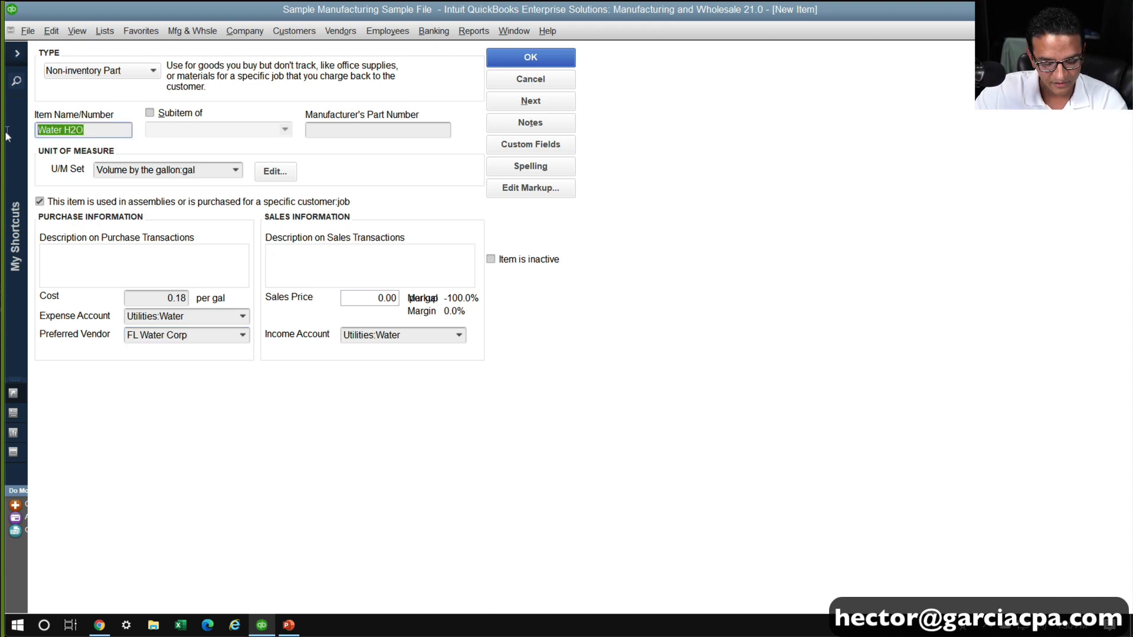
left_click(155, 248)
key("ctrl+v")
left_click(317, 252)
key("ctrl+v")
key("ctrl+v")
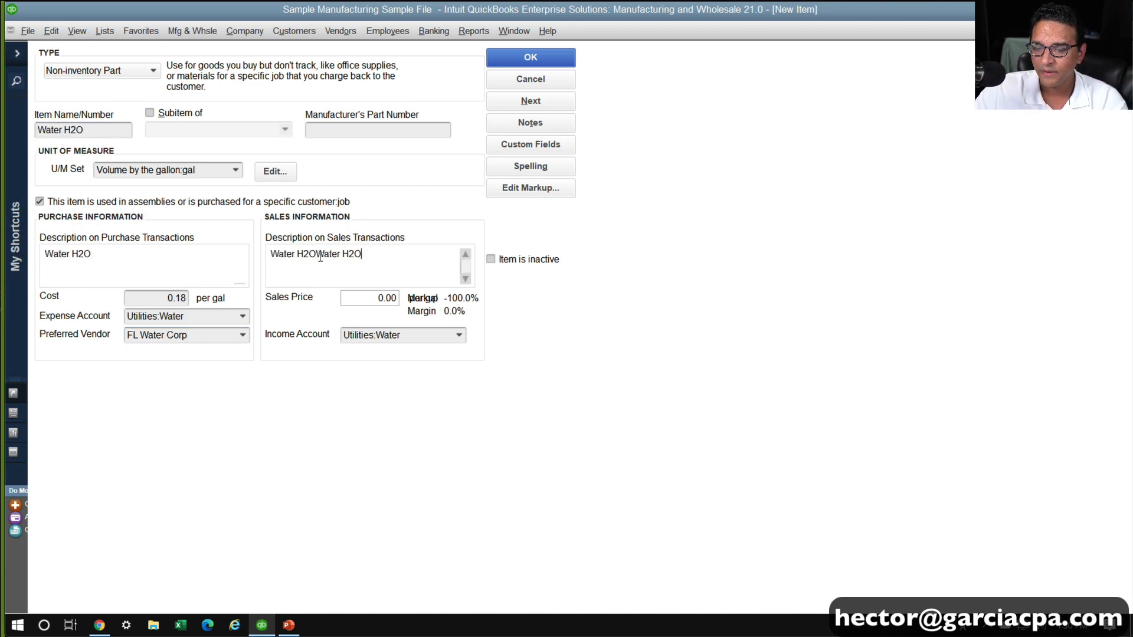
key("ctrl+z")
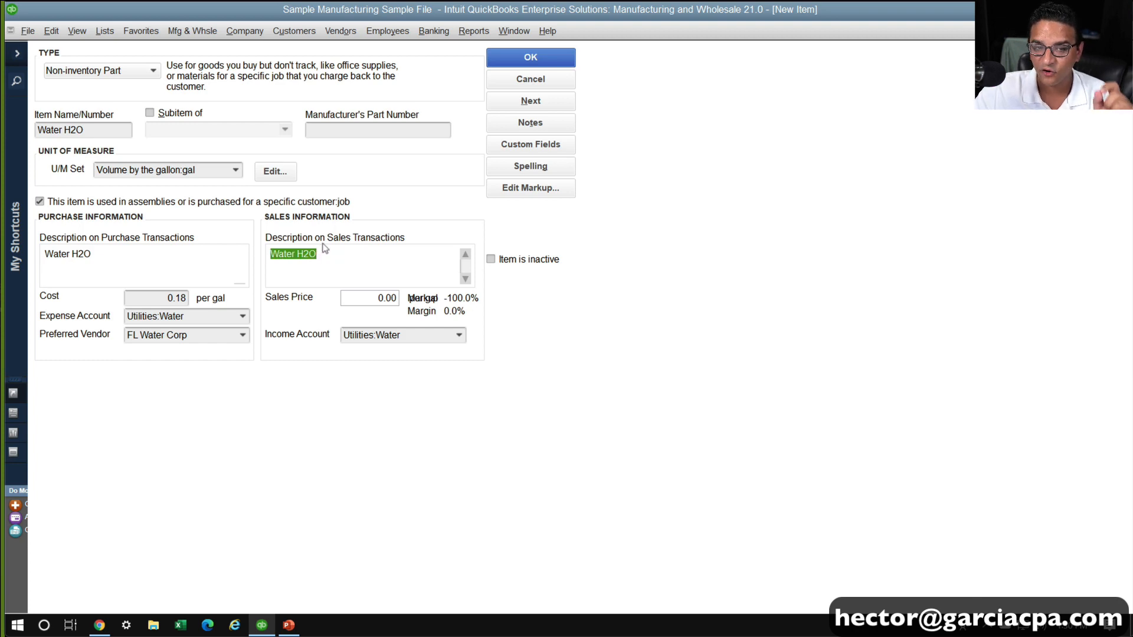
left_click(323, 252)
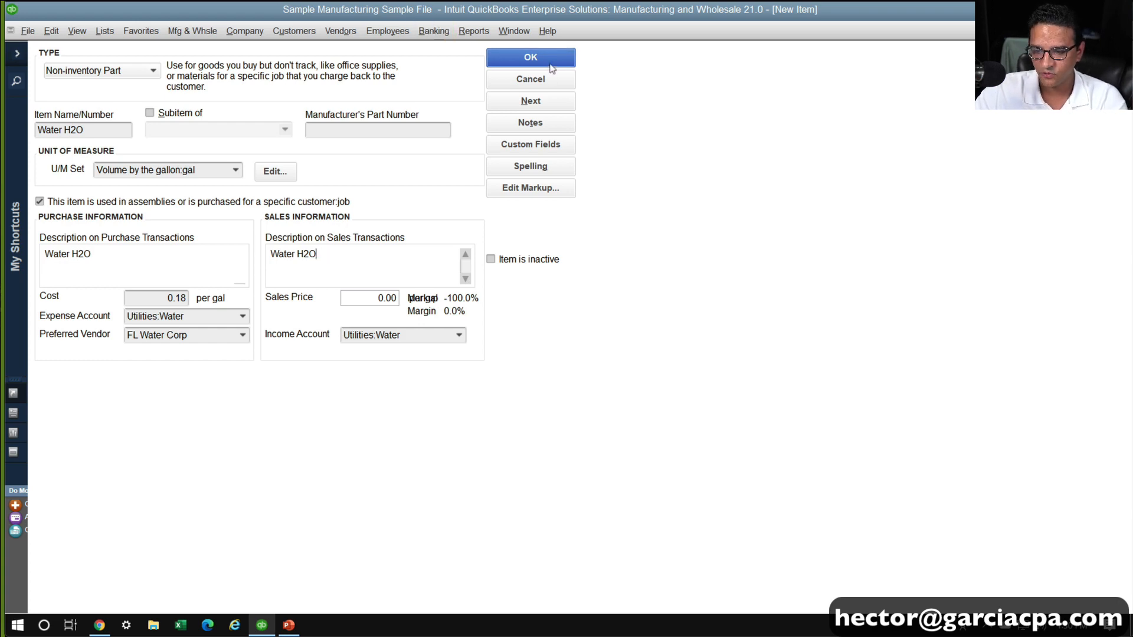
left_click(552, 69)
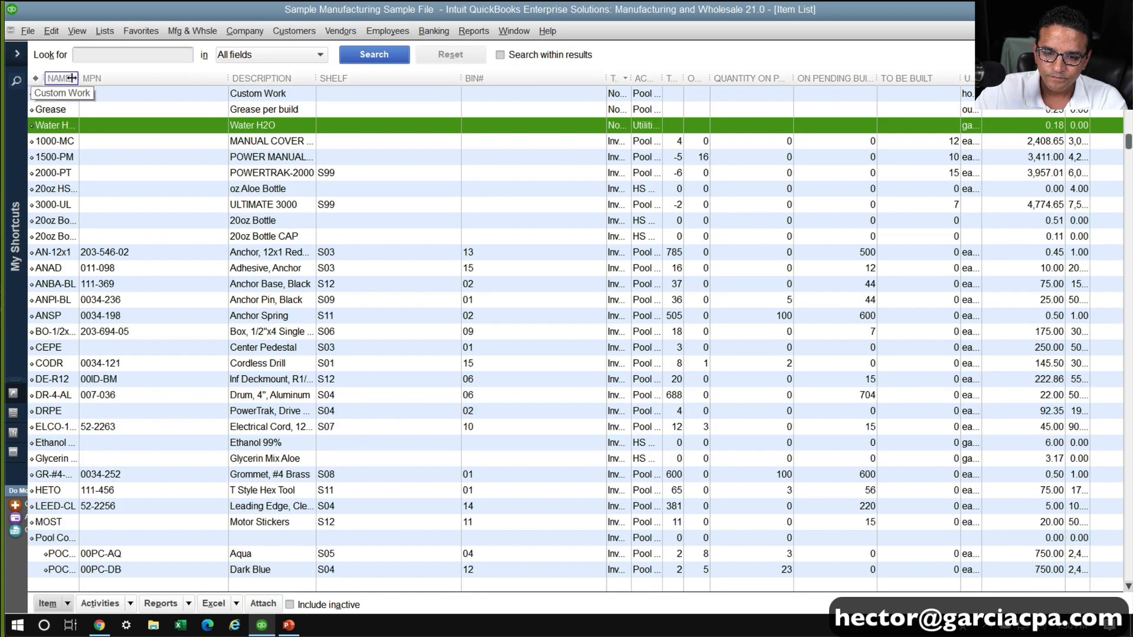
Widen the item list's Name column and duplicate the Water H2O item, naming the copy Label 20OZ
left_click_drag(71, 78, 109, 133)
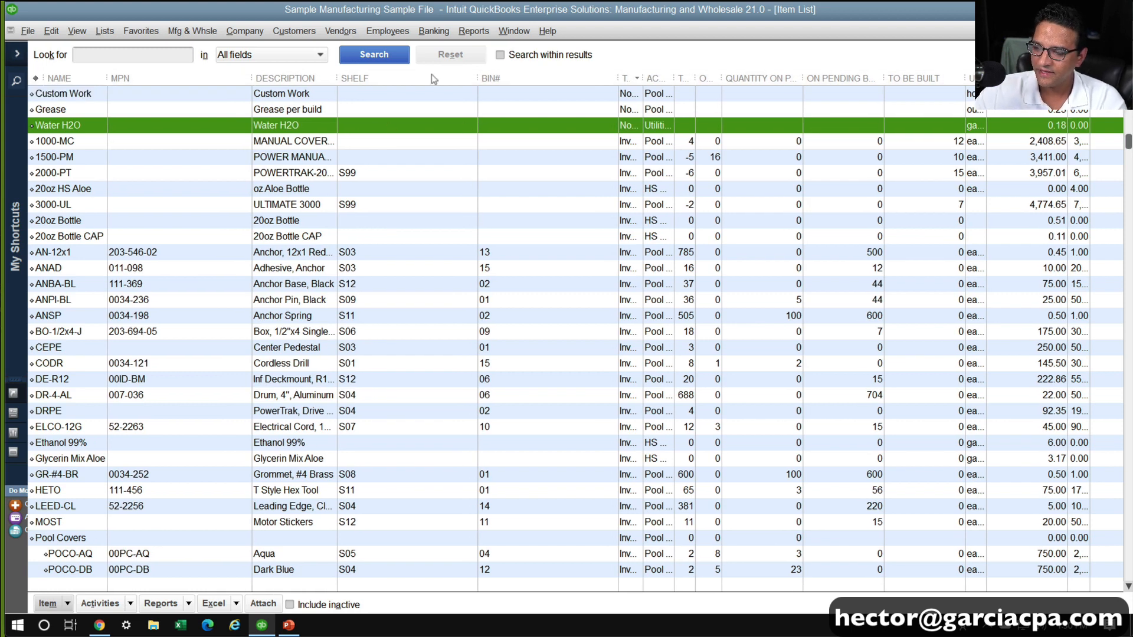
right_click(86, 129)
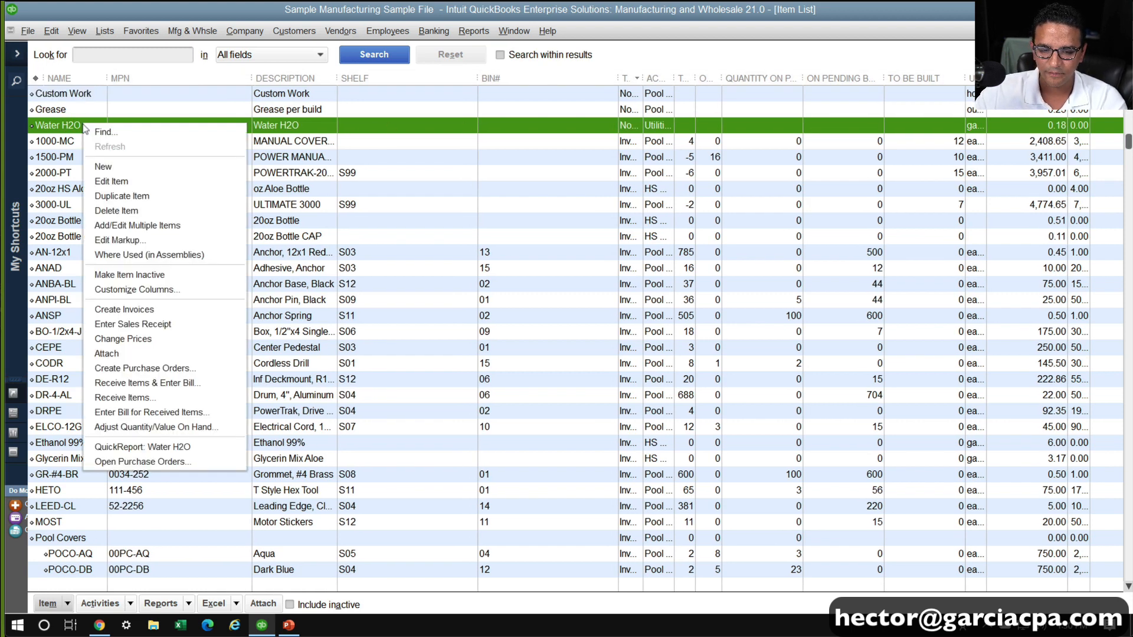
left_click(139, 203)
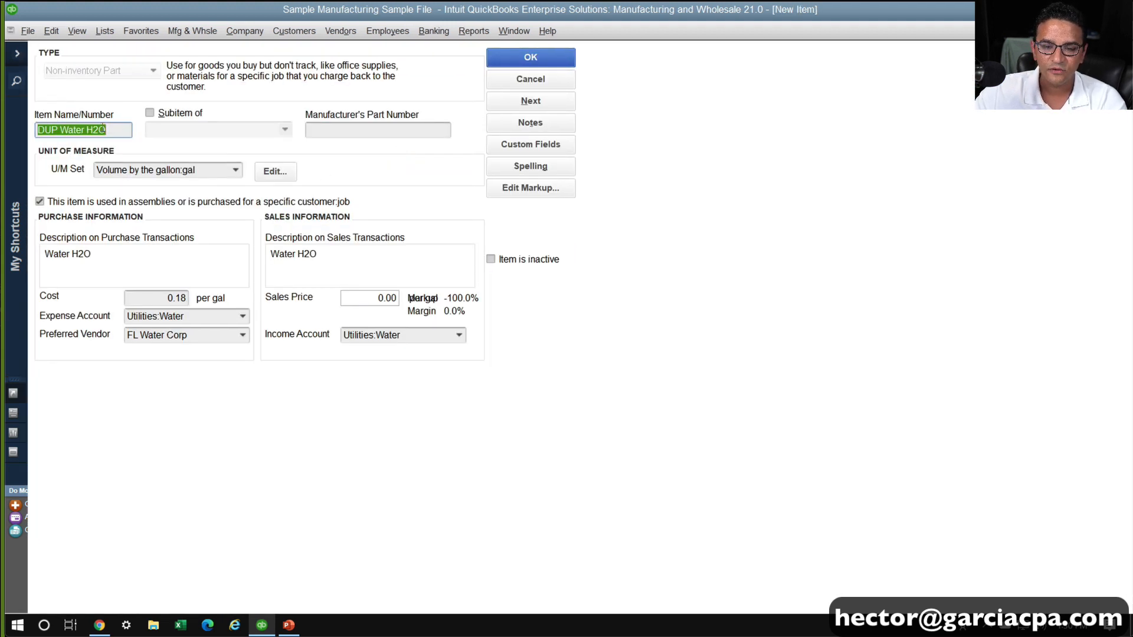
type("Lab")
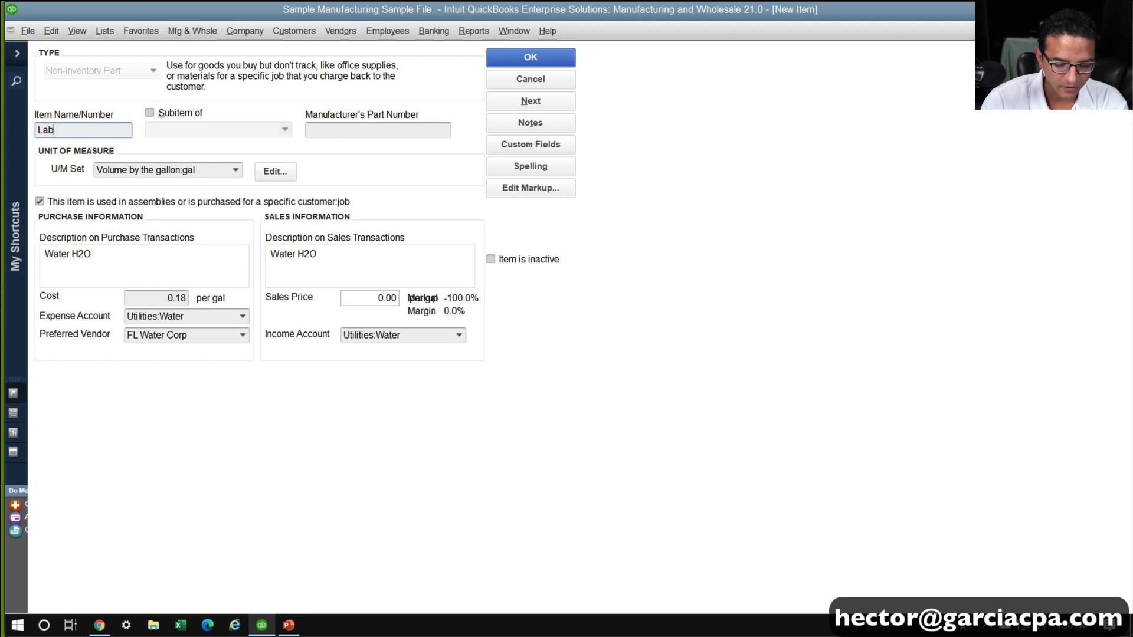
type("el 20OZ")
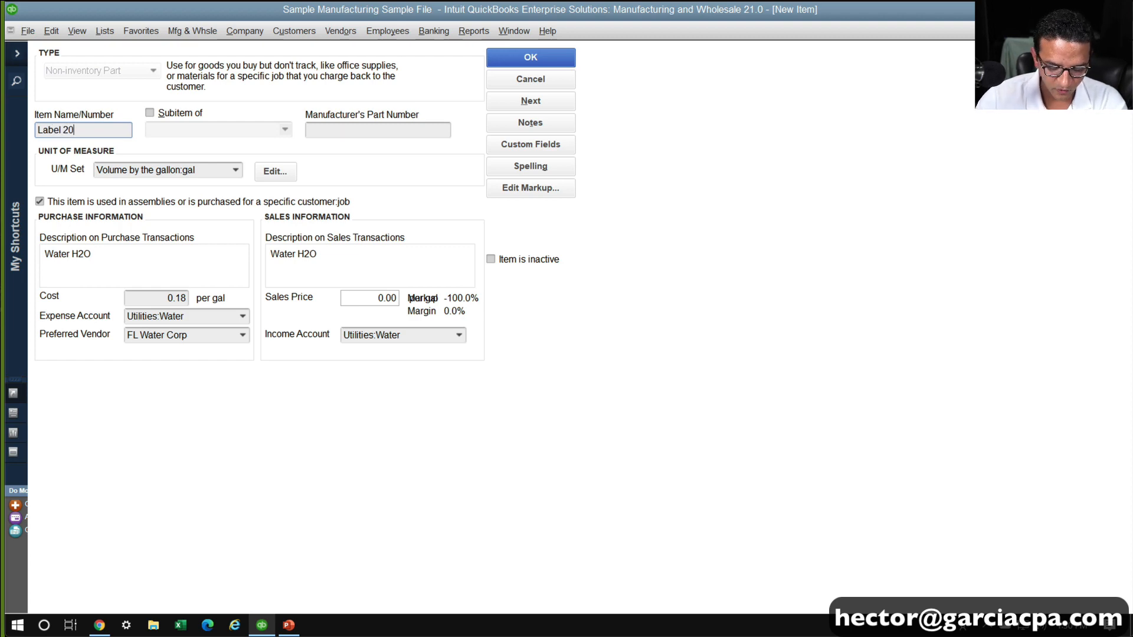
Change the Label 20OZ item's unit of measure set to Each:ea
left_click(236, 171)
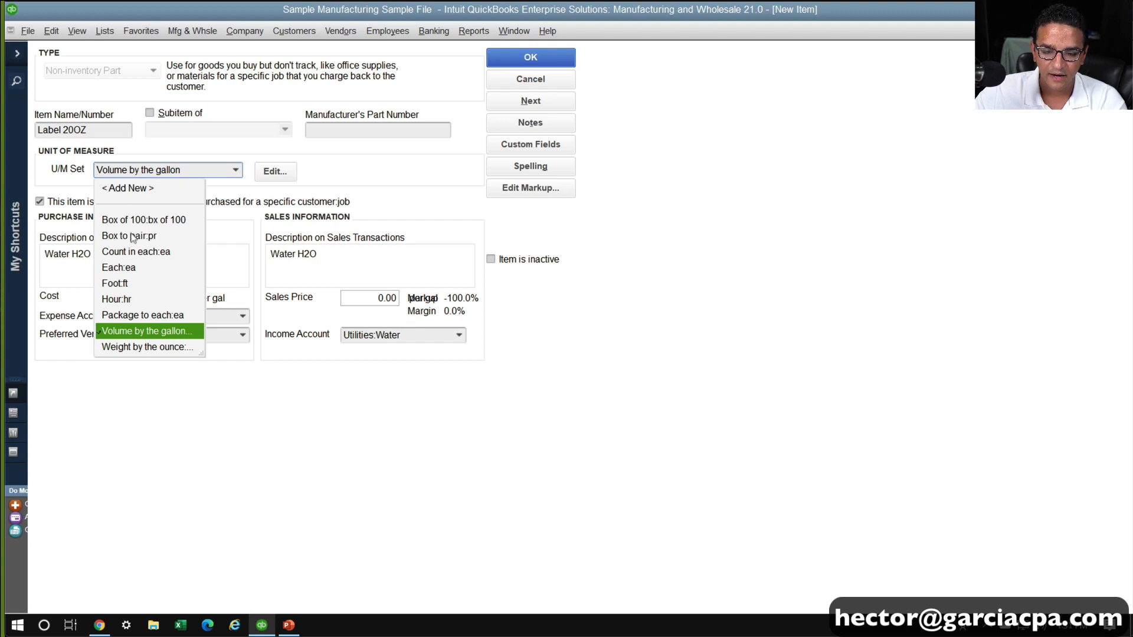
left_click(124, 268)
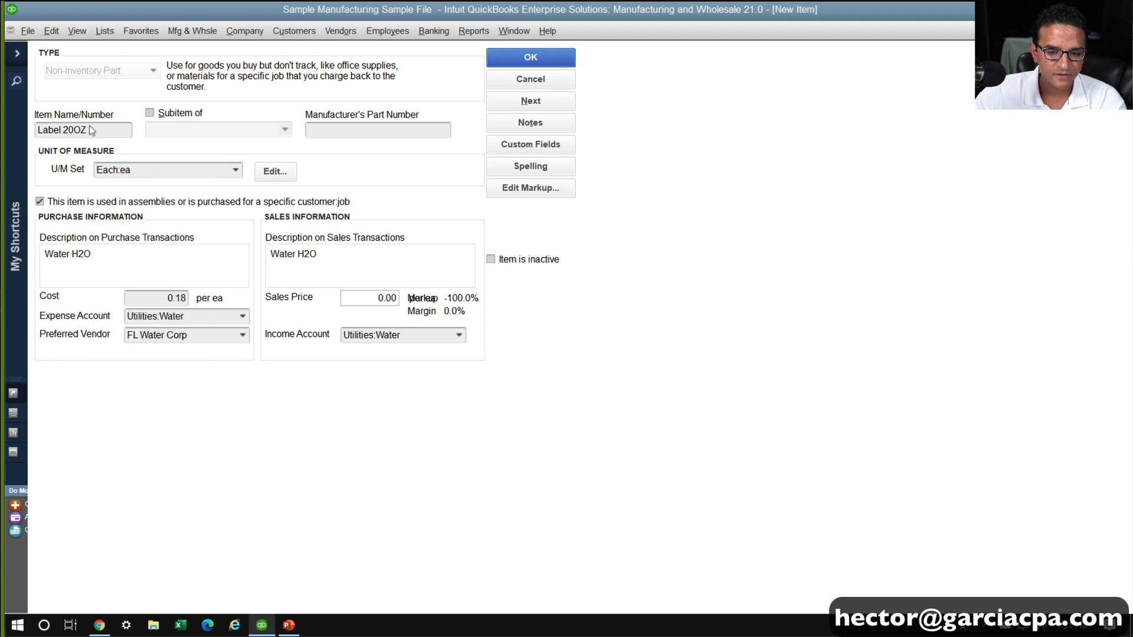
left_click(144, 172)
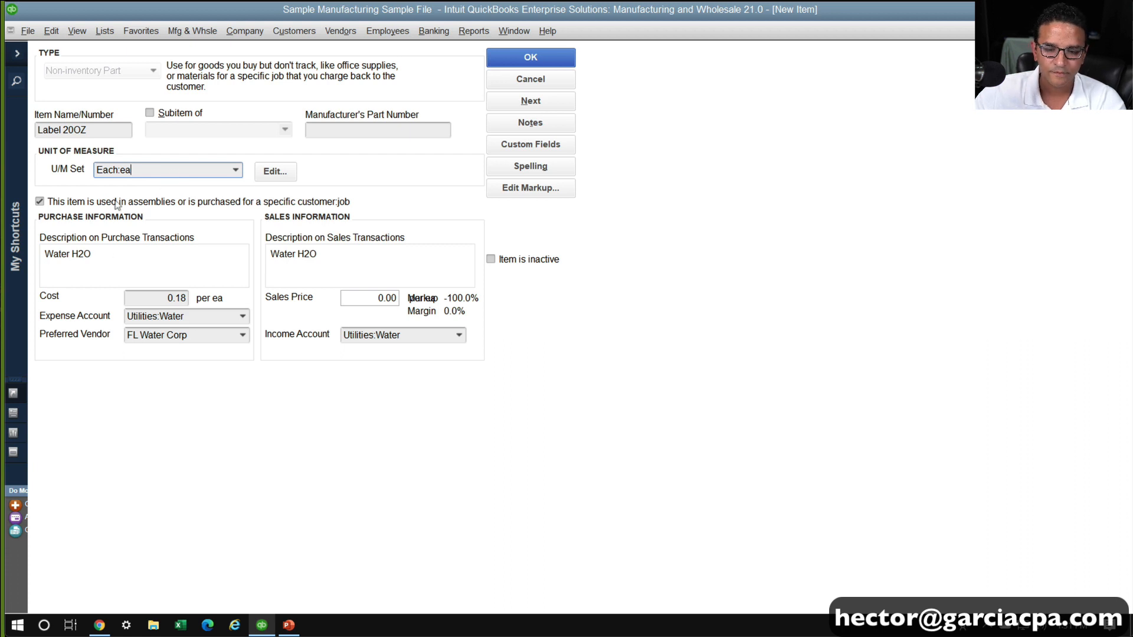
Copy the item name Label 20OZ into both the purchase and sales descriptions, replacing the existing text
left_click(105, 131)
key("ctrl+c")
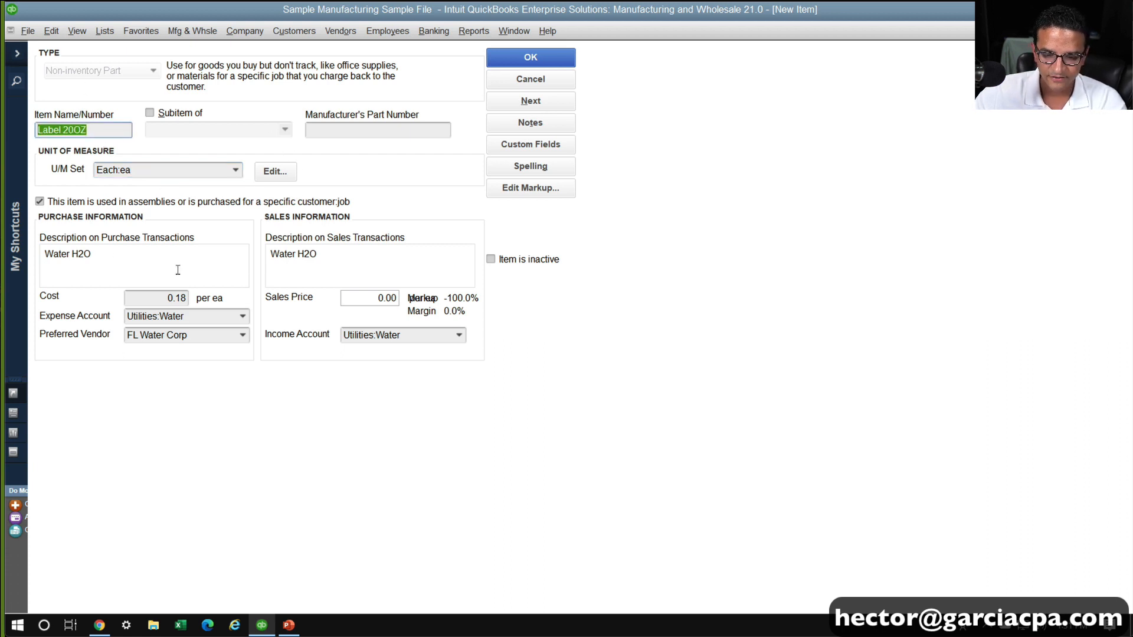
left_click(177, 268)
key("ctrl+v")
left_click(334, 265)
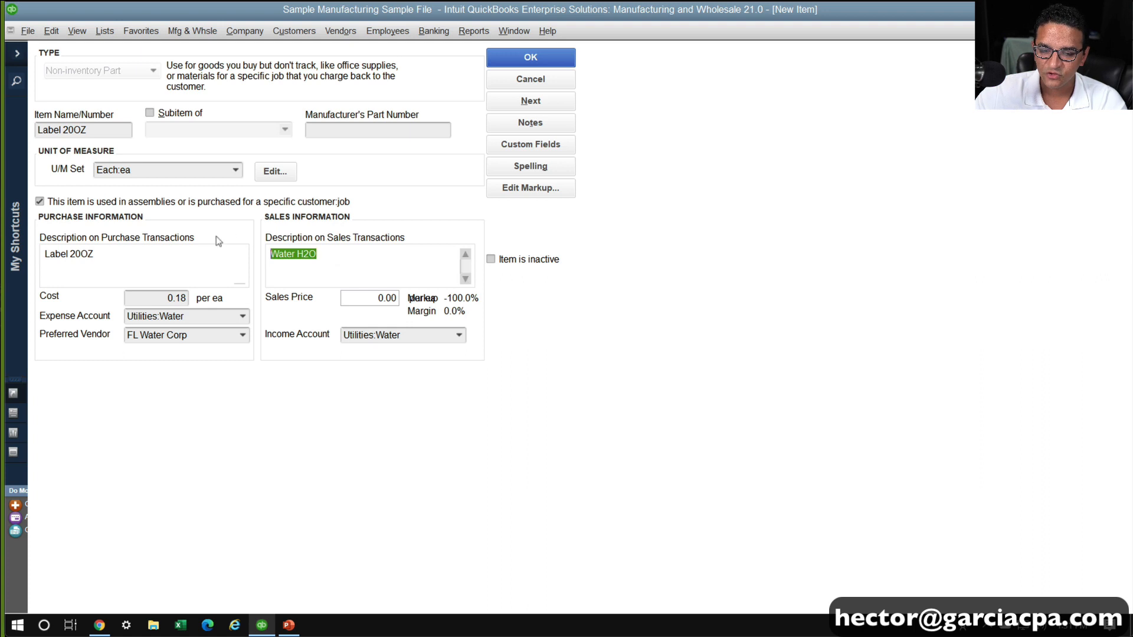
key("ctrl+v")
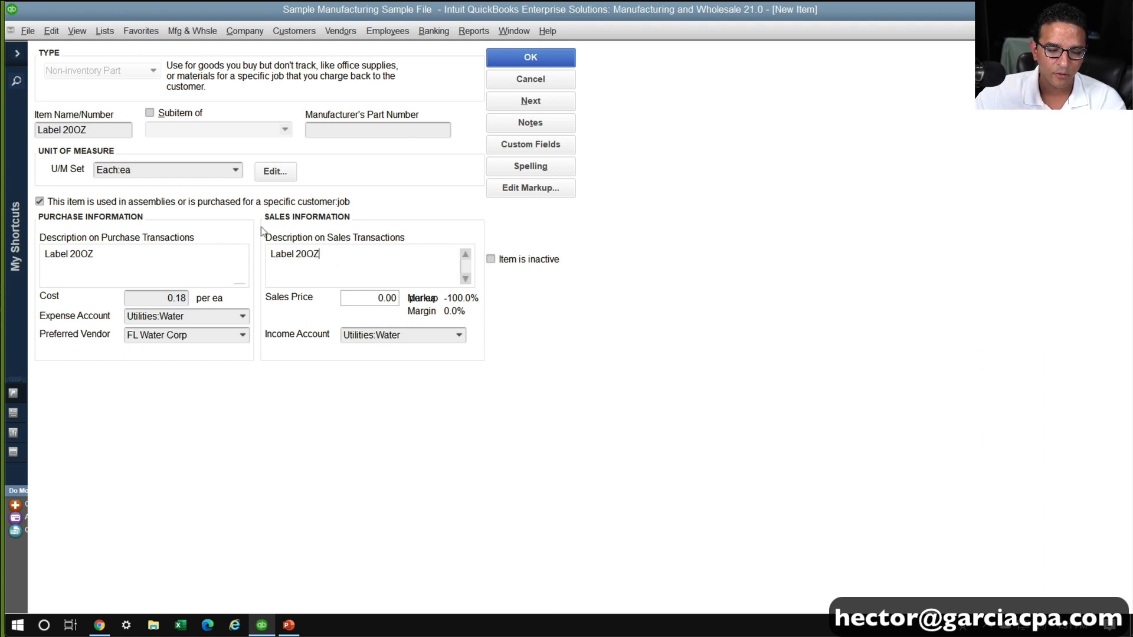
Edit the Each unit of measure set and add a related unit named 100pk Roll
left_click(271, 173)
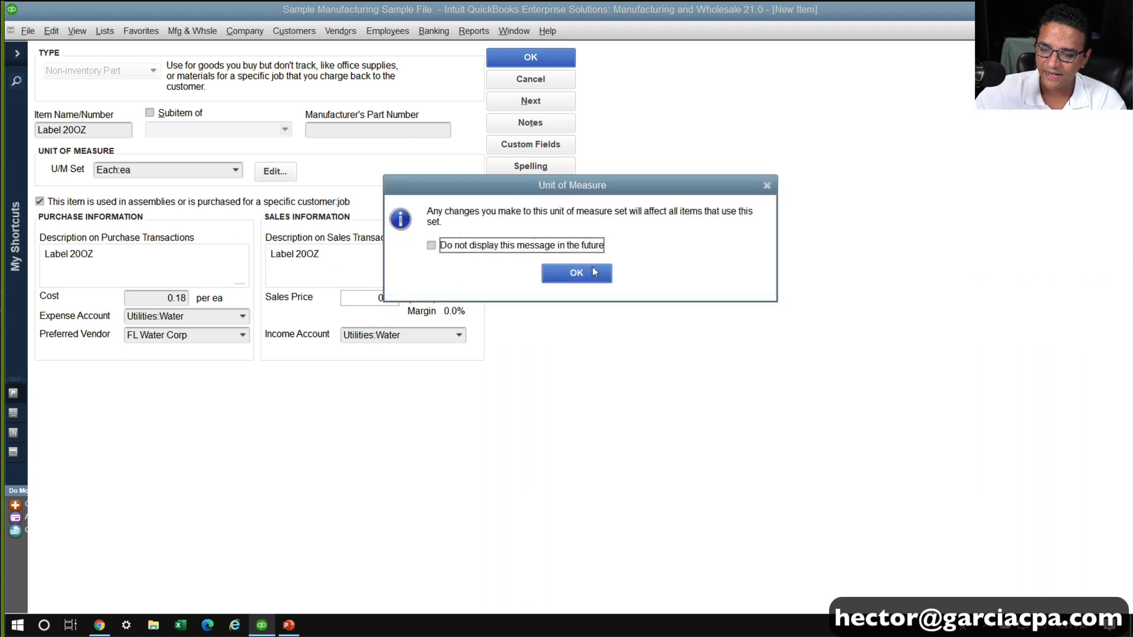
left_click(590, 272)
left_click(219, 326)
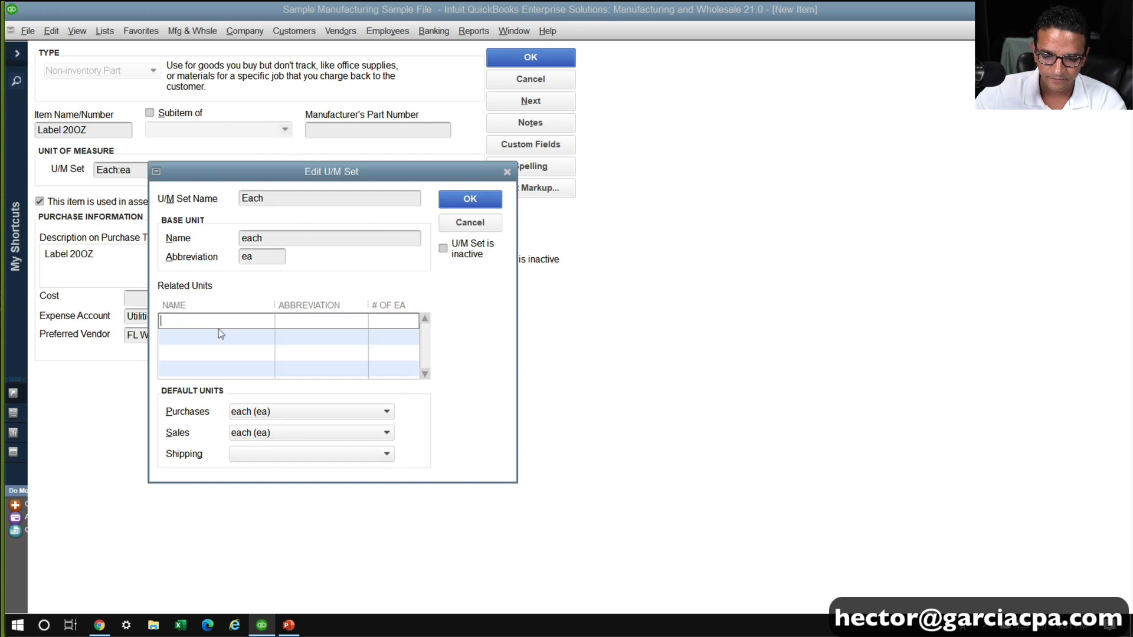
type("100")
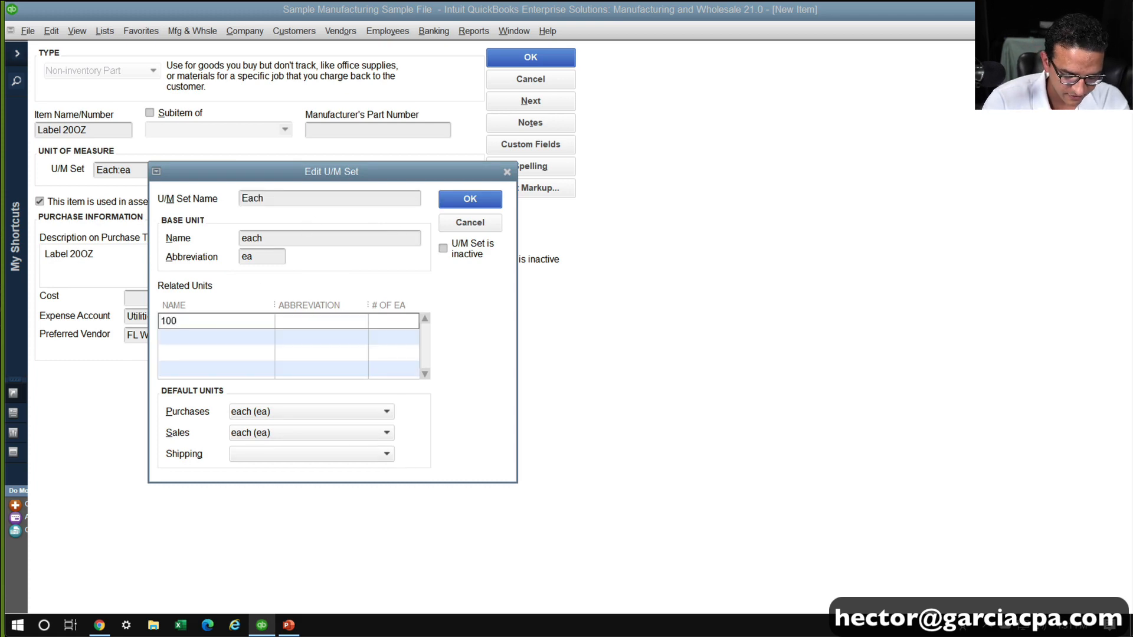
type("pk ")
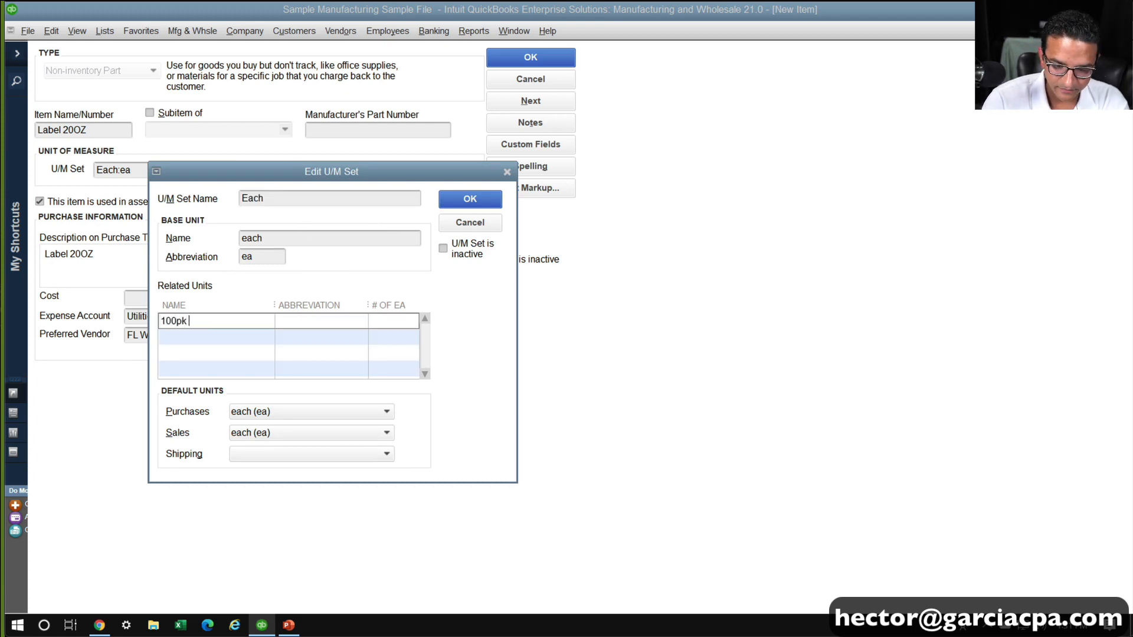
type("Roll")
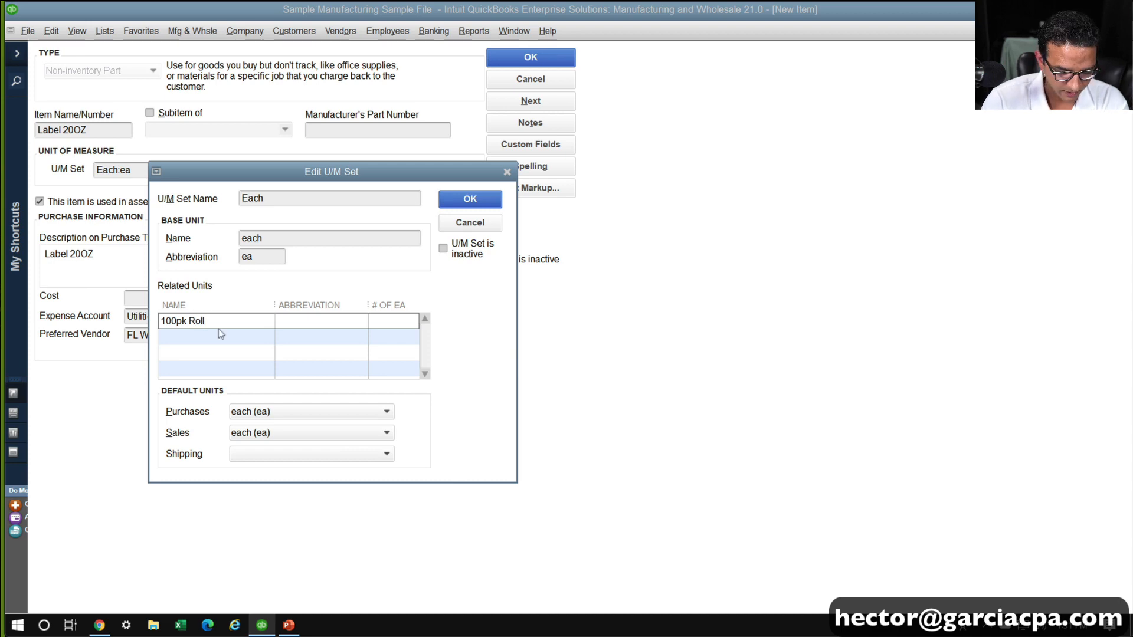
type("100rll")
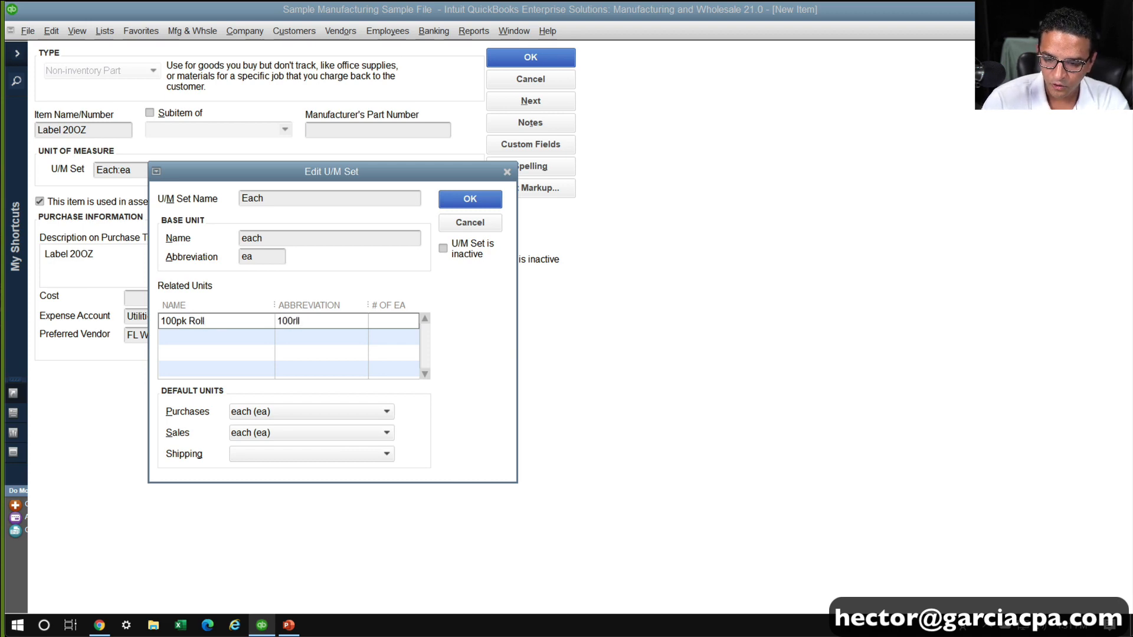
type("'1")
Give the 100pk Roll unit the abbreviation 100rll and a quantity of 100 ea, and save the unit set
key("BackSpace")
key("BackSpace")
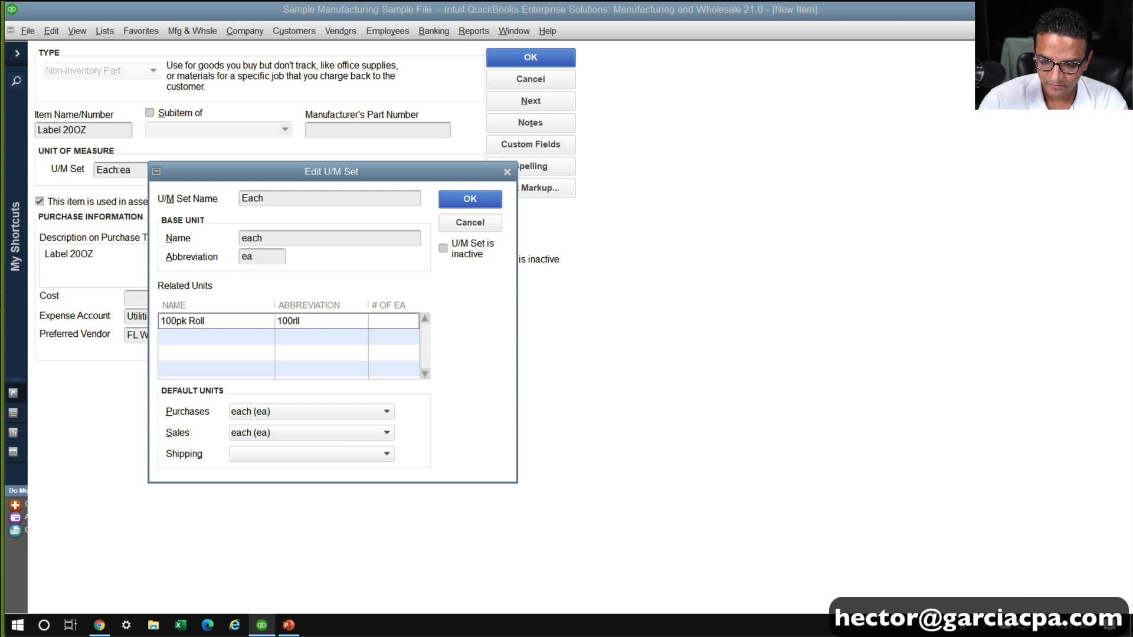
key("Tab")
type("100")
left_click(221, 334)
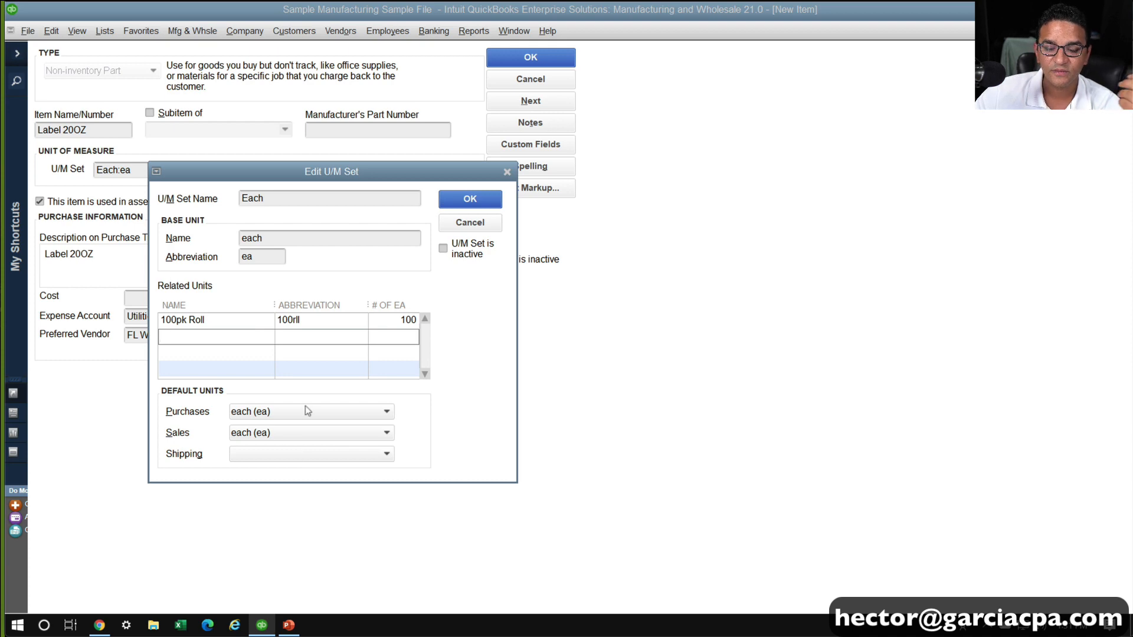
left_click(447, 204)
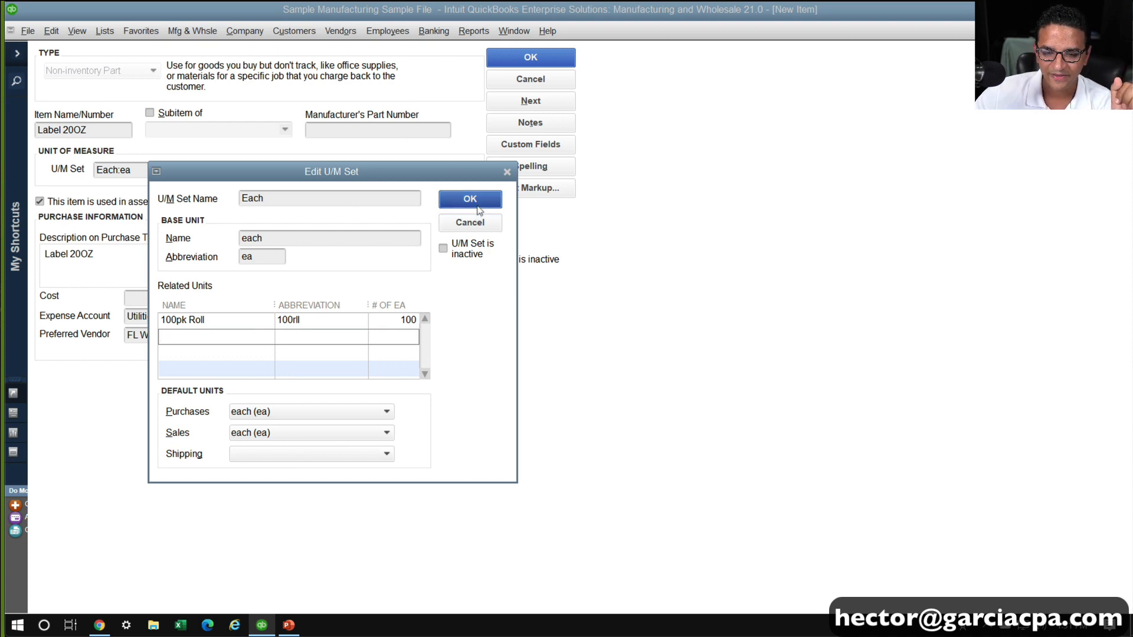
Set the item's expense account to Labels, creating it as a new Cost of Goods Sold account
left_click(135, 316)
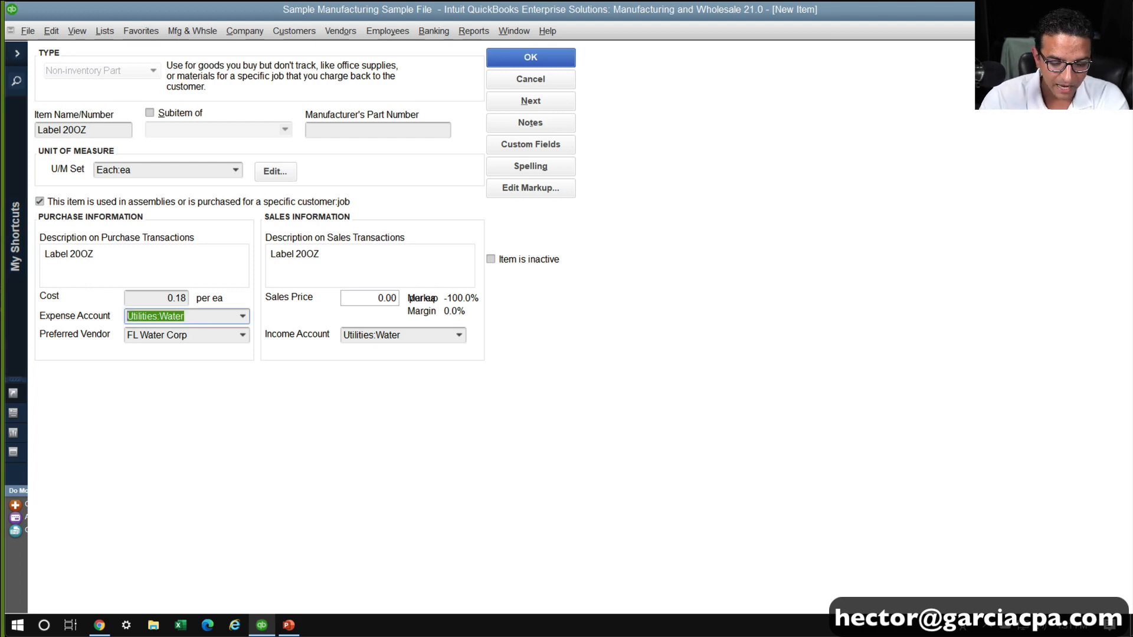
key("BackSpace")
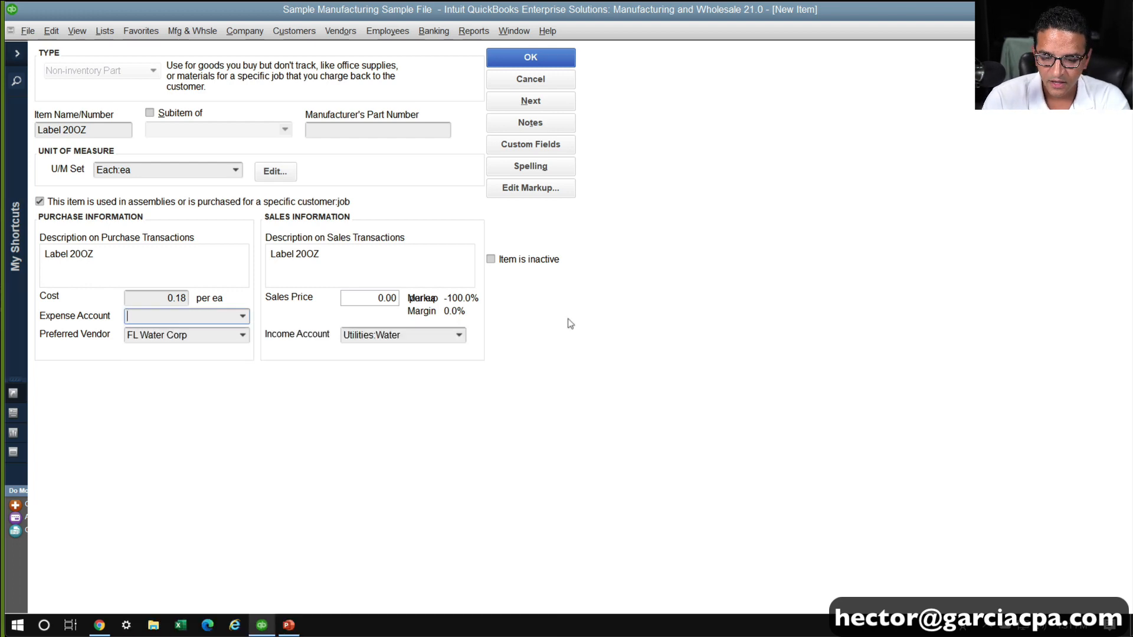
type("Labels")
key("Tab")
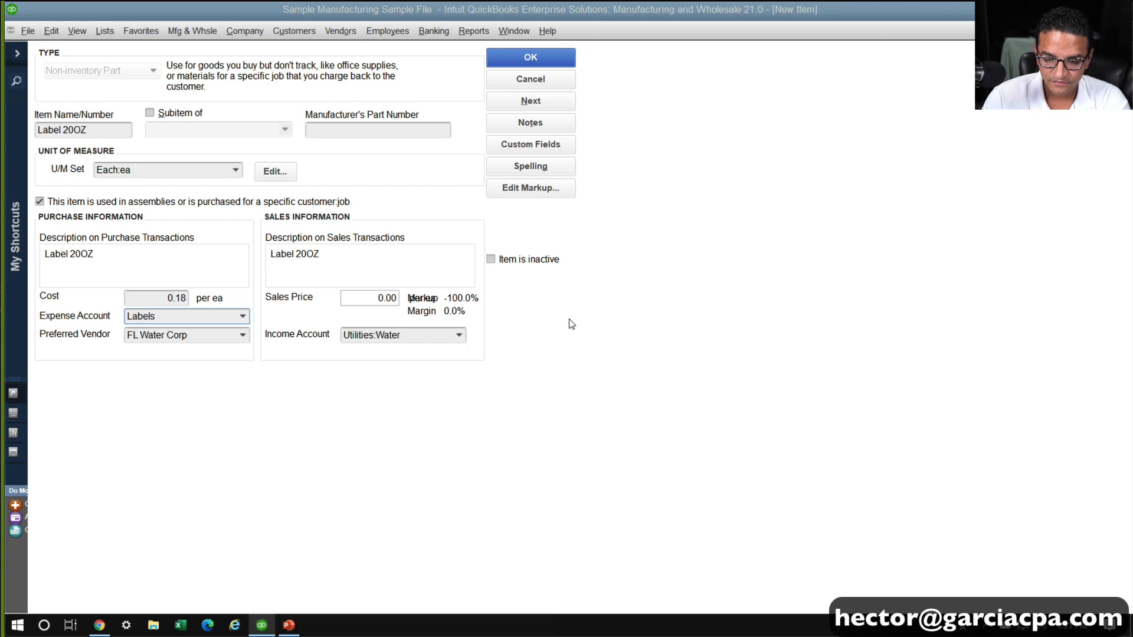
left_click(243, 122)
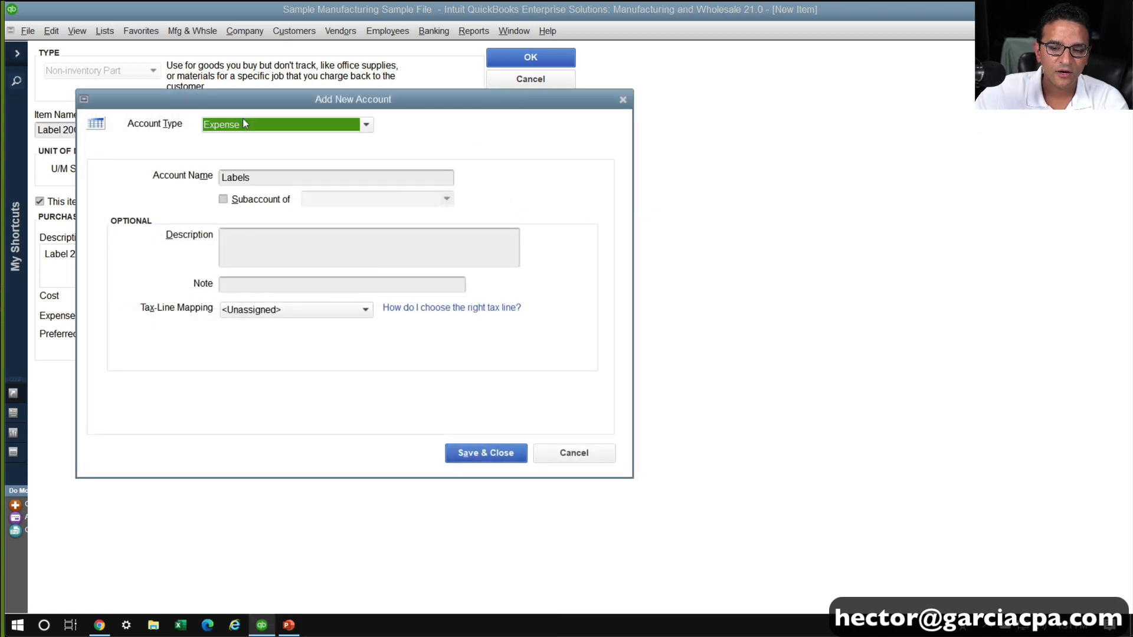
left_click(270, 317)
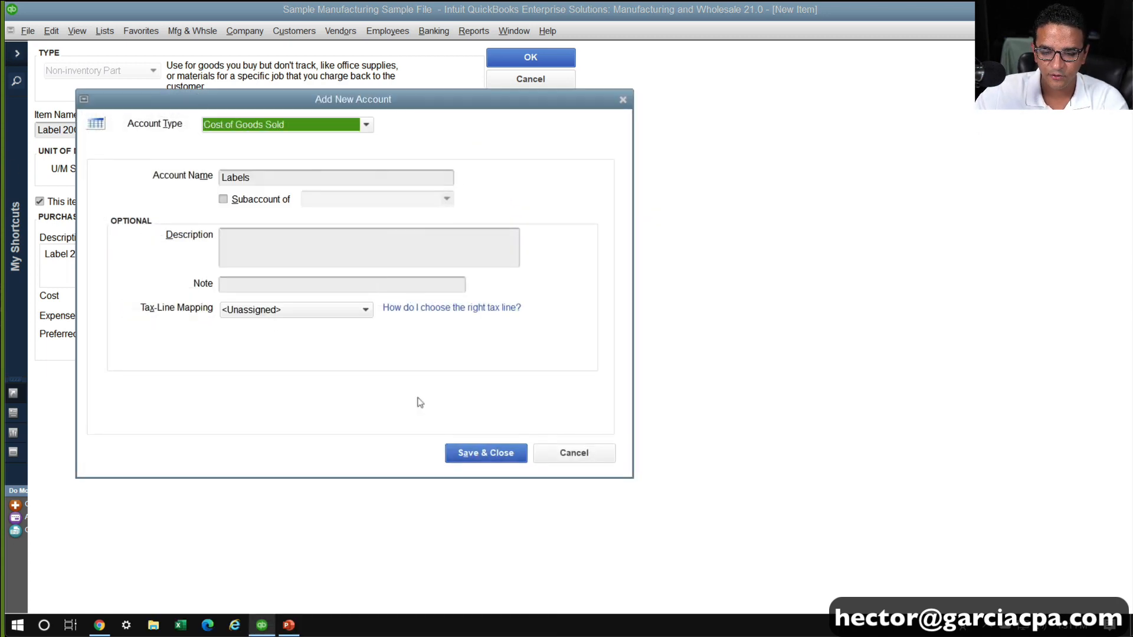
left_click(487, 453)
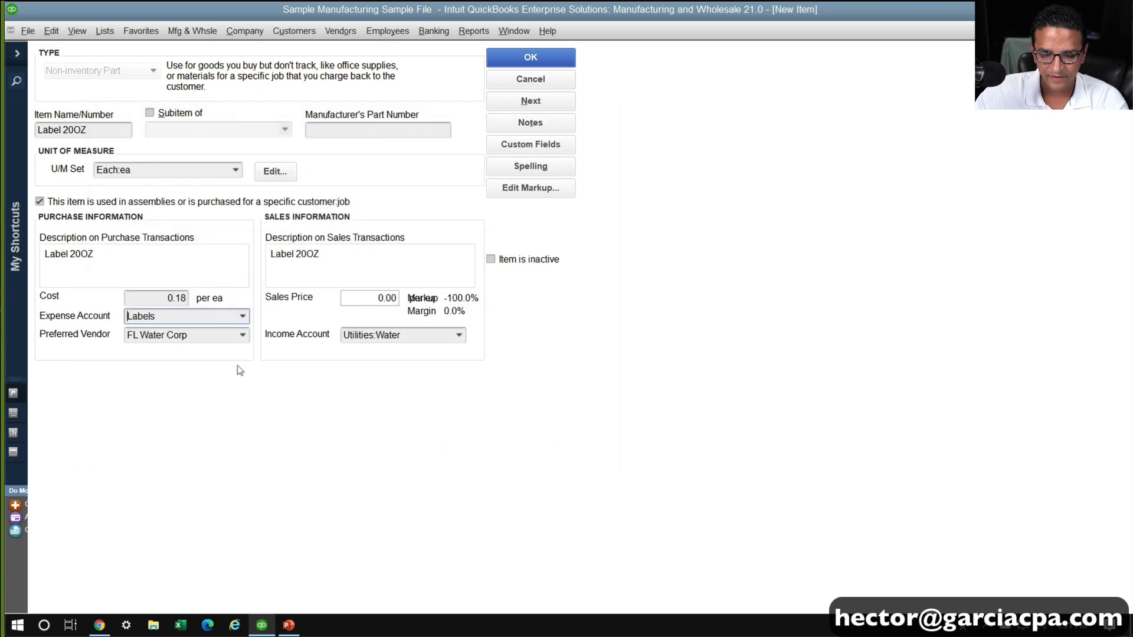
Set the item's cost per each by calculating 19 divided by 100
left_click(158, 299)
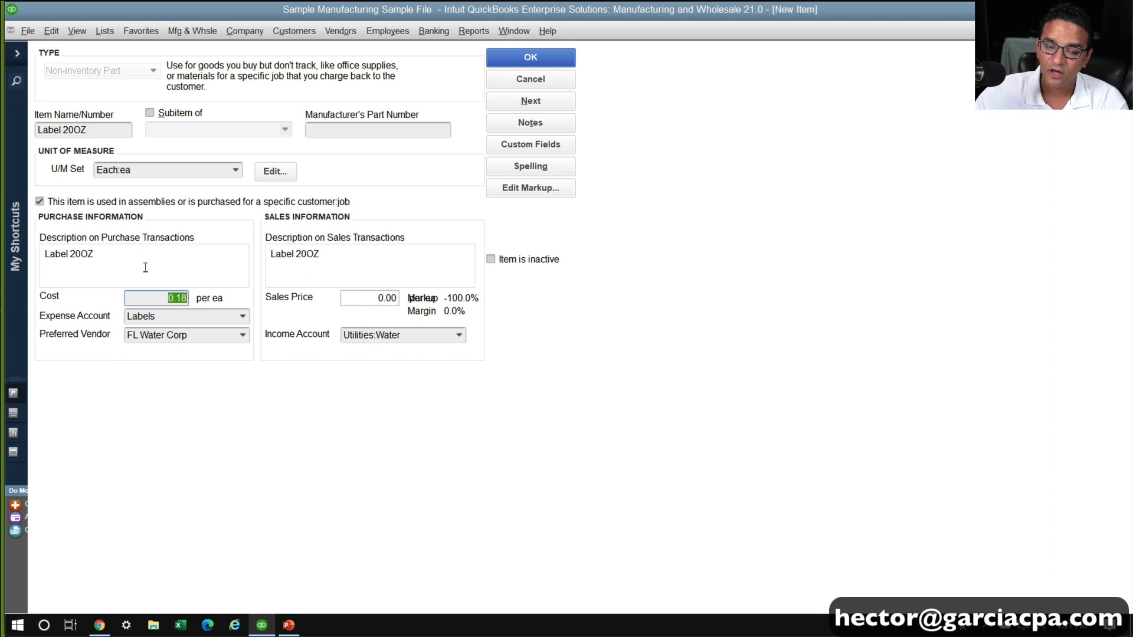
type("19/")
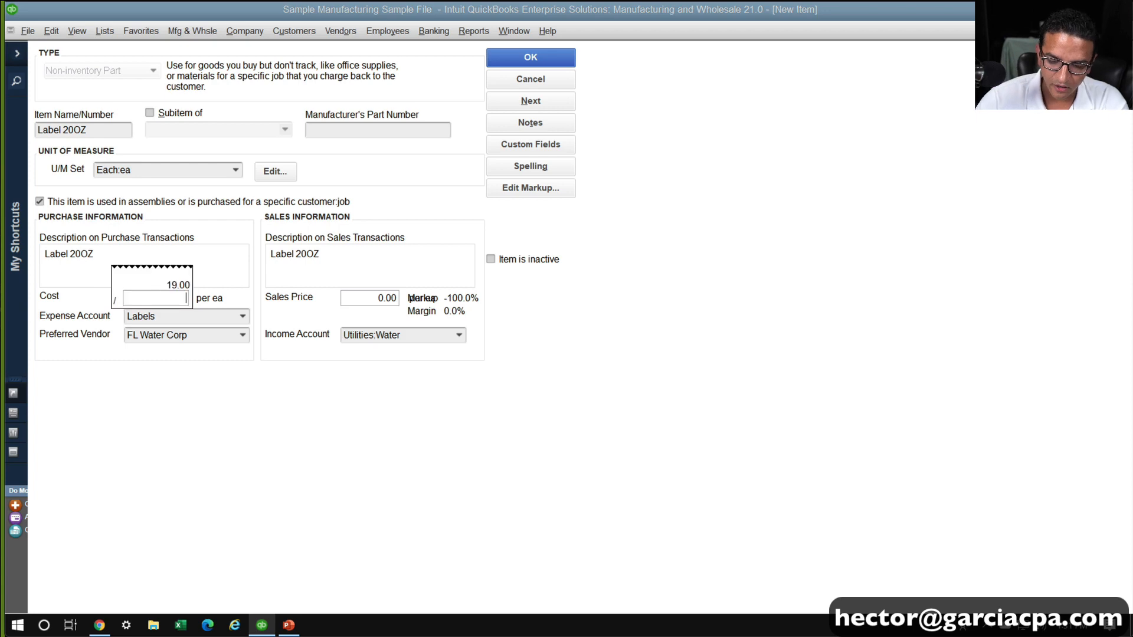
type("100")
key("Return")
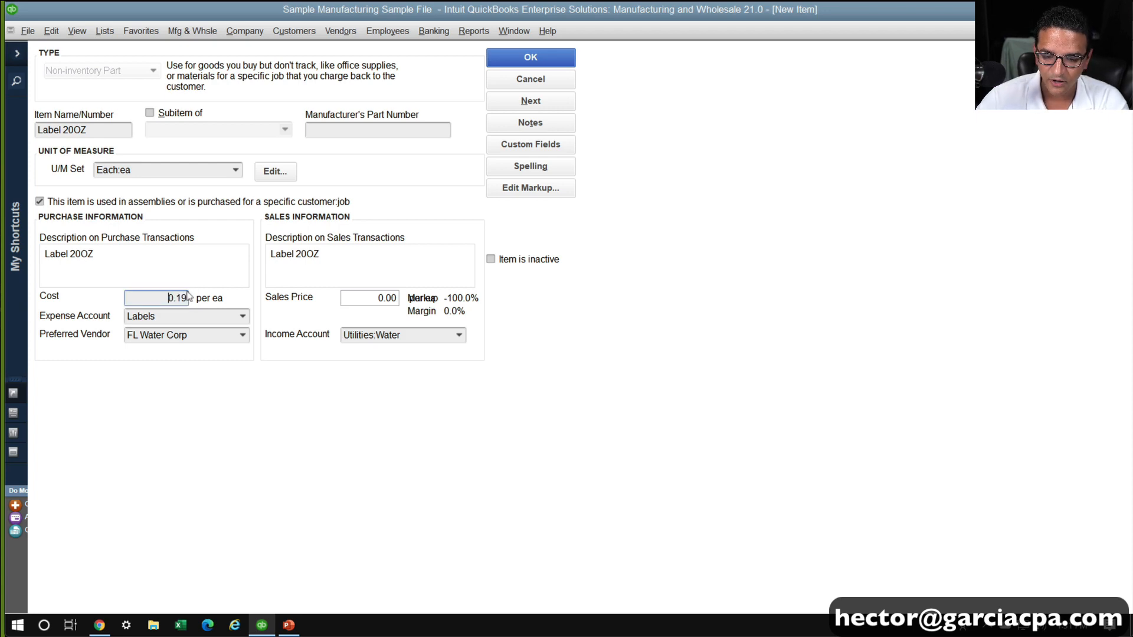
Set the preferred vendor to MIami Printers LLC, adding it as a new vendor, and save the Label 20OZ item
left_click(212, 336)
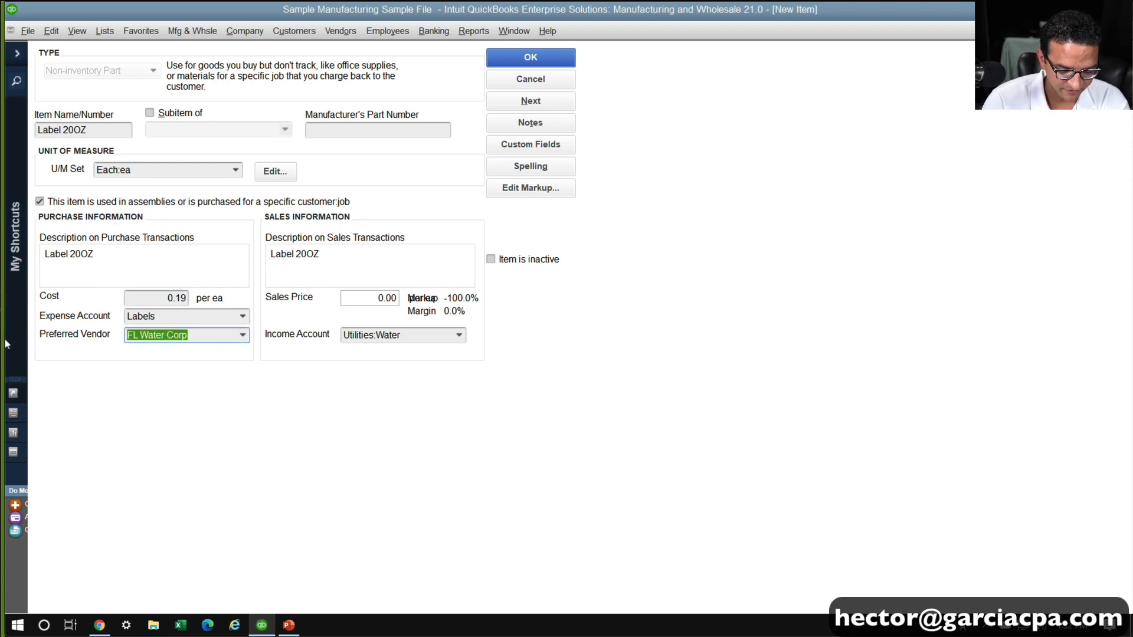
type("MIami ")
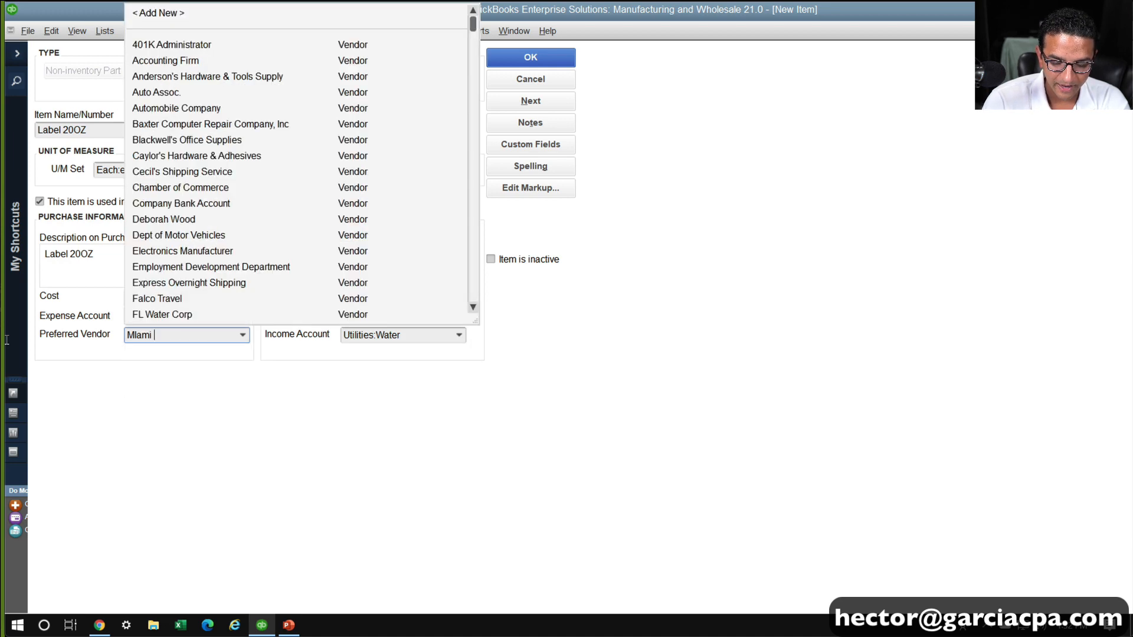
type("Prin")
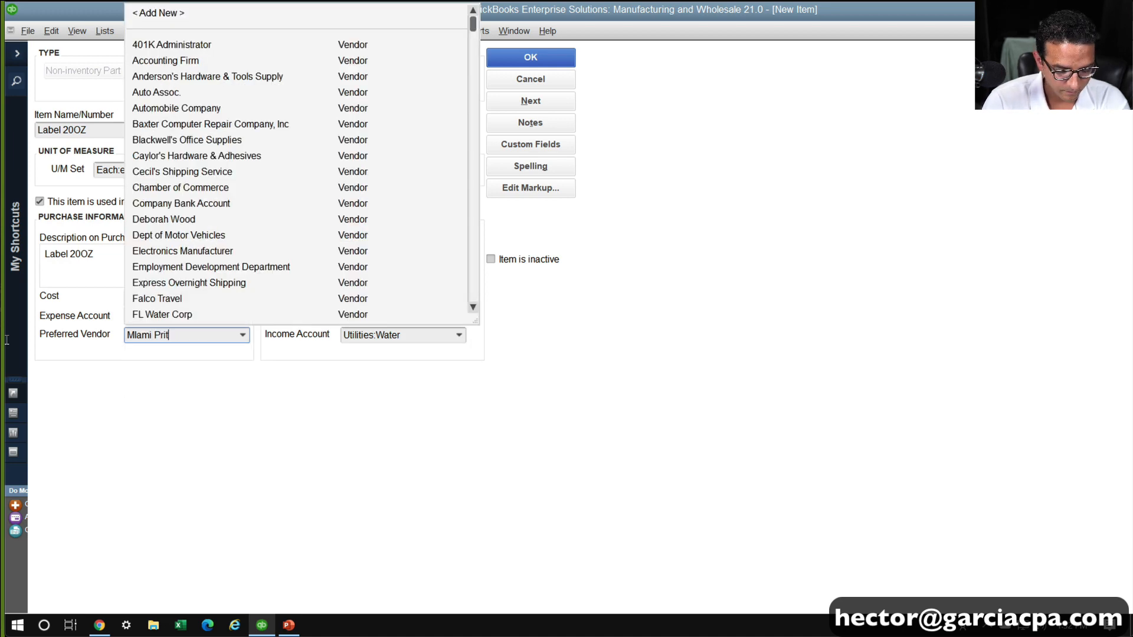
type("ers LLC")
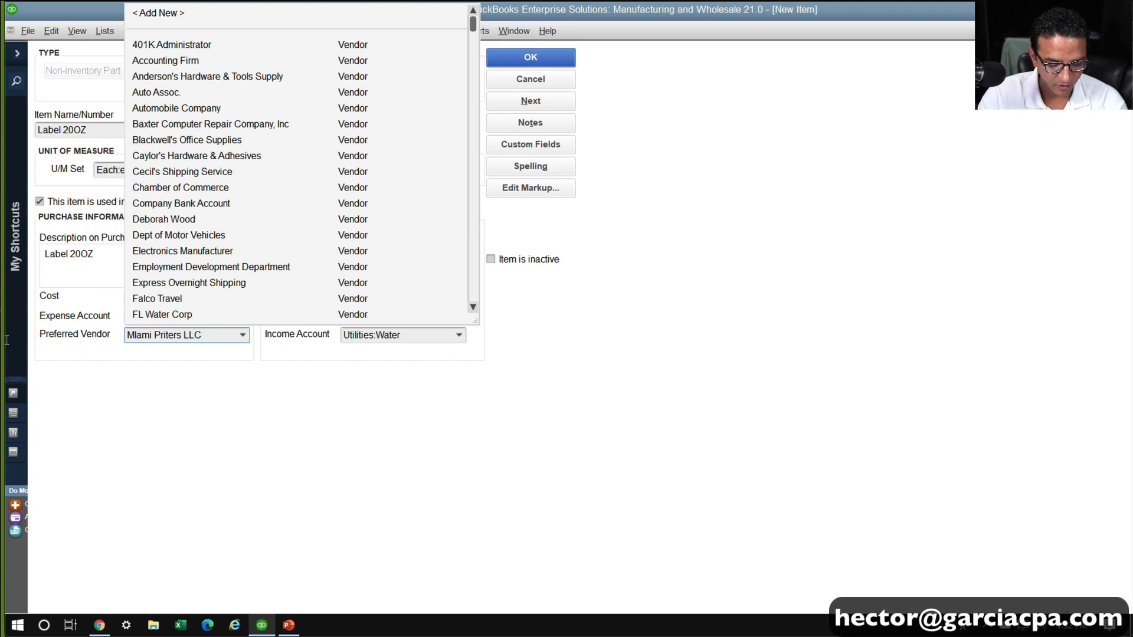
left_click(167, 334)
type("n")
key("Tab")
key("Return")
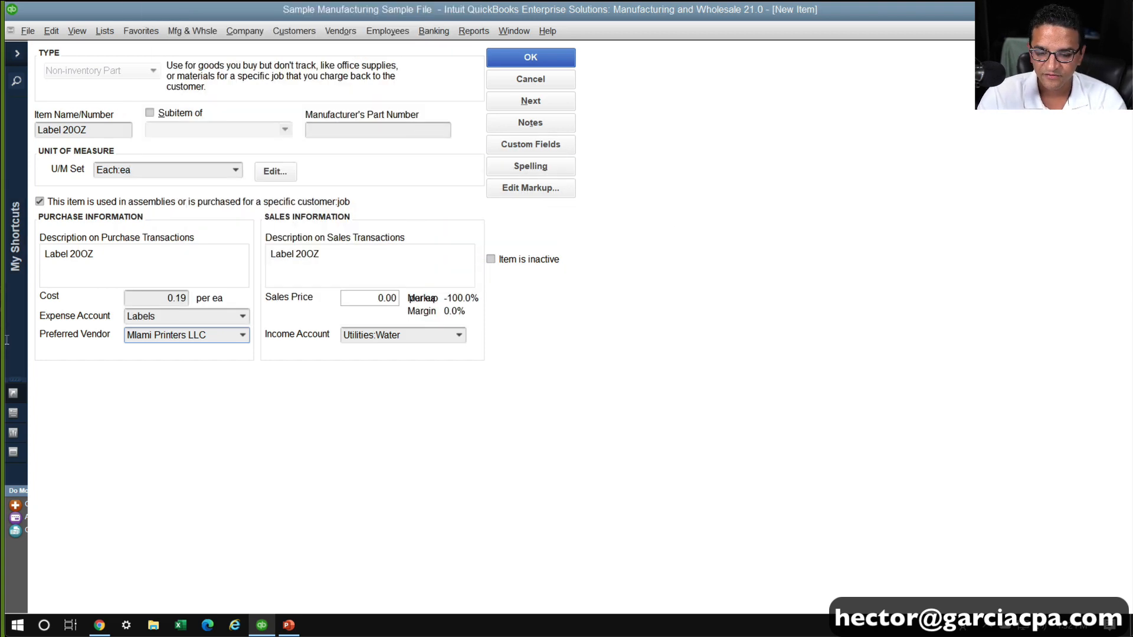
key("Tab")
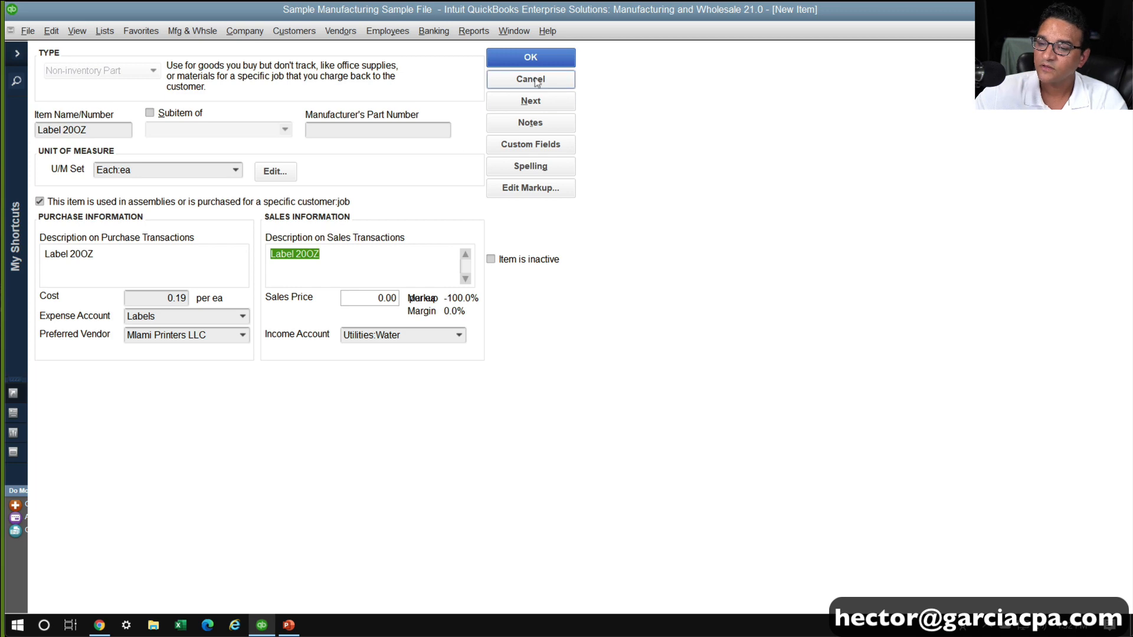
left_click(538, 57)
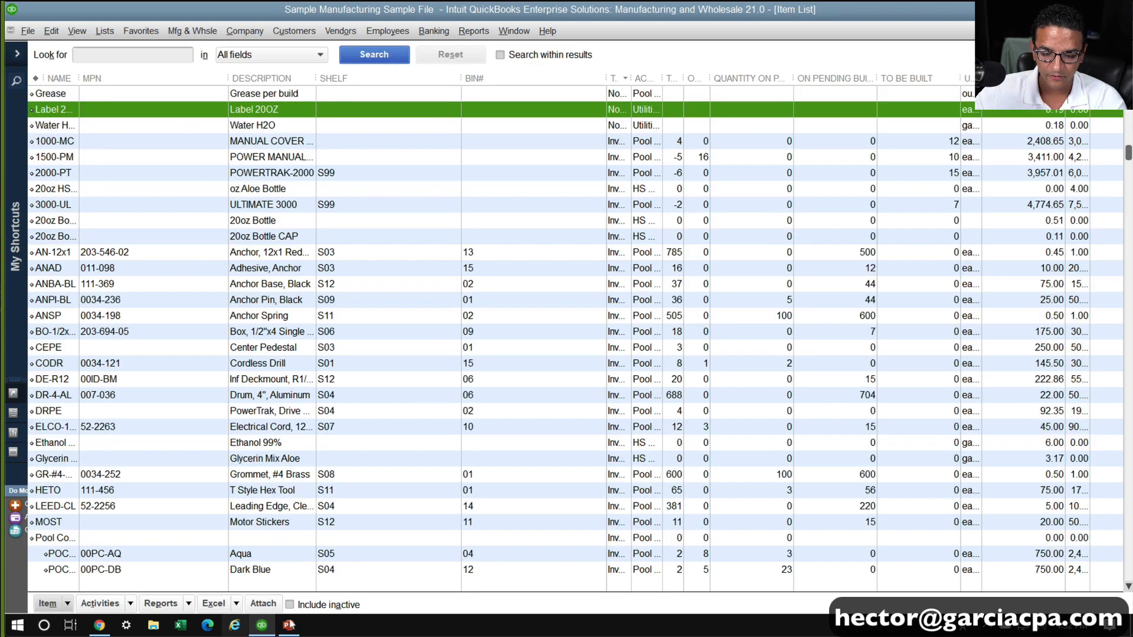
Switch to PowerPoint and review the Water, Labels and Labor entries on the Components slide
left_click(289, 625)
left_click(306, 452)
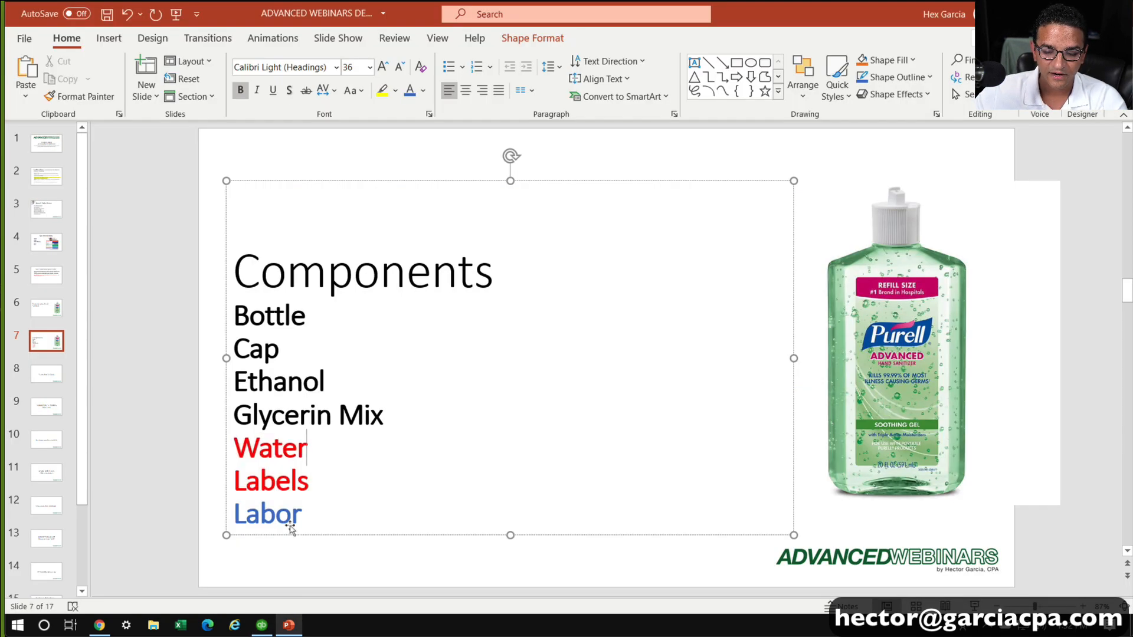
left_click(307, 515)
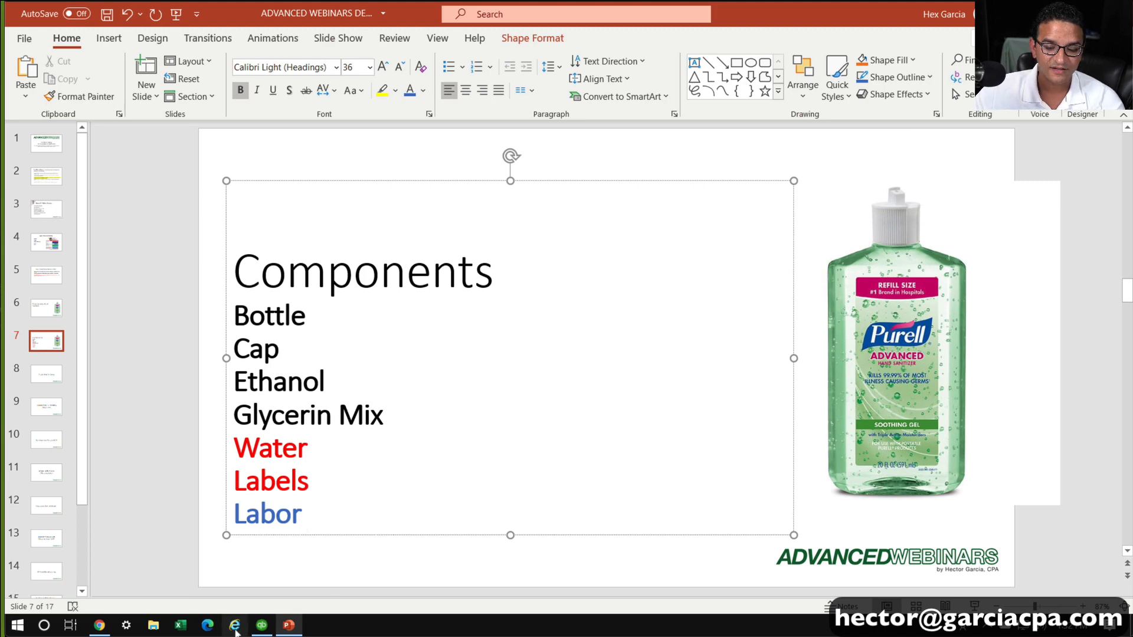
Switch back to QuickBooks and widen the item list's Name column so the full item names fit
left_click(262, 625)
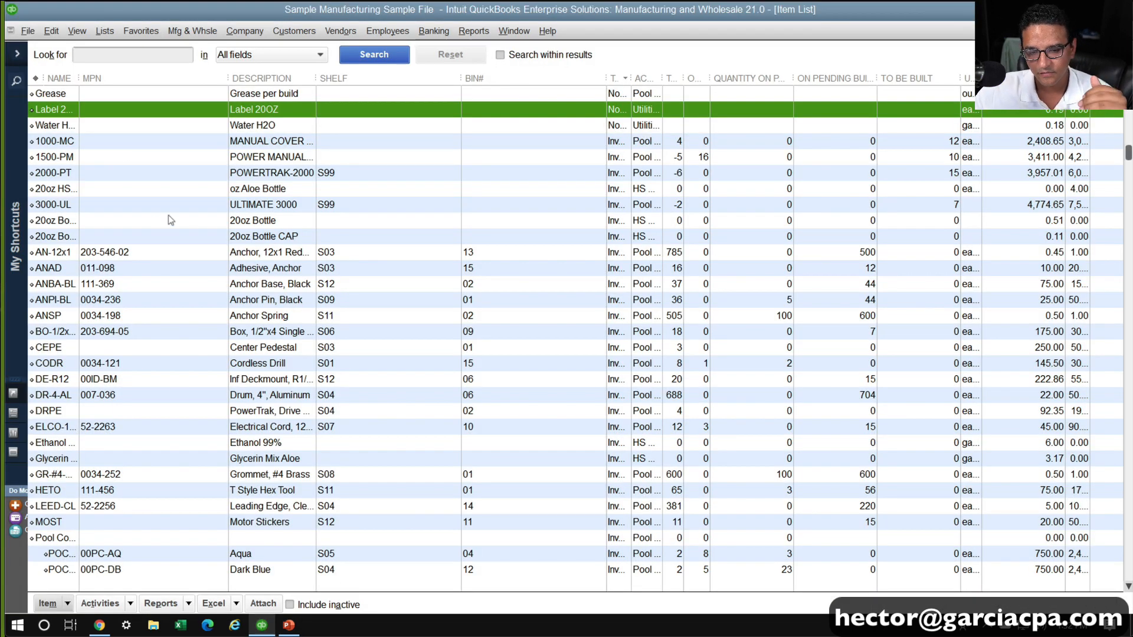
left_click_drag(74, 75, 116, 79)
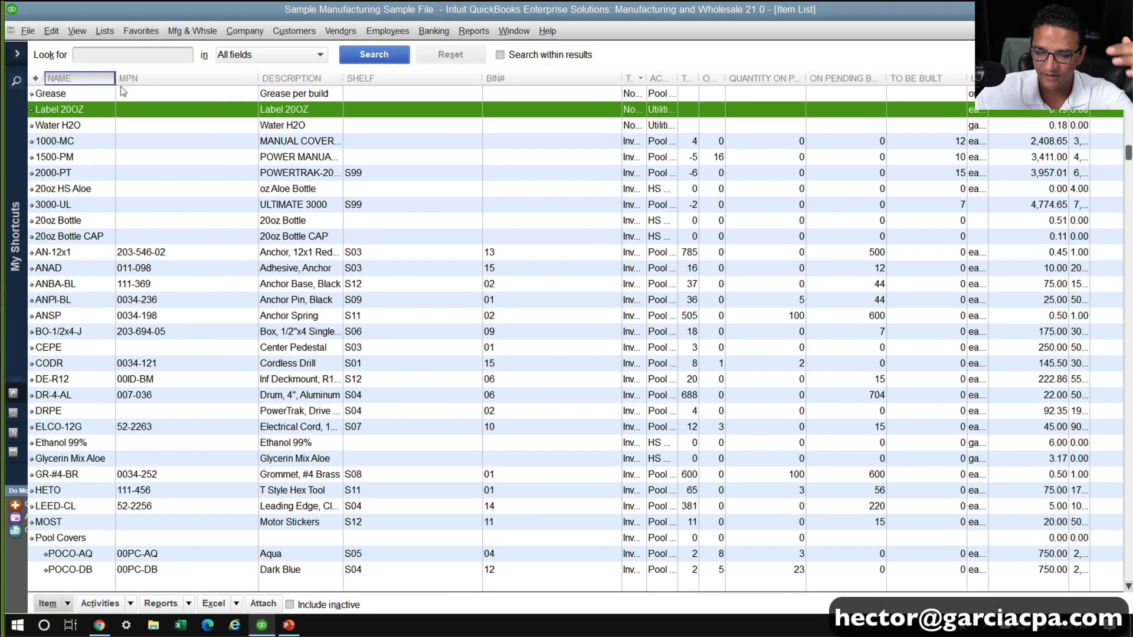
Start a new Service item and mark it as used in assemblies or performed by a subcontractor or partner
left_click(68, 605)
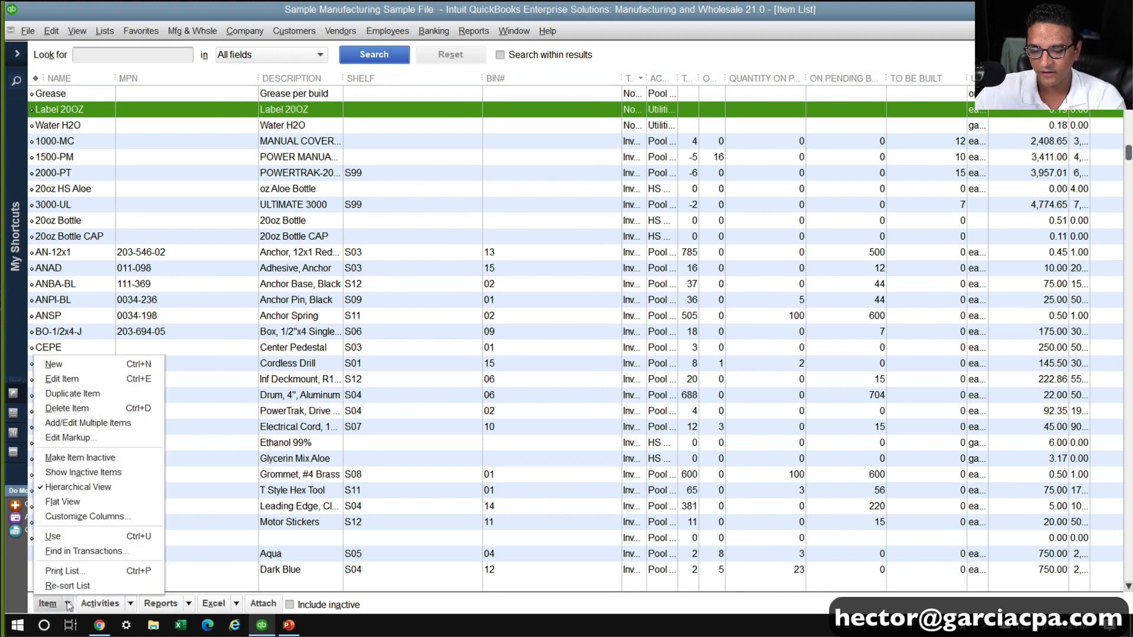
left_click(54, 365)
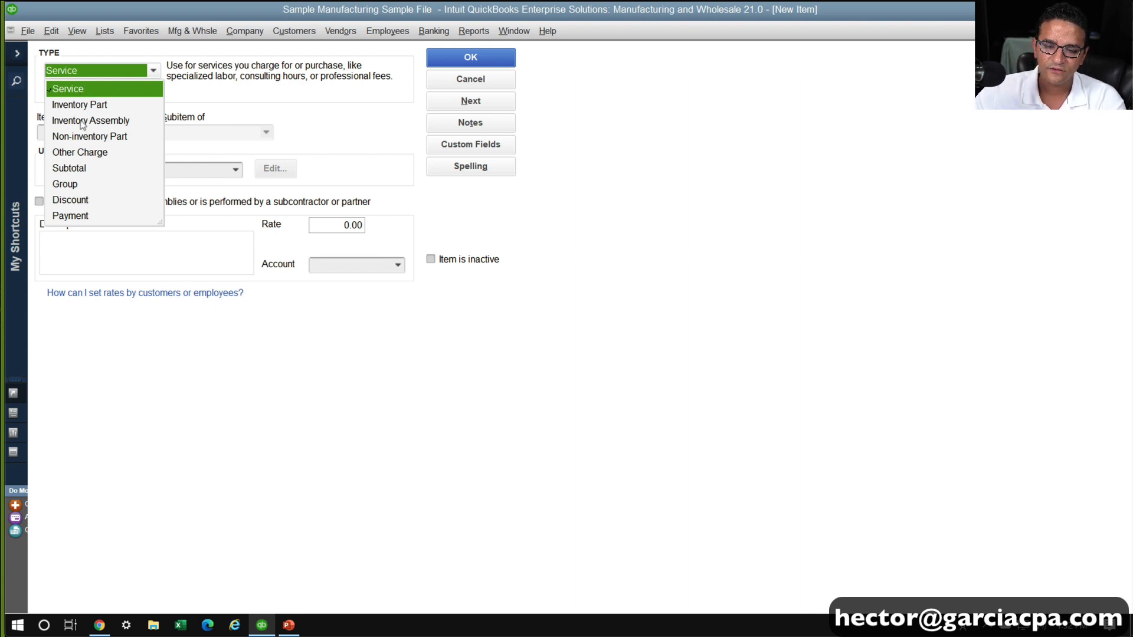
left_click(75, 92)
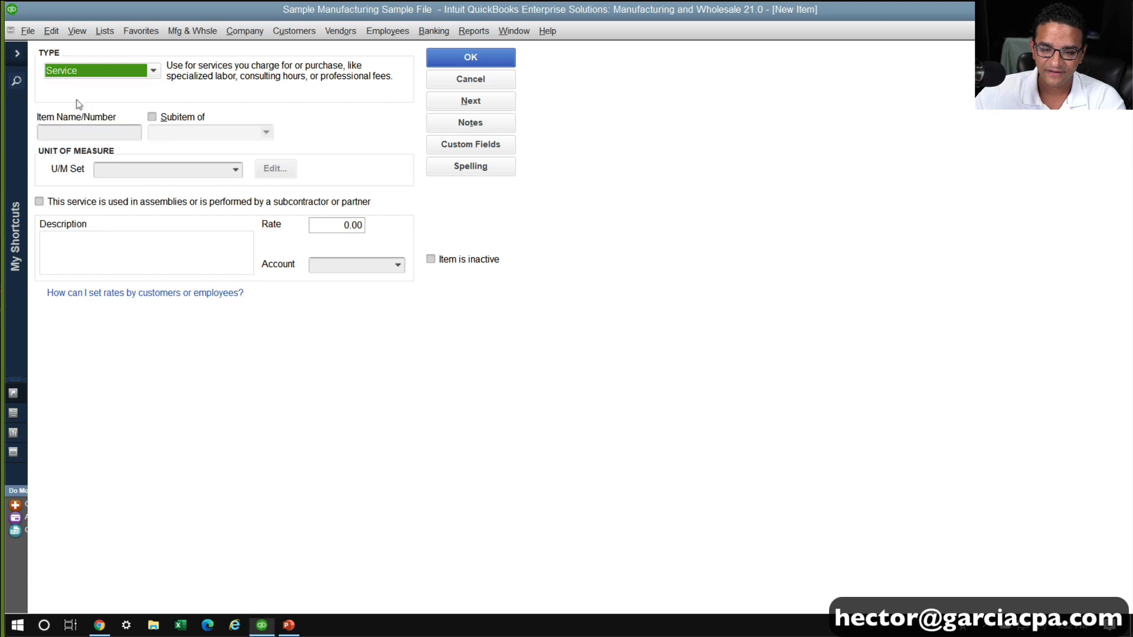
left_click(71, 204)
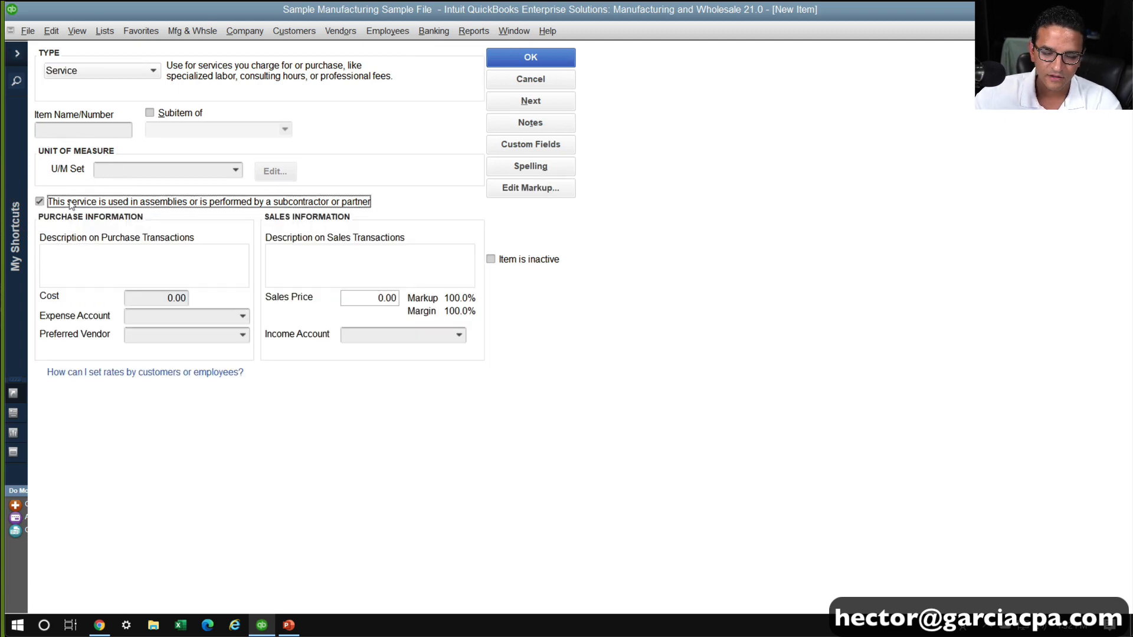
Name the service item Labor 1 and copy that name into its purchase description
left_click(85, 131)
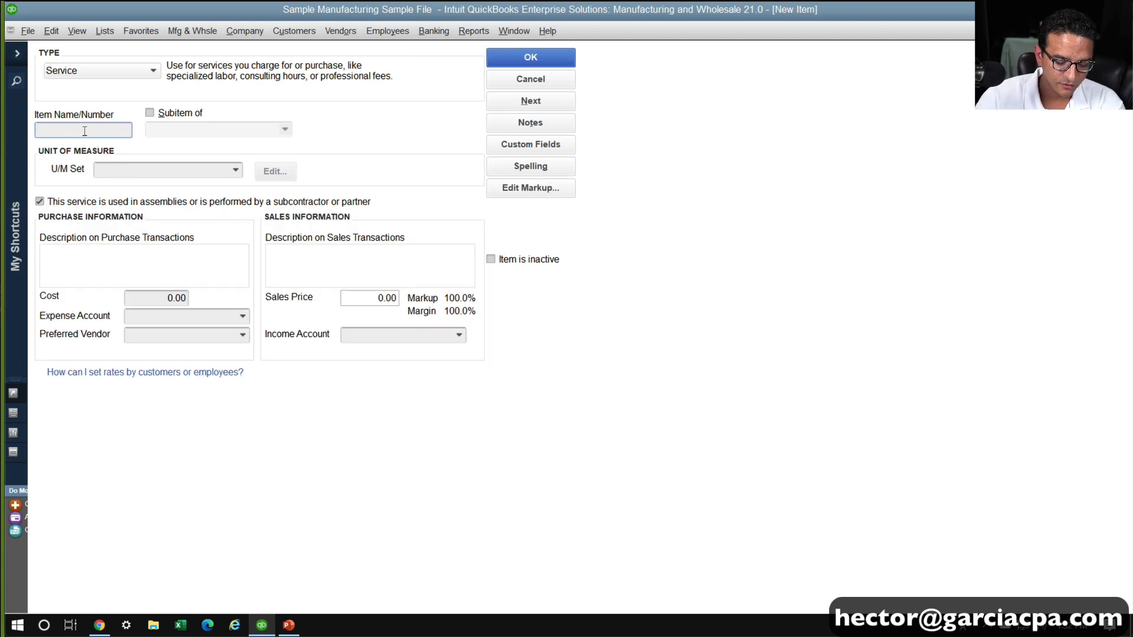
type("Labor 1")
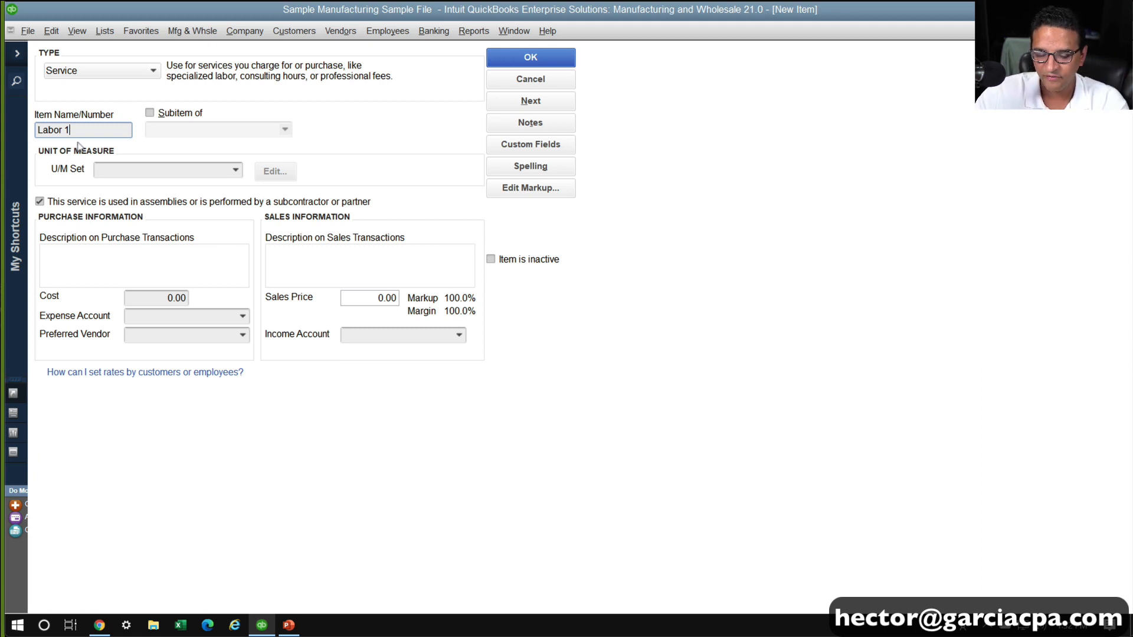
left_click(130, 265)
key("shift+Tab")
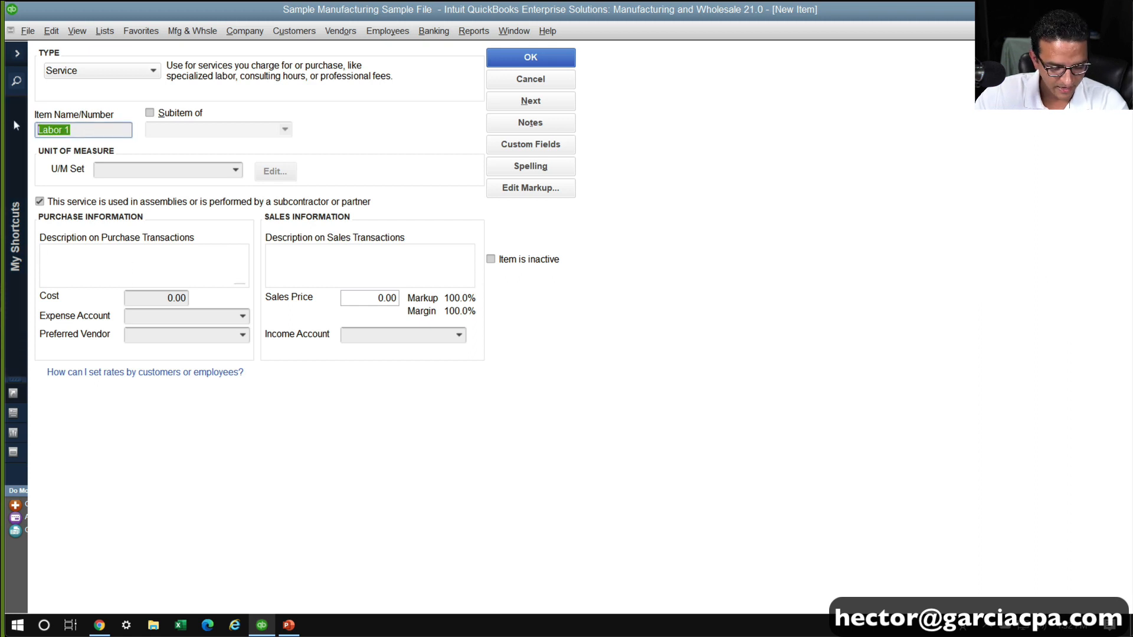
key("ctrl+c")
left_click(118, 251)
key("ctrl+v")
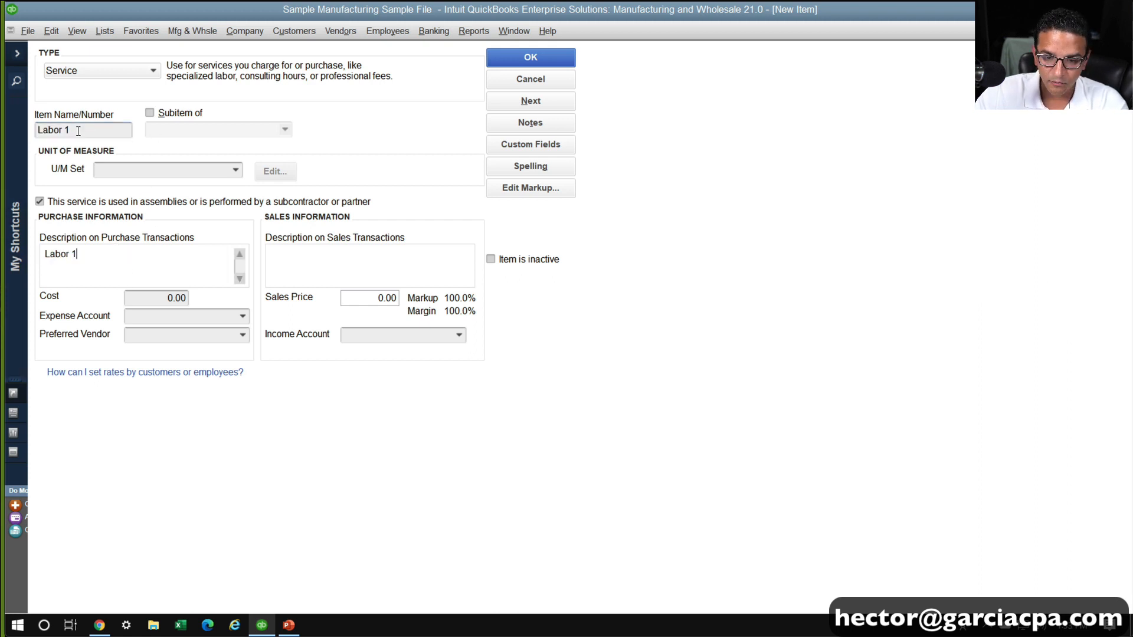
Extend the item name to Labor 1 $20/hr and set its cost to 20
left_click(70, 129)
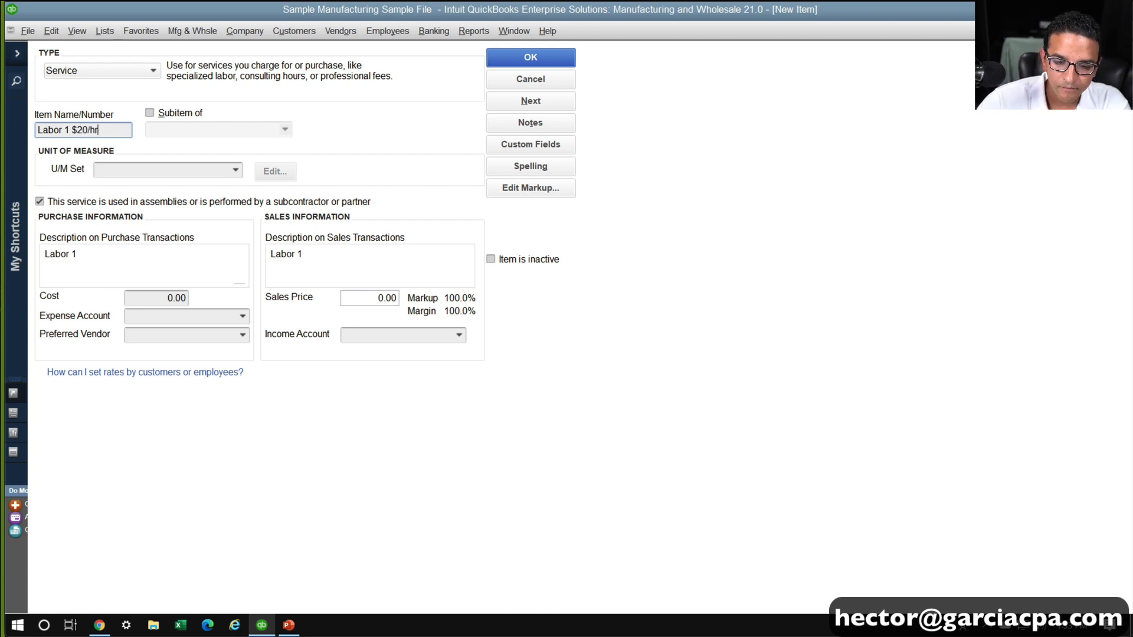
left_click(124, 263)
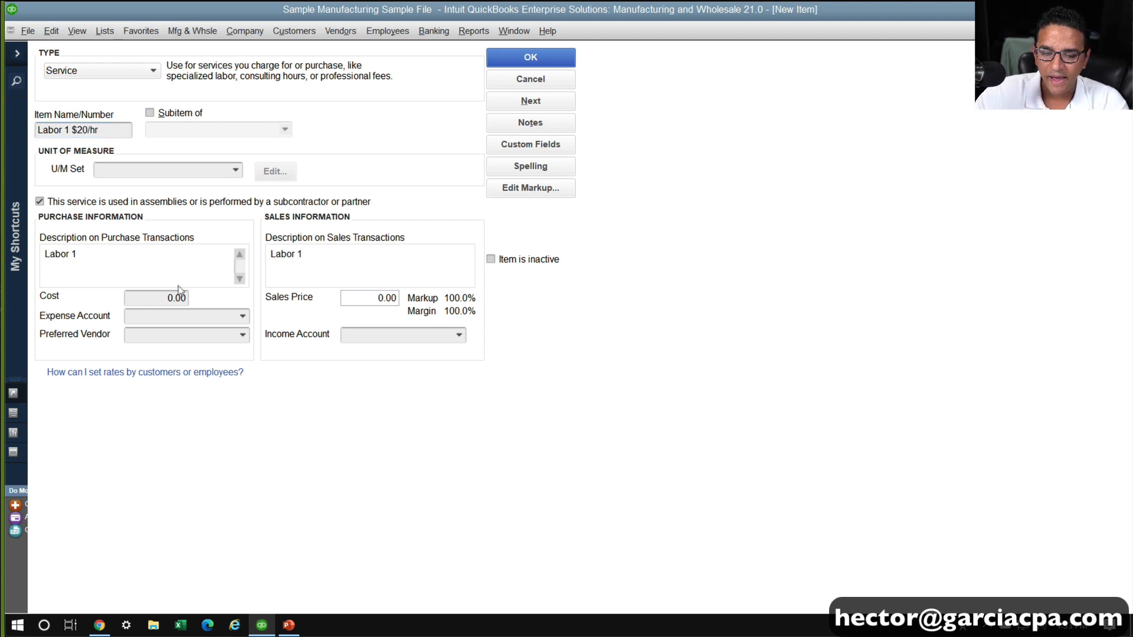
left_click(172, 298)
type("20")
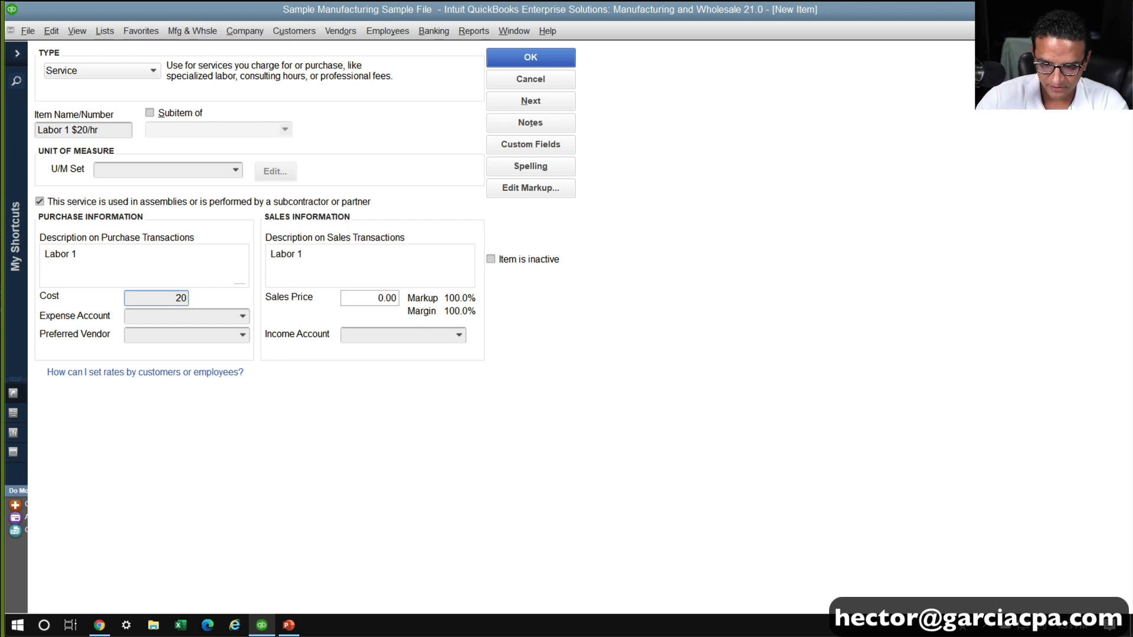
left_click(236, 170)
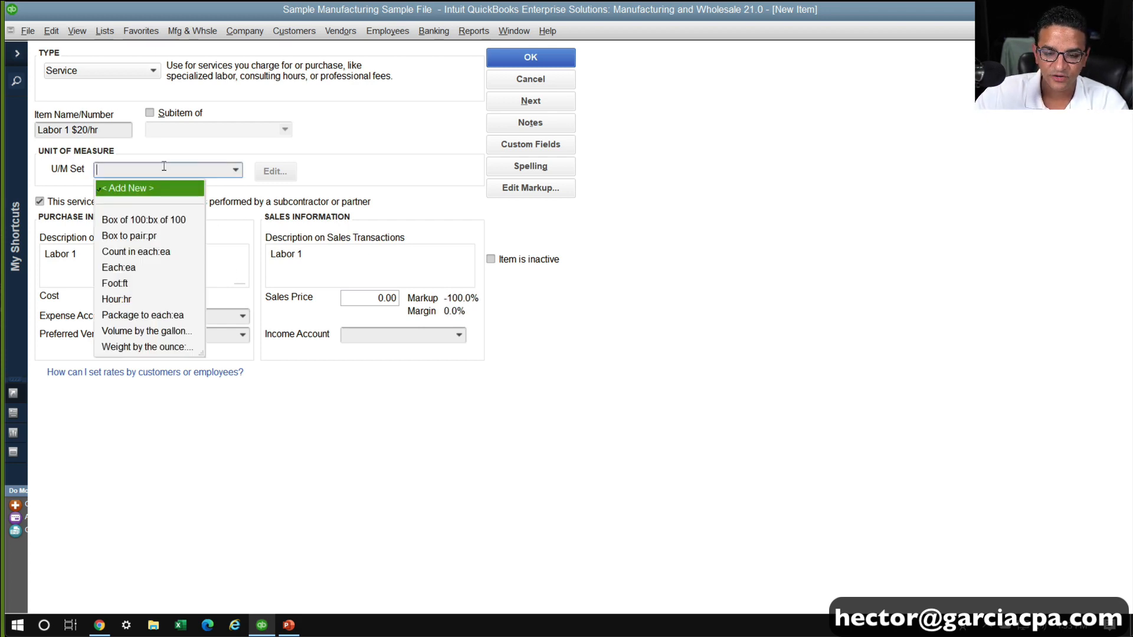
left_click(115, 190)
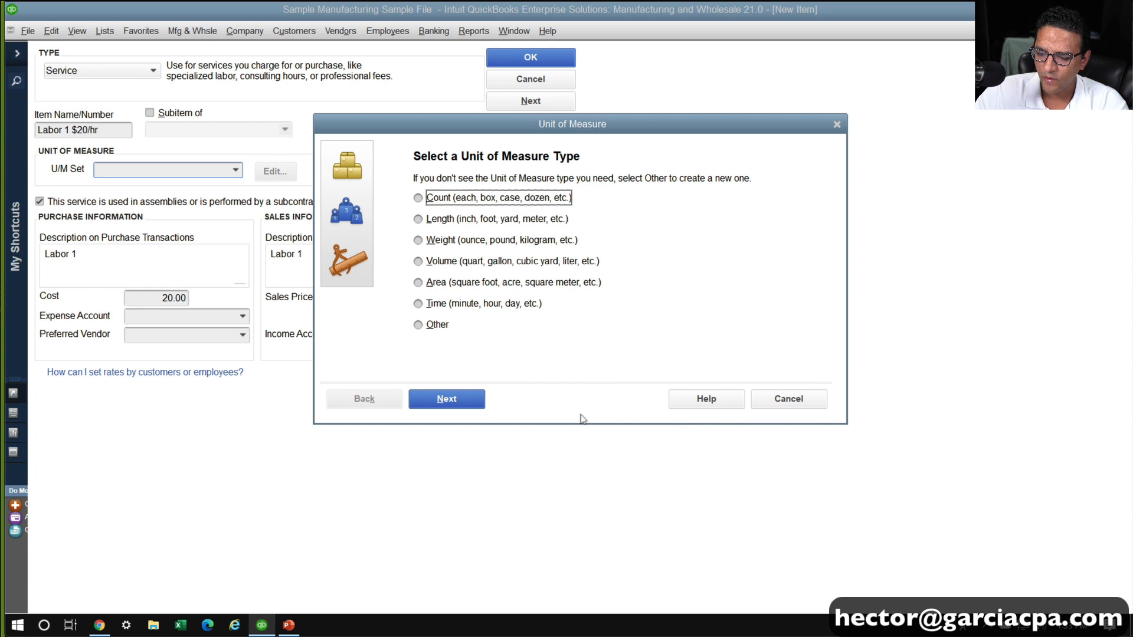
left_click(435, 303)
left_click(791, 399)
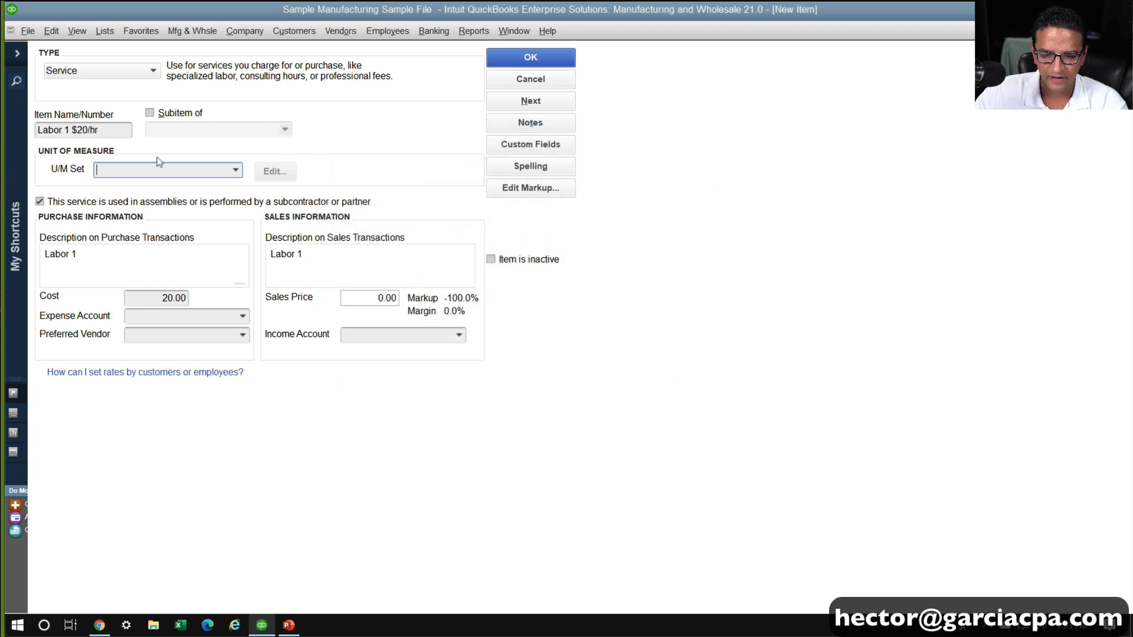
Assign the Hour unit of measure set to the labor item and open that set for editing
left_click(236, 171)
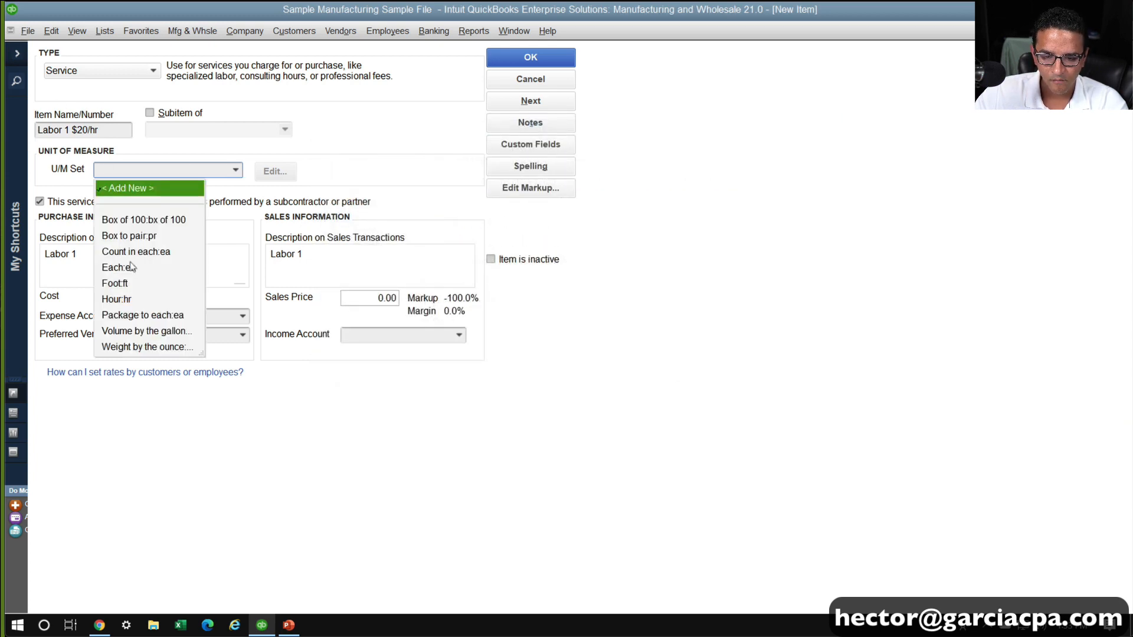
left_click(125, 297)
left_click(281, 177)
left_click(432, 245)
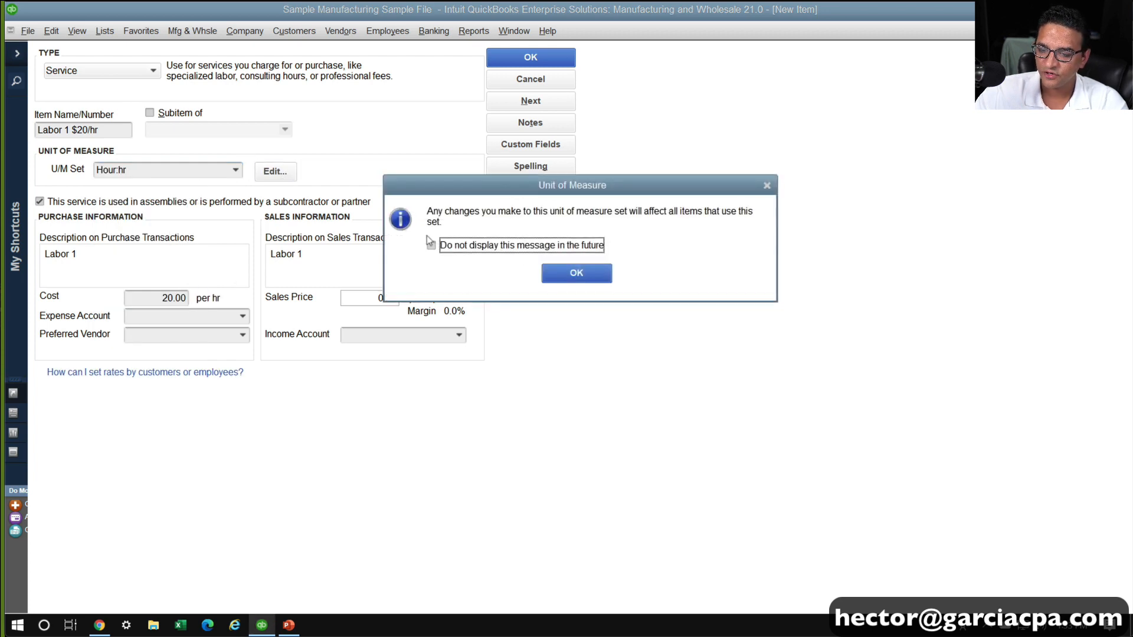
left_click(567, 273)
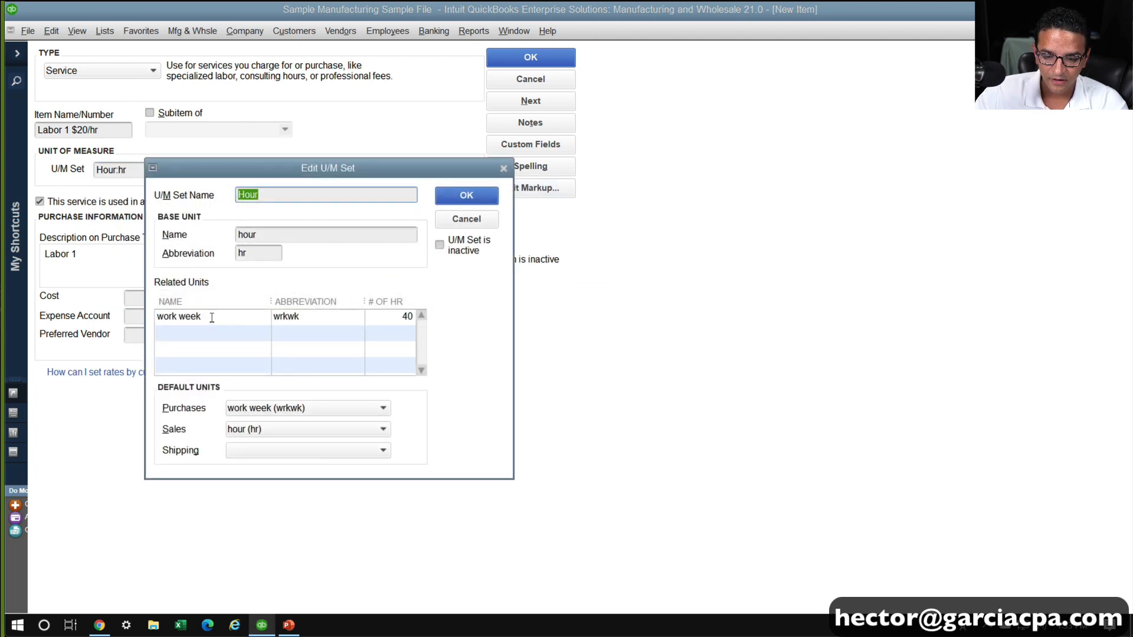
Add a related unit named Minutes, abbreviated min, equal to 1/60 of an hour, and save the Hour set
left_click(217, 332)
type("Minutes")
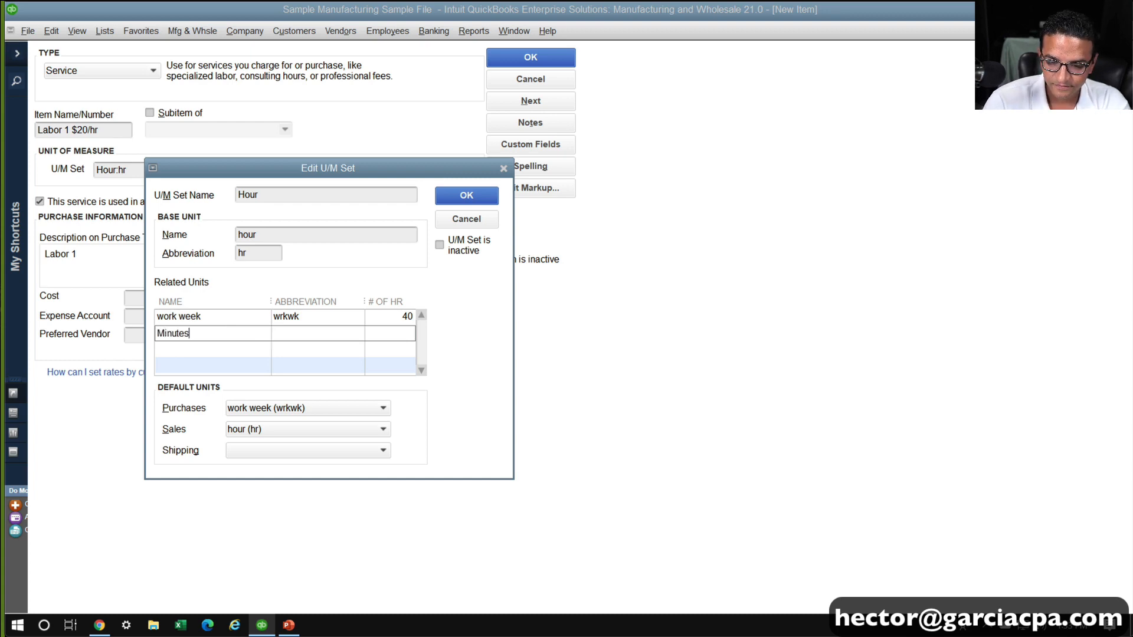
key("Tab")
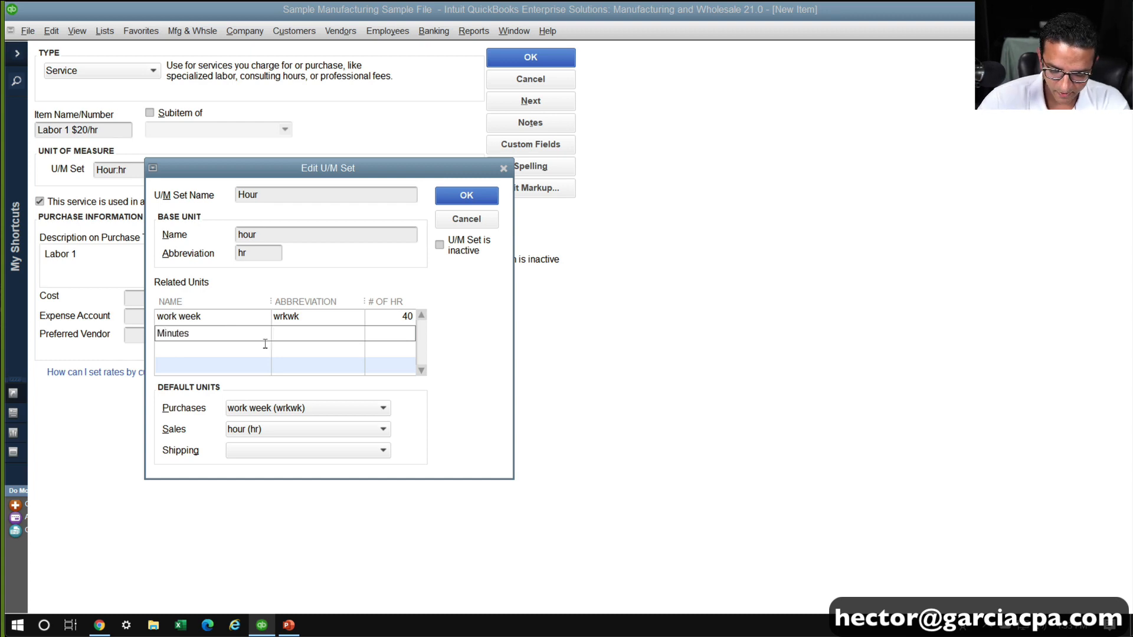
type("min")
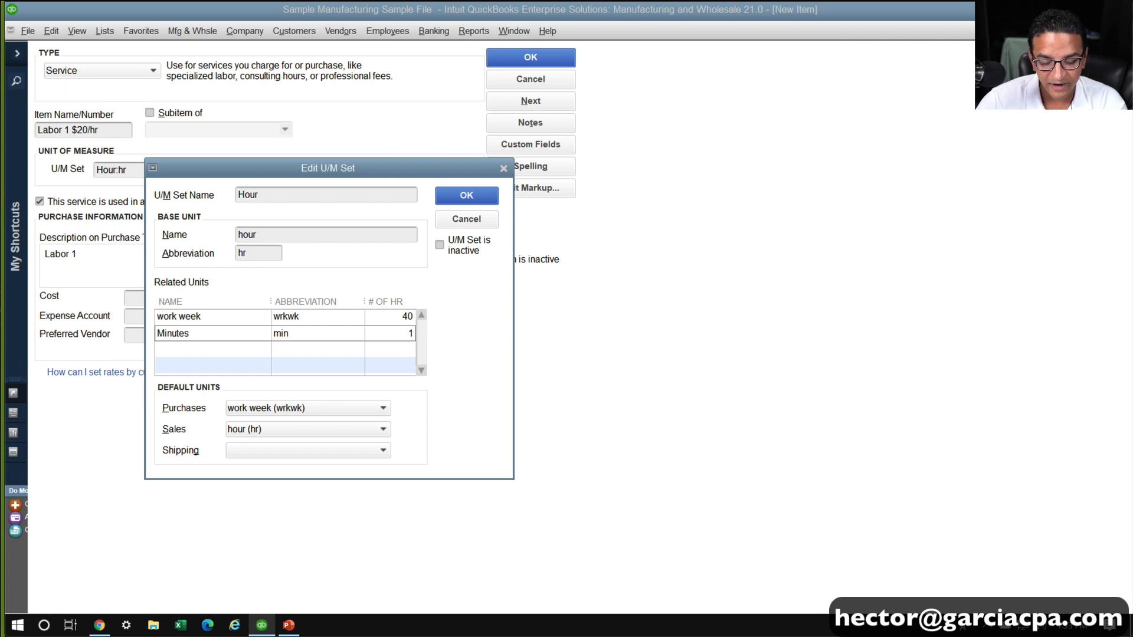
type("1/60")
key("Return")
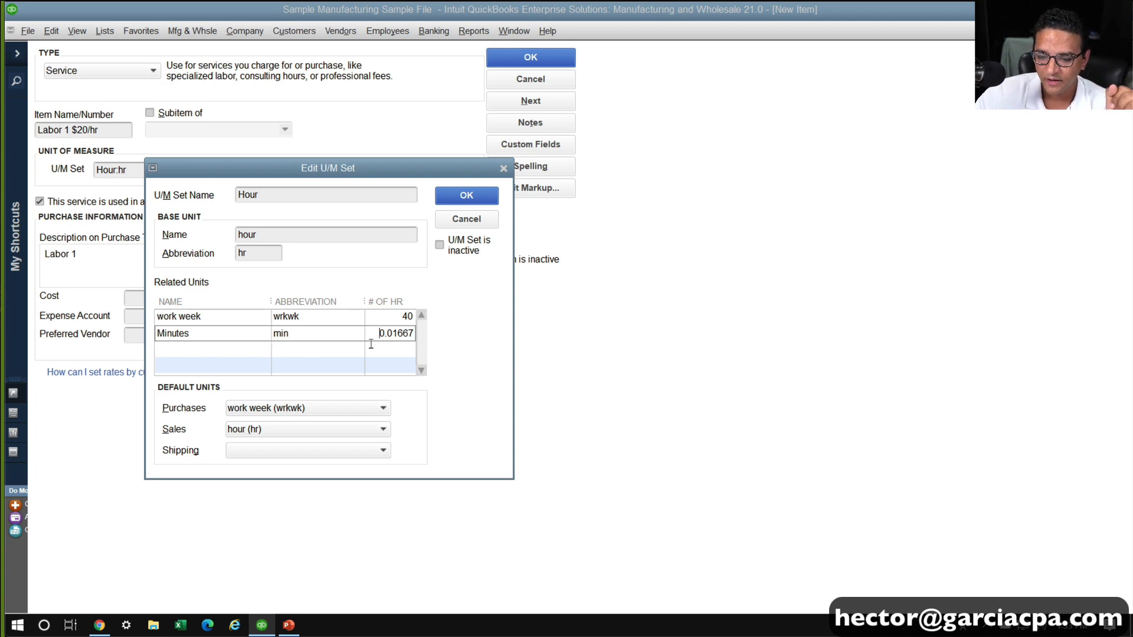
left_click_drag(374, 332, 476, 349)
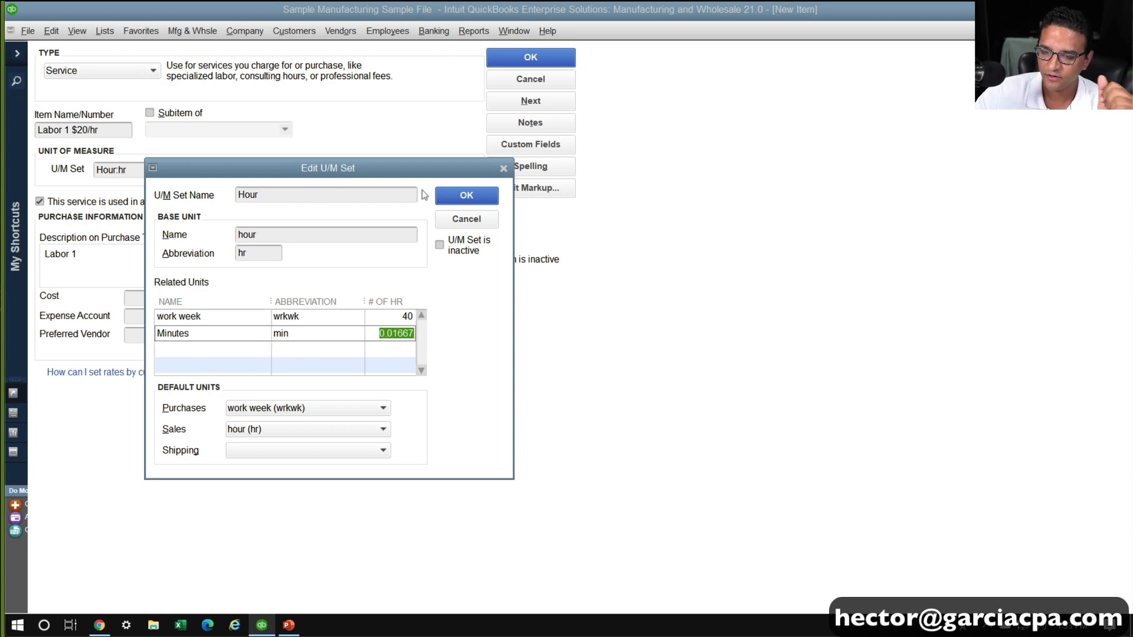
left_click(479, 197)
left_click(526, 281)
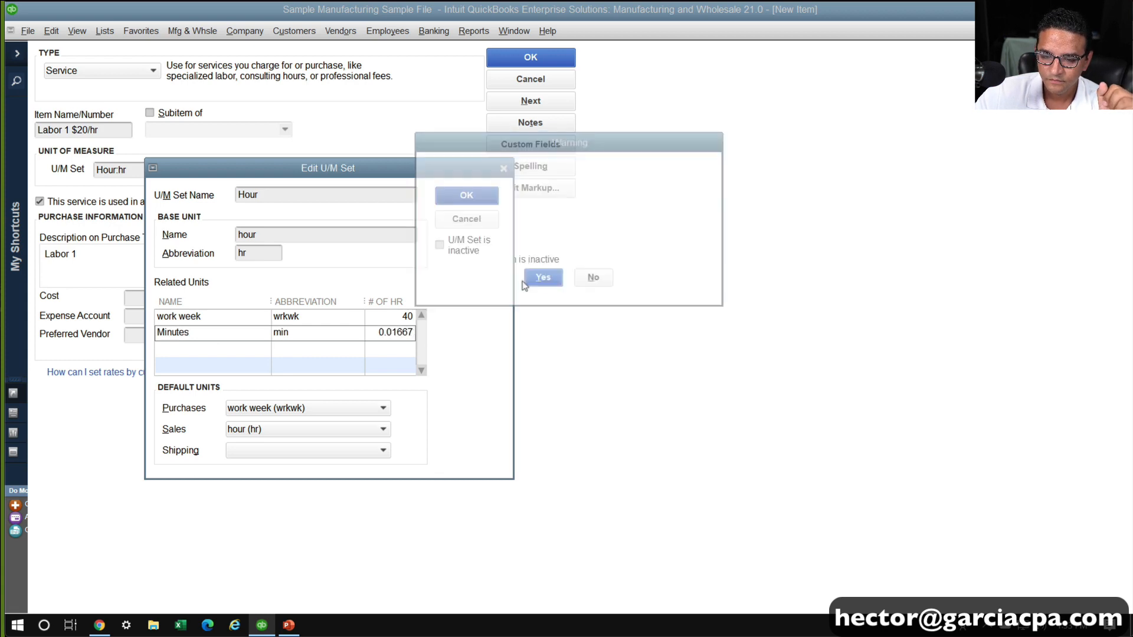
left_click(475, 199)
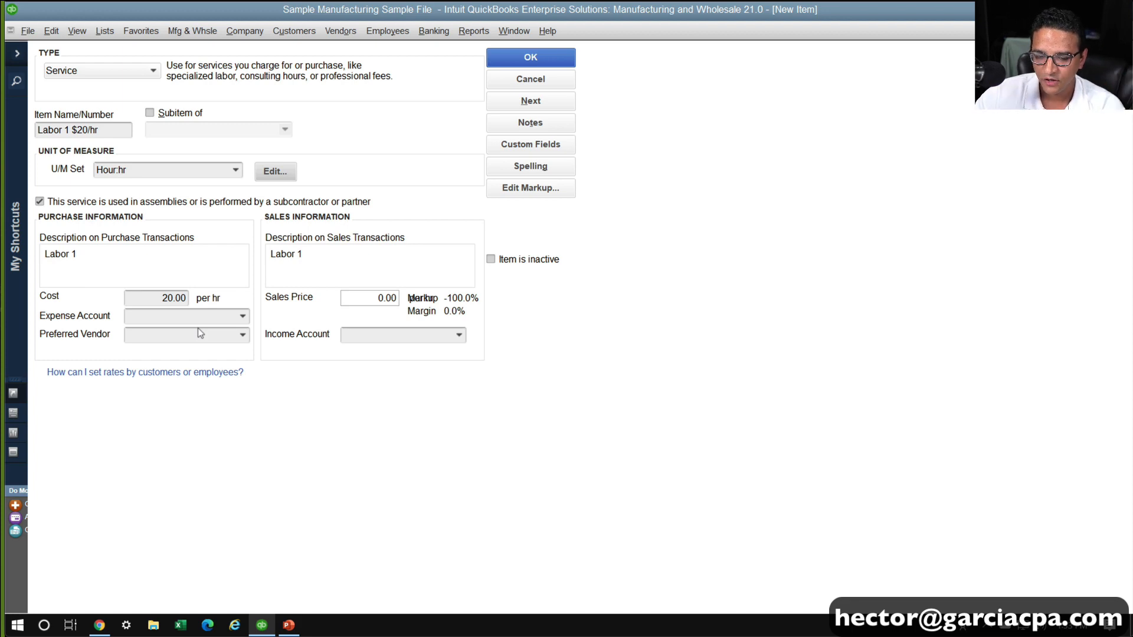
Set the labor item's expense account to Wages
left_click(203, 316)
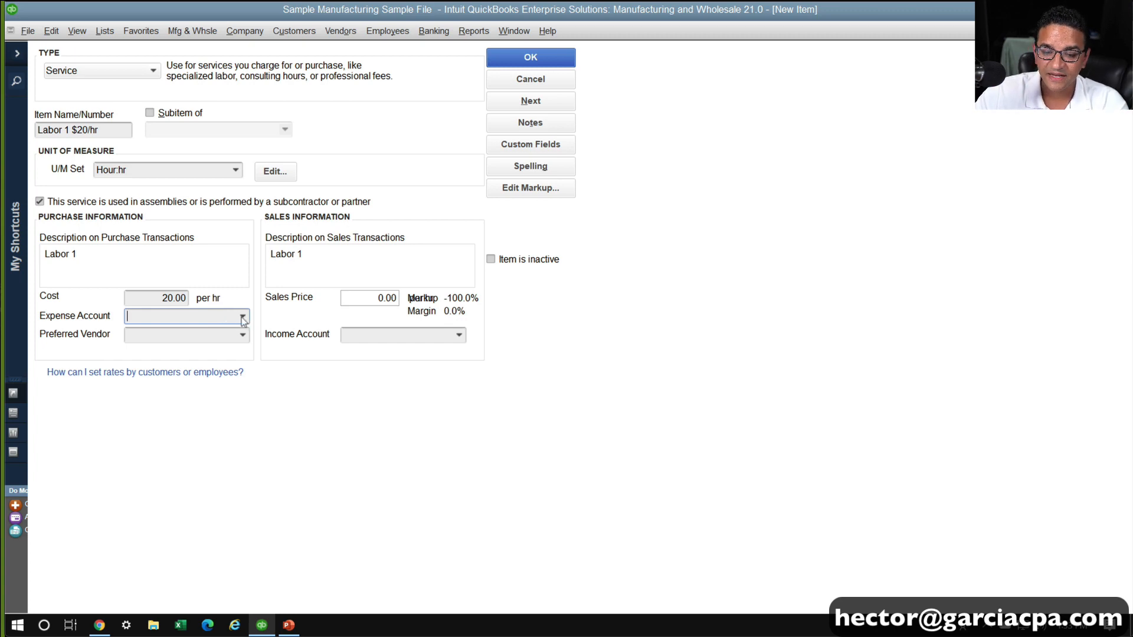
left_click(243, 317)
type("Pay")
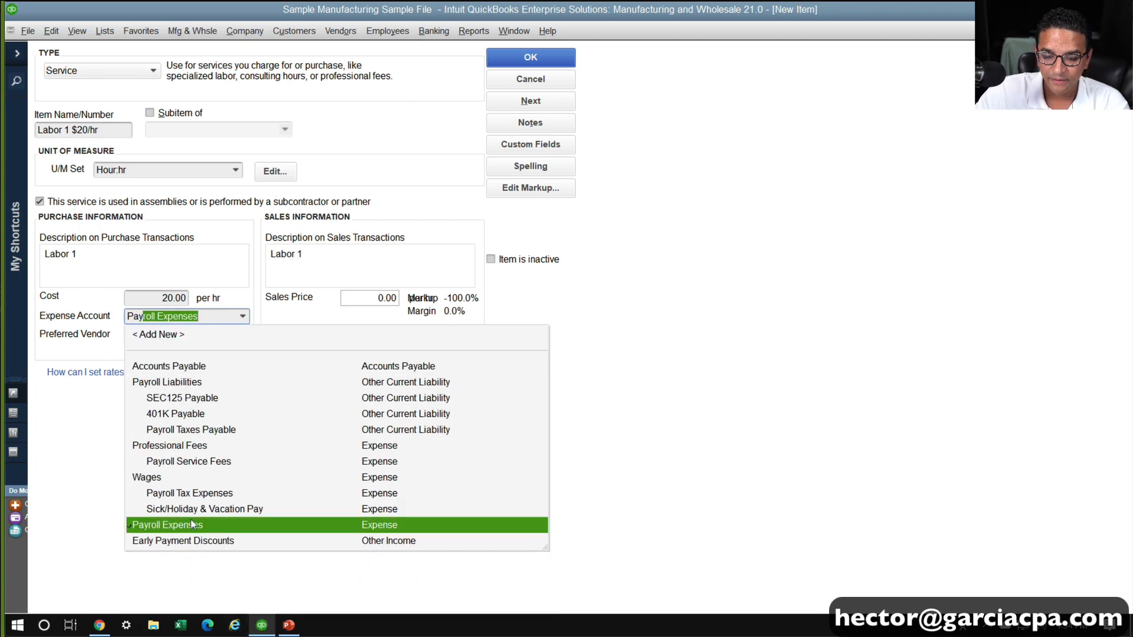
left_click(152, 478)
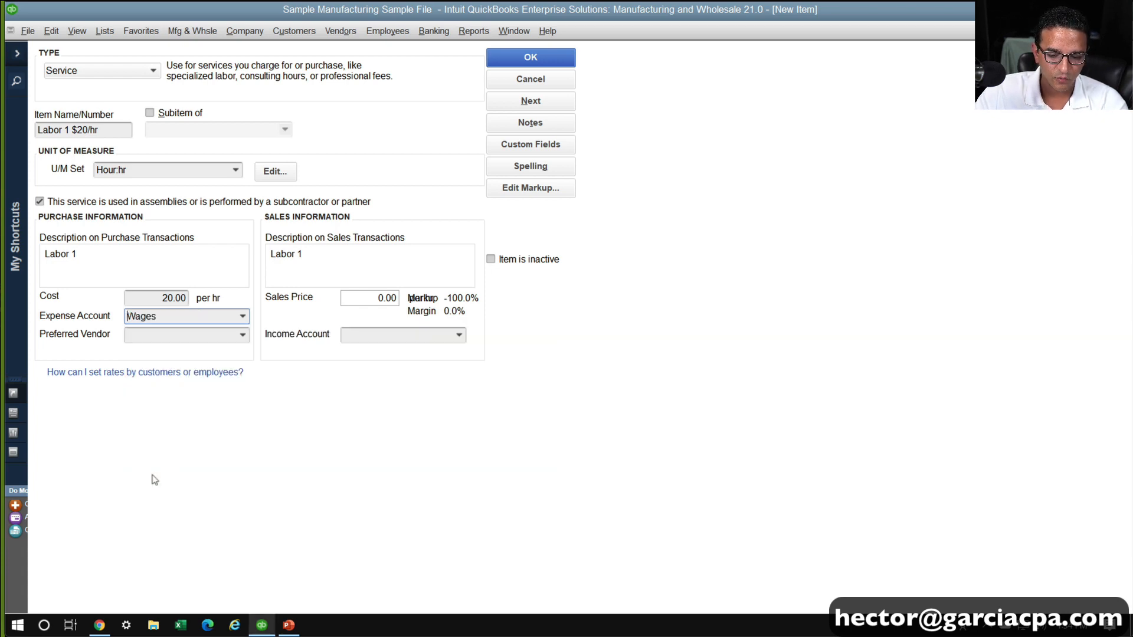
Run the Profit & Loss Standard report with its rows collapsed and examine the Wages breakdown
left_click(473, 31)
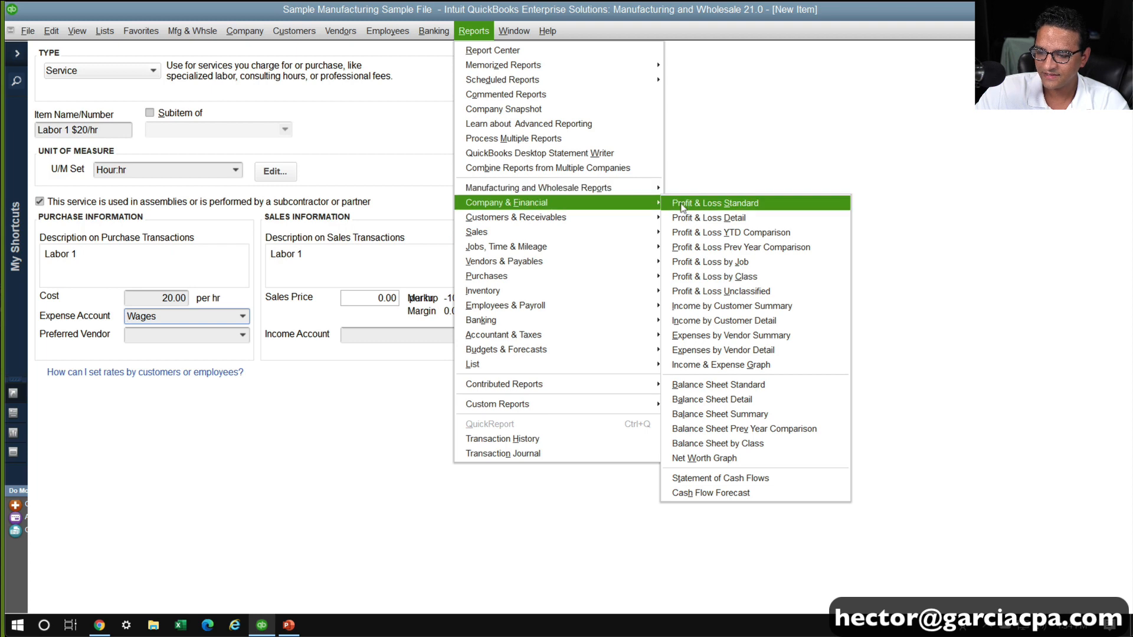
left_click(685, 207)
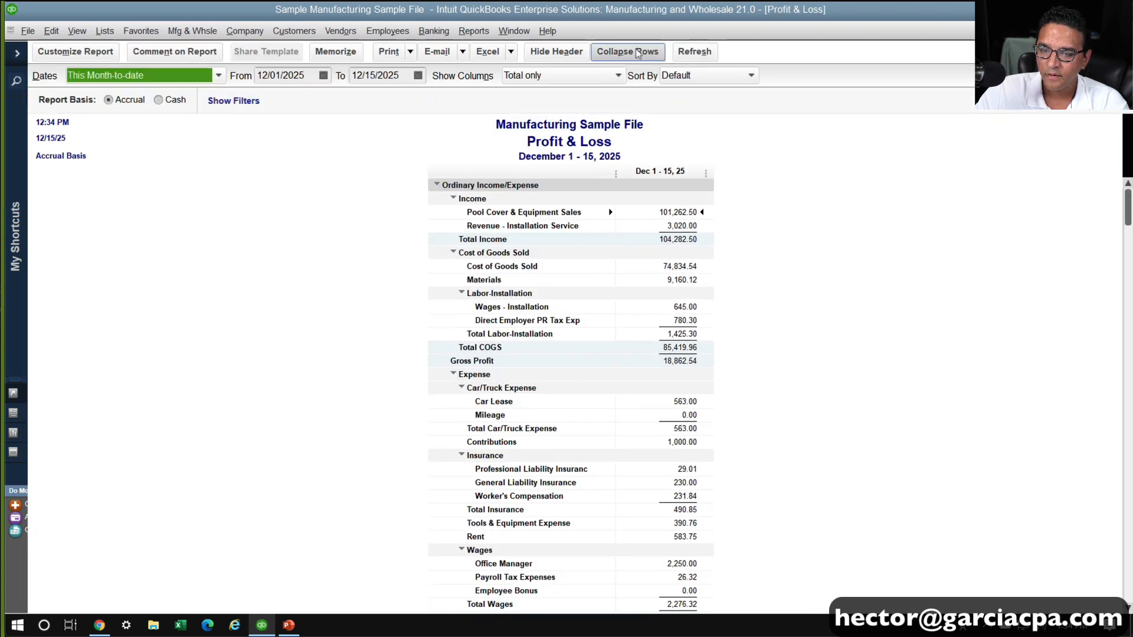
left_click(627, 51)
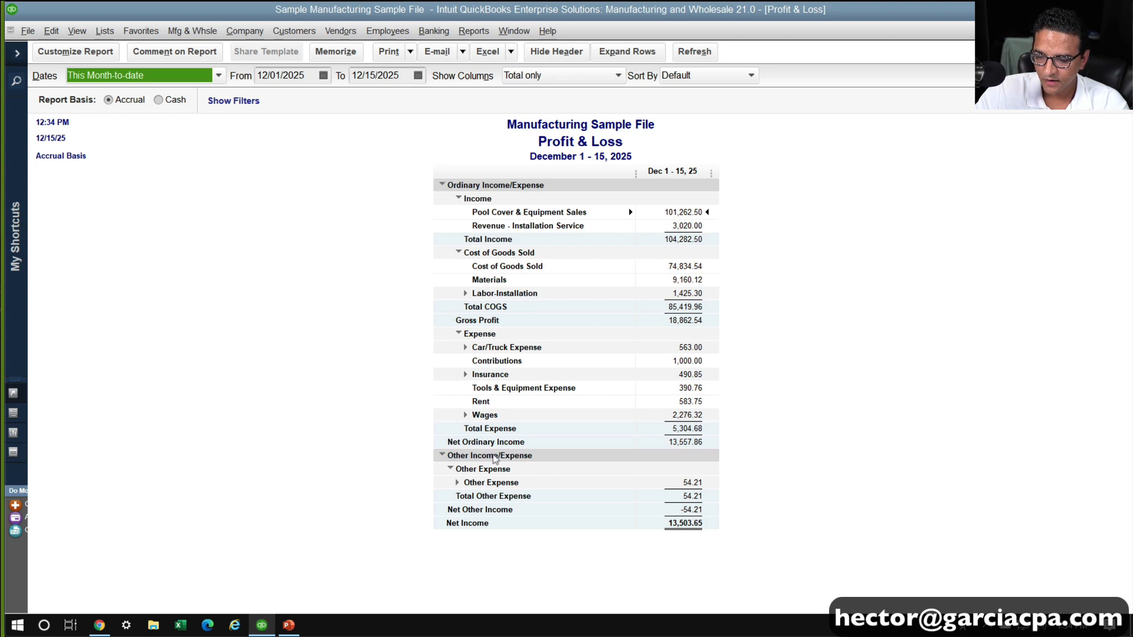
left_click(465, 415)
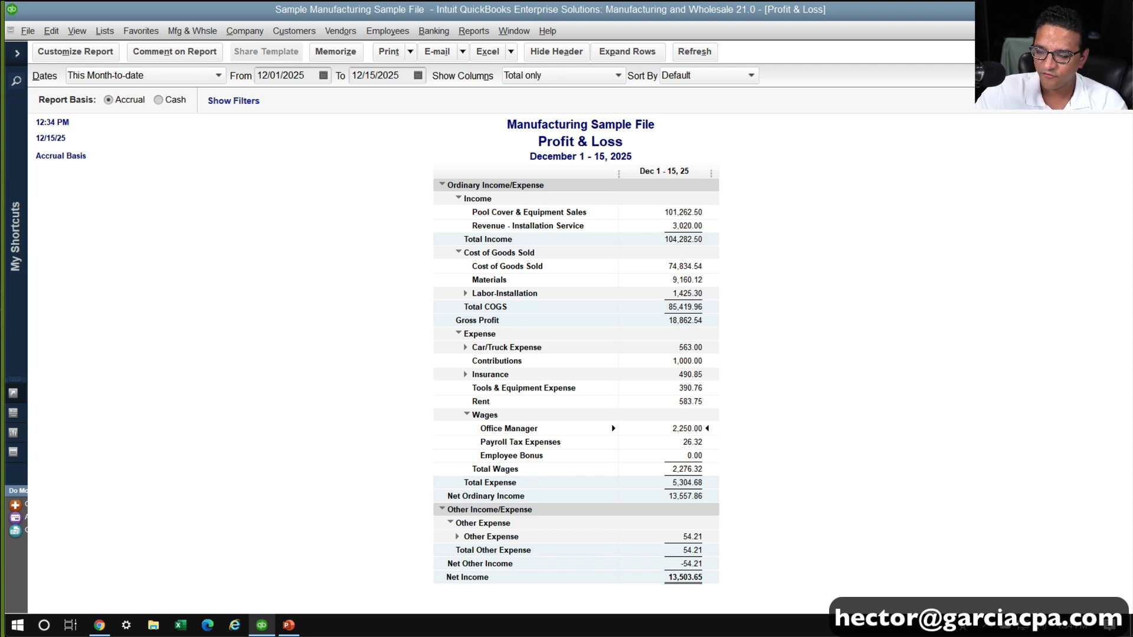
Search the Chart of Accounts for "manager" to find the Office Manager account under Wages
left_click(107, 31)
left_click(120, 53)
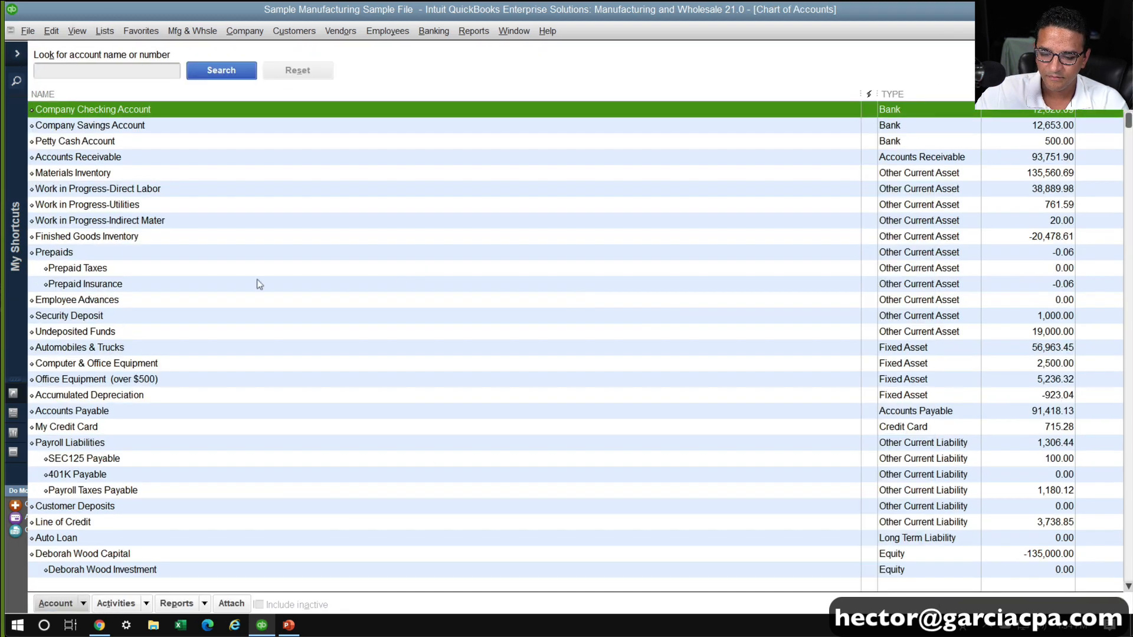
left_click(154, 207)
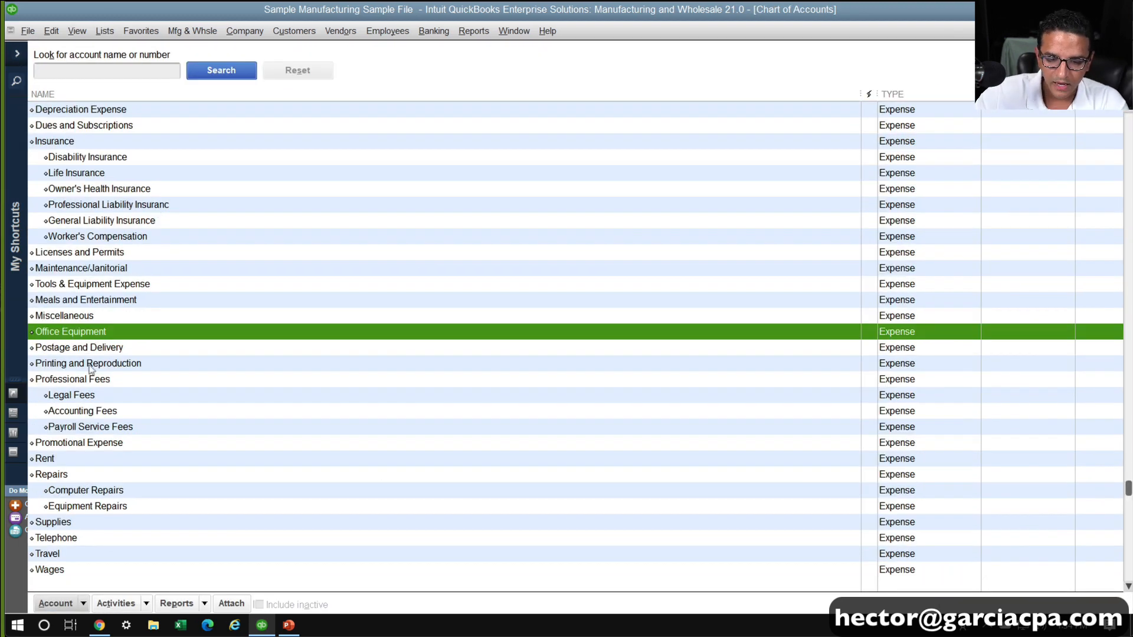
left_click(92, 72)
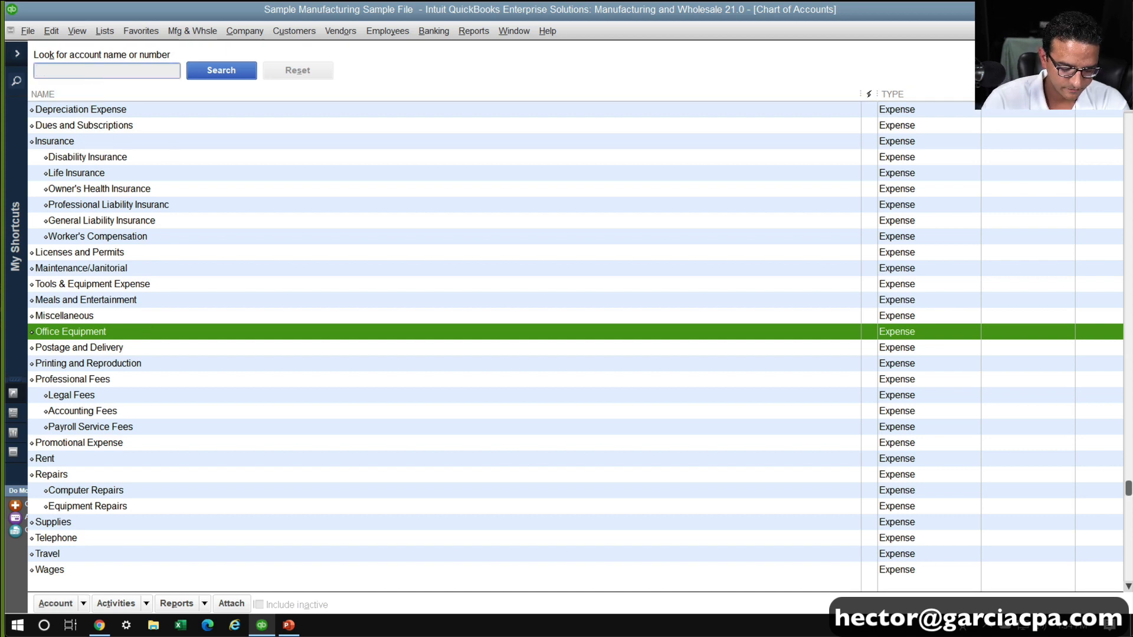
type("man")
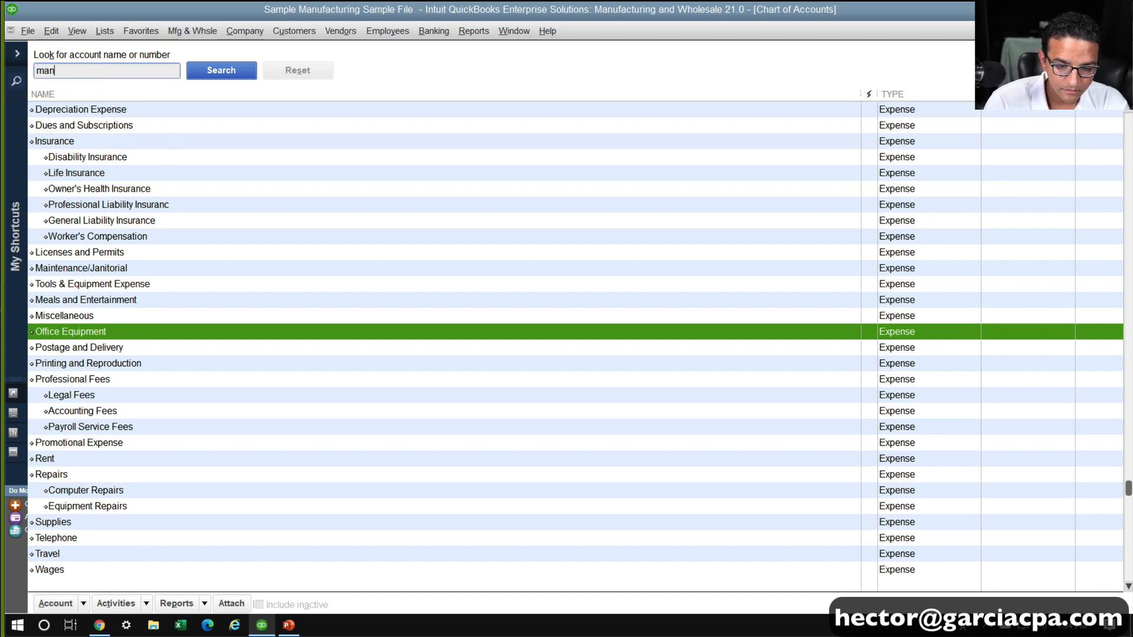
type("ager")
key("Return")
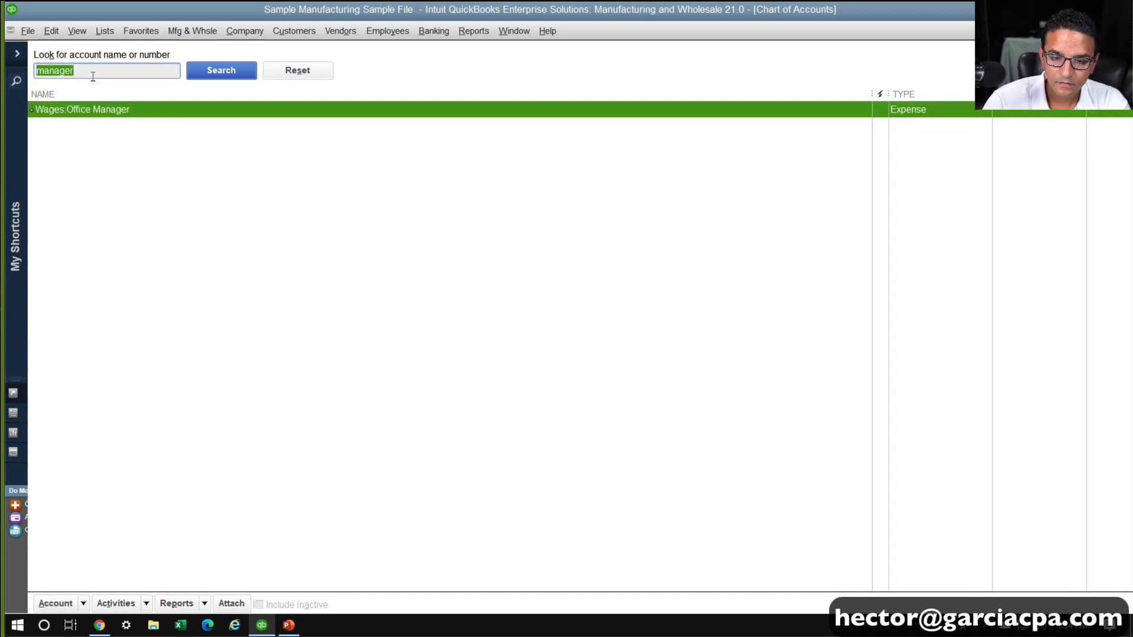
Rename the Office Manager subaccount to Mfg. Labor Wages, save it, and expand Wages on the Profit & Loss report
right_click(174, 119)
left_click(218, 173)
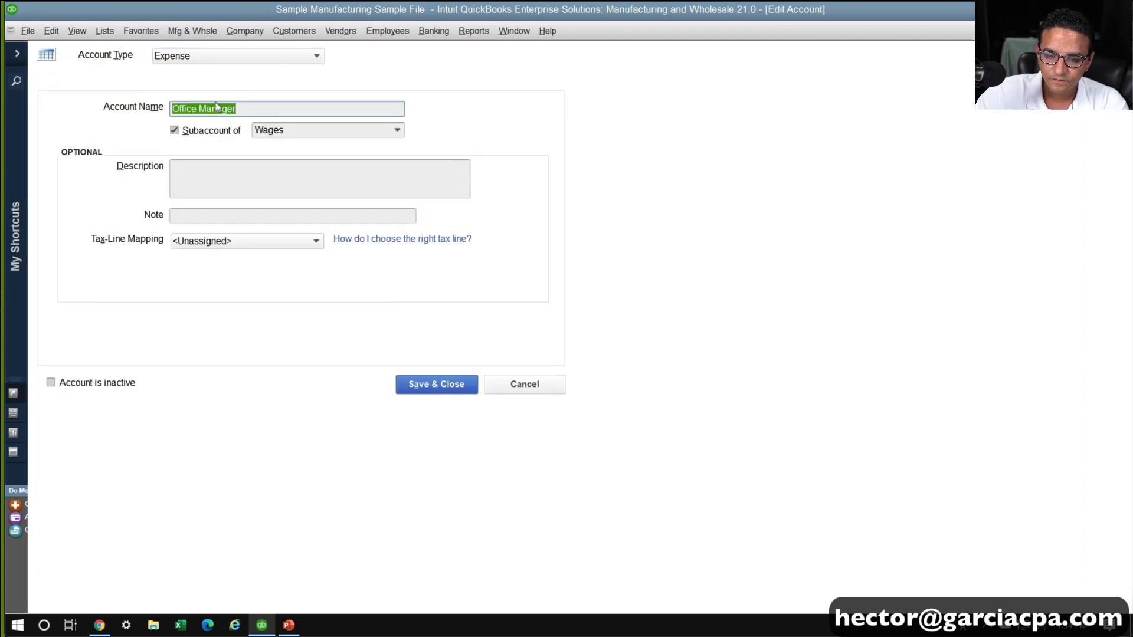
type("M")
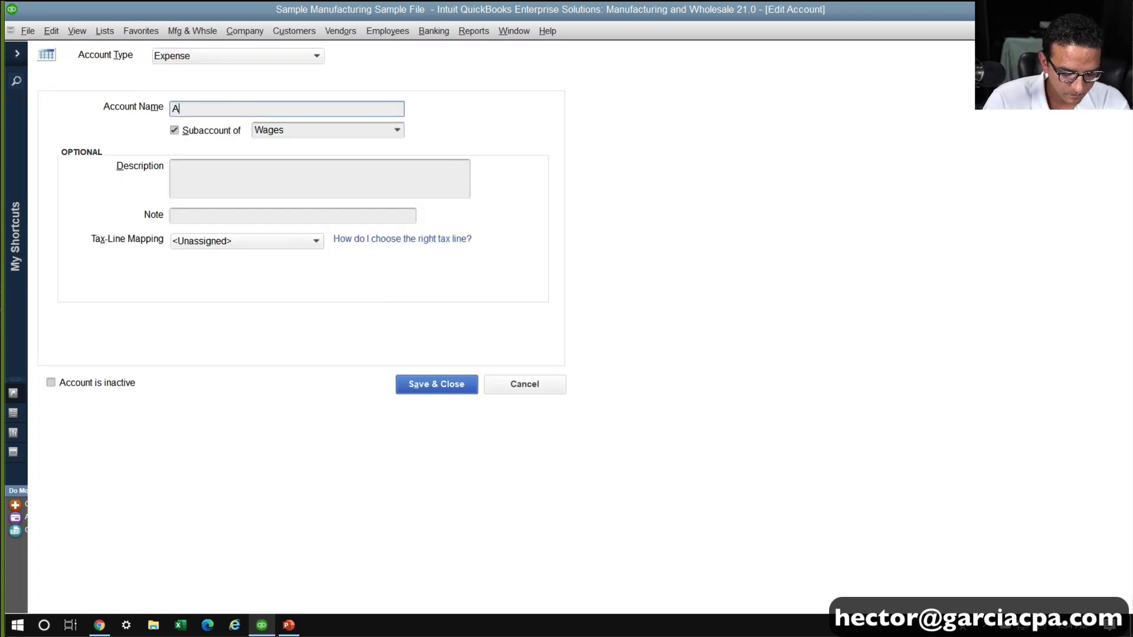
key("BackSpace")
type("Mfg")
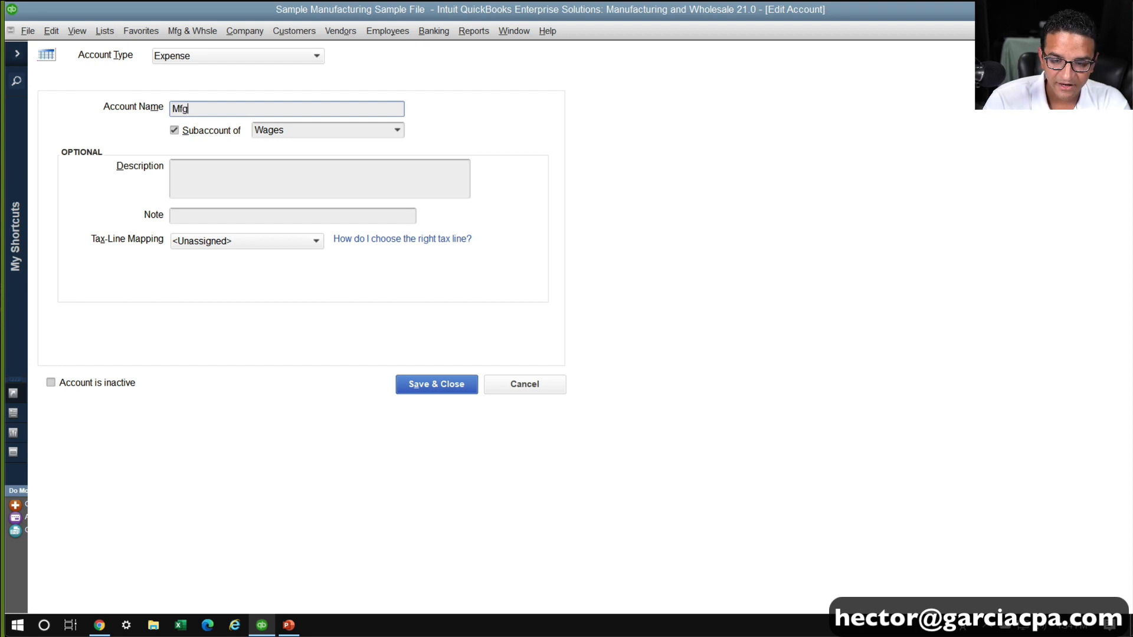
type(". Labor Wages")
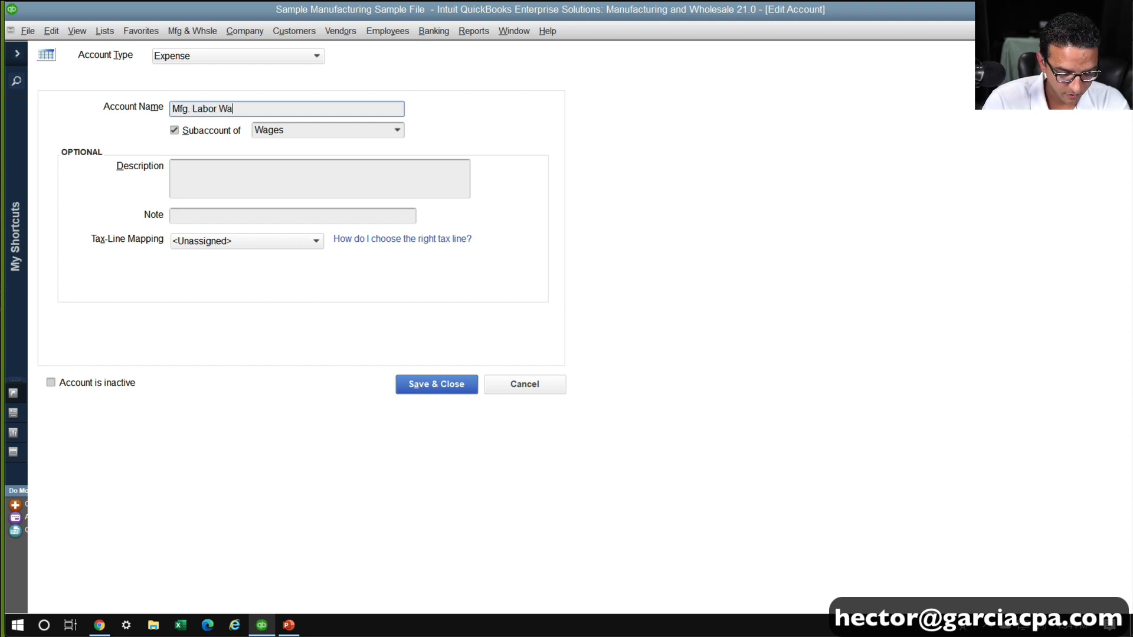
key("Return")
key("Escape")
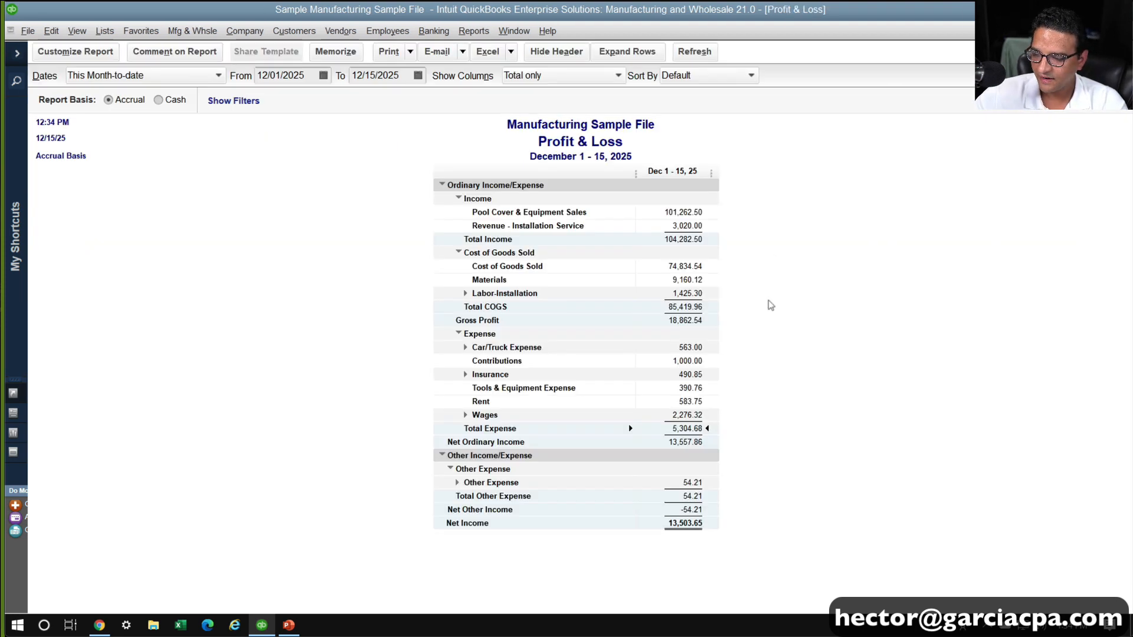
left_click(463, 415)
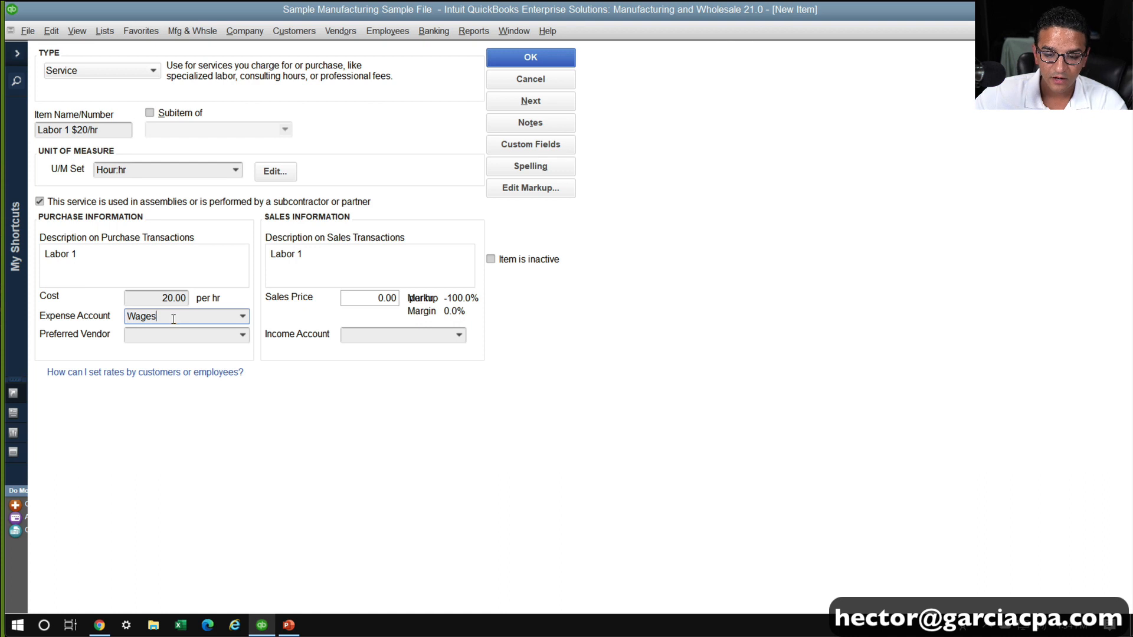
Create an expense subaccount of Wages named Mfg. Labor Wages (Allocation) and assign it as the labor item's expense account
left_click(173, 318)
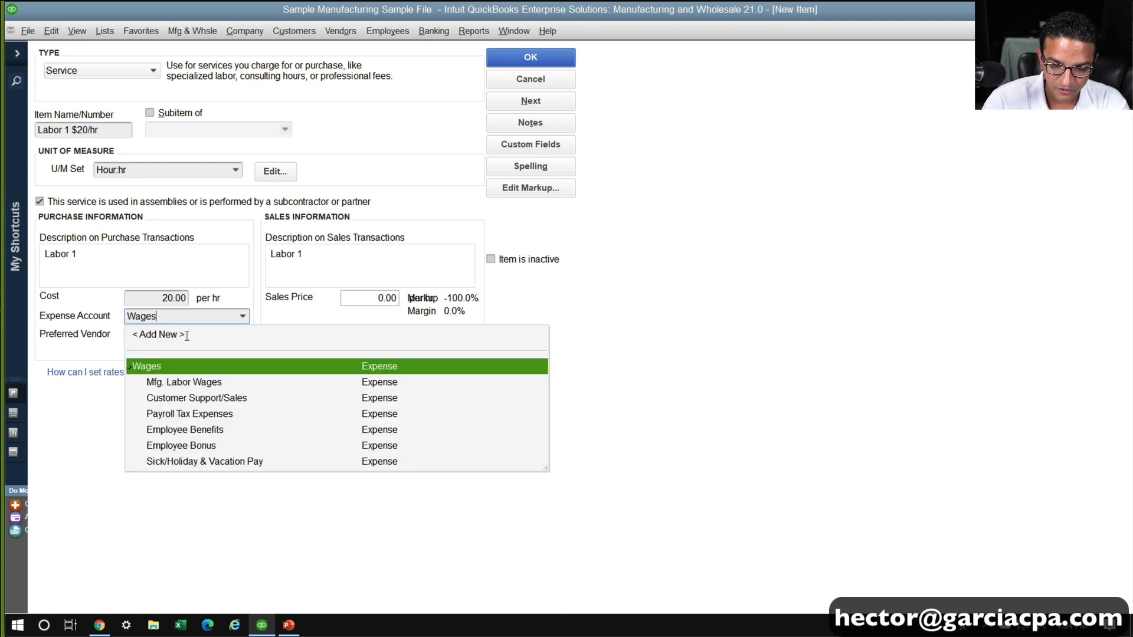
left_click(198, 383)
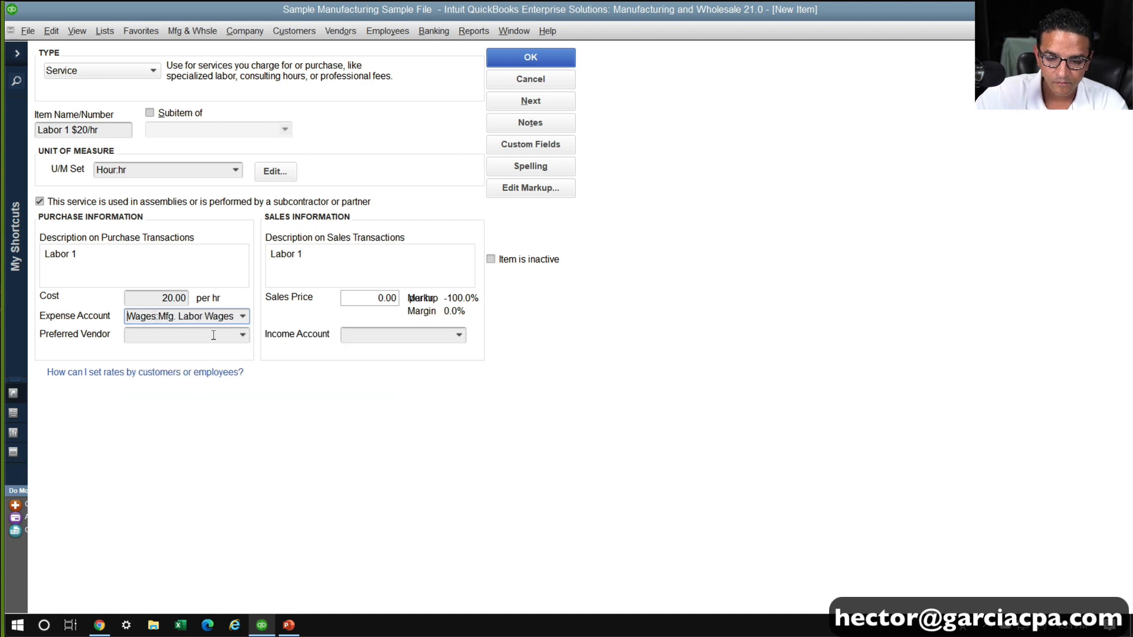
type("ges (A")
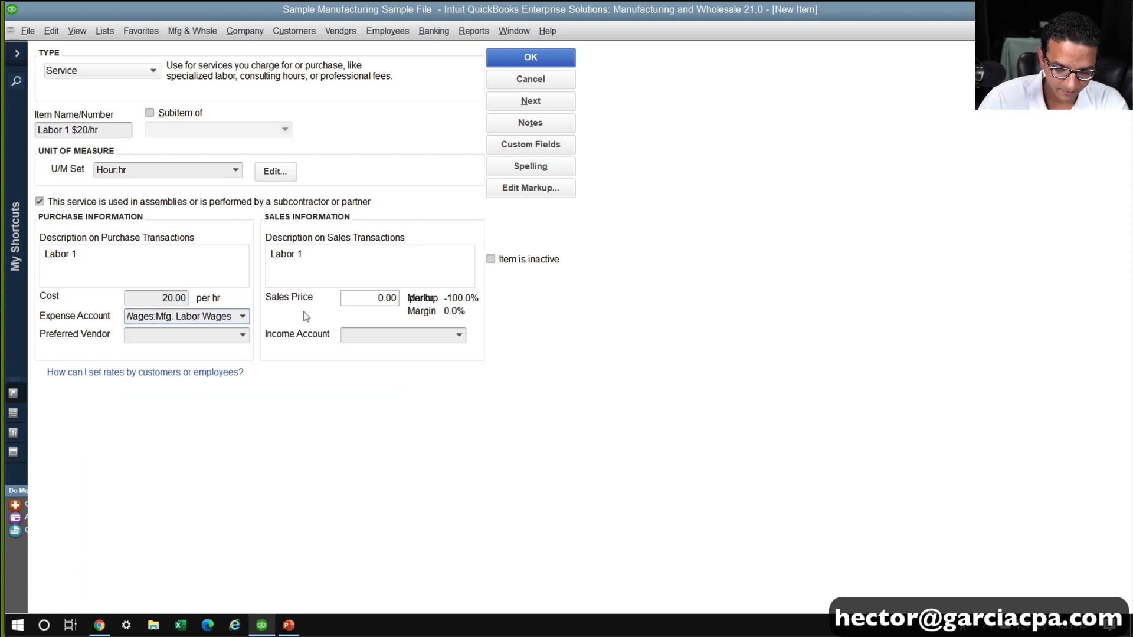
type("location)")
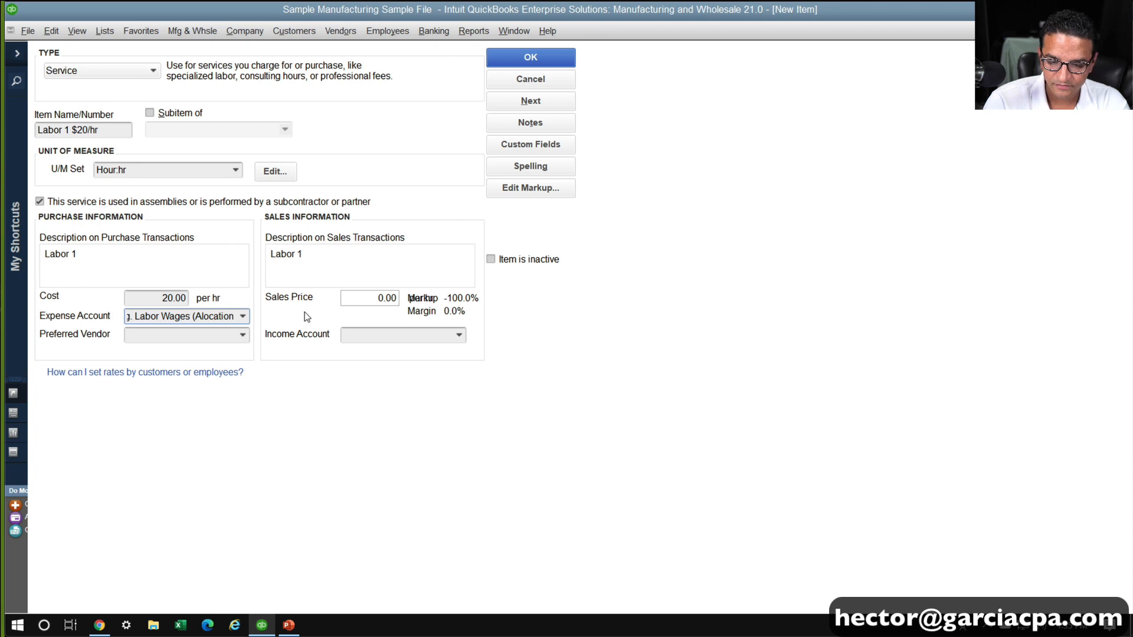
key("Tab")
key("Return")
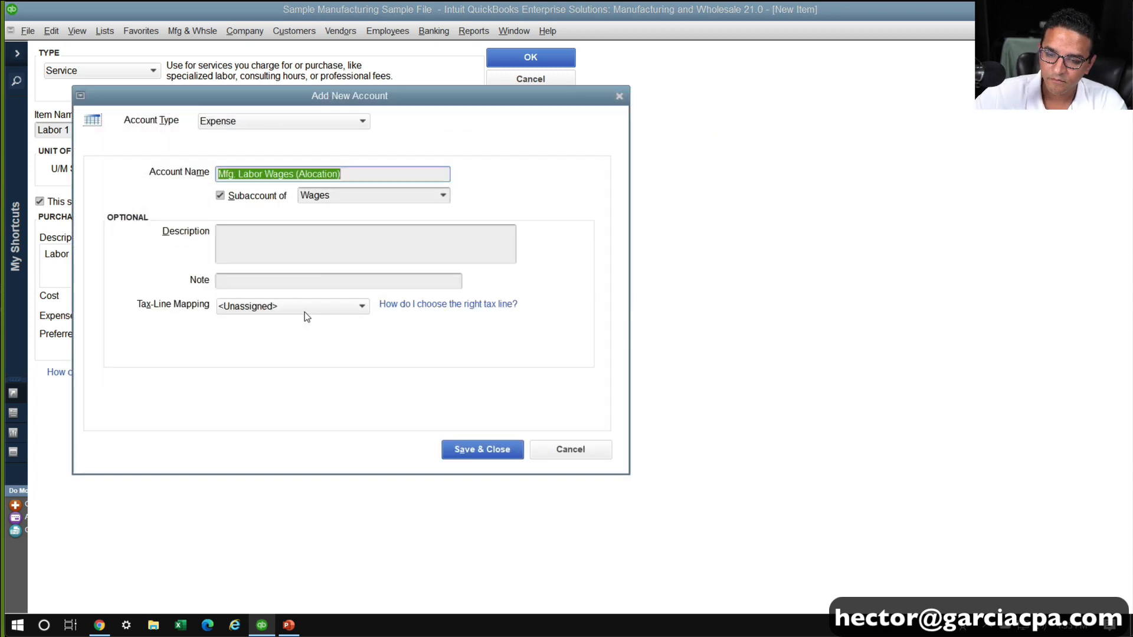
left_click(303, 172)
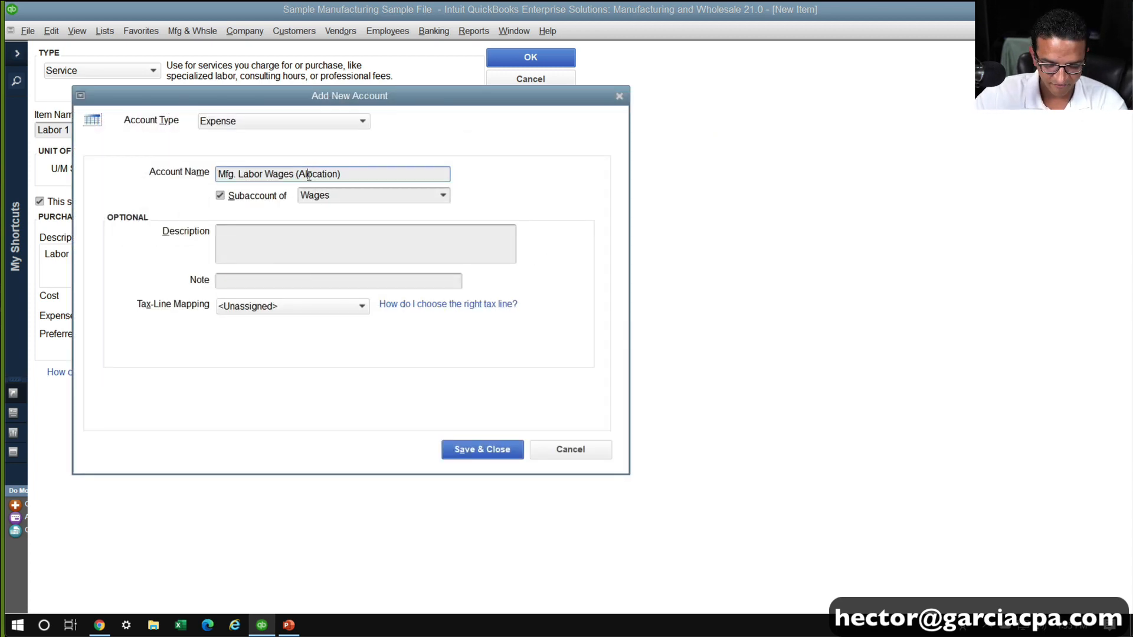
type("l")
left_click_drag(357, 175, 82, 162)
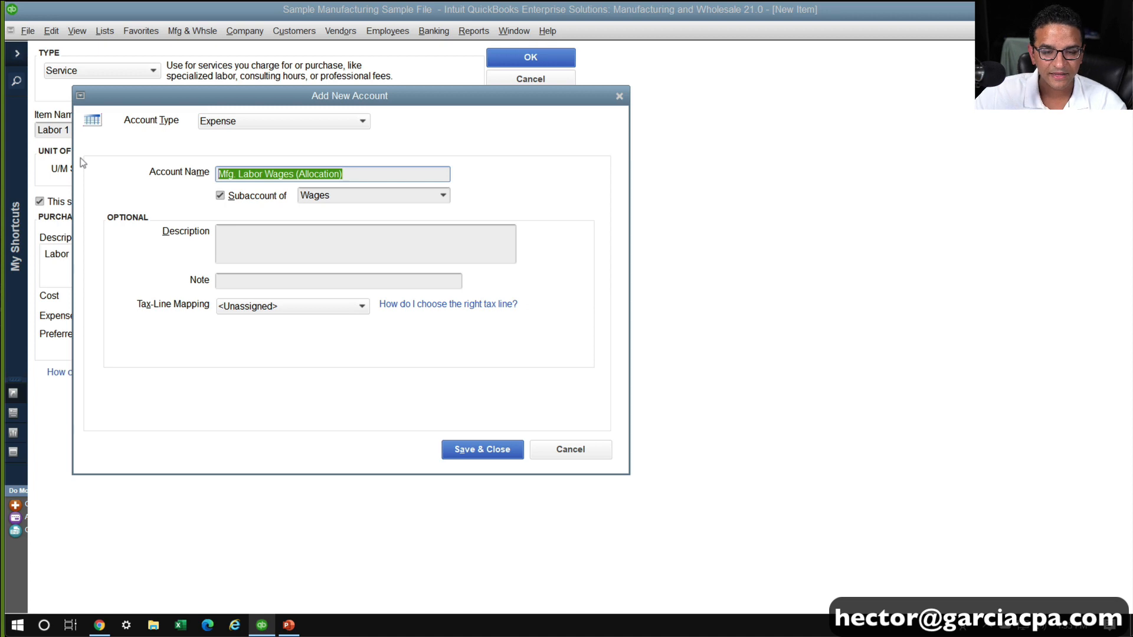
left_click(455, 451)
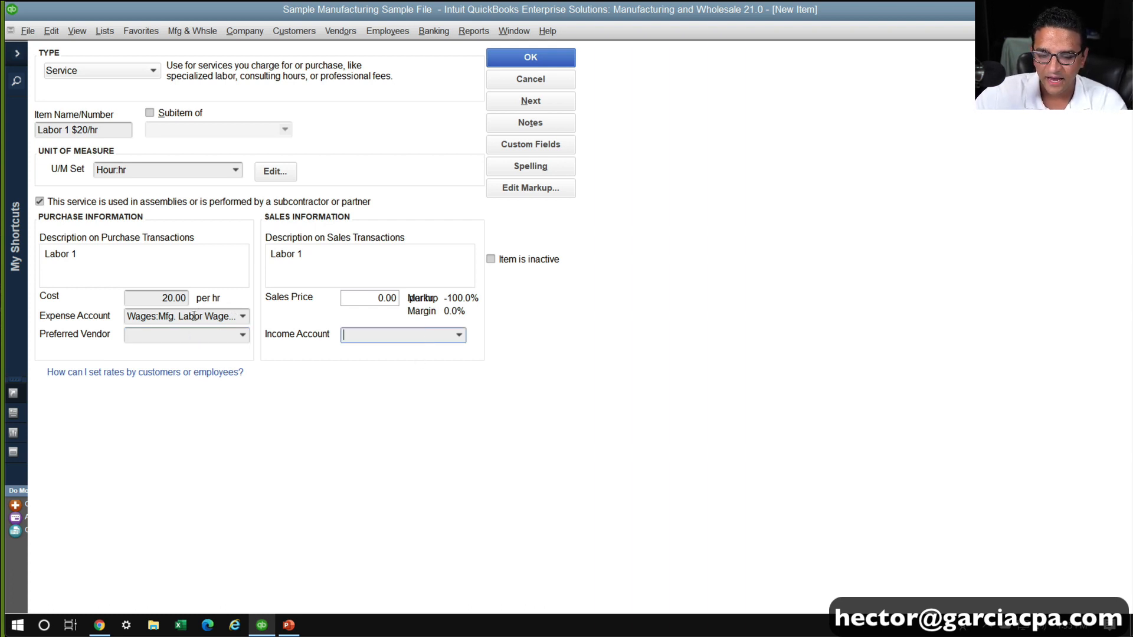
Set the labor item's income account to the same Mfg. Labor Wages (Allocation) account and save the item
left_click(194, 316)
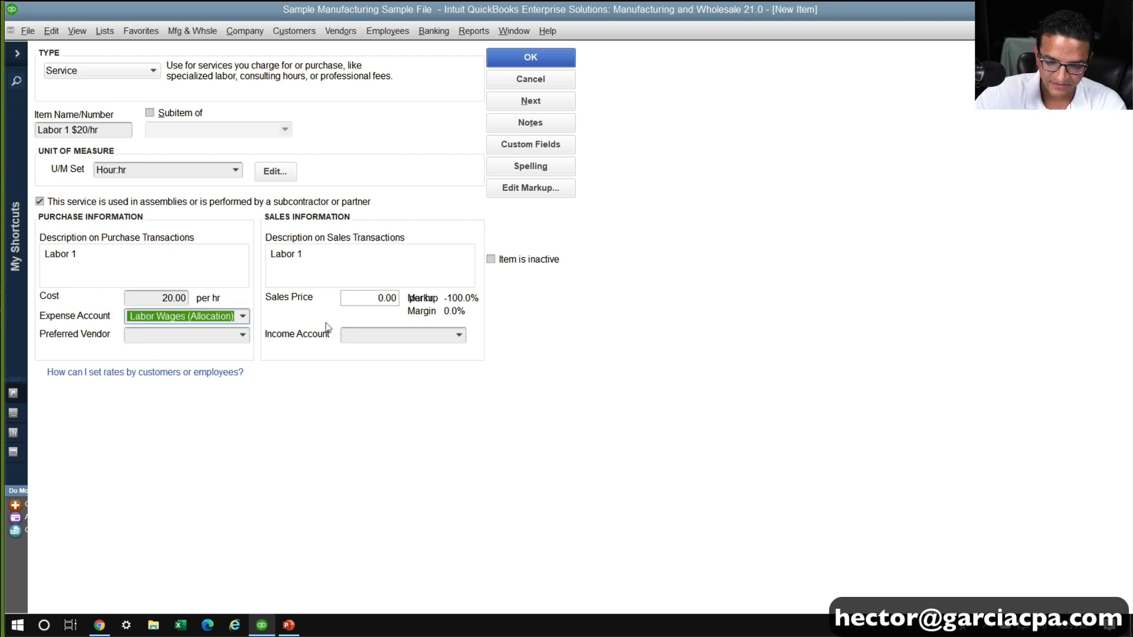
left_click(356, 335)
type("Wages:Mfg. Labor Wages (Allocation)")
key("Tab")
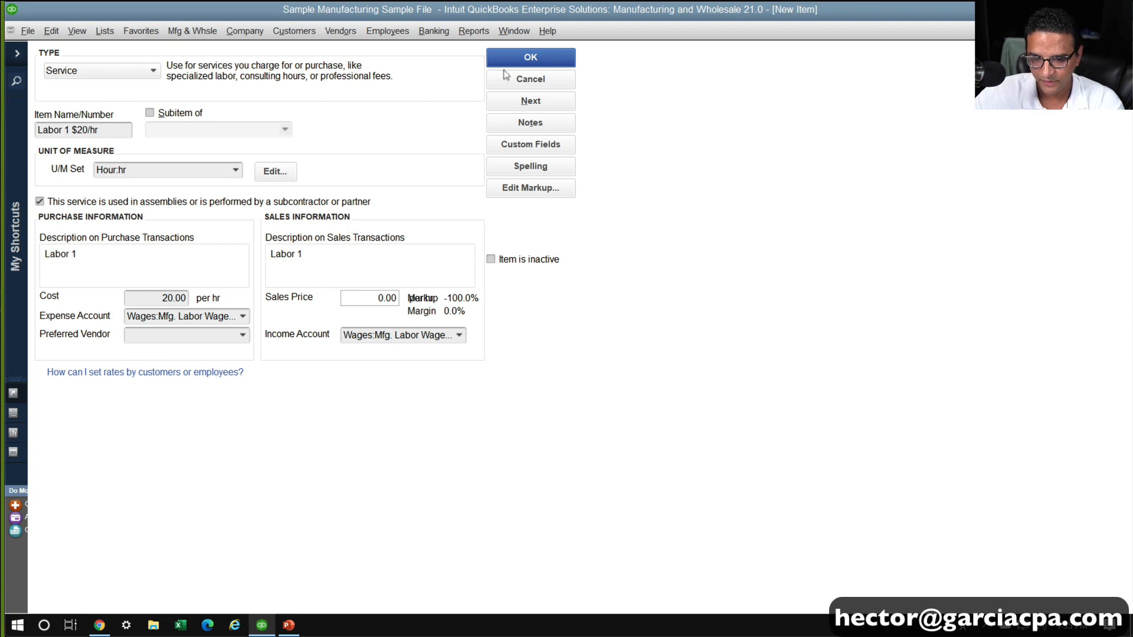
left_click(530, 57)
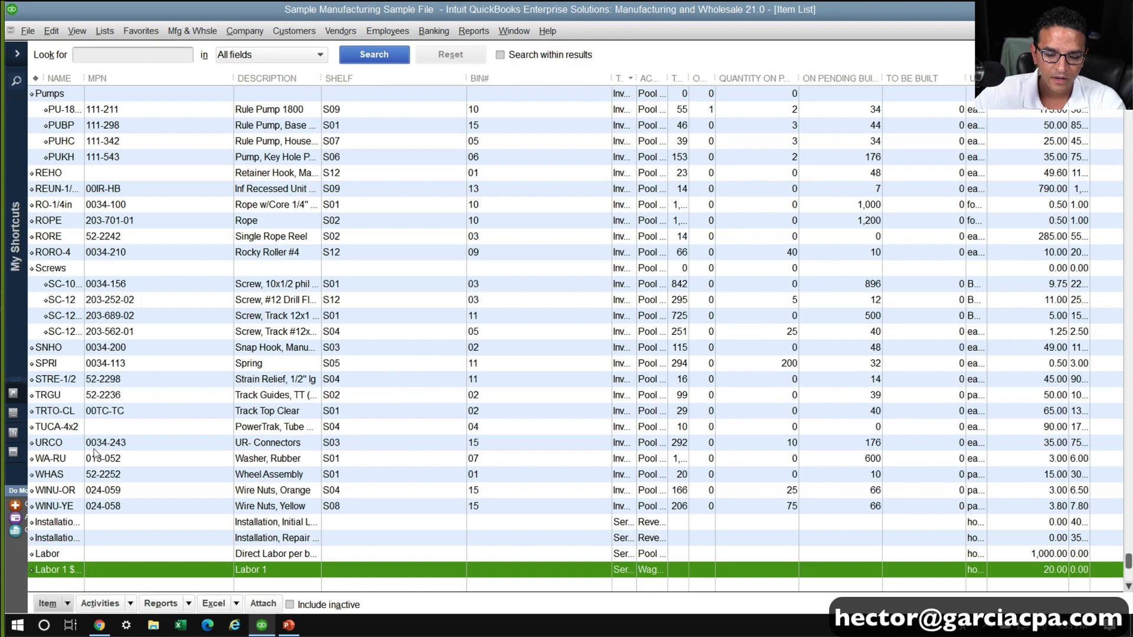
Widen the item list's Name column, duplicate the Labor 1 $20/hr item, and name the copy Labor 2 $13/hr
left_click_drag(83, 75, 118, 75)
right_click(99, 563)
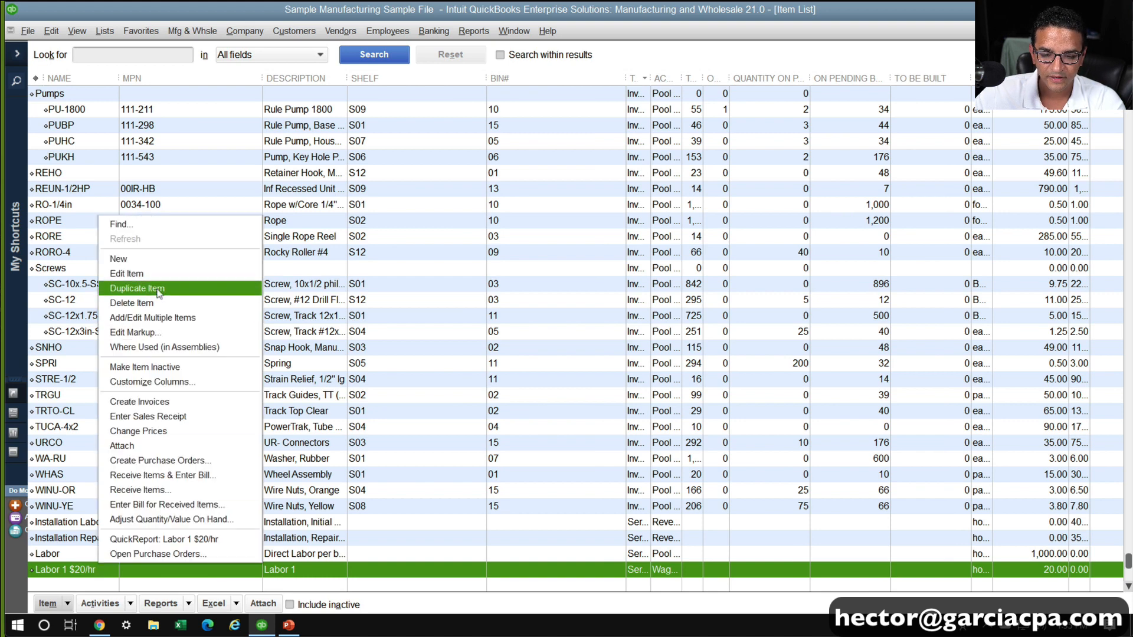
left_click(137, 288)
left_click(88, 133)
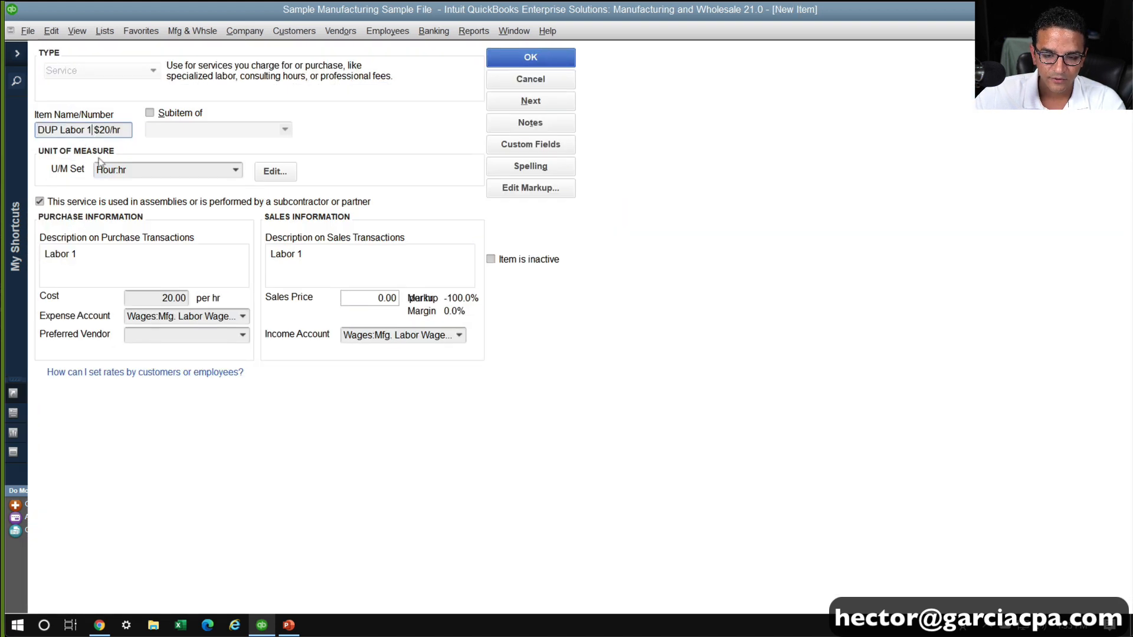
key("BackSpace")
type("2")
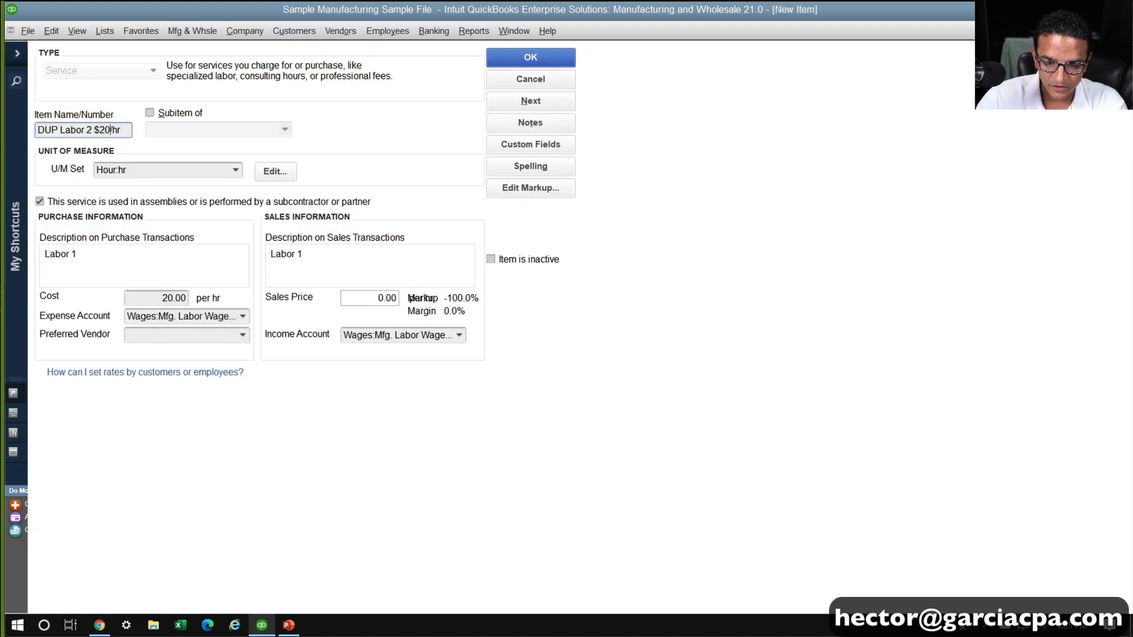
key("BackSpace")
key("BackSpace")
type("13")
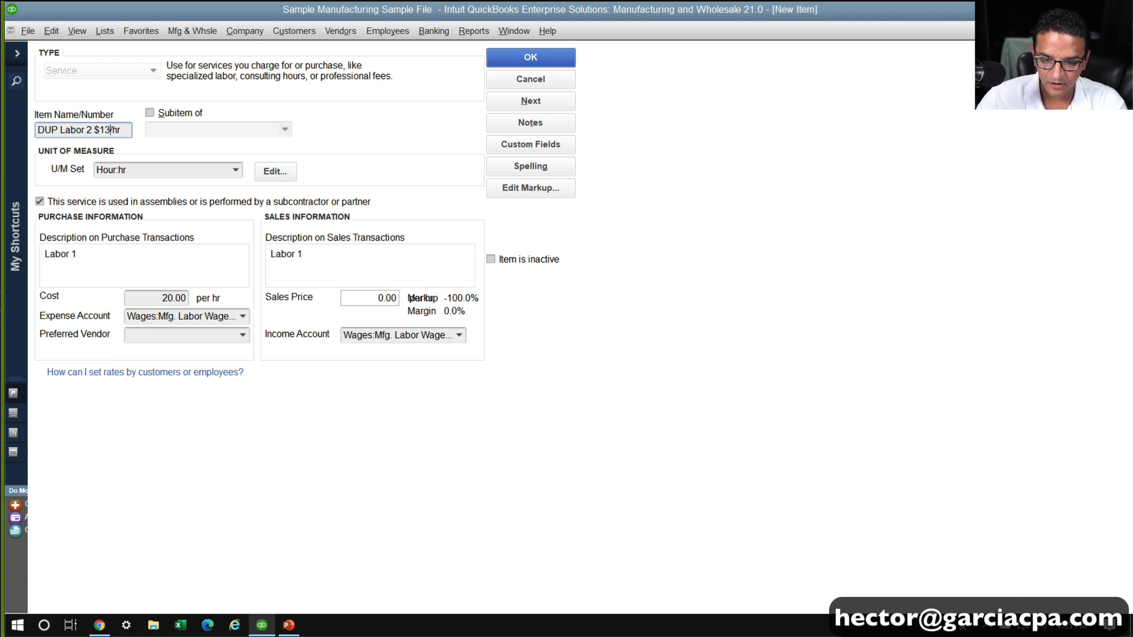
left_click_drag(63, 130, 7, 129)
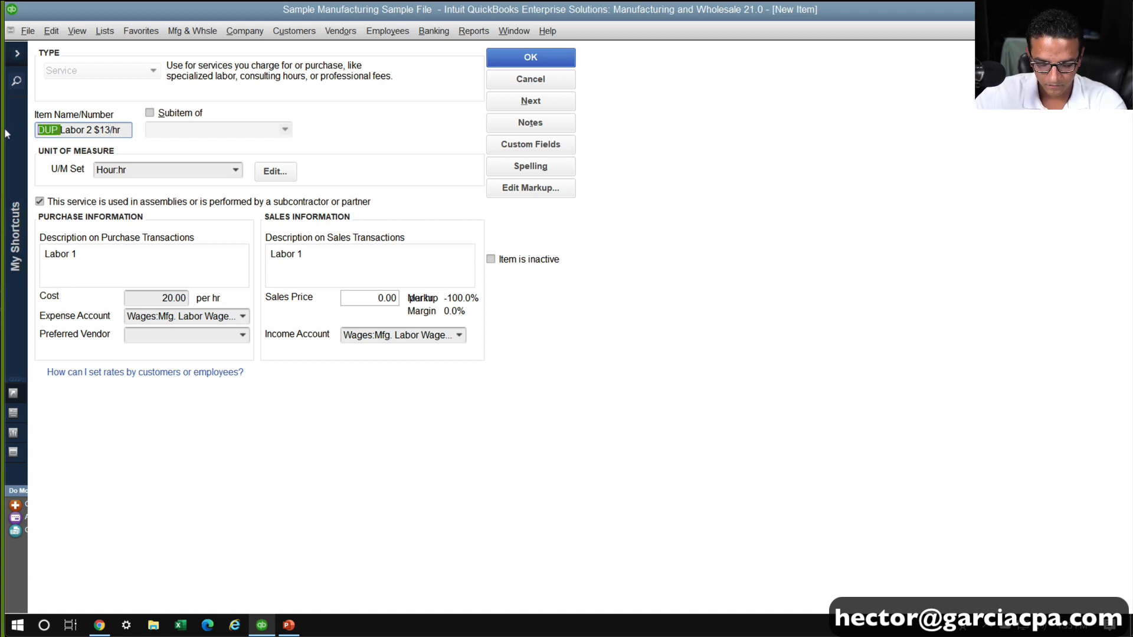
key("BackSpace")
Change both the purchase and sales descriptions of the duplicated item to Labor 2
left_click(93, 252)
key("BackSpace")
type("2")
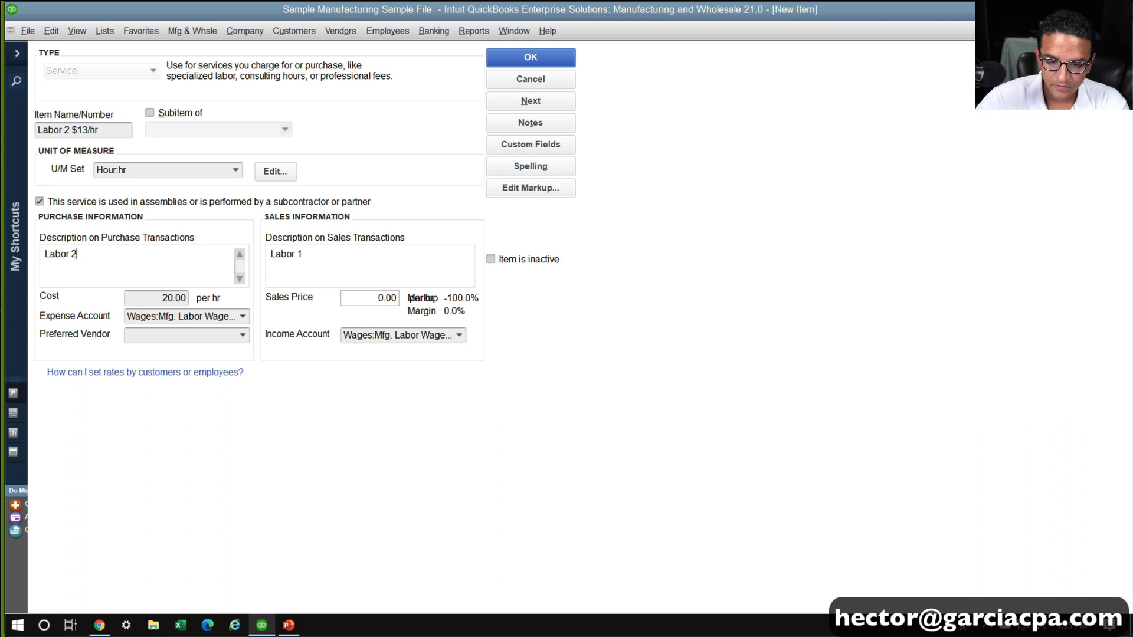
left_click(306, 261)
key("BackSpace")
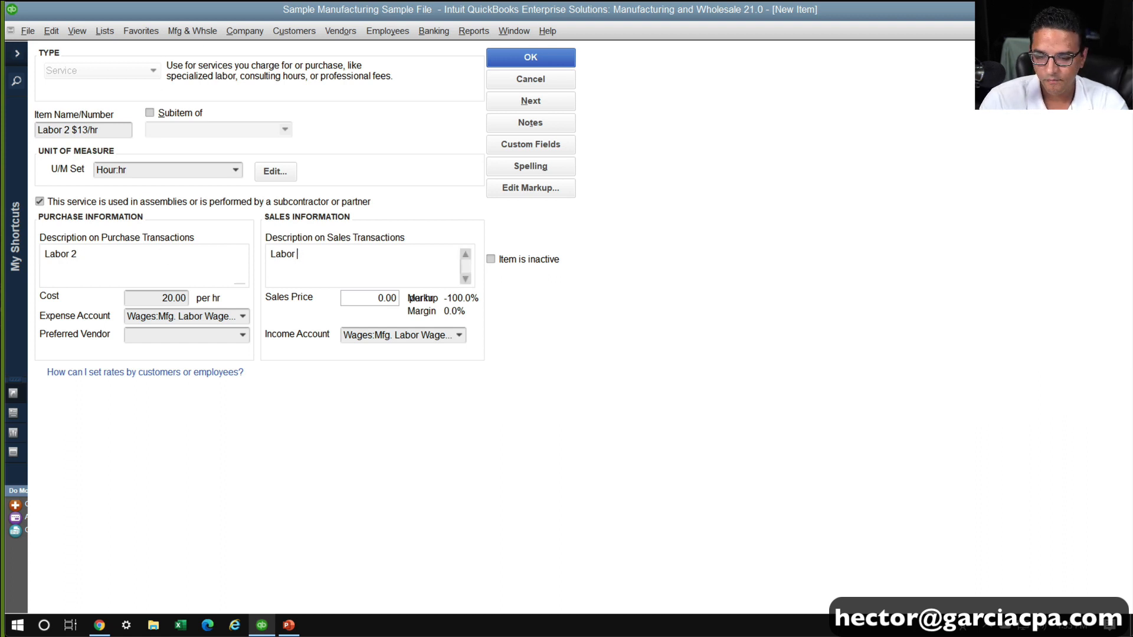
type("2")
Set the Labor 2 item's cost to 13 per hour and save the item
double_click(171, 300)
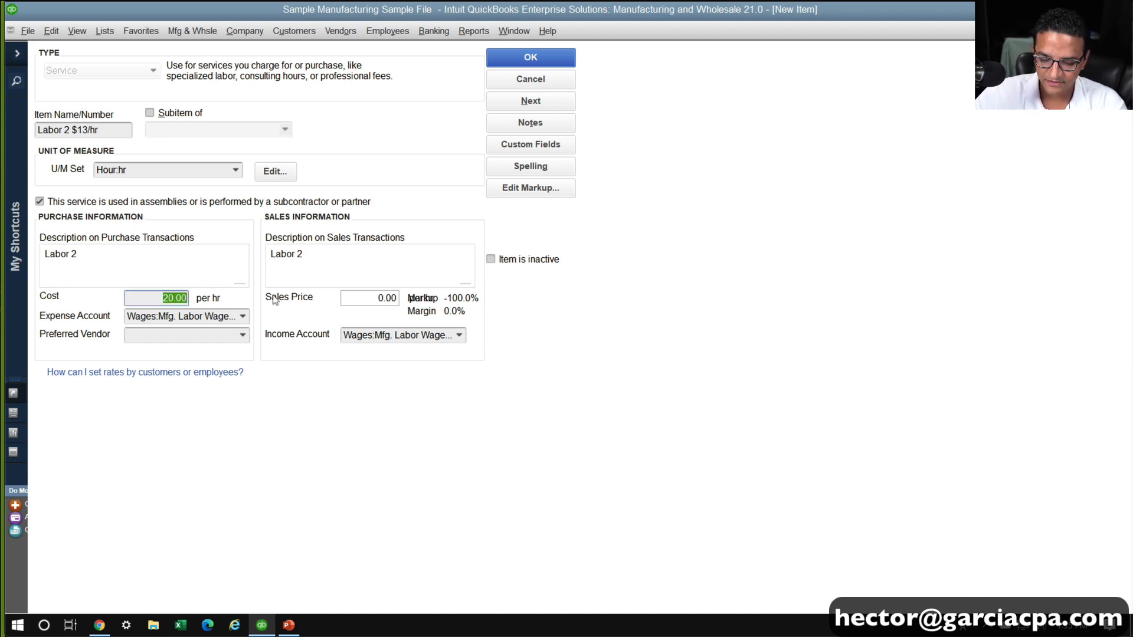
type("13")
key("Tab")
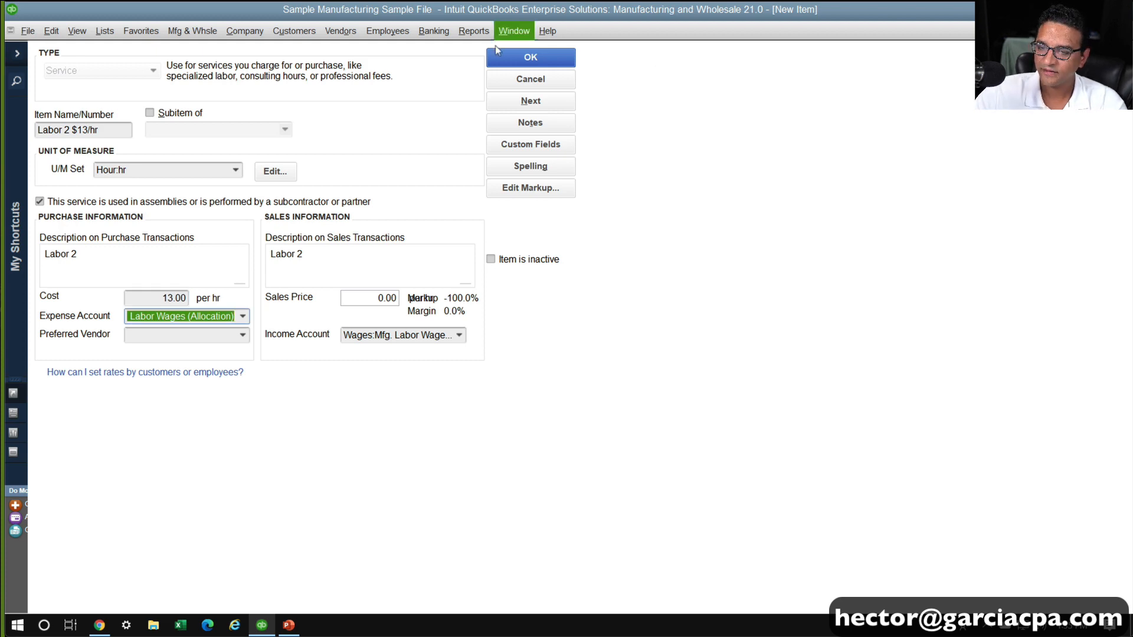
left_click(530, 56)
Review the Components slide in PowerPoint, and return to the QuickBooks item list with its Name column widened to show full item names
key("alt+Tab")
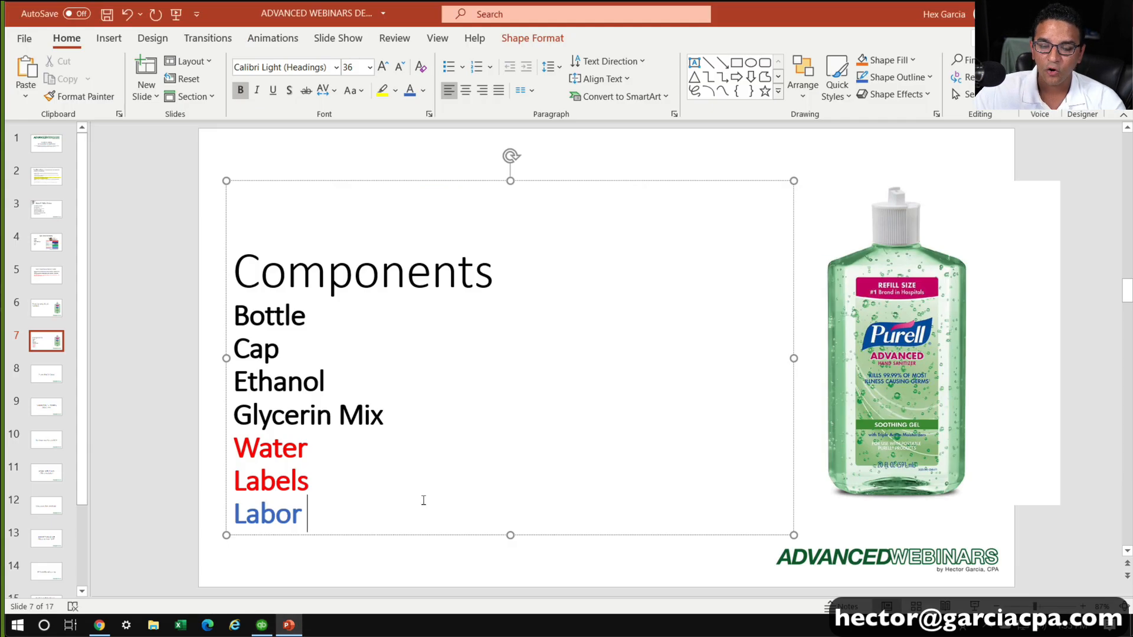
left_click(151, 198)
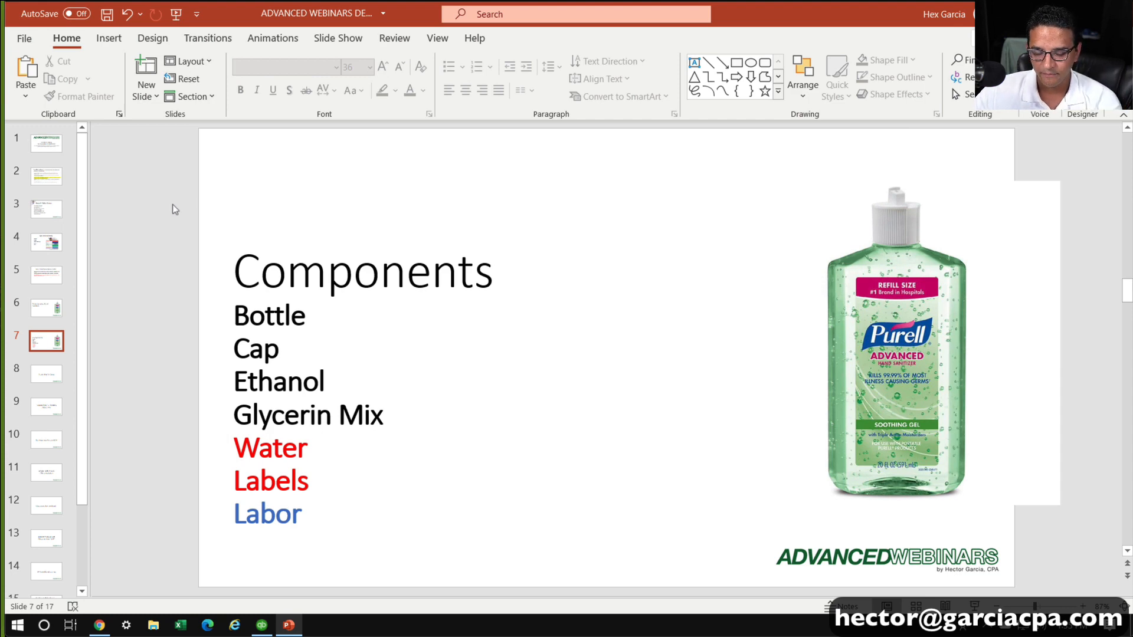
left_click(260, 625)
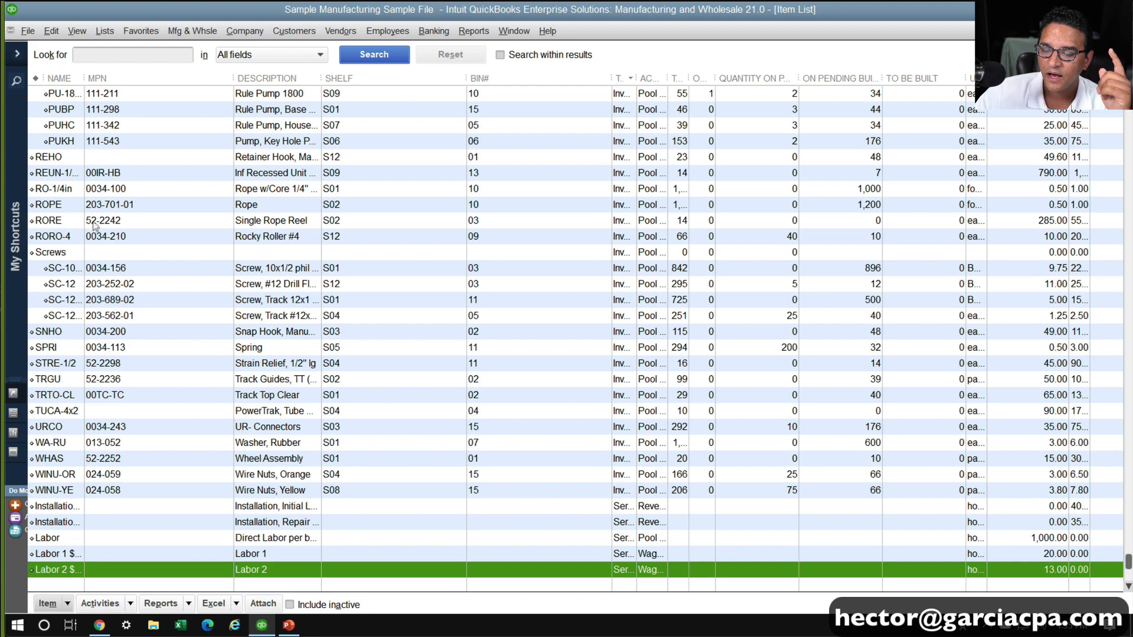
left_click_drag(84, 78, 160, 78)
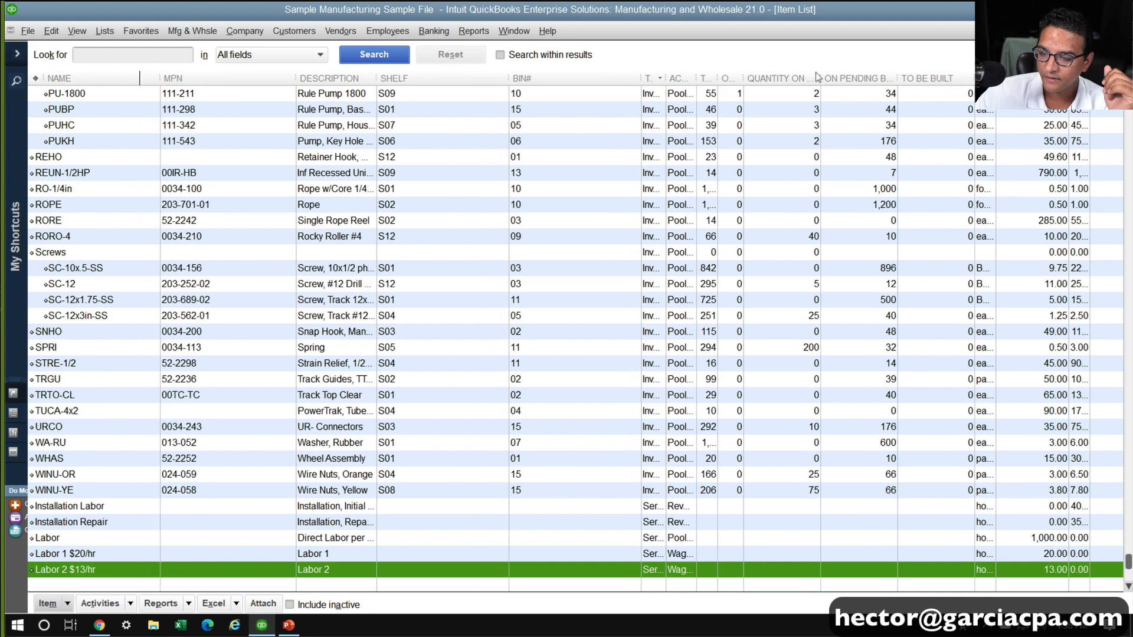
Widen the item list's Type column and review the 20oz Bottle, 20oz Bottle CAP and Label 20OZ items
left_click_drag(666, 78, 749, 78)
scroll(665, 358, "up", 7)
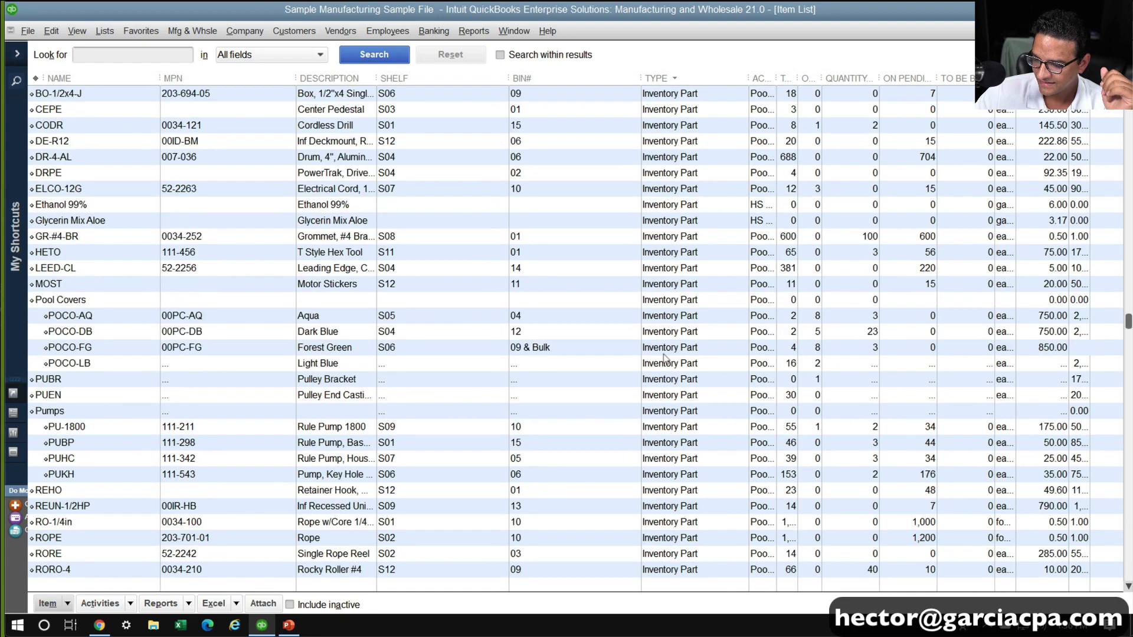
scroll(665, 358, "up", 7)
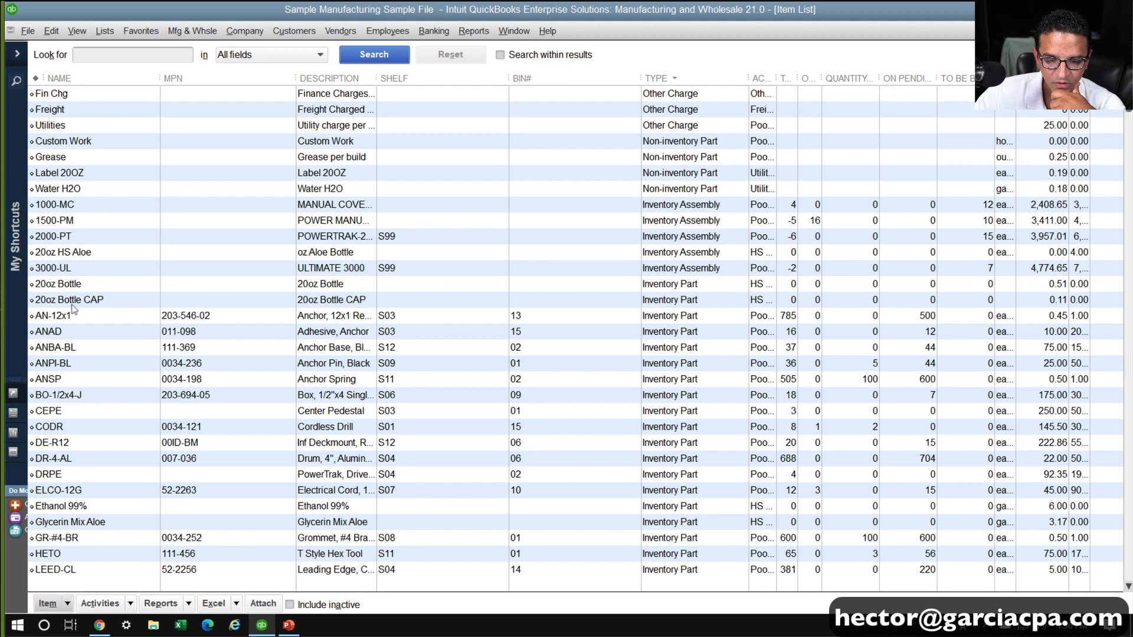
left_click(76, 286)
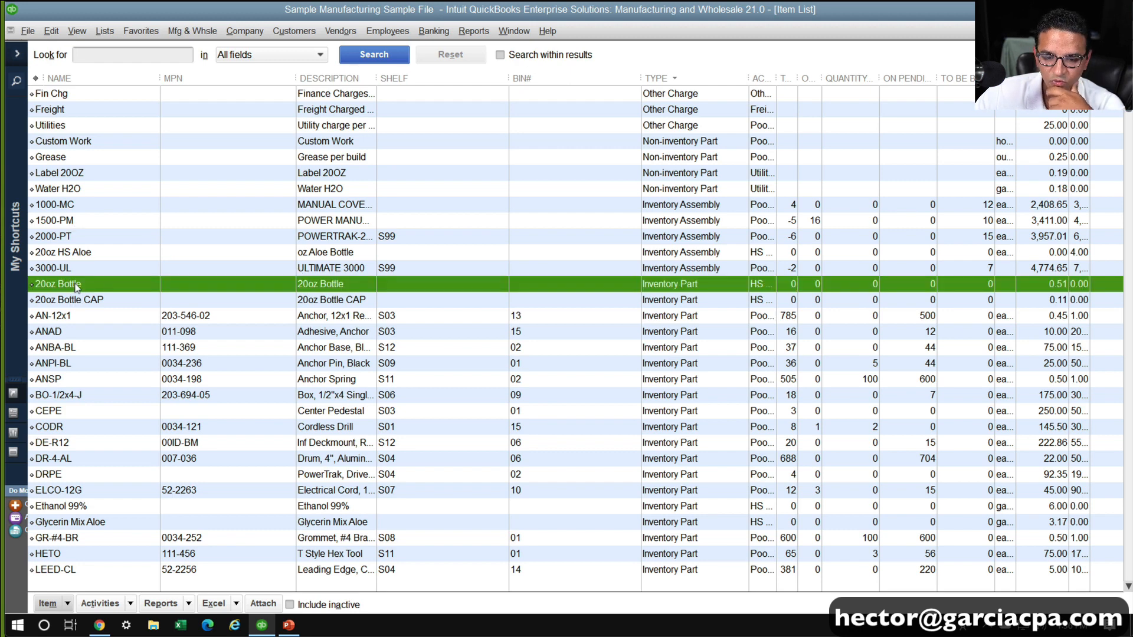
left_click(76, 301)
left_click(83, 172)
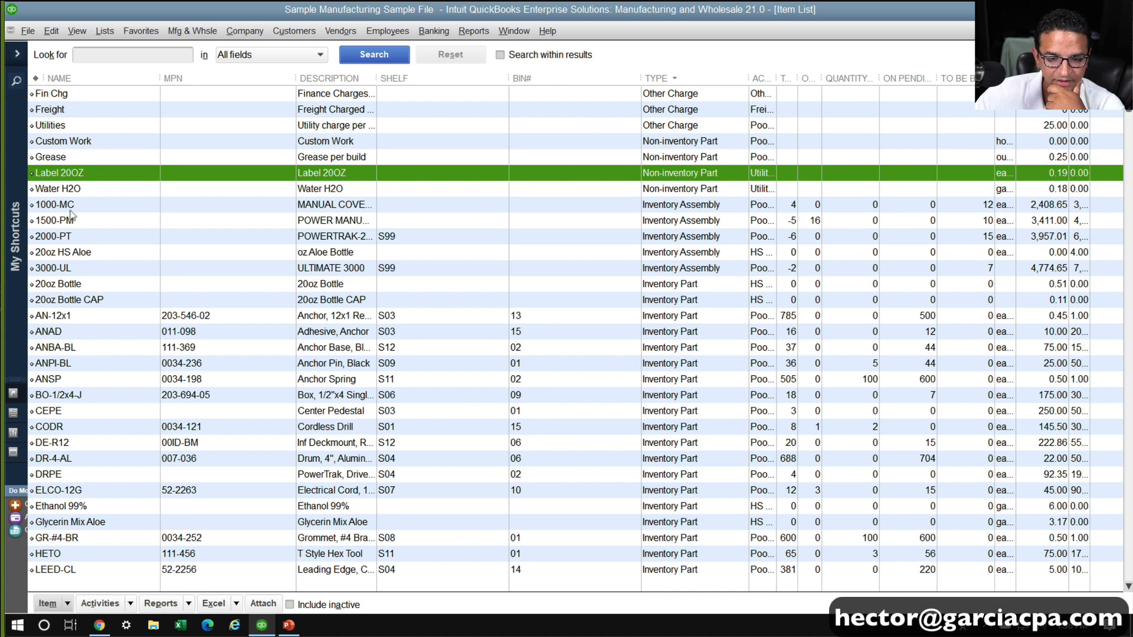
left_click(82, 287)
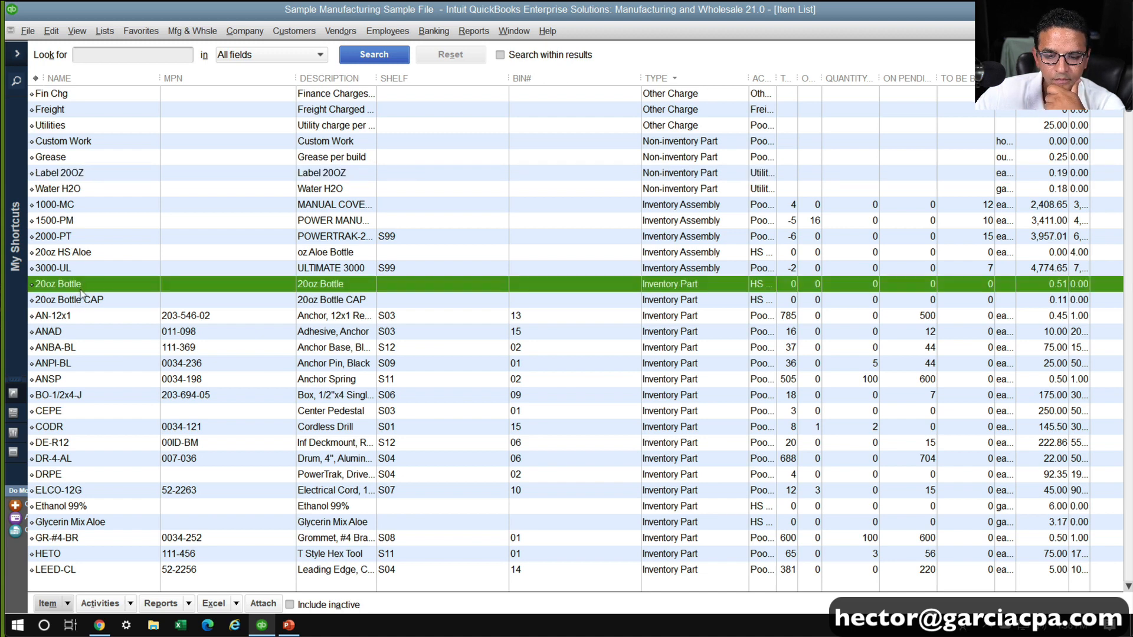
Open the 20oz HS Aloe assembly's full bill of materials and add 20oz Bottle with a quantity of 1
double_click(83, 252)
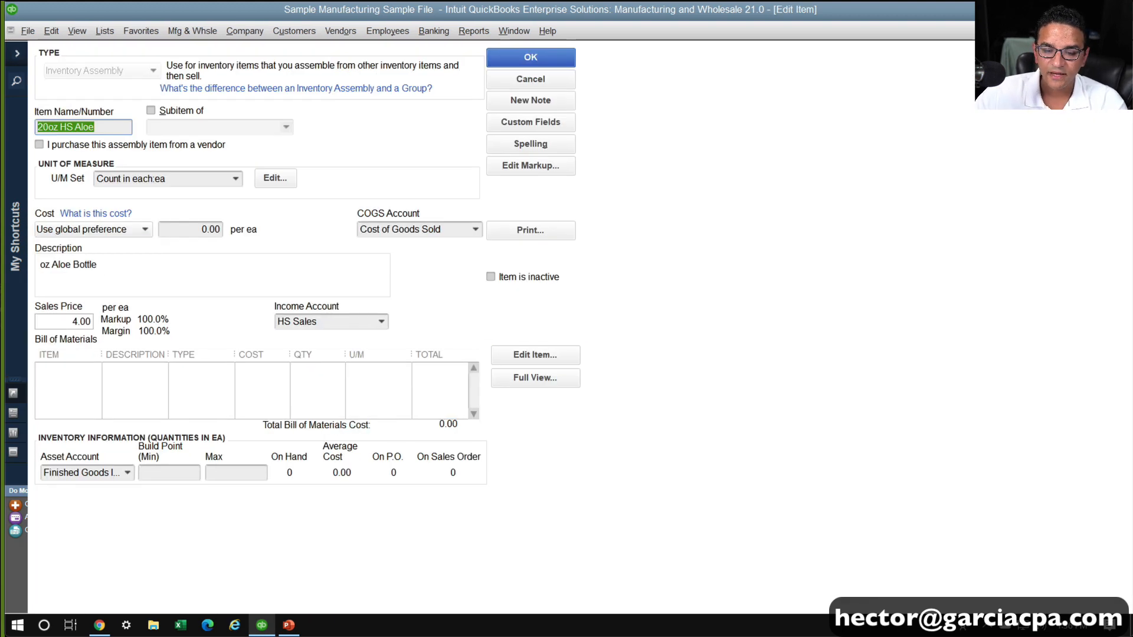
left_click(533, 377)
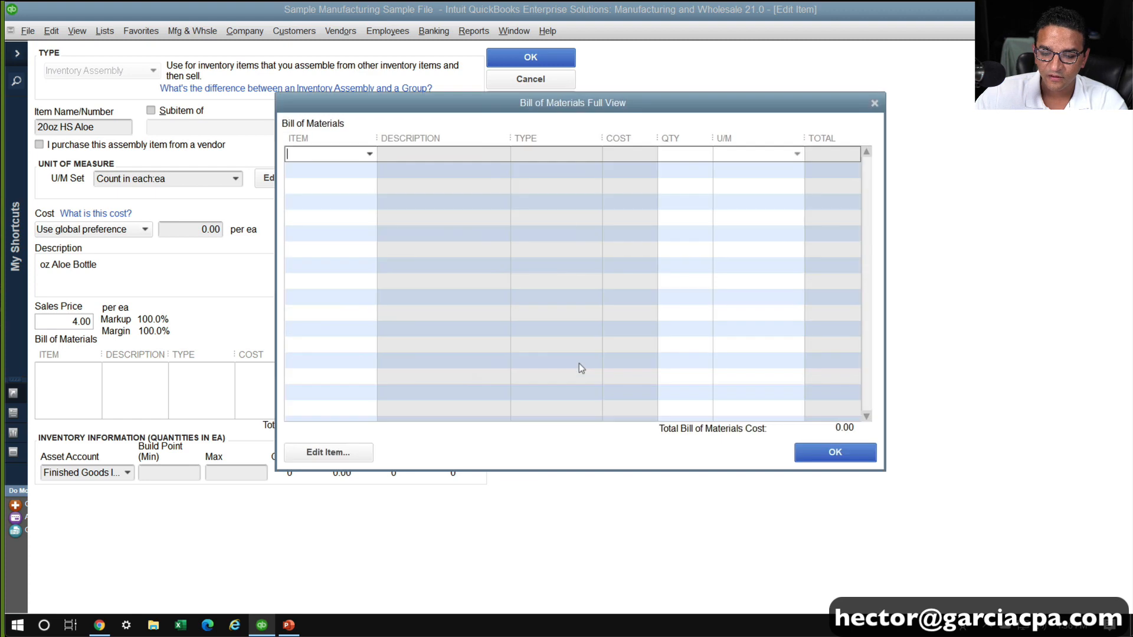
left_click(369, 154)
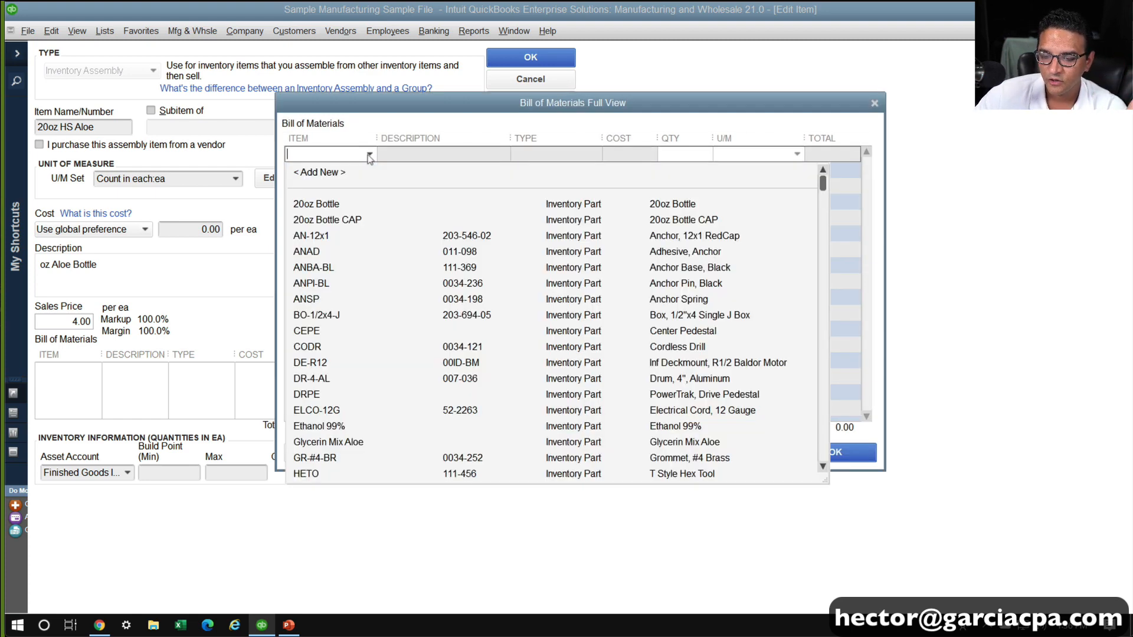
left_click(329, 206)
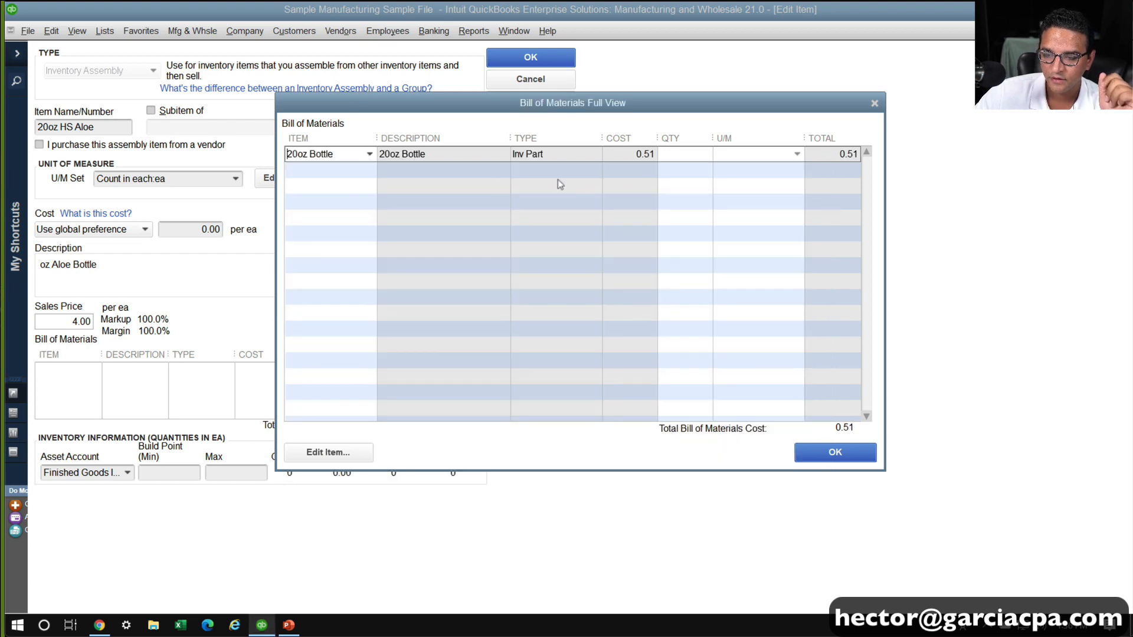
left_click(671, 156)
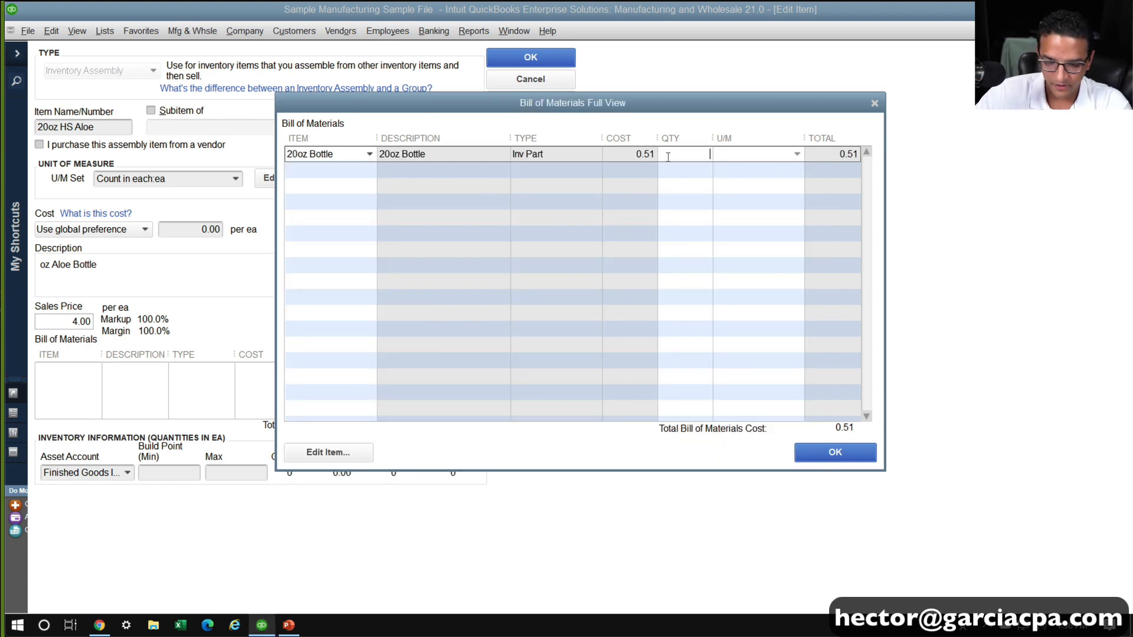
left_click(498, 171)
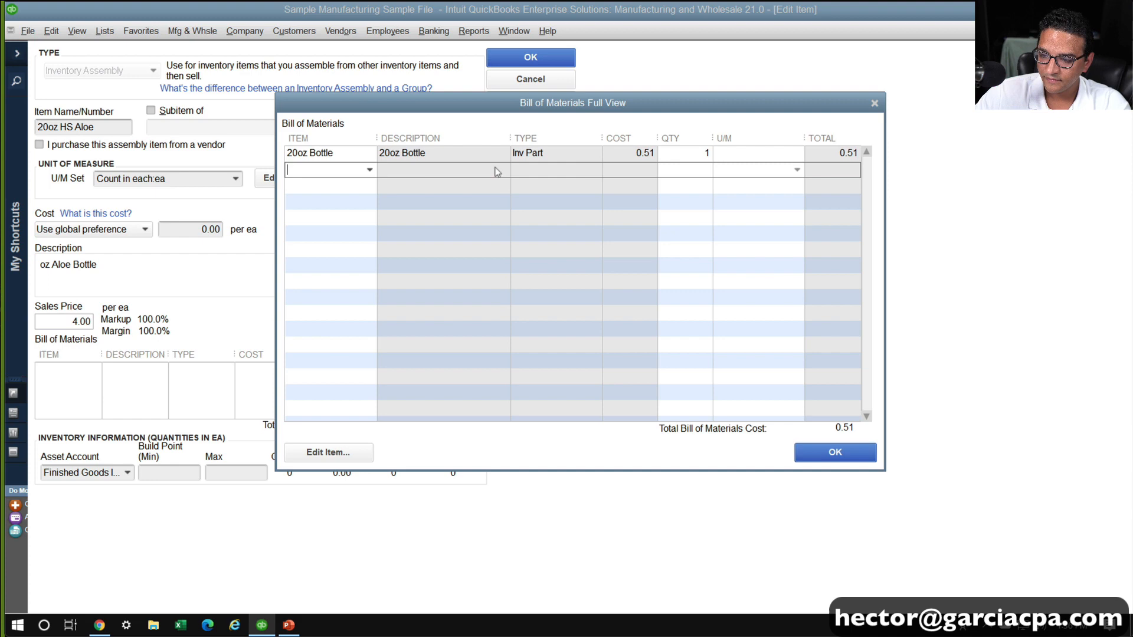
Add 20oz Bottle CAP to the bill of materials with a quantity of 1
left_click(370, 170)
left_click(344, 235)
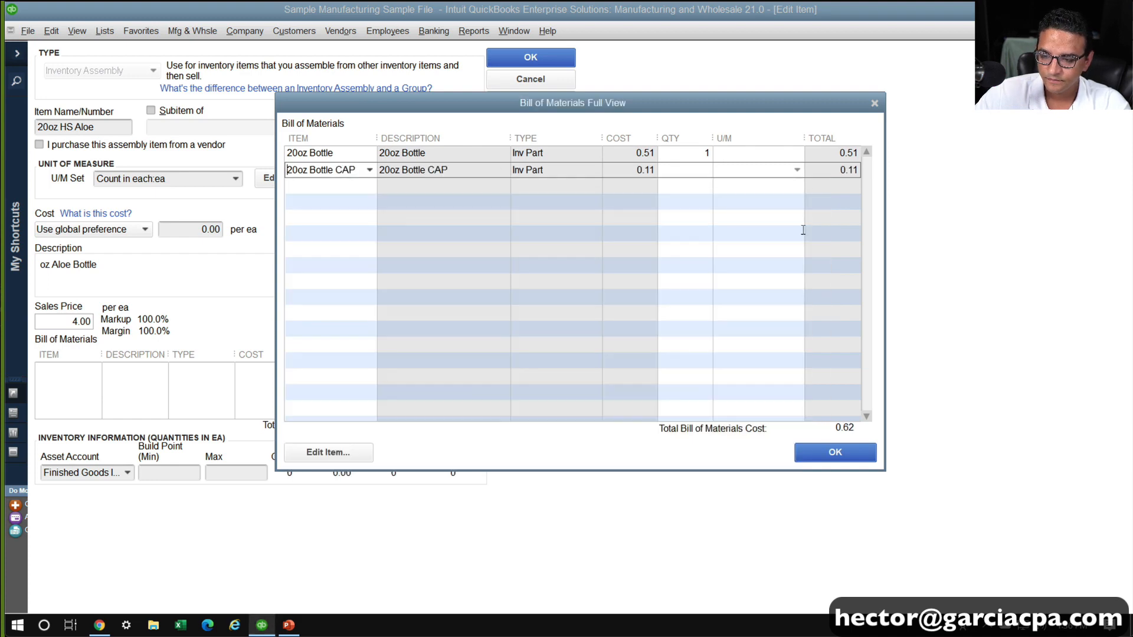
left_click(692, 172)
key("Down")
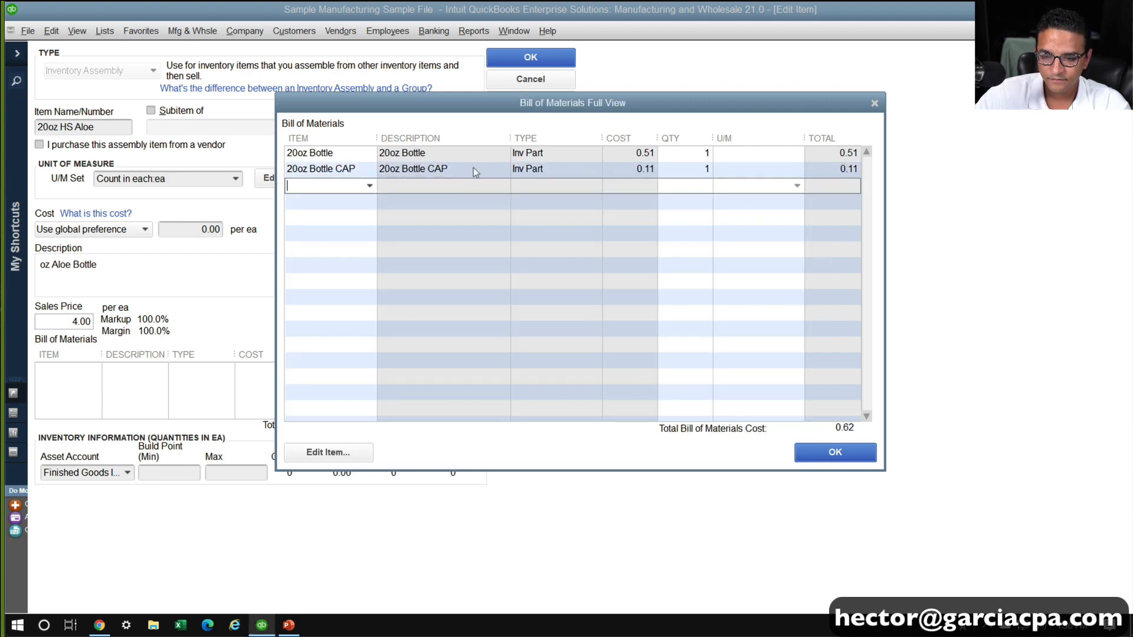
Add Ethanol 99% to the bill of materials, measured in FLOZ, with a quantity of 20
left_click(370, 187)
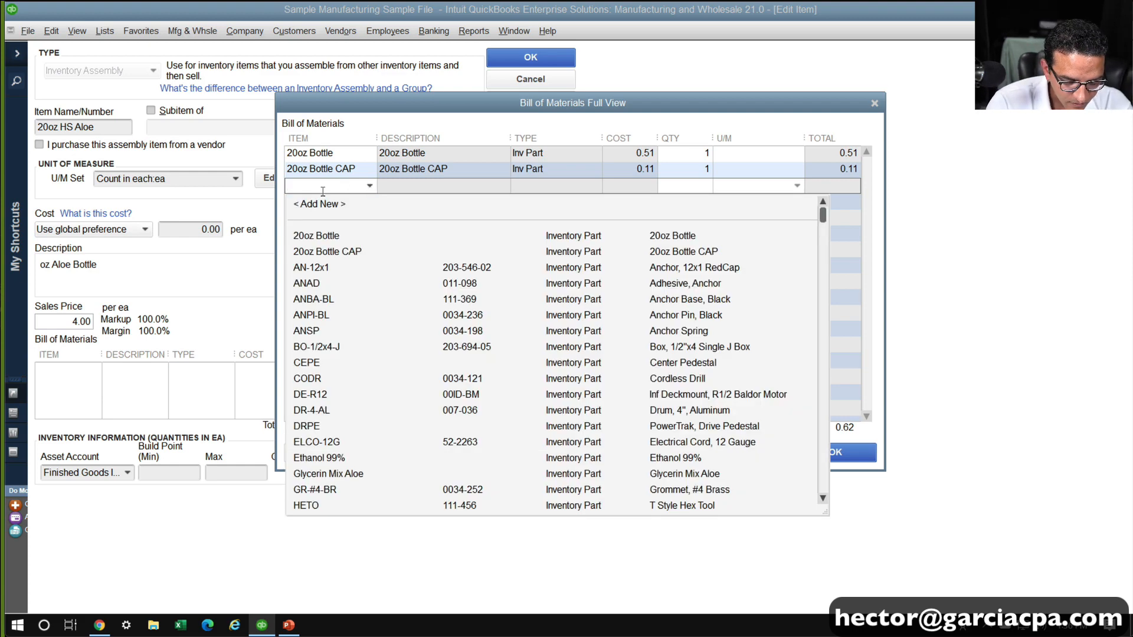
type("eh")
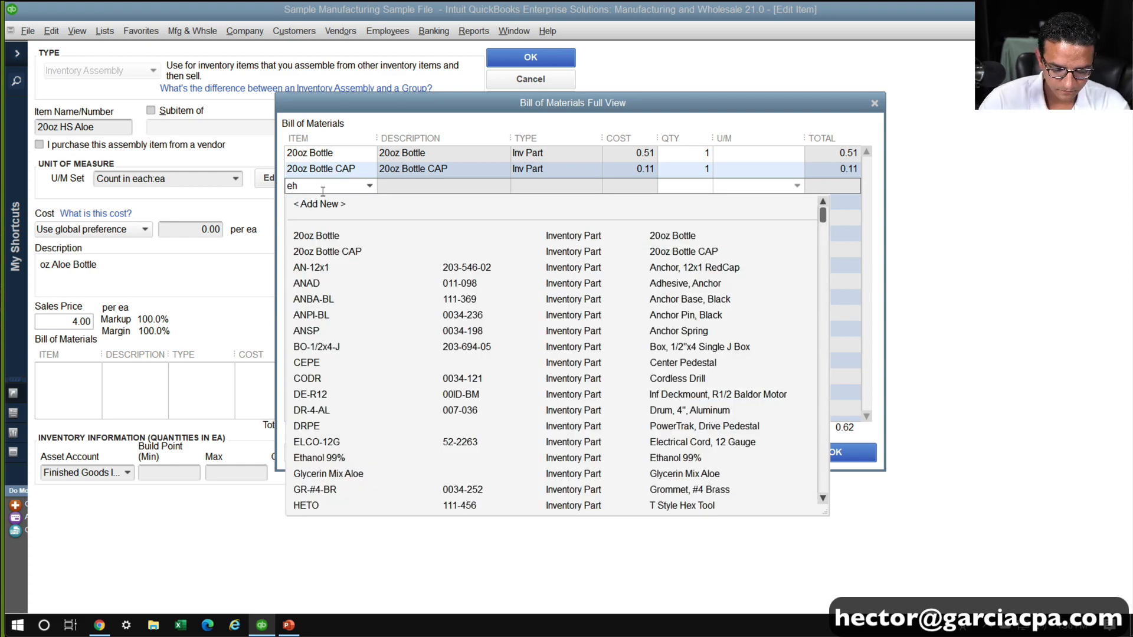
key("BackSpace")
type("thanol 99%")
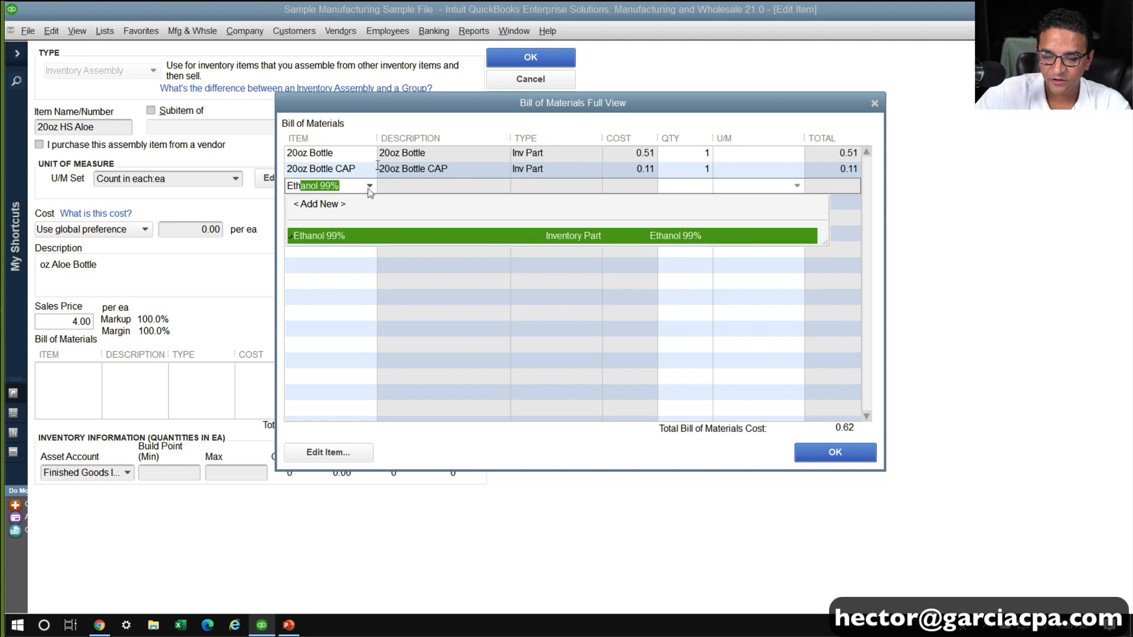
left_click(339, 237)
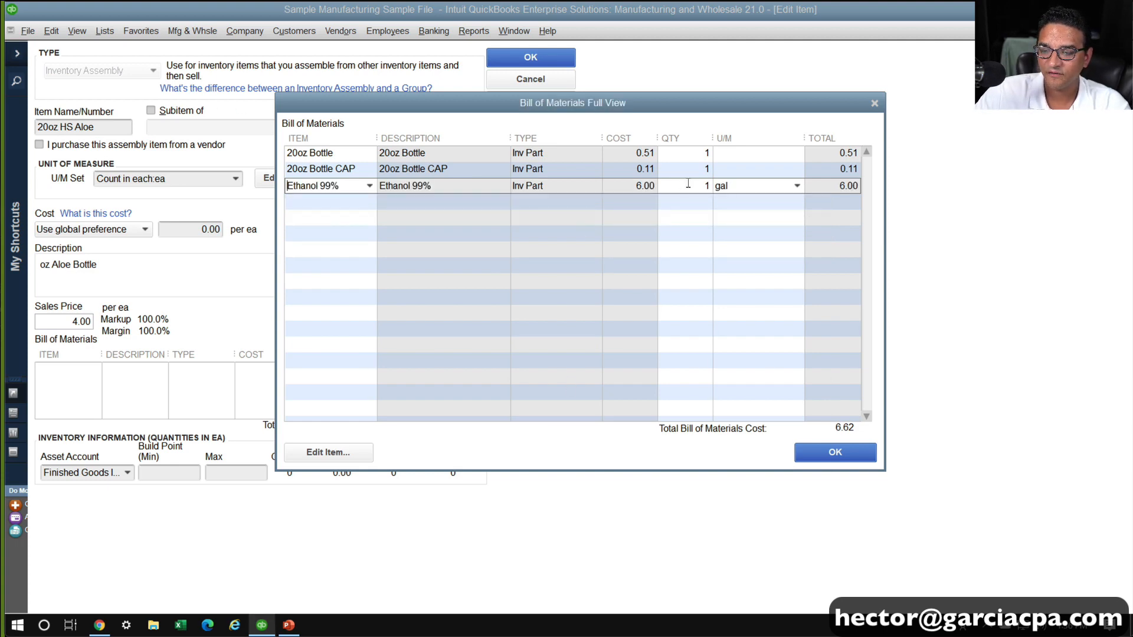
left_click(797, 187)
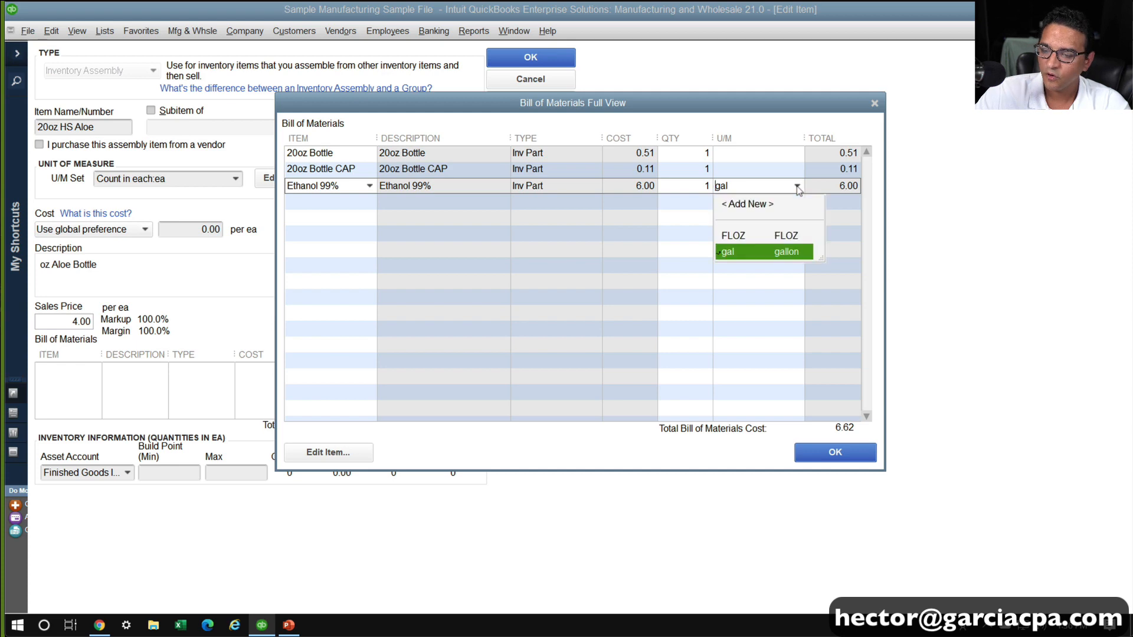
left_click(756, 234)
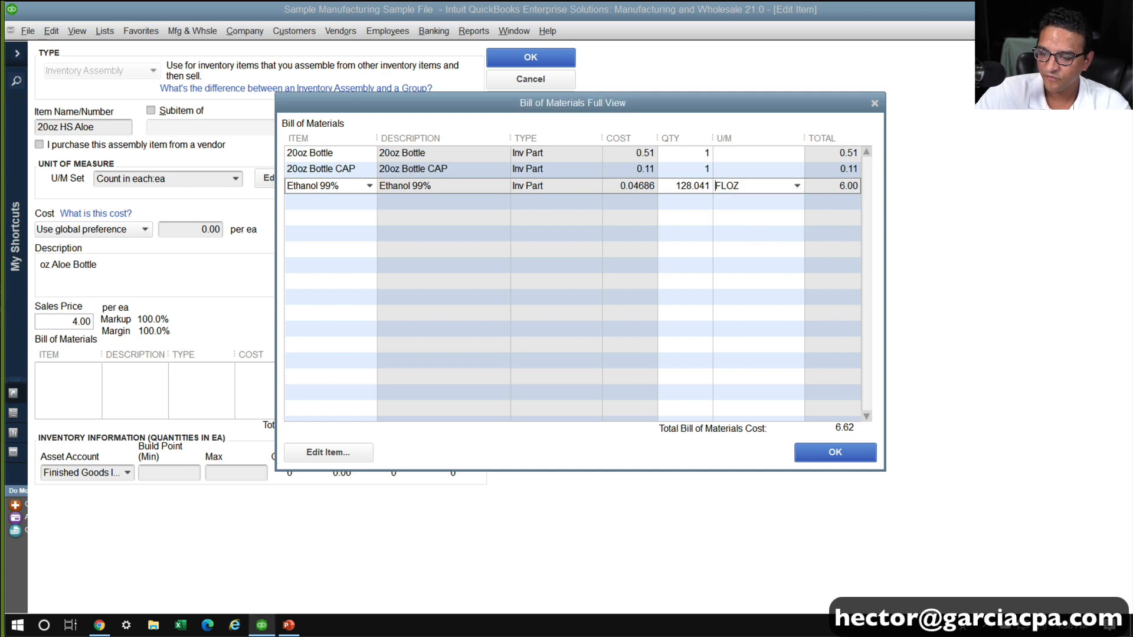
left_click(667, 188)
type("20")
key("Tab")
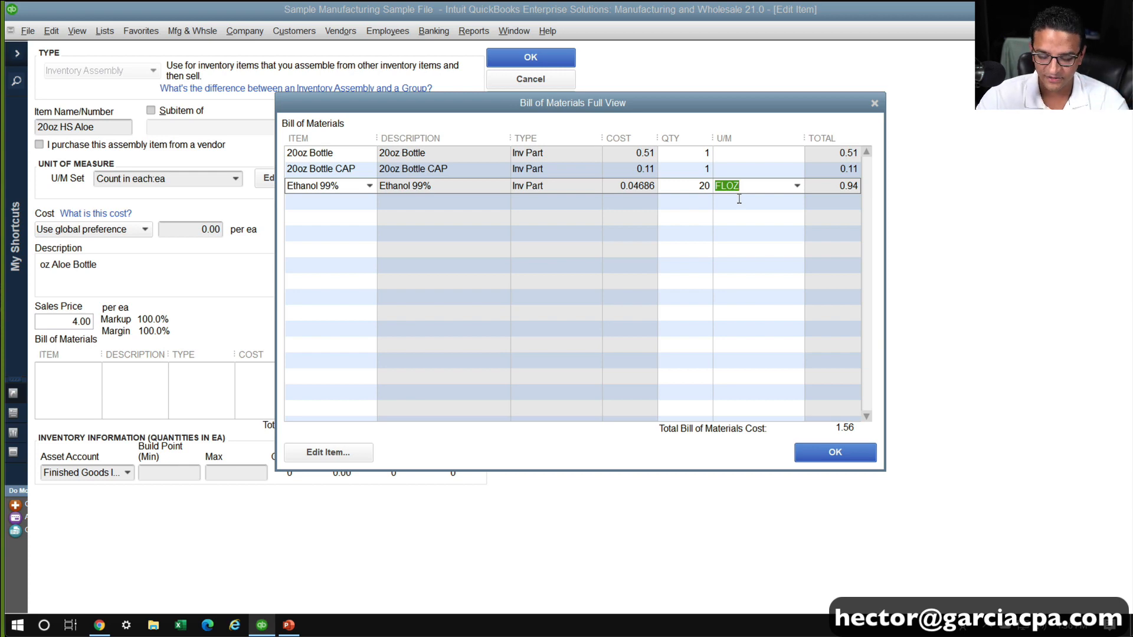
type("20")
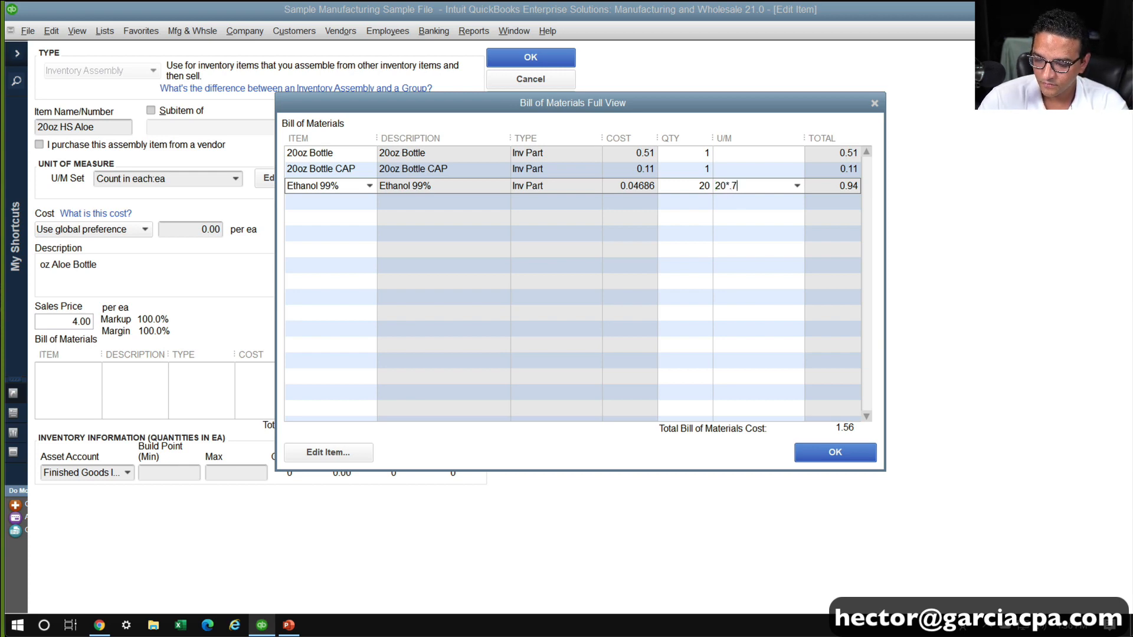
type("*.7")
key("Tab")
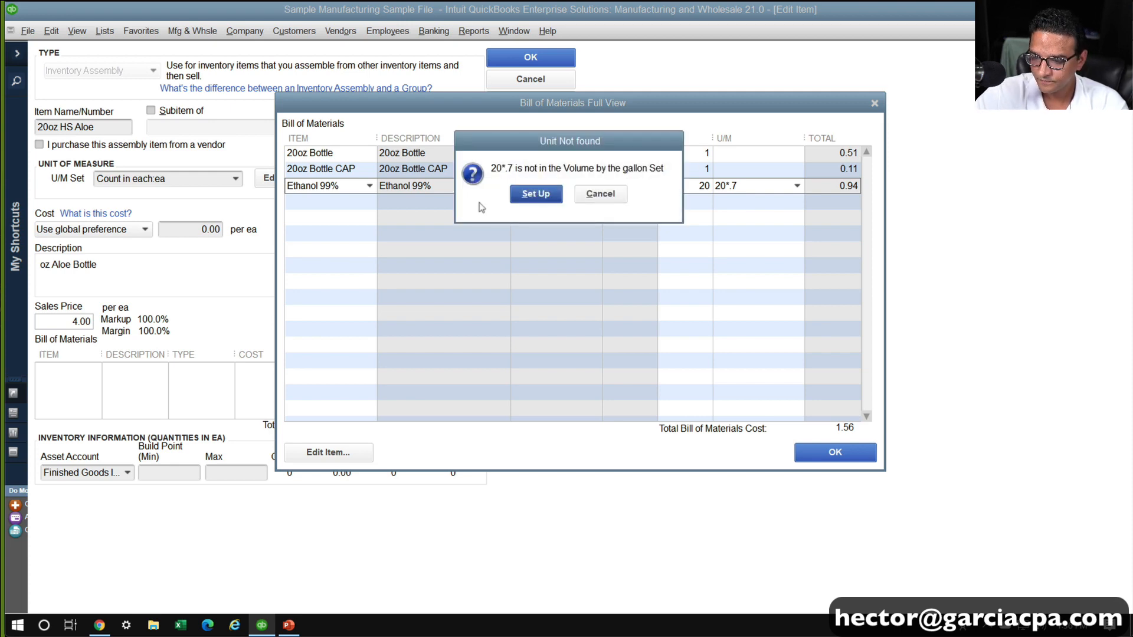
left_click(601, 195)
Multiply the Ethanol 99% quantity by .7 to make it 14 FLOZ, and check the line's total cost
left_click(702, 186)
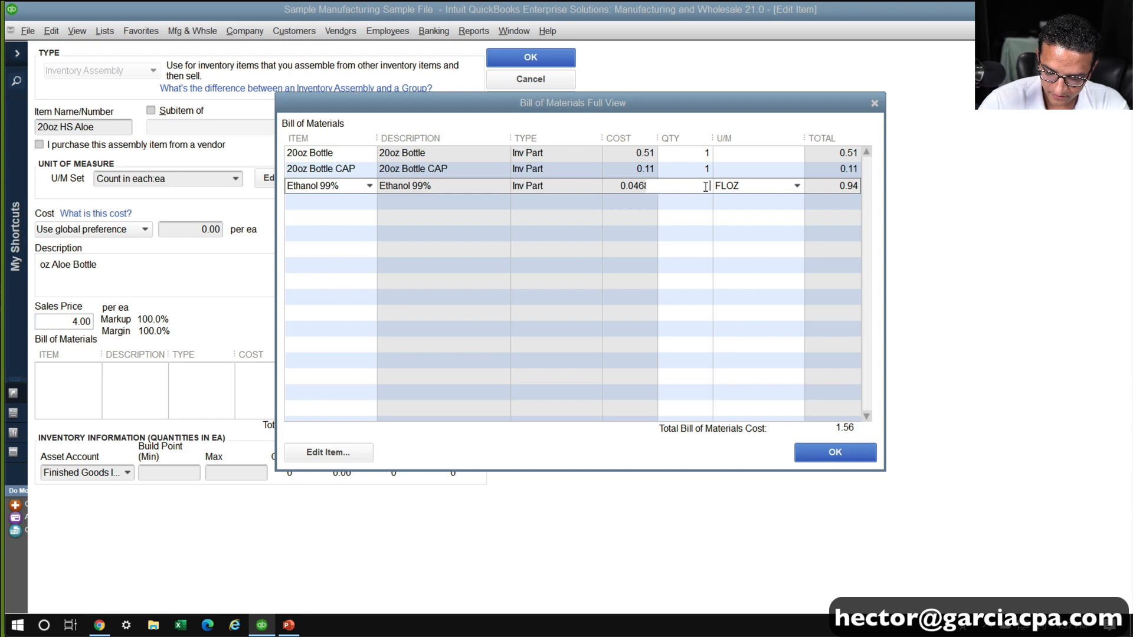
type("*.7")
key("Return")
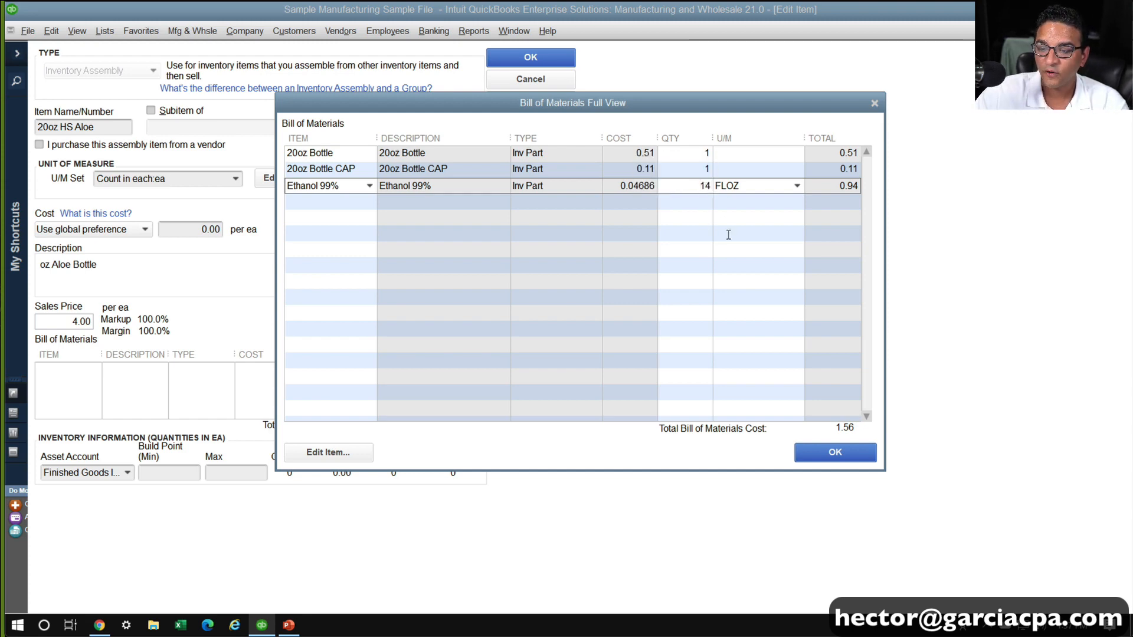
left_click(664, 203)
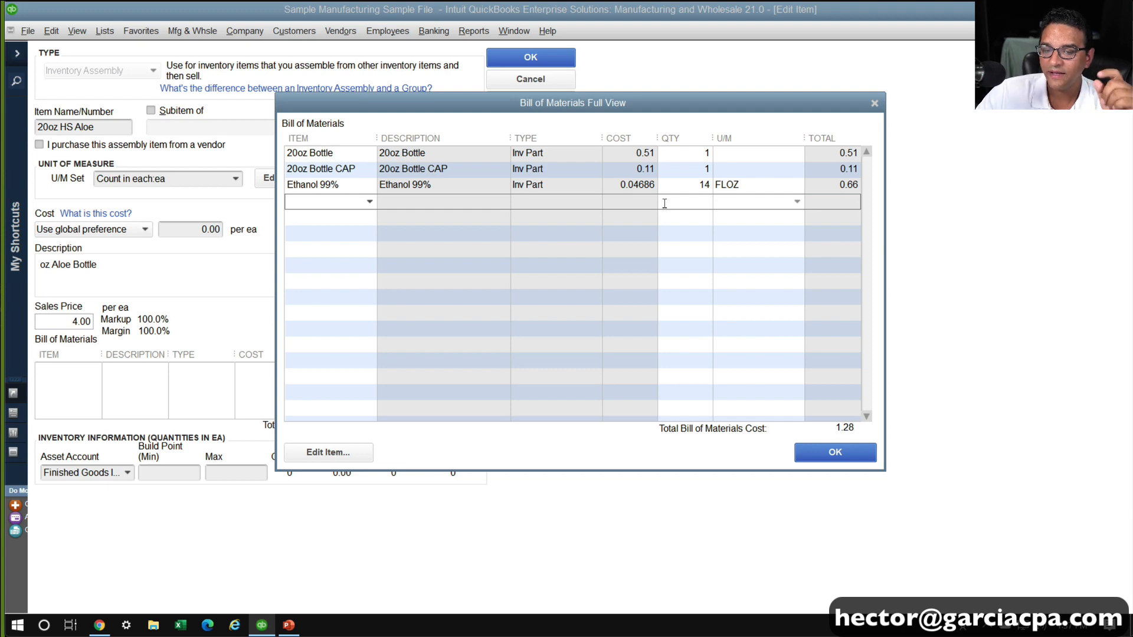
left_click(841, 185)
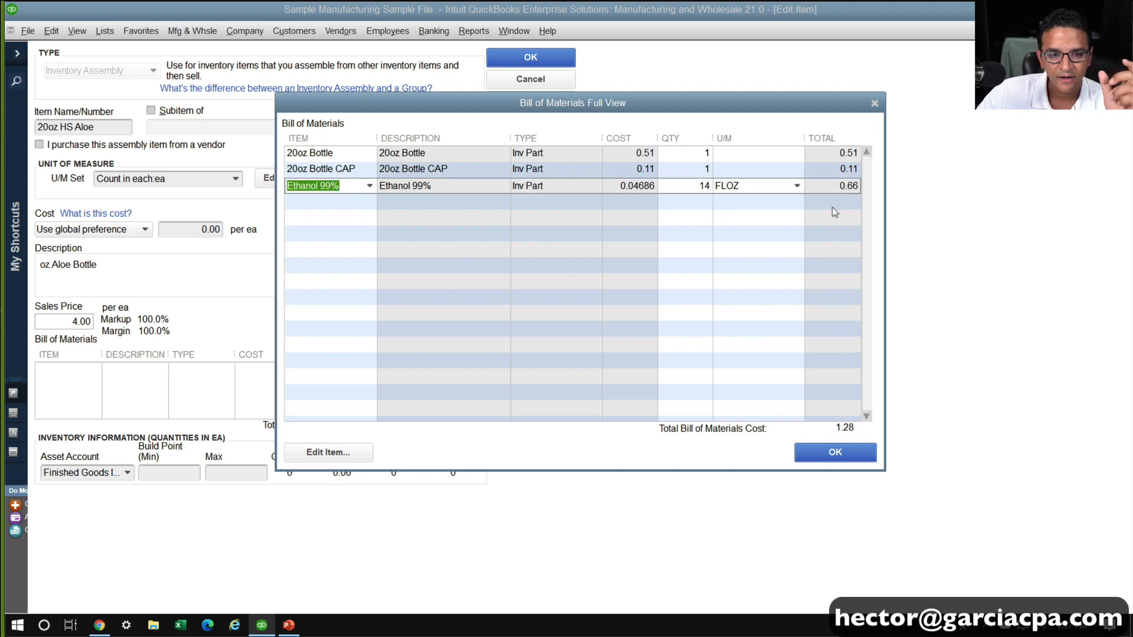
Check the PowerPoint presentation, return to QuickBooks, and add Glycerin Mix Aloe on the next bill of materials line
left_click(362, 202)
left_click(370, 203)
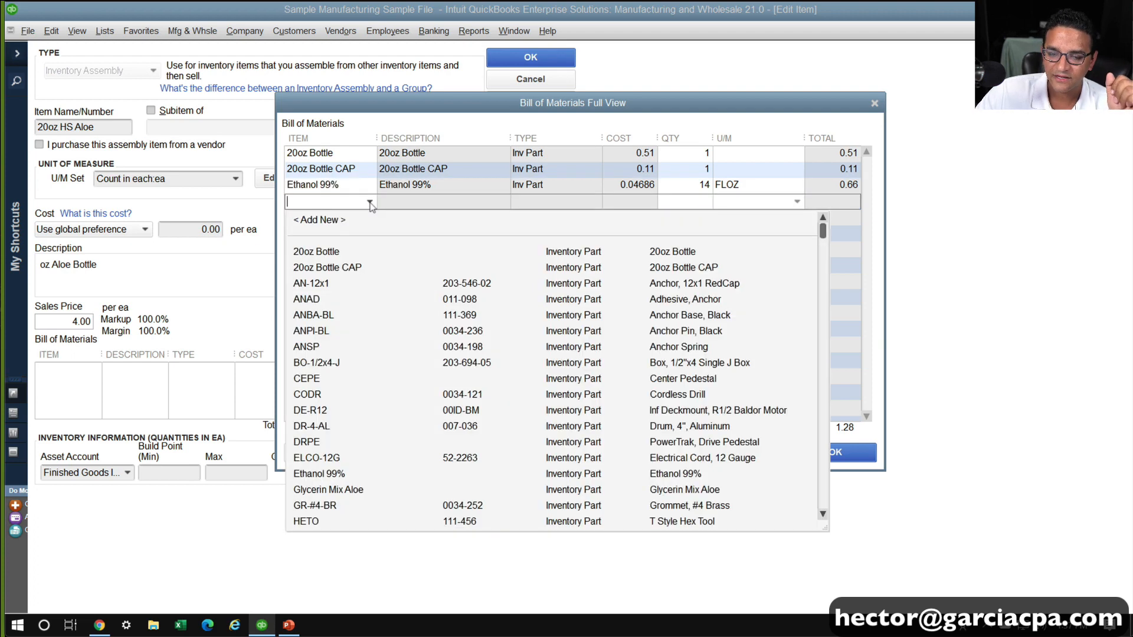
left_click(370, 202)
left_click(288, 625)
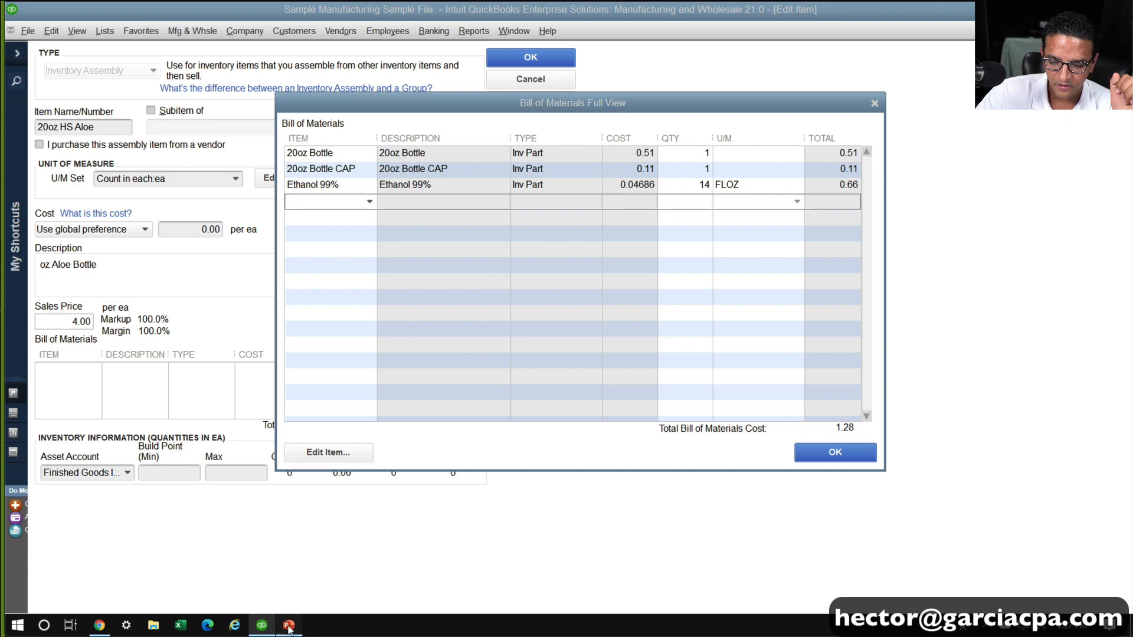
left_click(272, 627)
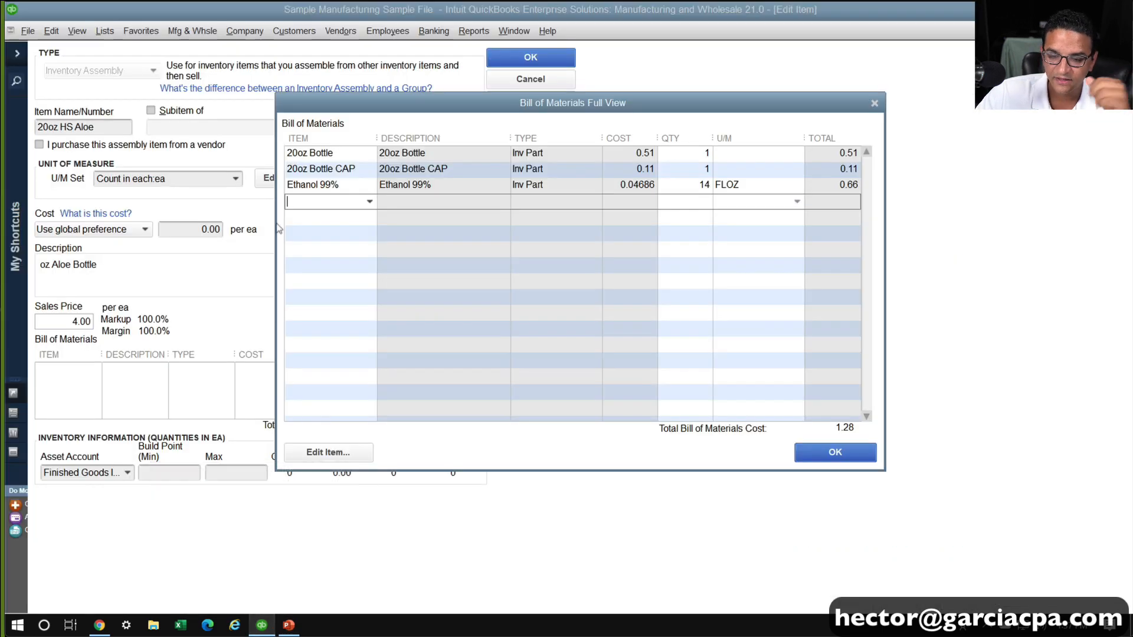
left_click(369, 202)
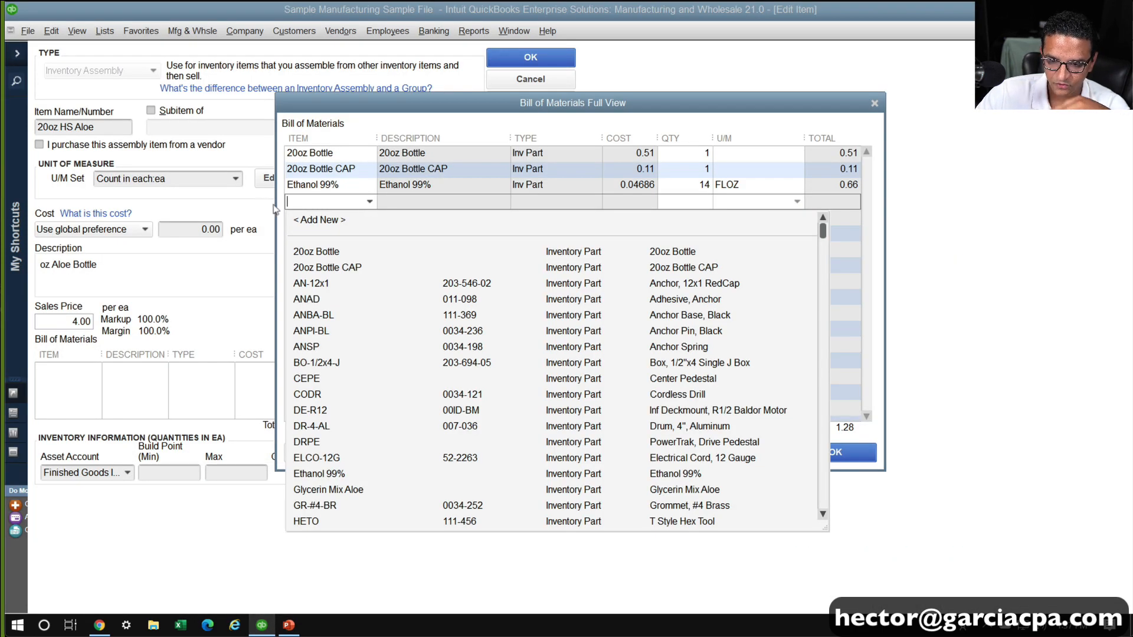
type("gli")
key("BackSpace")
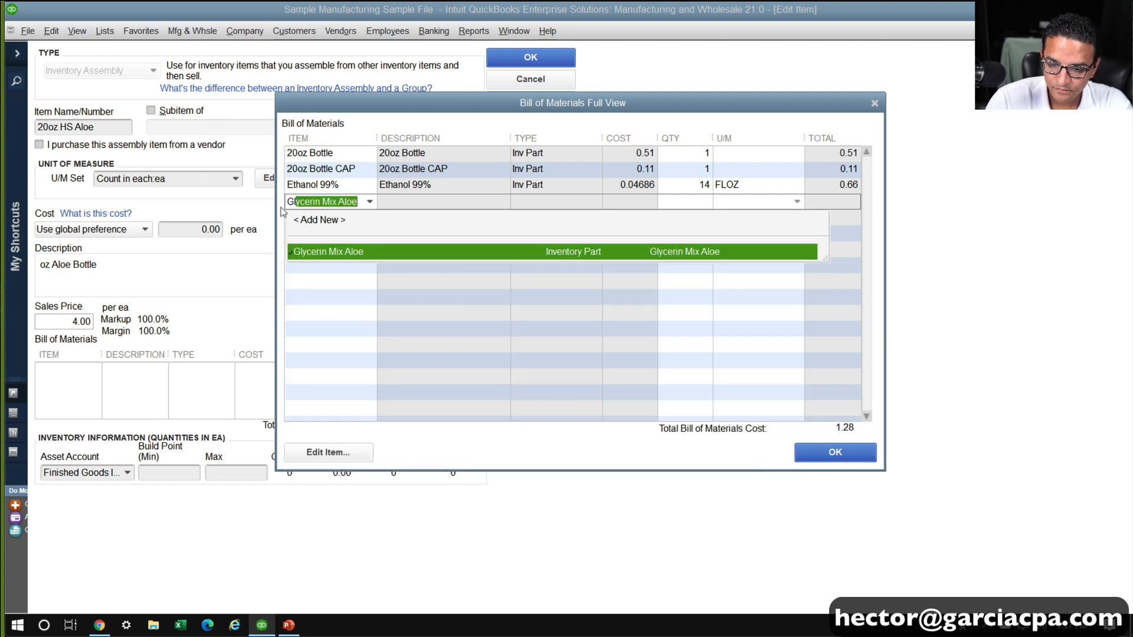
key("Tab")
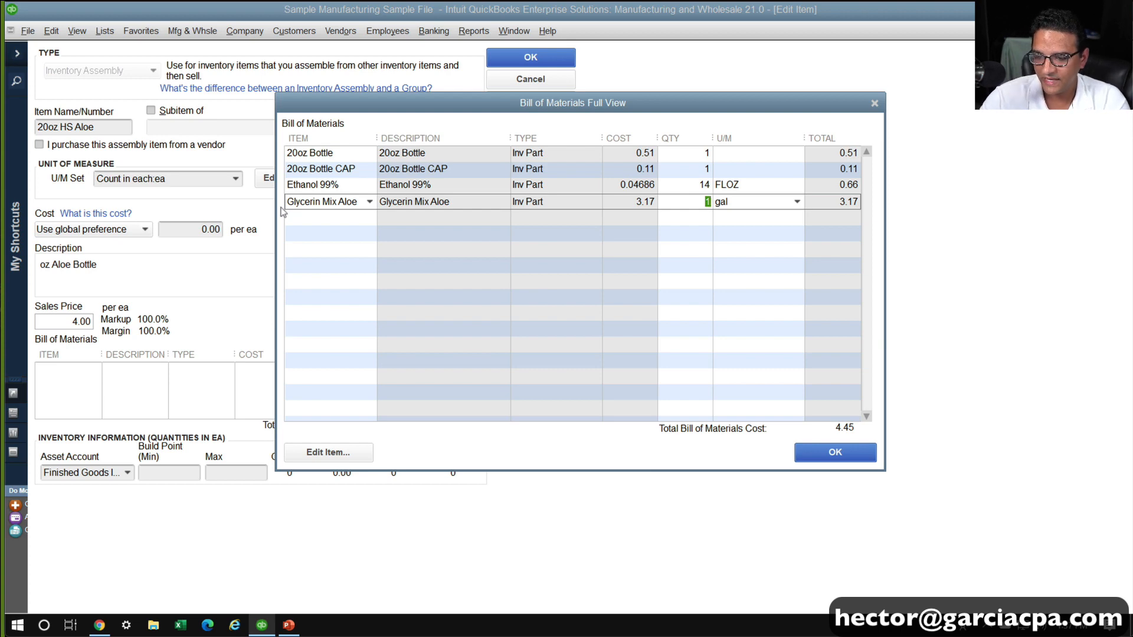
Measure the Glycerin Mix Aloe line in FLOZ and set its quantity to 20 multiplied by .2
left_click(797, 202)
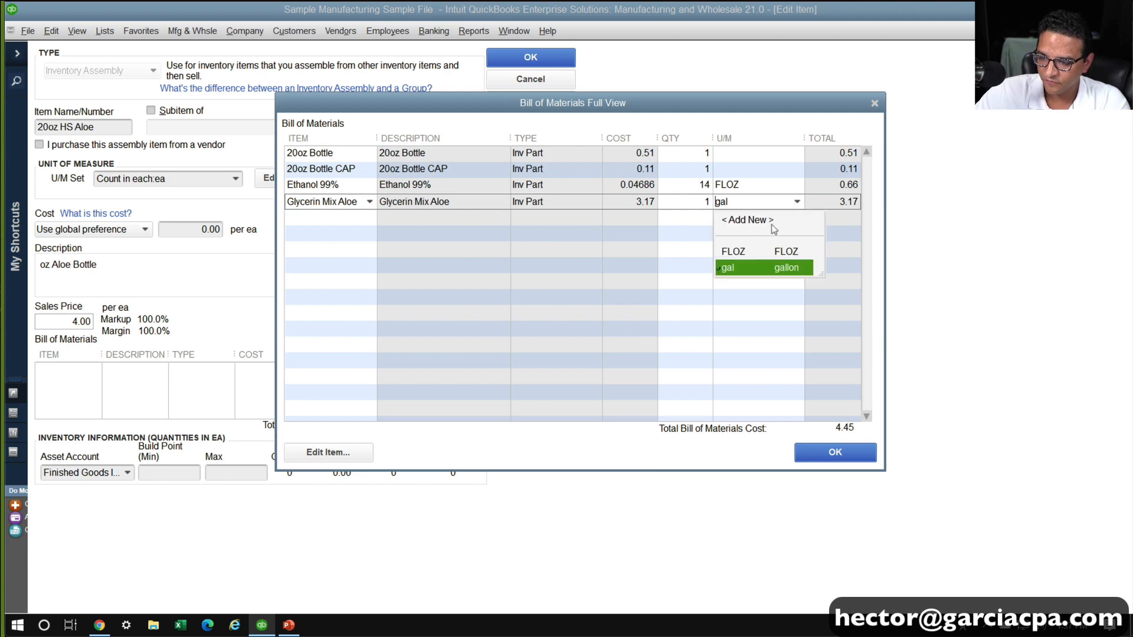
left_click(737, 251)
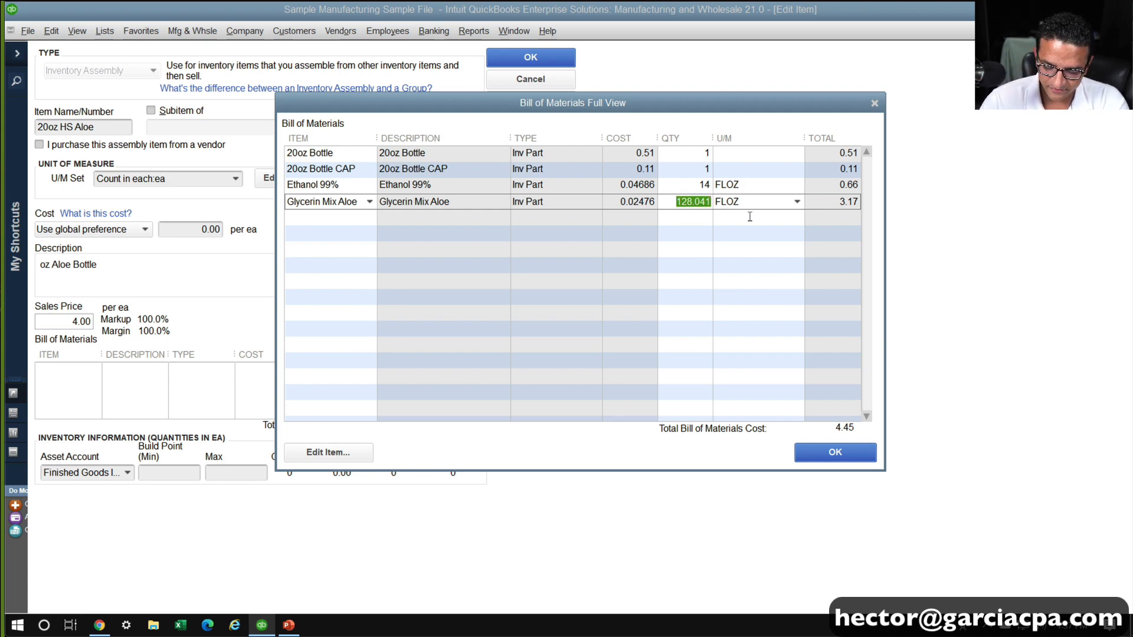
type("20*")
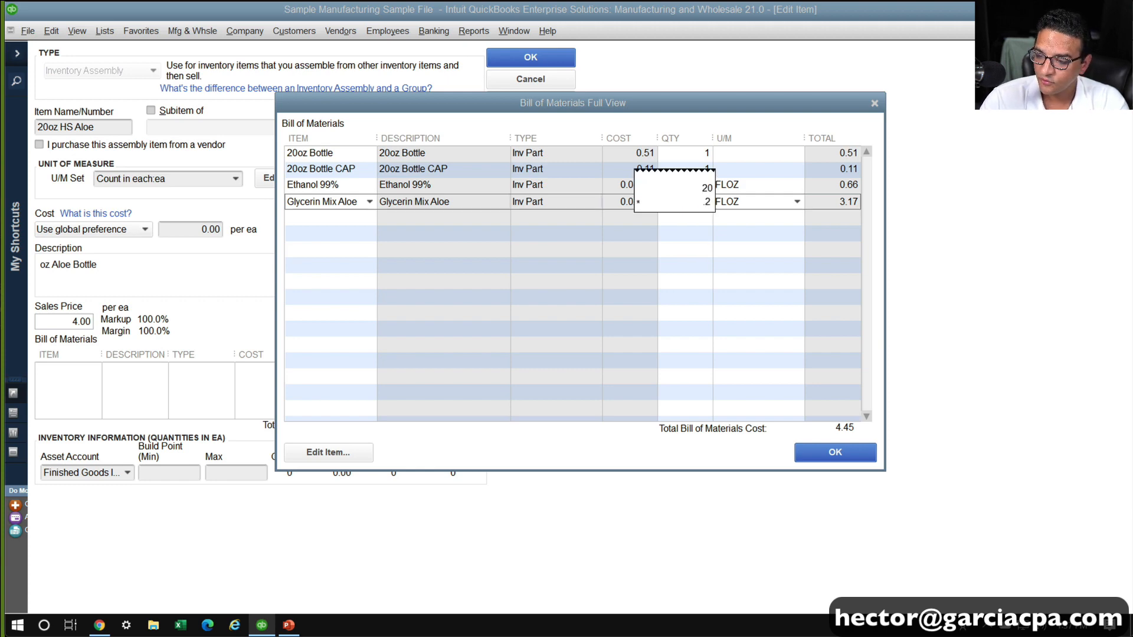
type(".2")
key("Return")
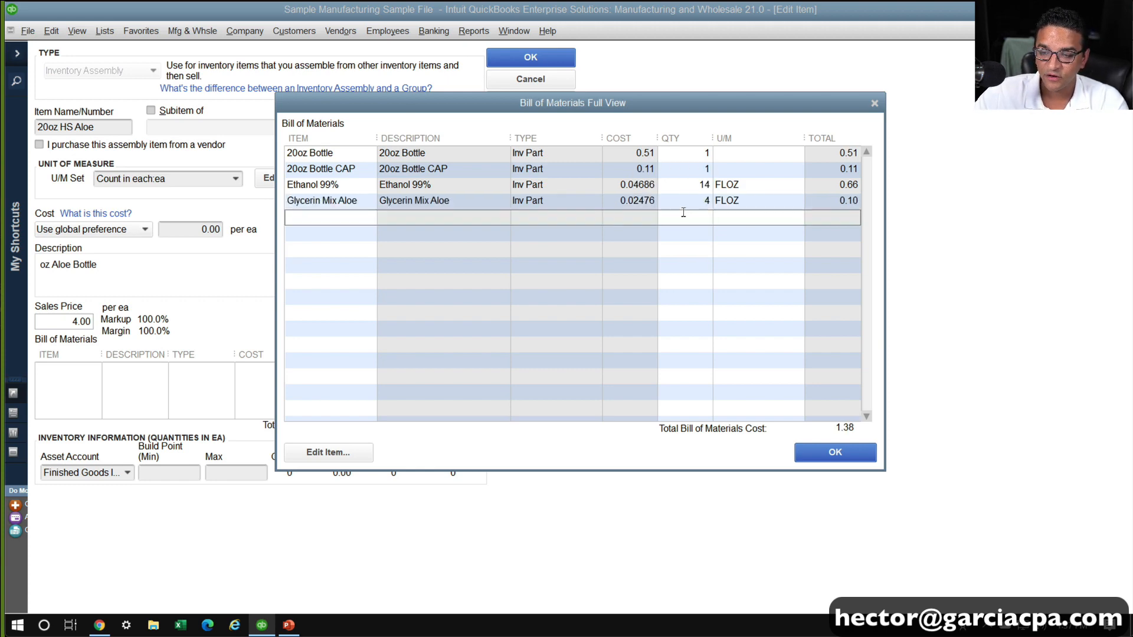
Add Water H2O to the bill of materials, measured in FLOZ, with a quantity of 2
left_click(683, 218)
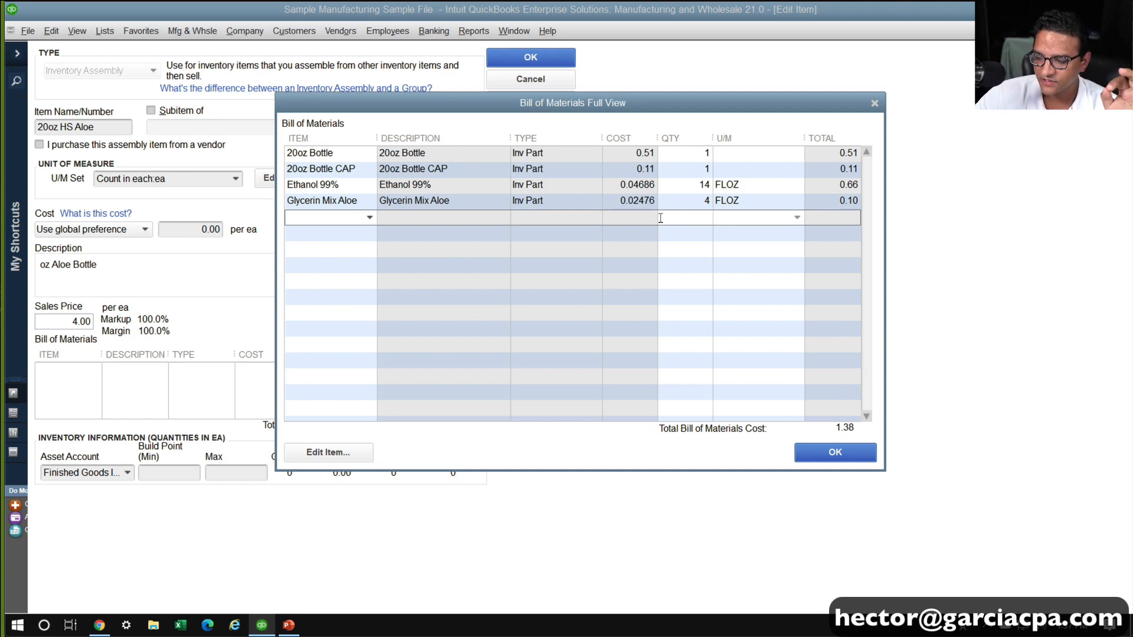
left_click(332, 219)
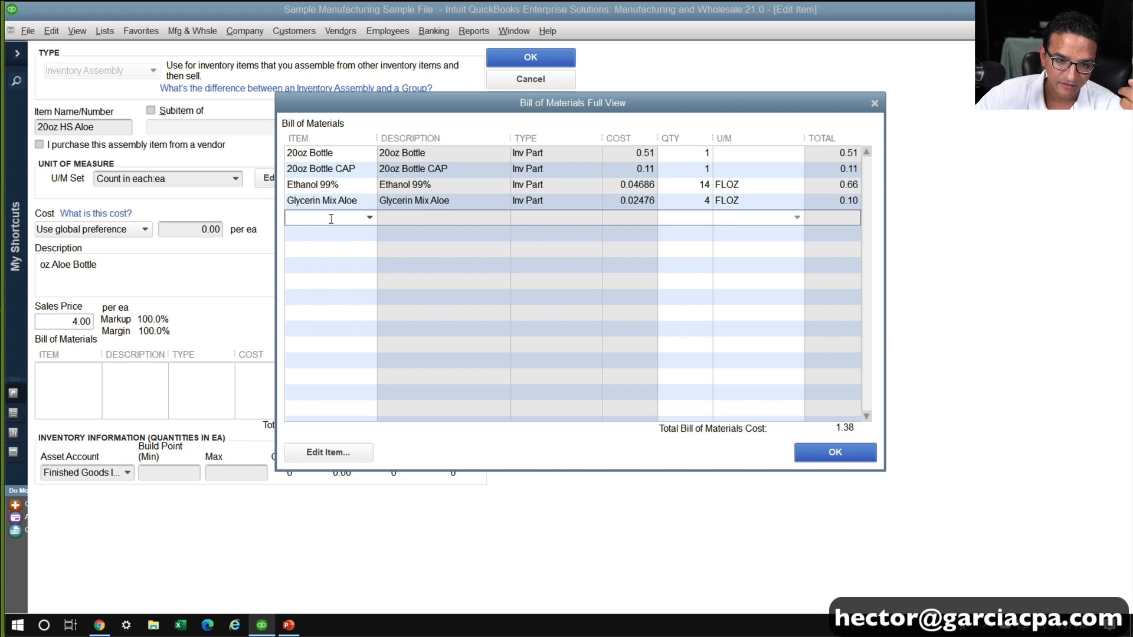
type("Water H2O")
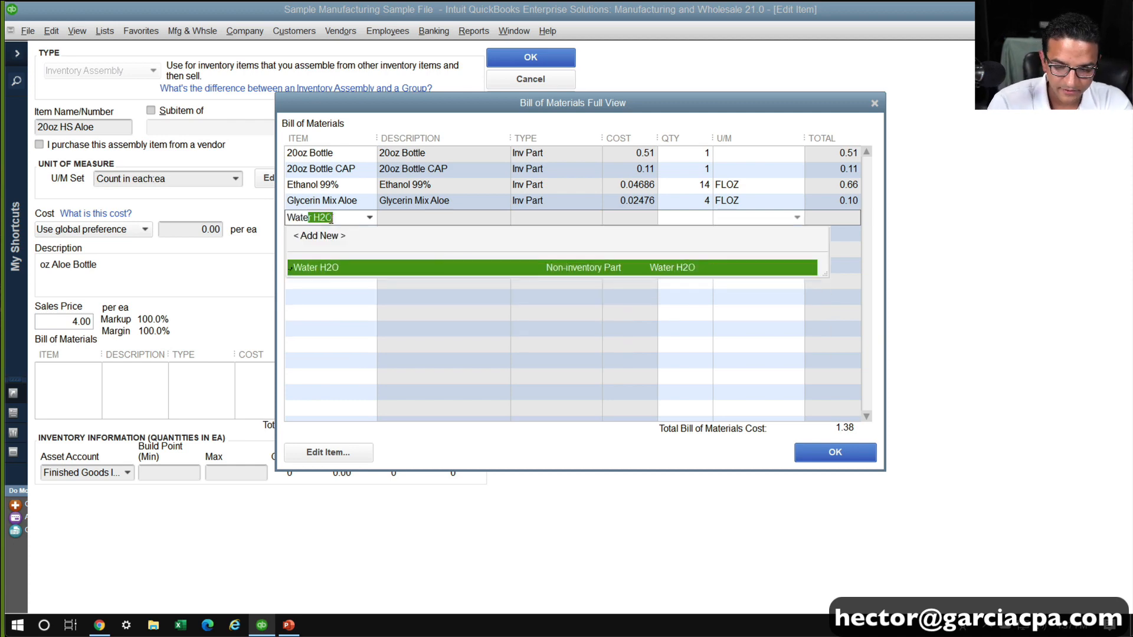
key("Tab")
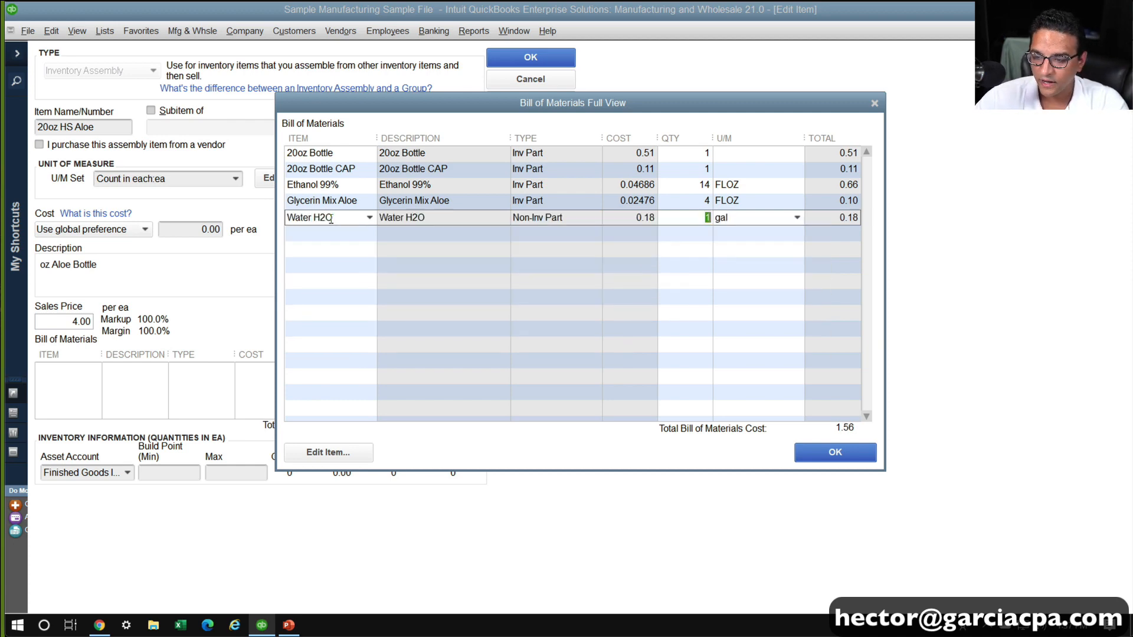
left_click(797, 218)
left_click(735, 267)
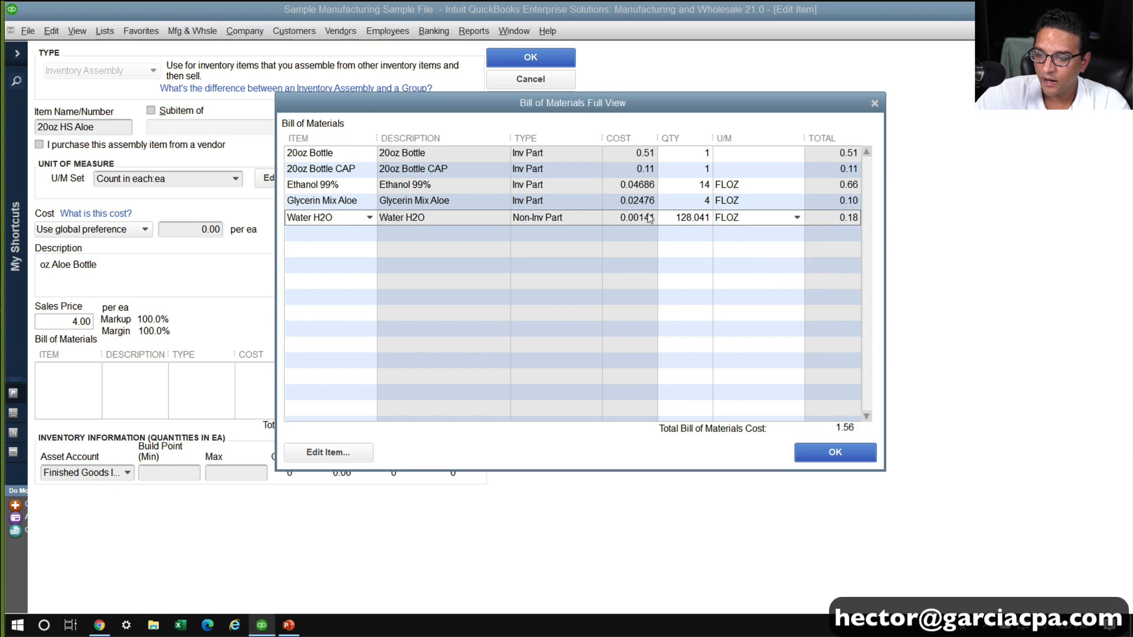
left_click(671, 220)
type("2")
key("Tab")
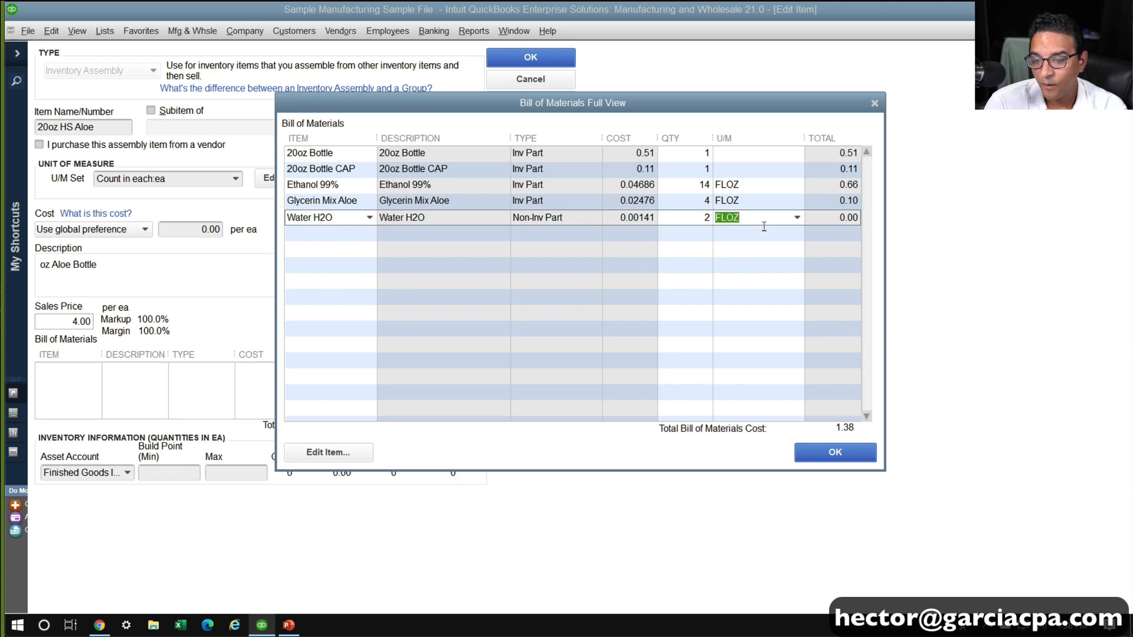
Clear the Water H2O line from the bill of materials
right_click(334, 217)
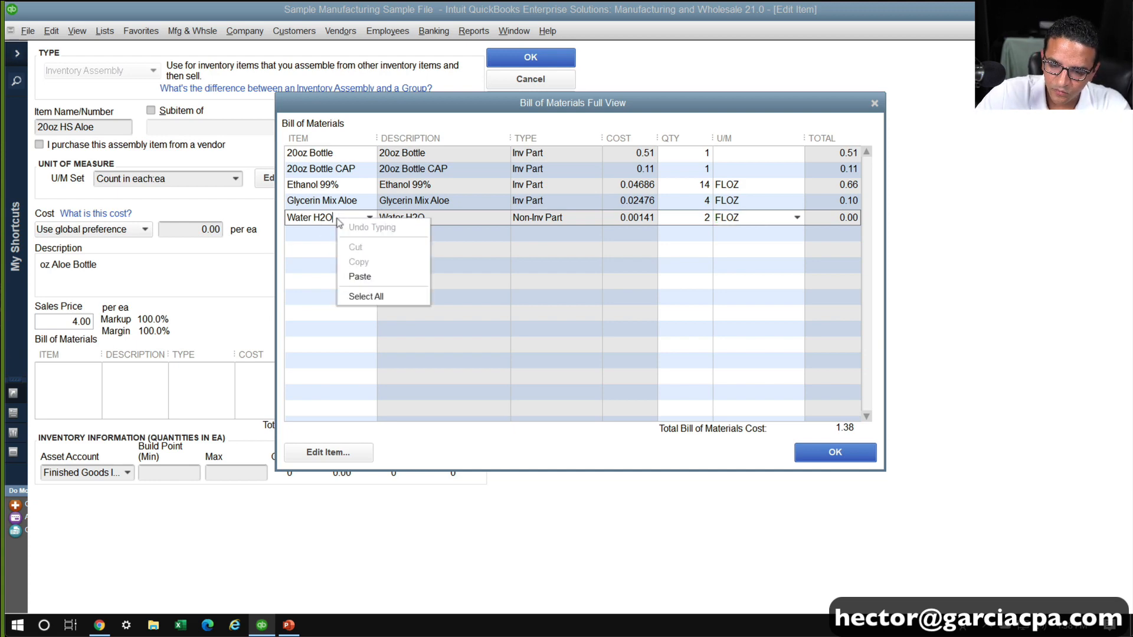
left_click(329, 218)
left_click_drag(337, 218, 157, 210)
key("Tab")
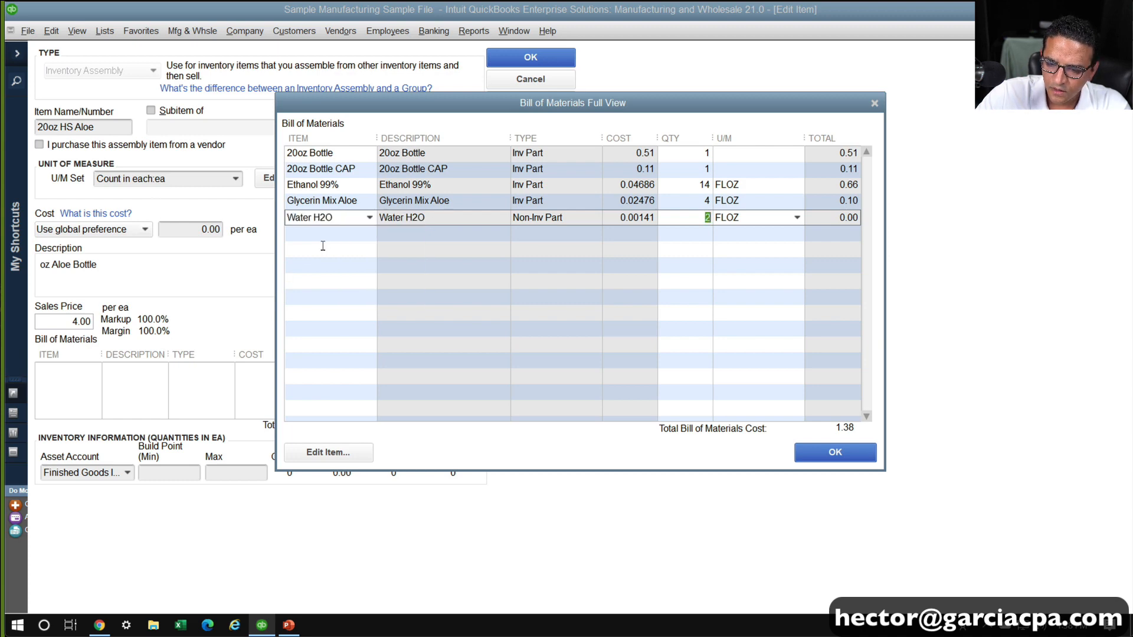
left_click(348, 218)
key("BackSpace")
key("BackSpace")
key("BackSpace")
key("BackSpace")
key("BackSpace")
key("BackSpace")
key("BackSpace")
key("BackSpace")
key("BackSpace")
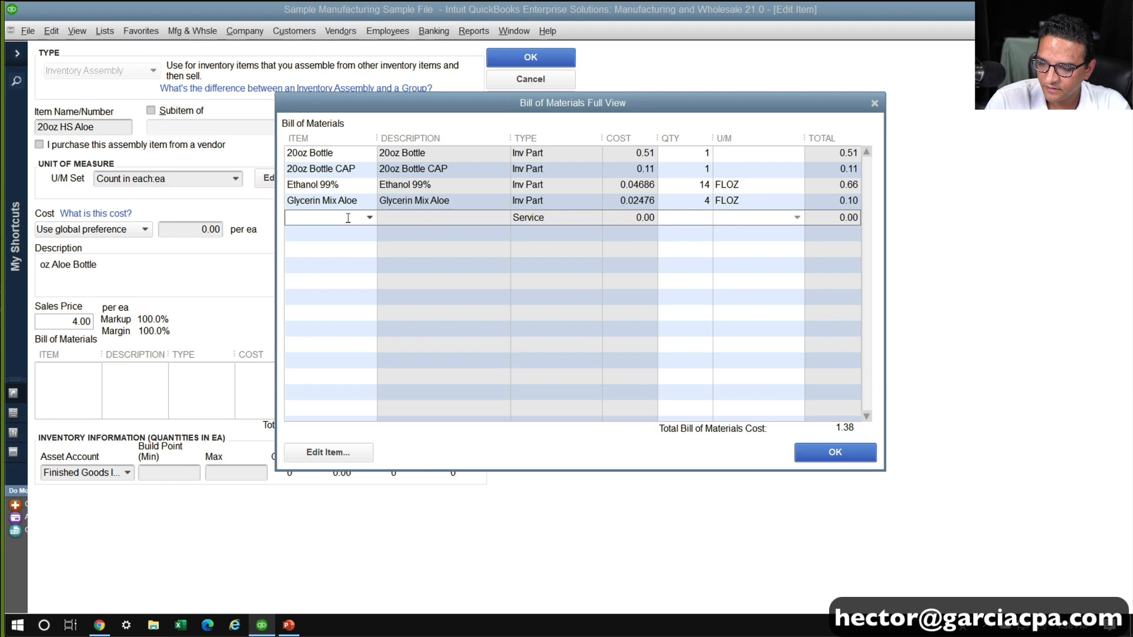
Save the bill of materials and the 20oz HS Aloe assembly, and open the Water H2O item for editing
left_click(849, 456)
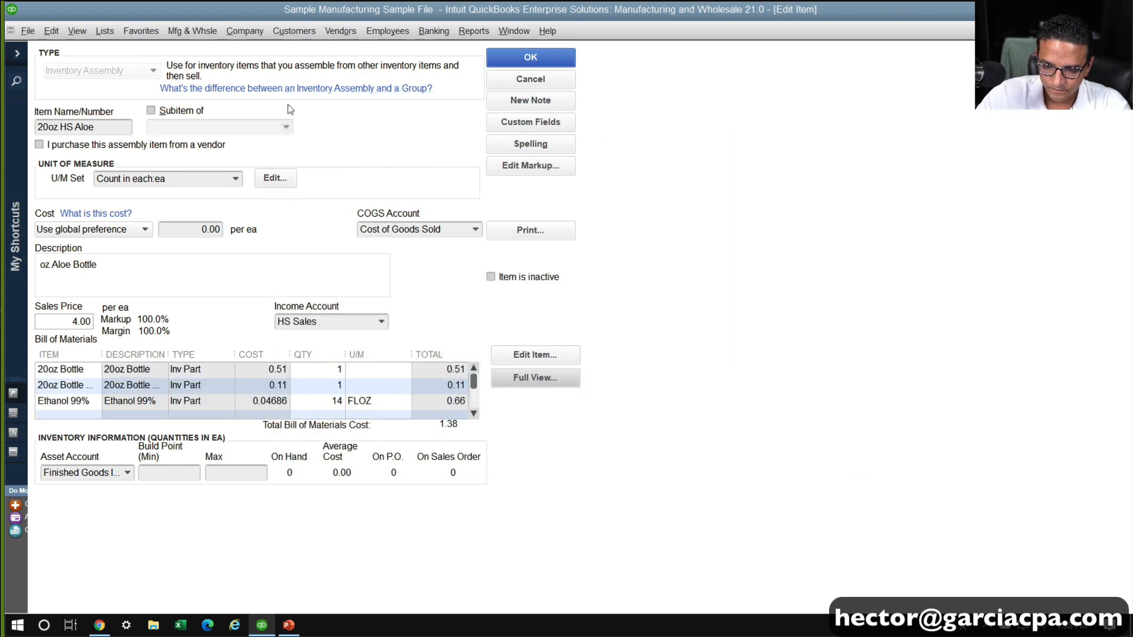
left_click(530, 57)
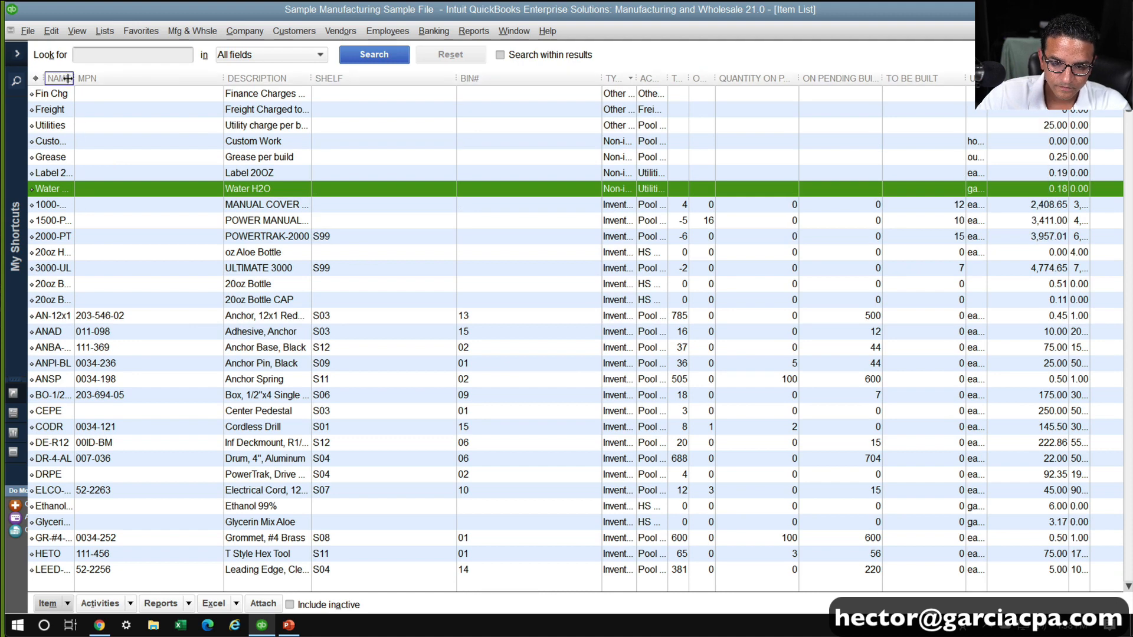
right_click(74, 189)
left_click(110, 255)
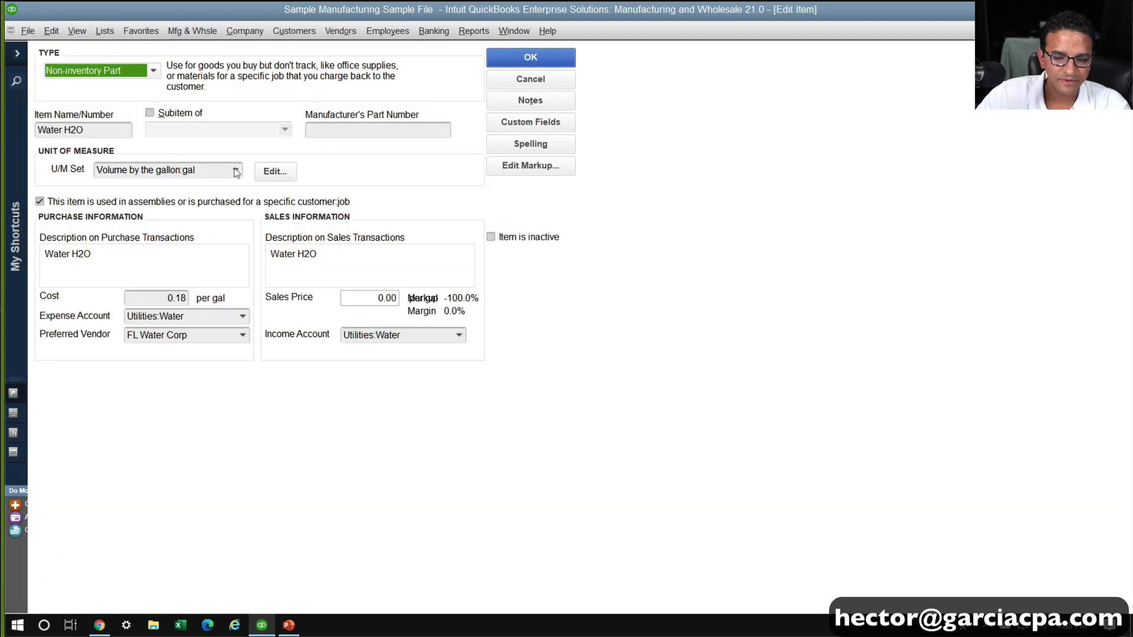
Start a new unit of measure set named OZ for Water H2O, using the Count unit type
left_click(235, 172)
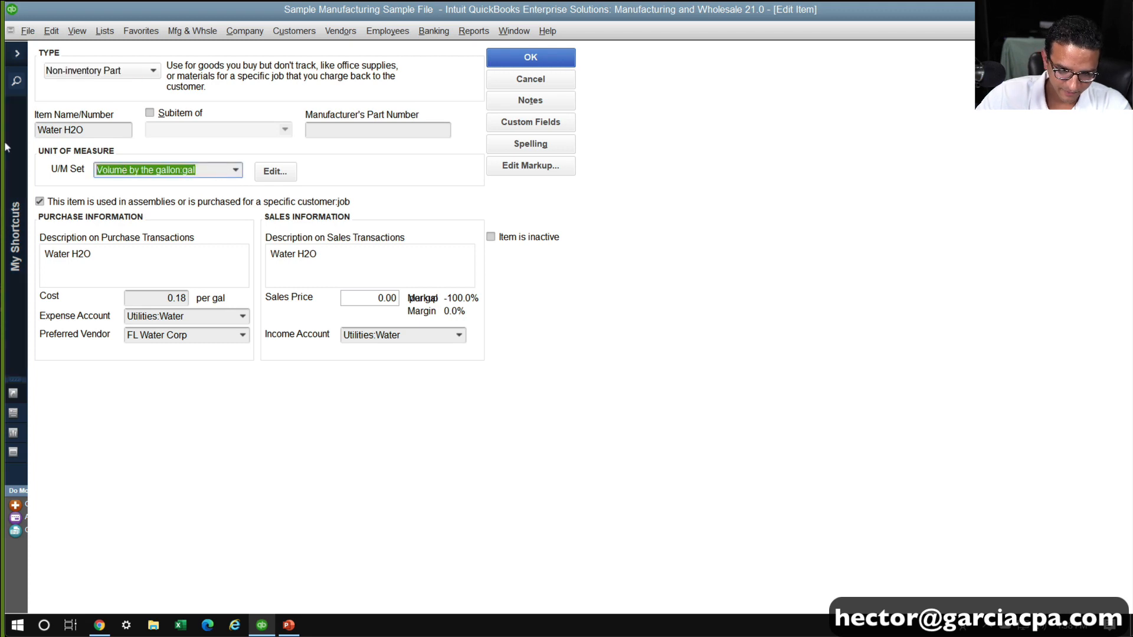
type("OZ")
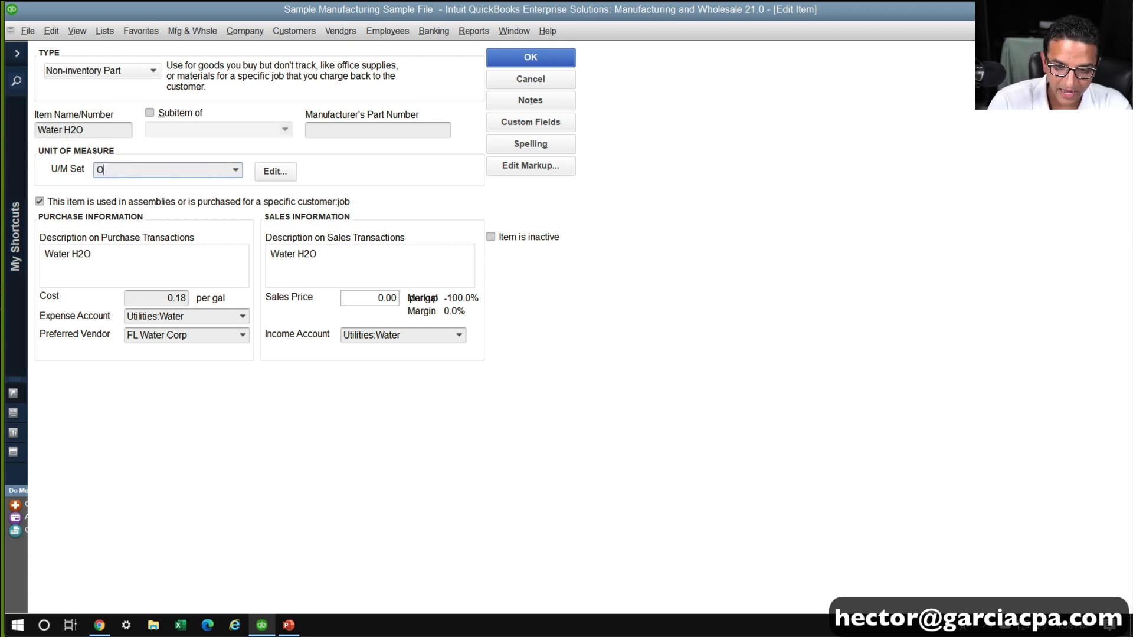
key("Tab")
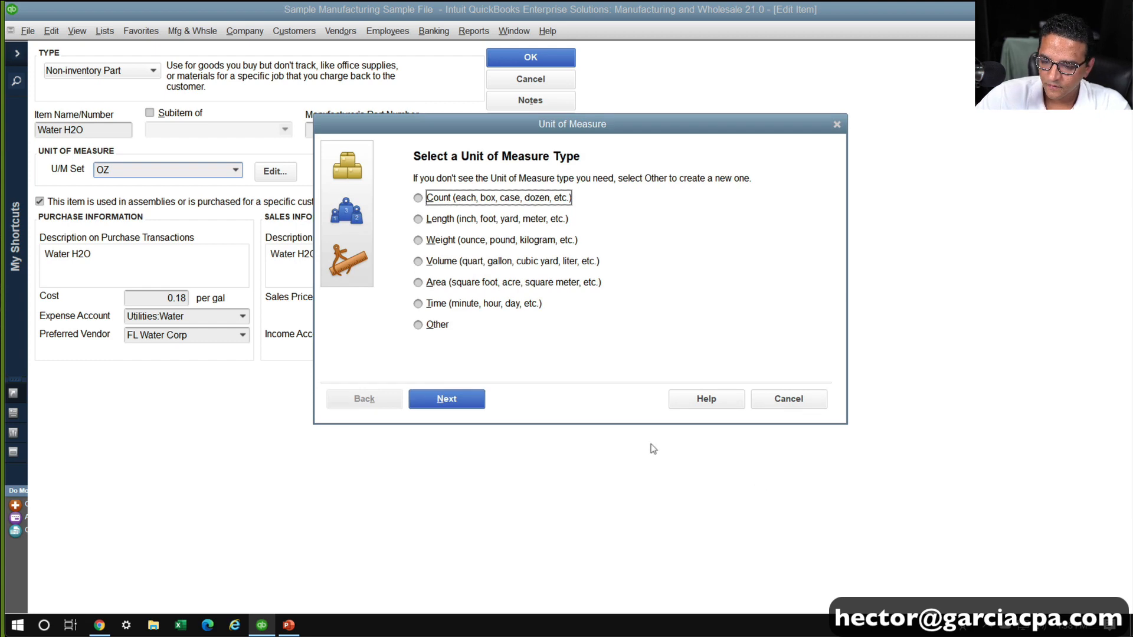
left_click(448, 201)
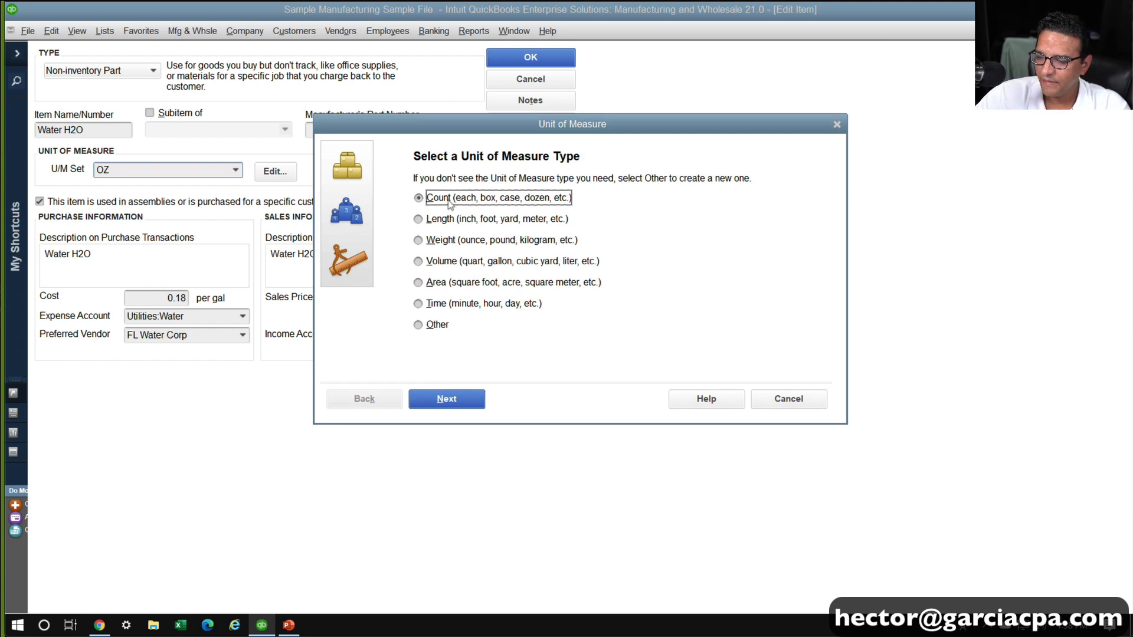
left_click(449, 400)
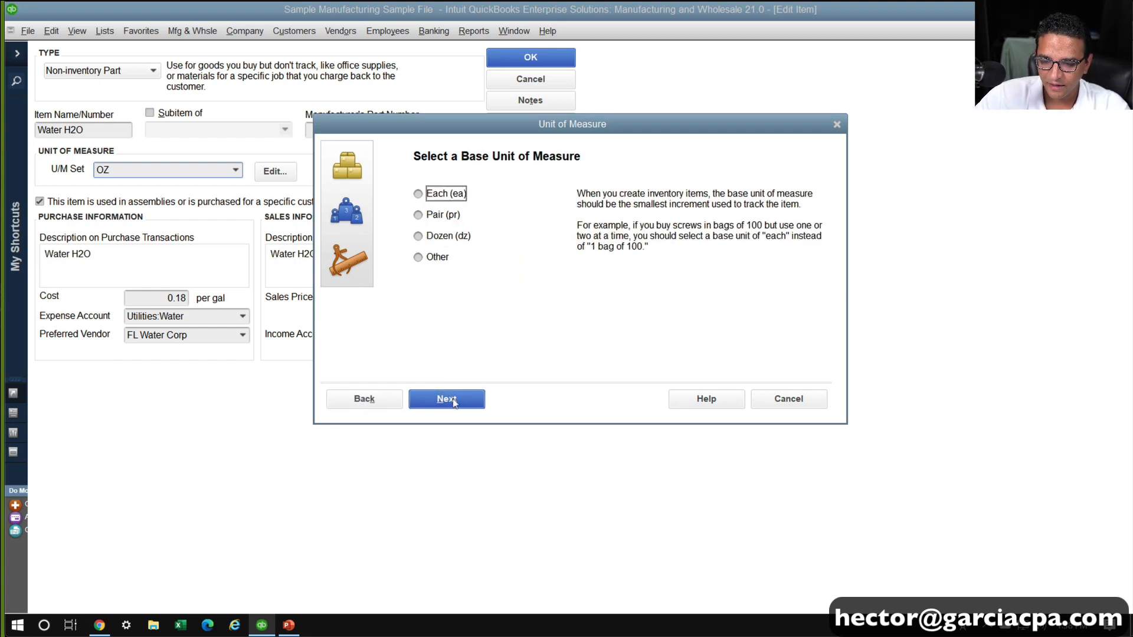
Define a custom base unit of measure named OZ of Water with the abbreviation oz
left_click(446, 264)
left_click(438, 399)
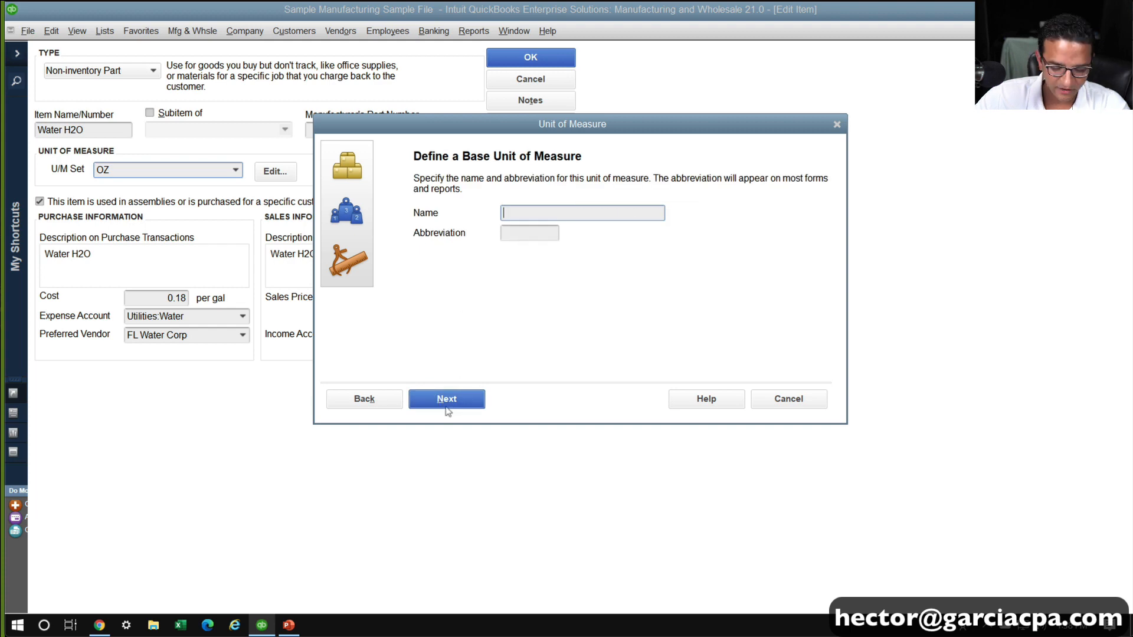
type("OZ")
left_click(447, 406)
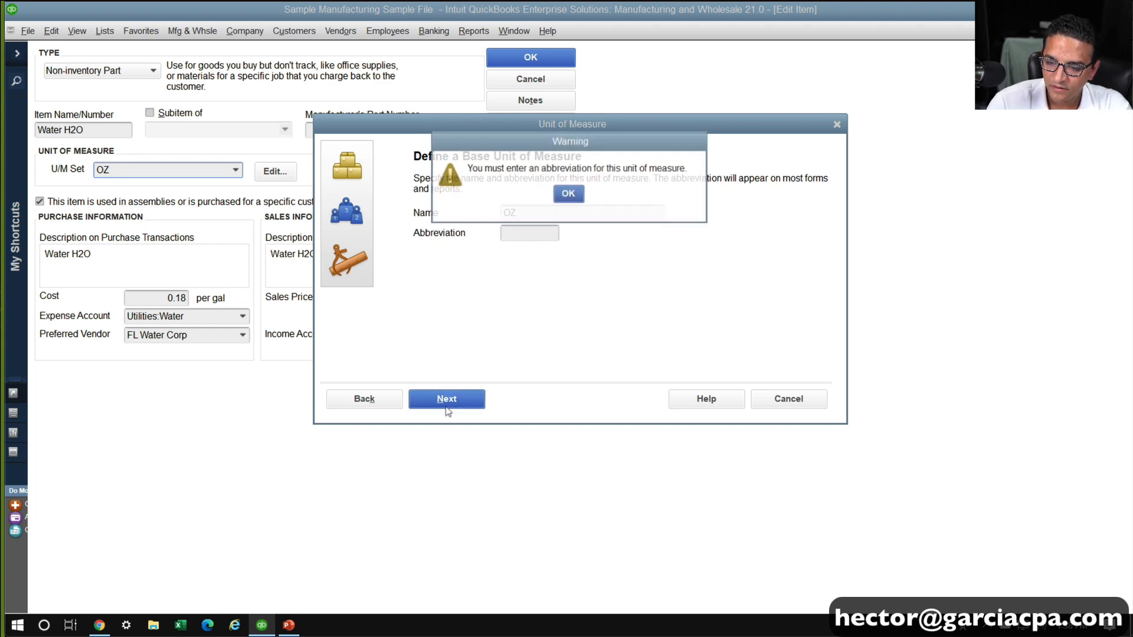
left_click(568, 194)
left_click(539, 211)
type("of Water")
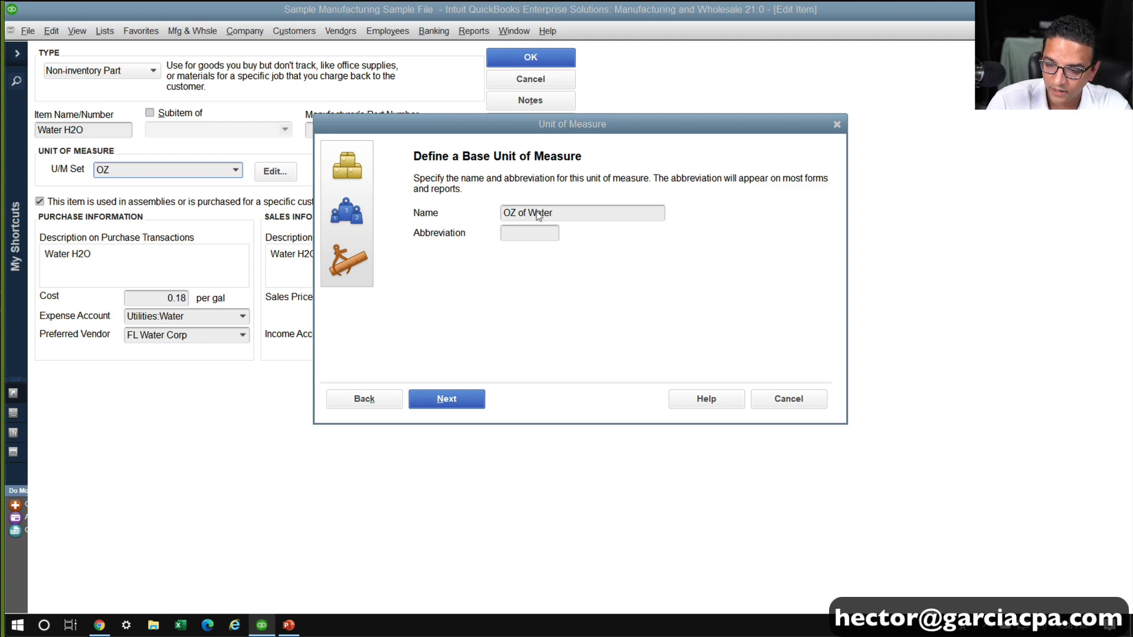
key("Return")
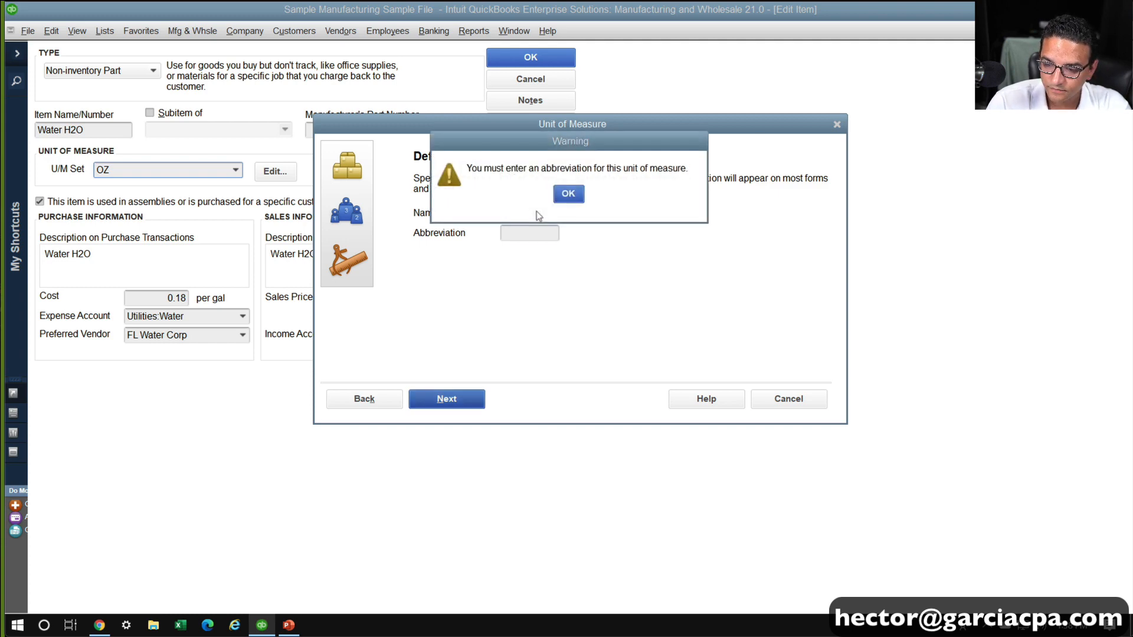
key("Return")
type("oz")
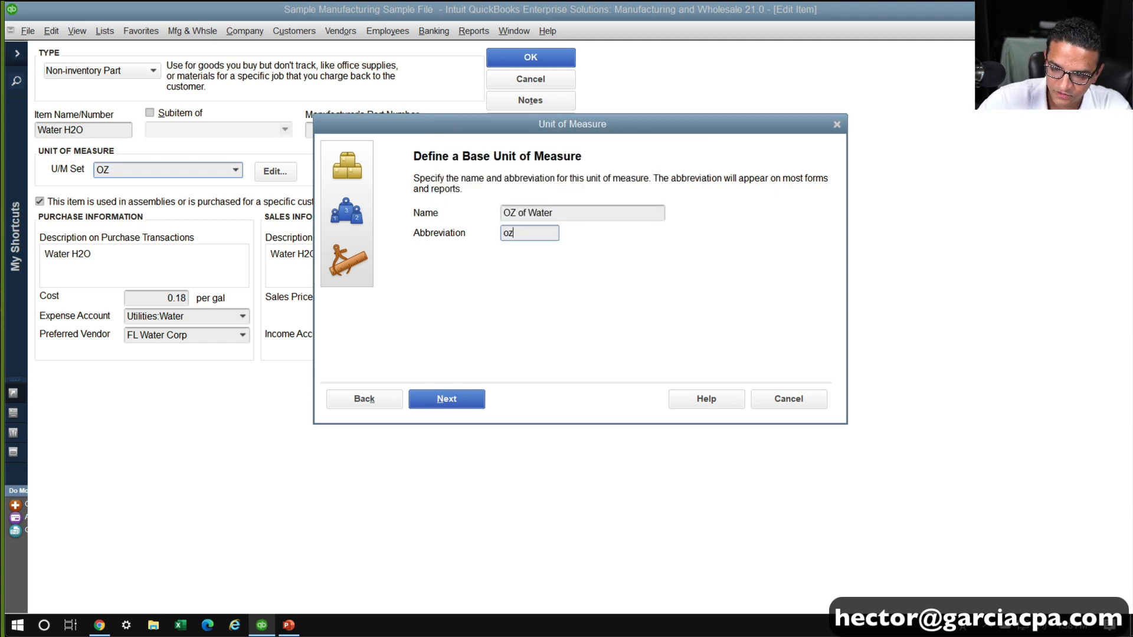
left_click(454, 406)
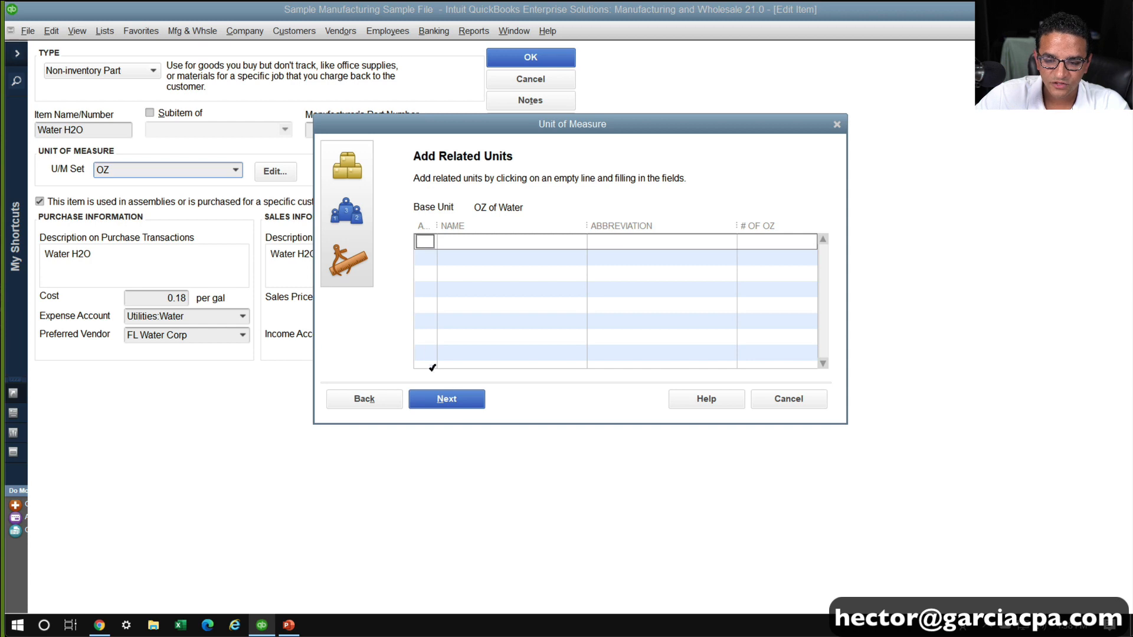
Finish the unit of measure set as OZ with no related units, and save the Water H2O item
left_click(447, 400)
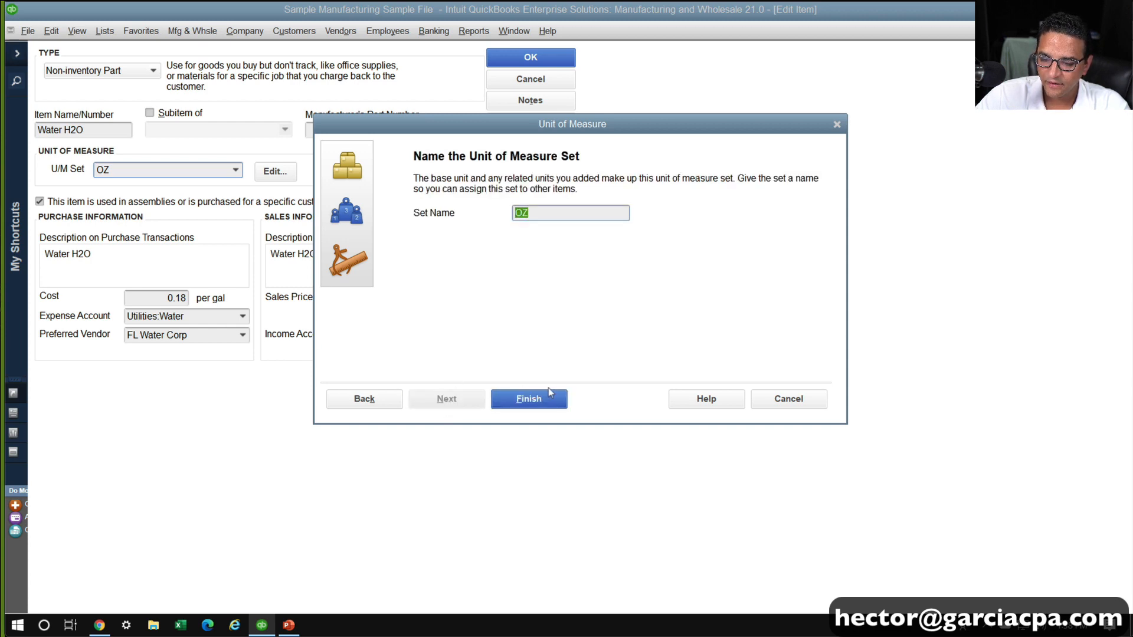
left_click(529, 400)
left_click(535, 295)
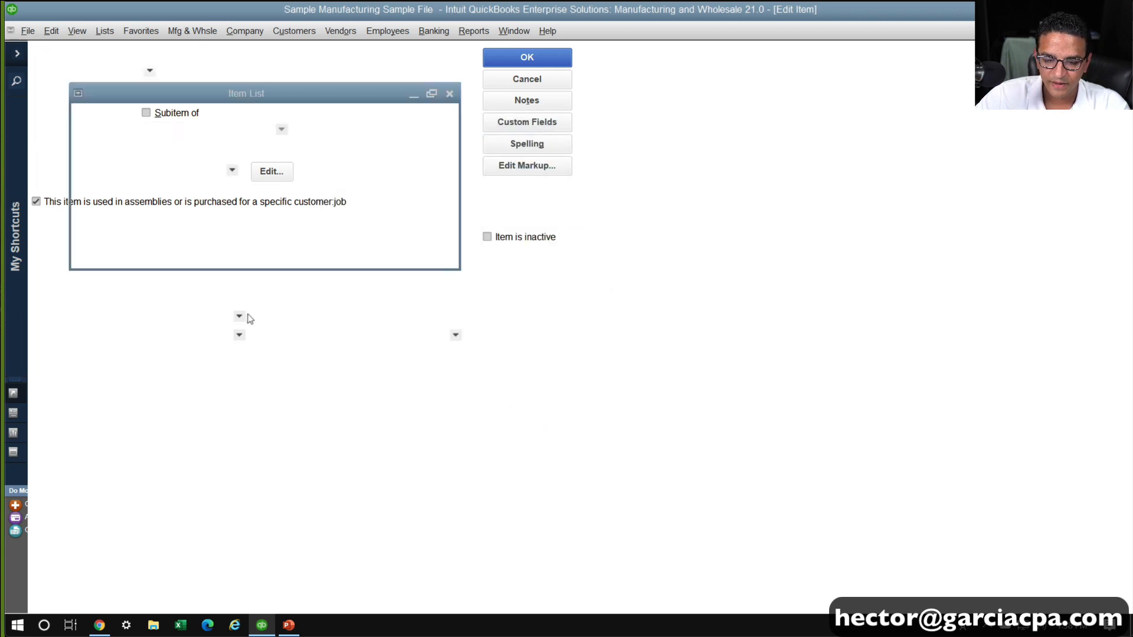
key("Return")
Set the Water H2O item's cost to .01 per oz, save it, and widen the item list's Name column
double_click(55, 127)
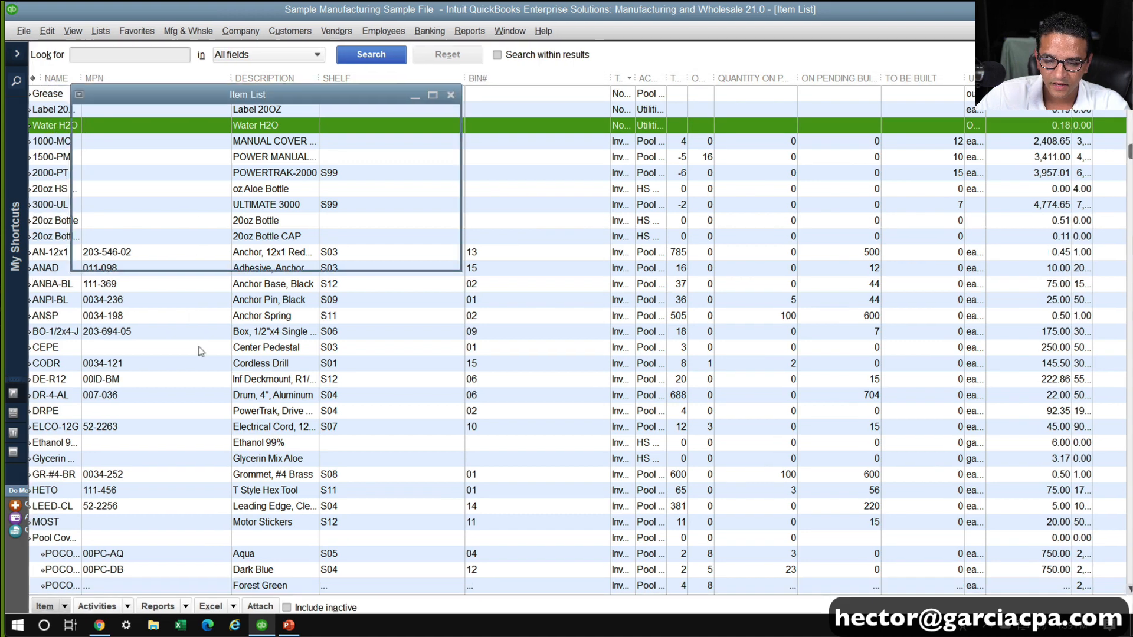
left_click(153, 295)
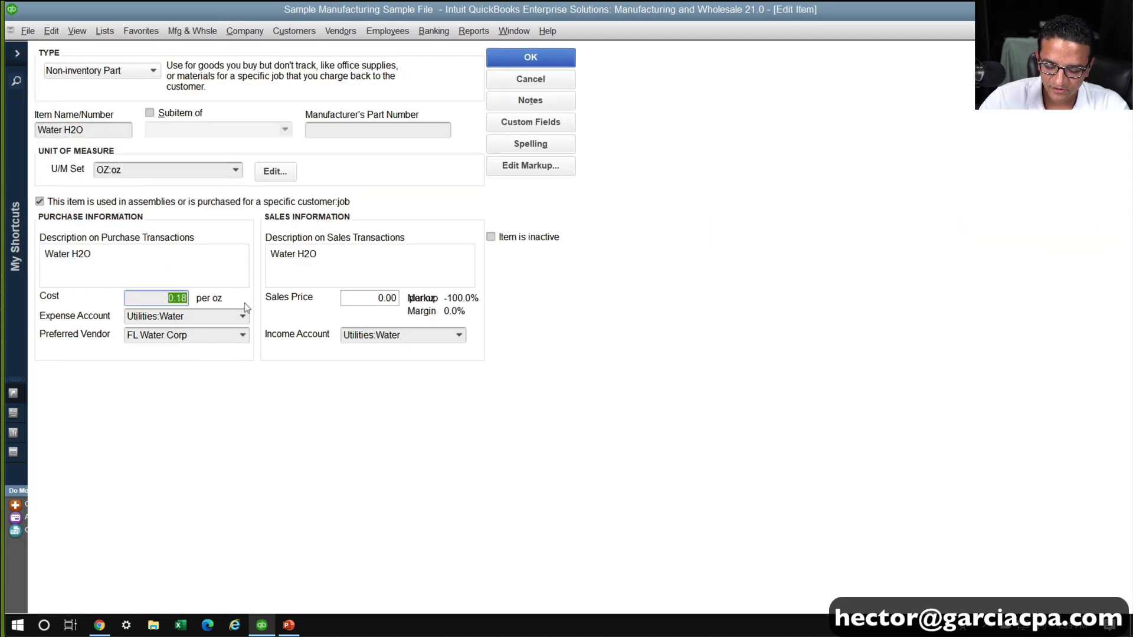
type("1")
key("Tab")
left_click_drag(134, 296, 260, 294)
type(".01")
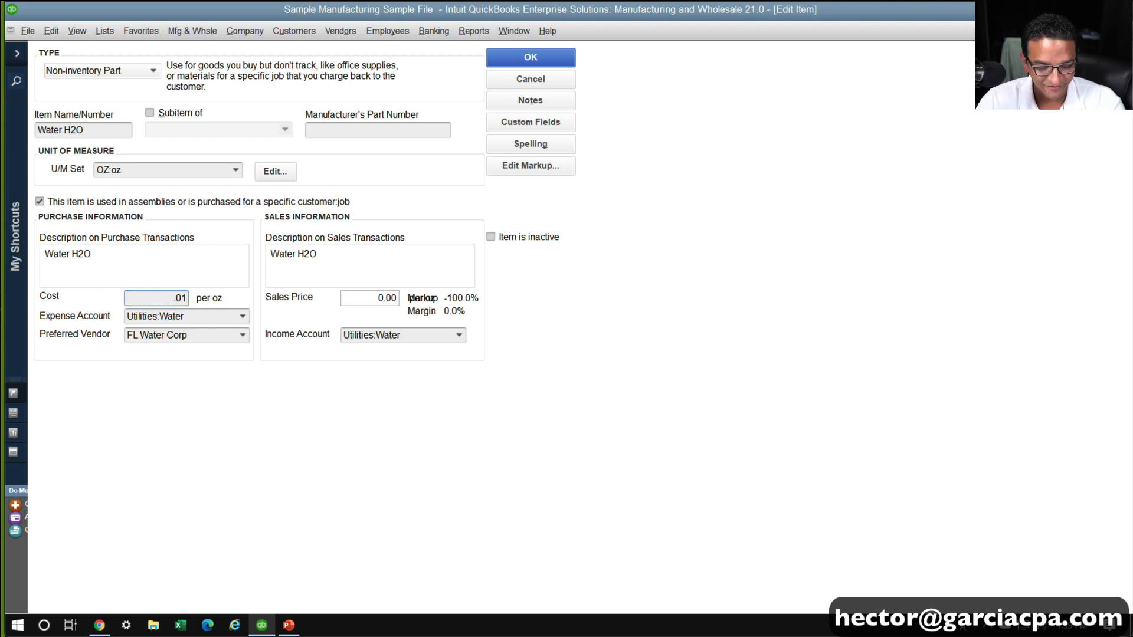
key("Tab")
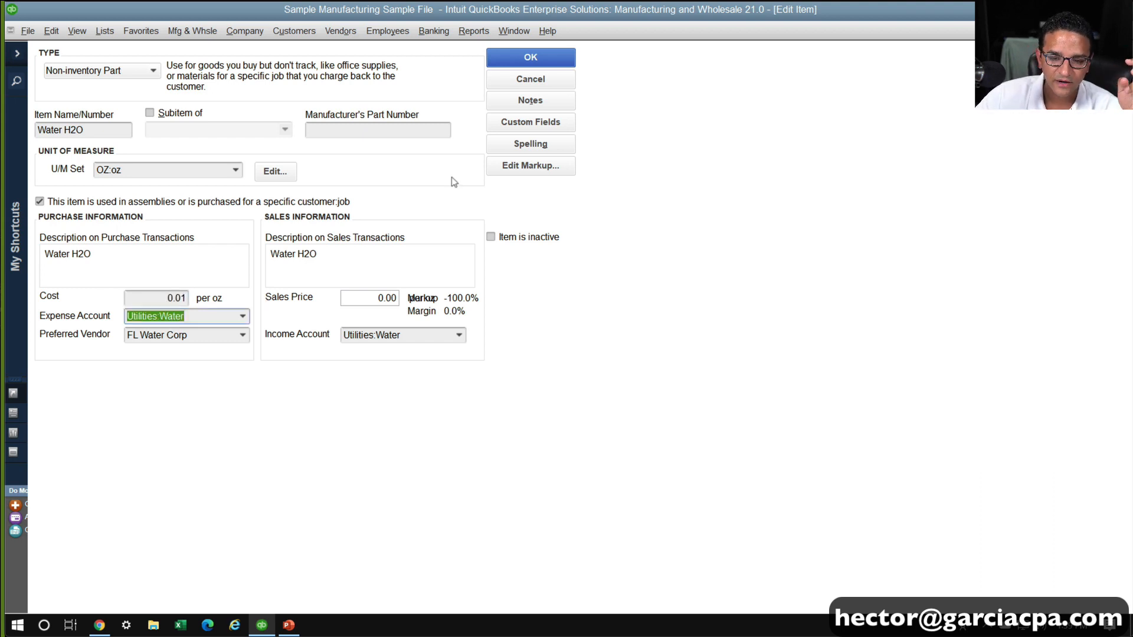
left_click(555, 63)
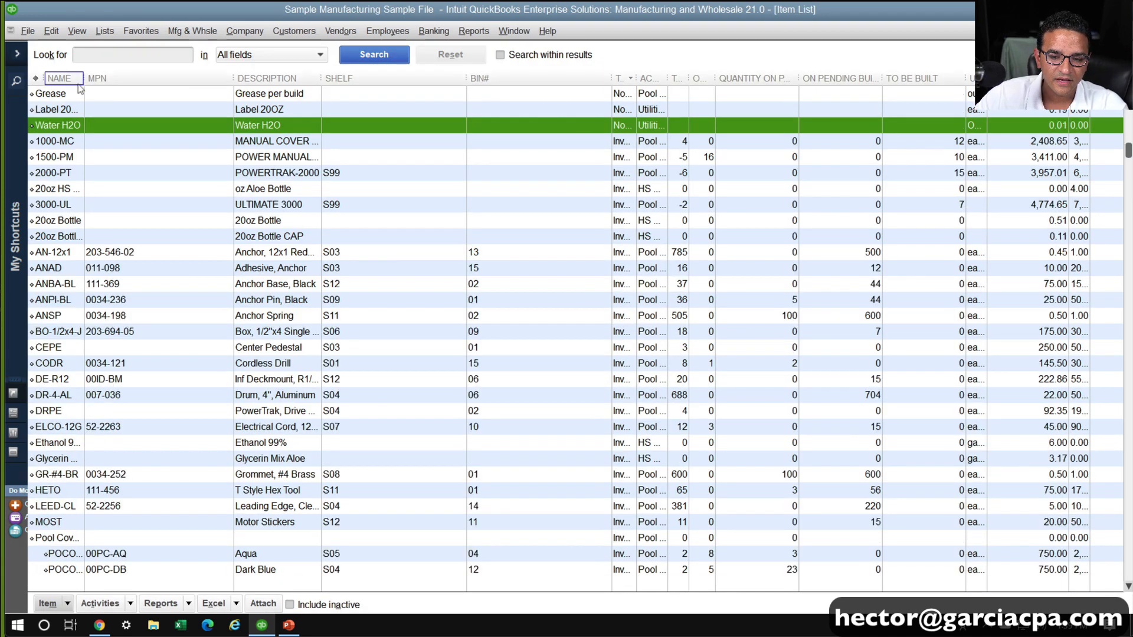
left_click_drag(84, 78, 136, 78)
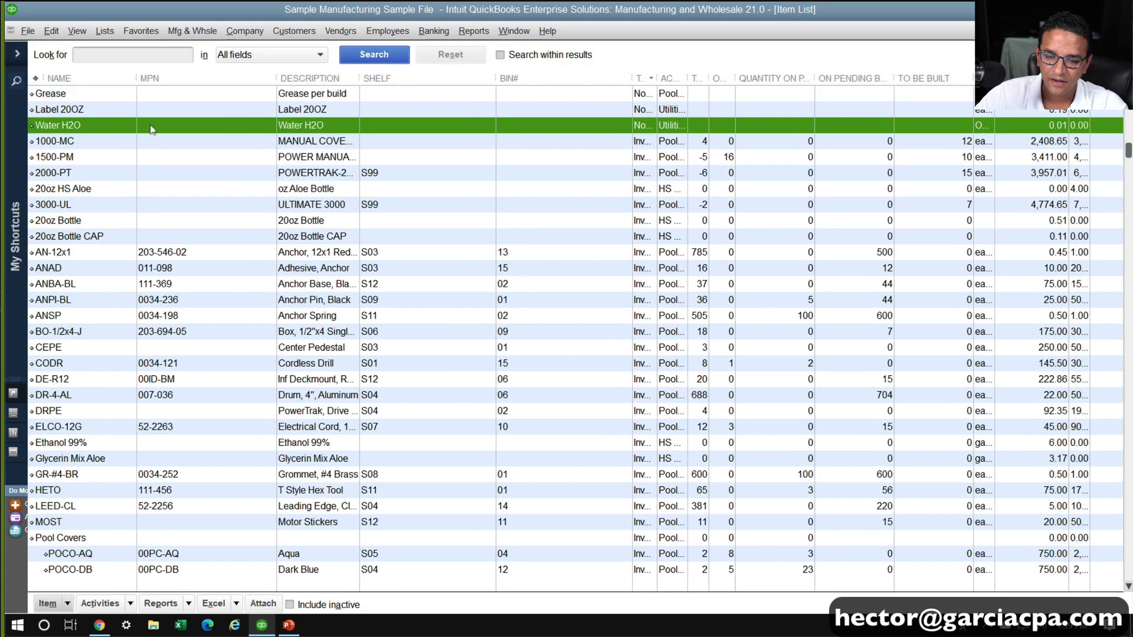
Open the full bill of materials of the 20oz HS Aloe assembly and add 1 oz of Water H2O
left_click(87, 192)
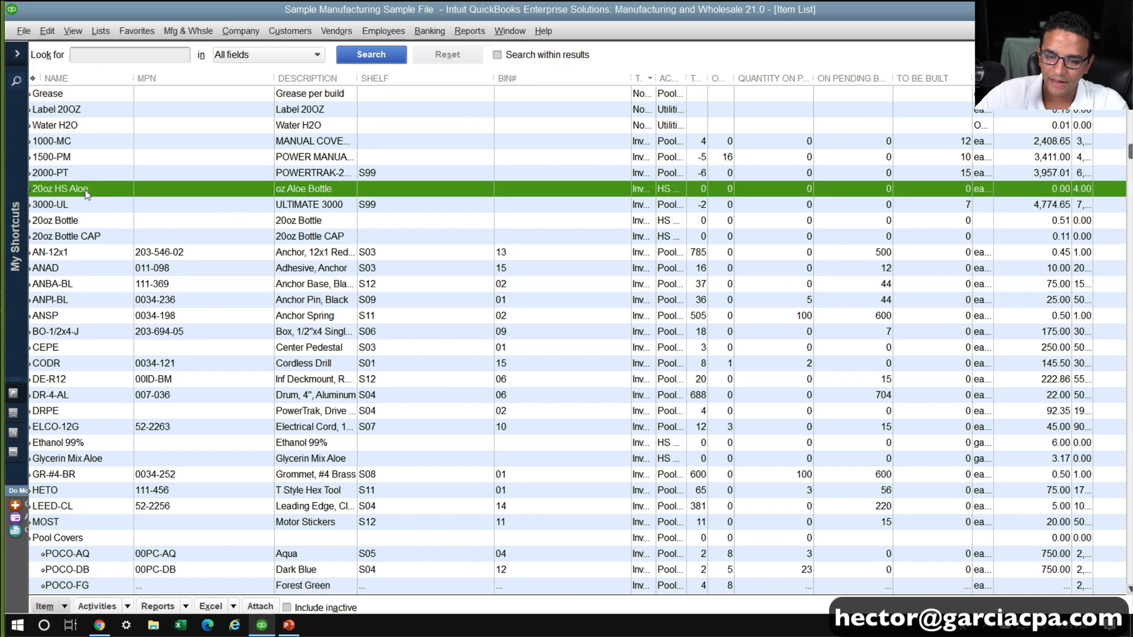
double_click(86, 192)
left_click(546, 386)
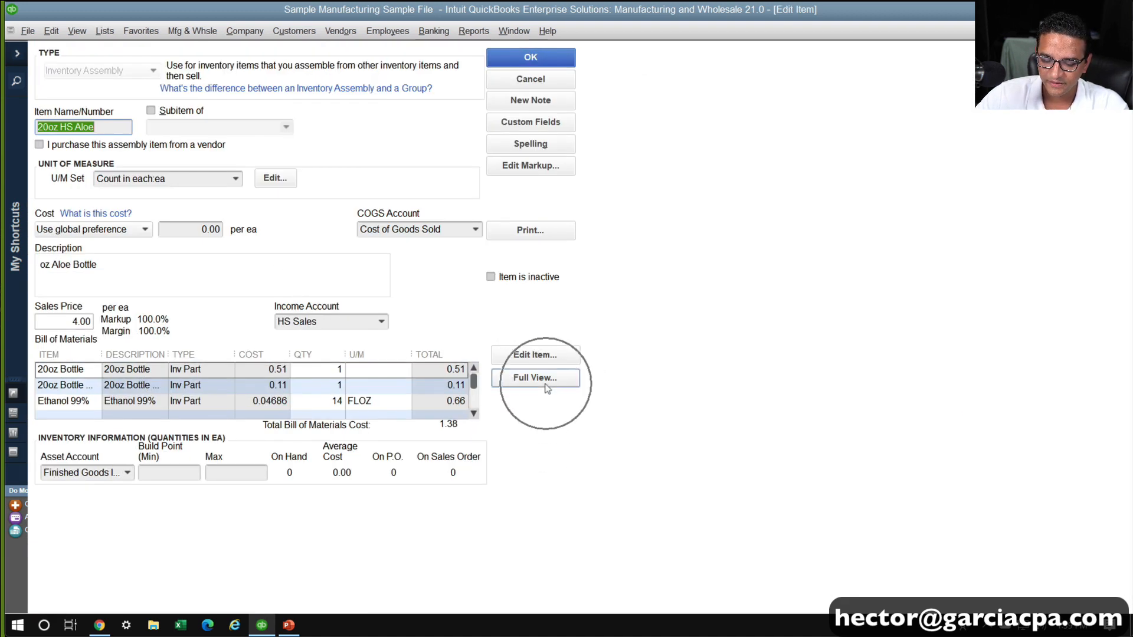
left_click(348, 223)
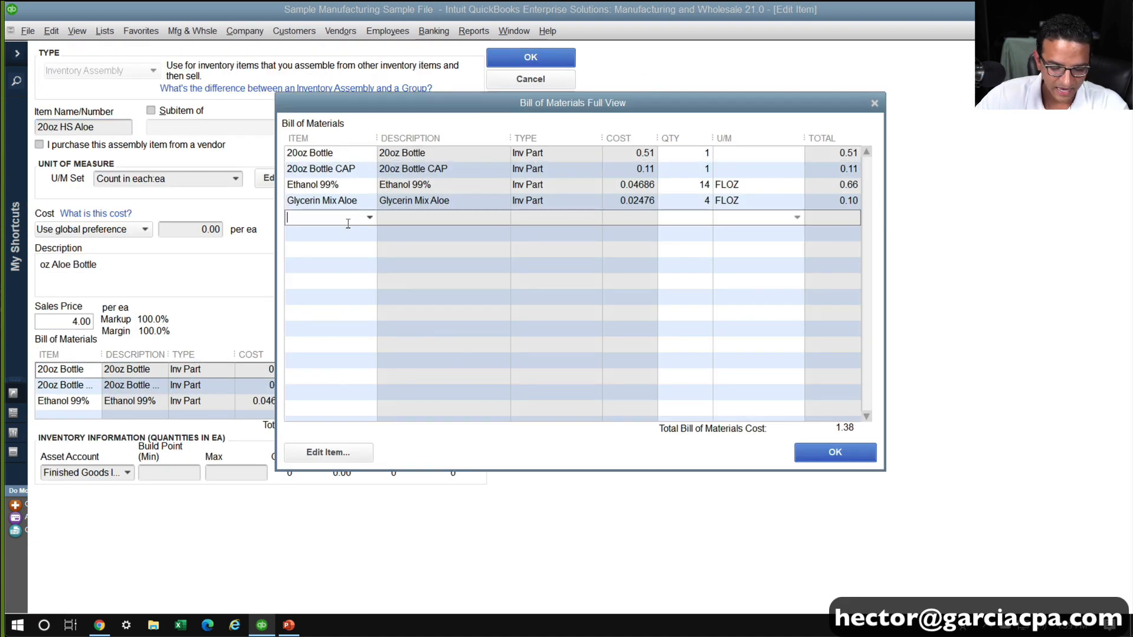
type("Water H2O")
key("Tab")
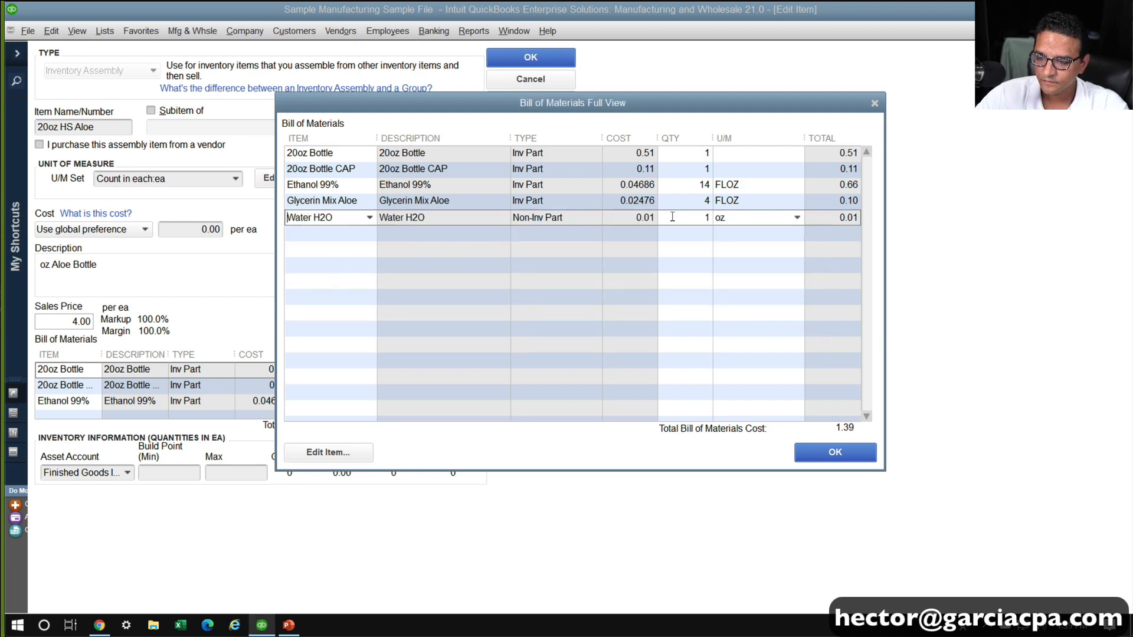
left_click(686, 232)
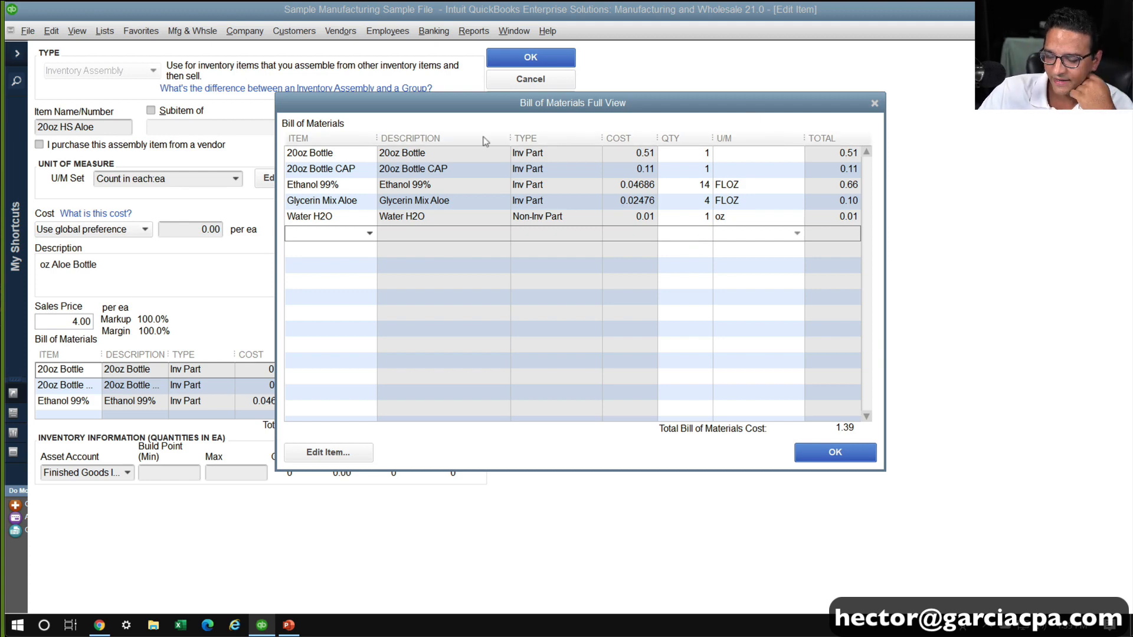
Add the Labor 1 $20/hr service item as a new line in the bill of materials
left_click(322, 235)
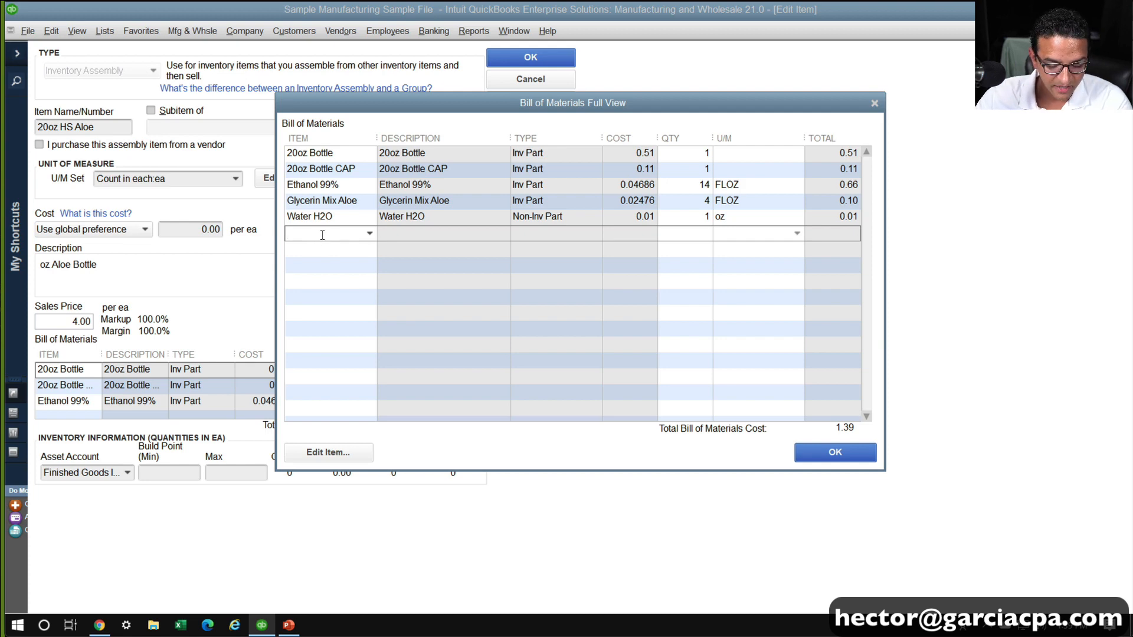
type("Labor")
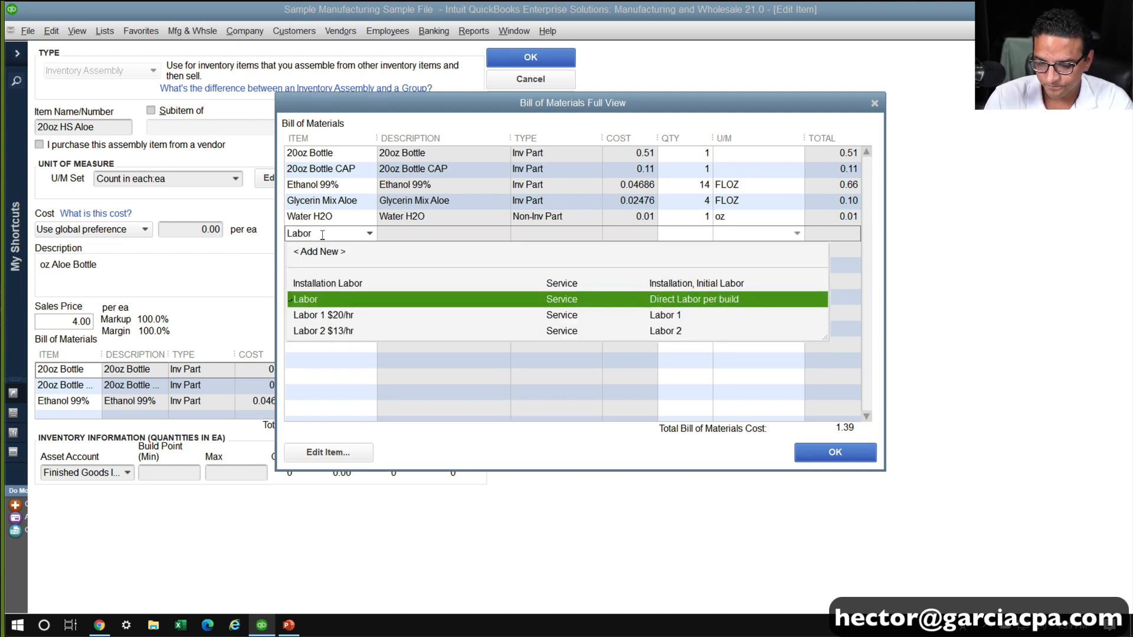
key("Down")
key("Tab")
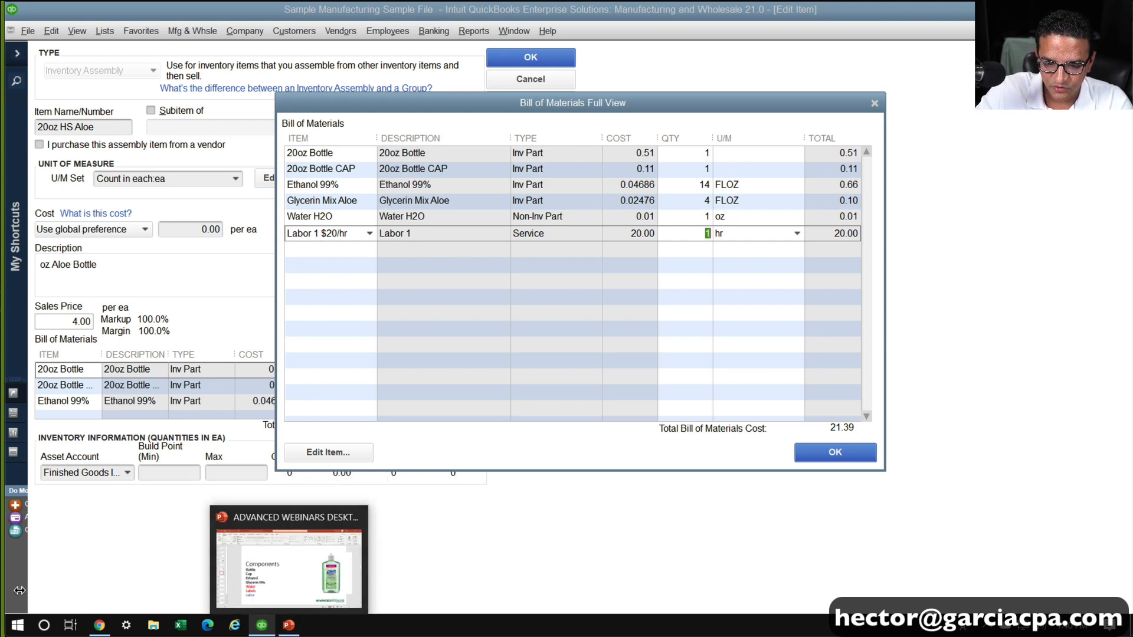
Switch to Excel with a blank workbook and fill the labor calculation's H2 formula down to H3
left_click(181, 626)
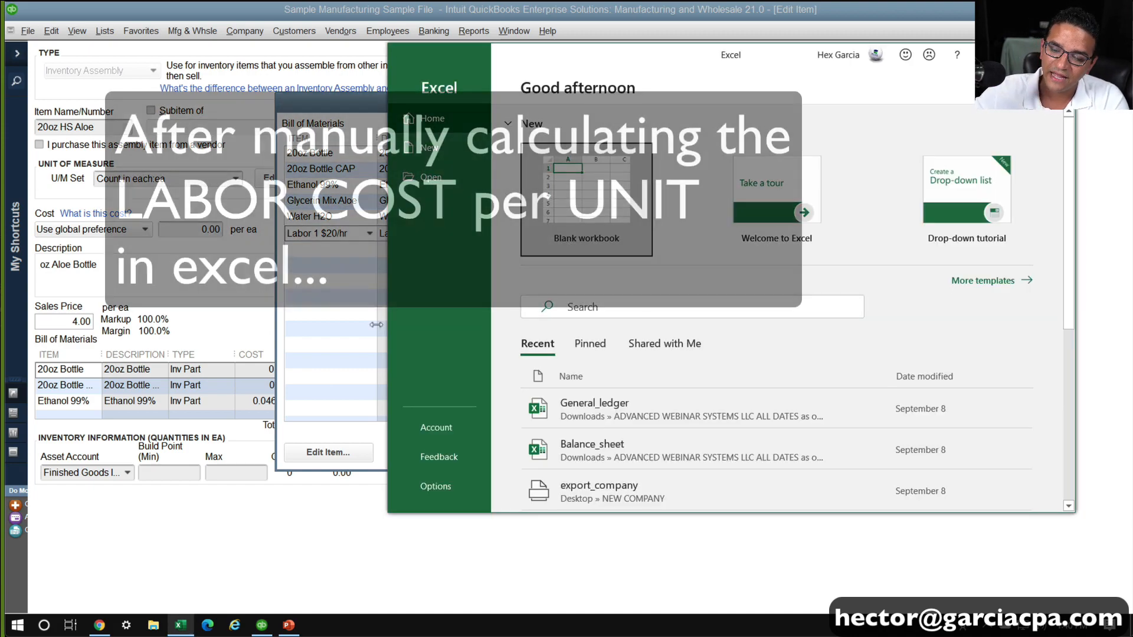
left_click(555, 205)
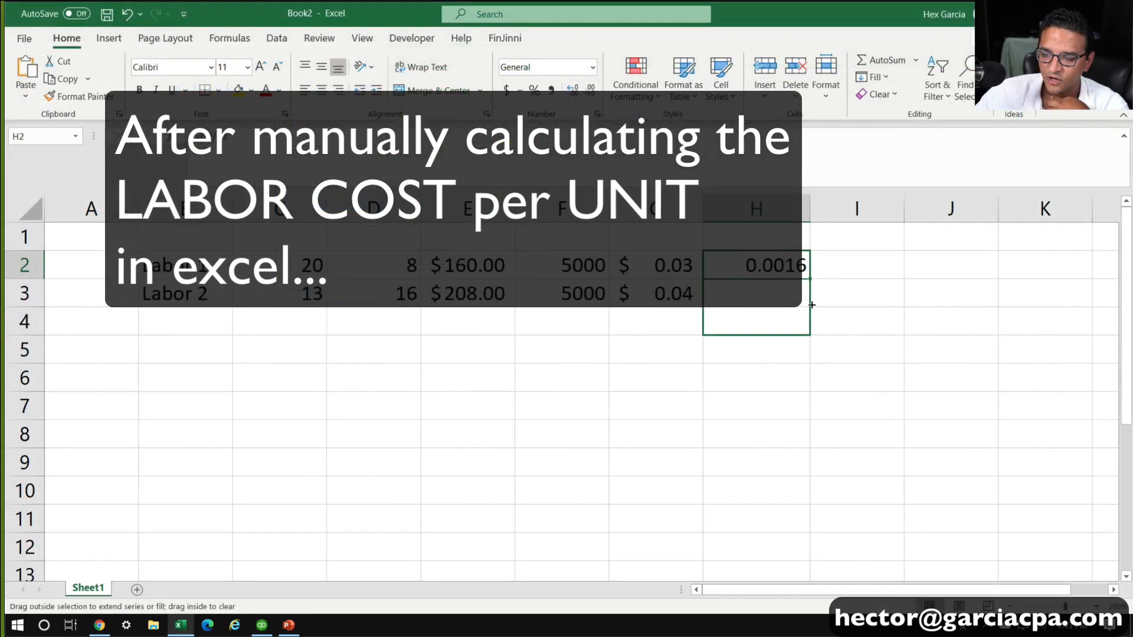
left_click_drag(767, 322, 767, 298)
left_click(774, 357)
Examine the total cost, 5000-unit quantity, cost per unit and hours per unit for Labor 1 and Labor 2 in the worksheet
left_click_drag(477, 262, 476, 293)
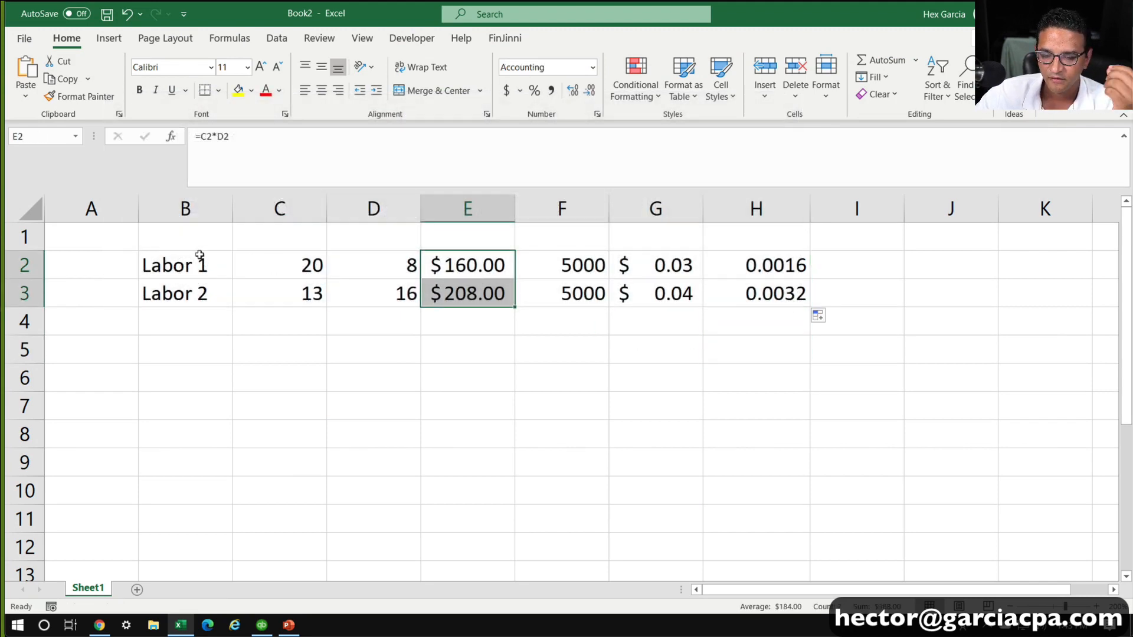
left_click_drag(197, 254, 191, 291)
left_click_drag(569, 262, 570, 288)
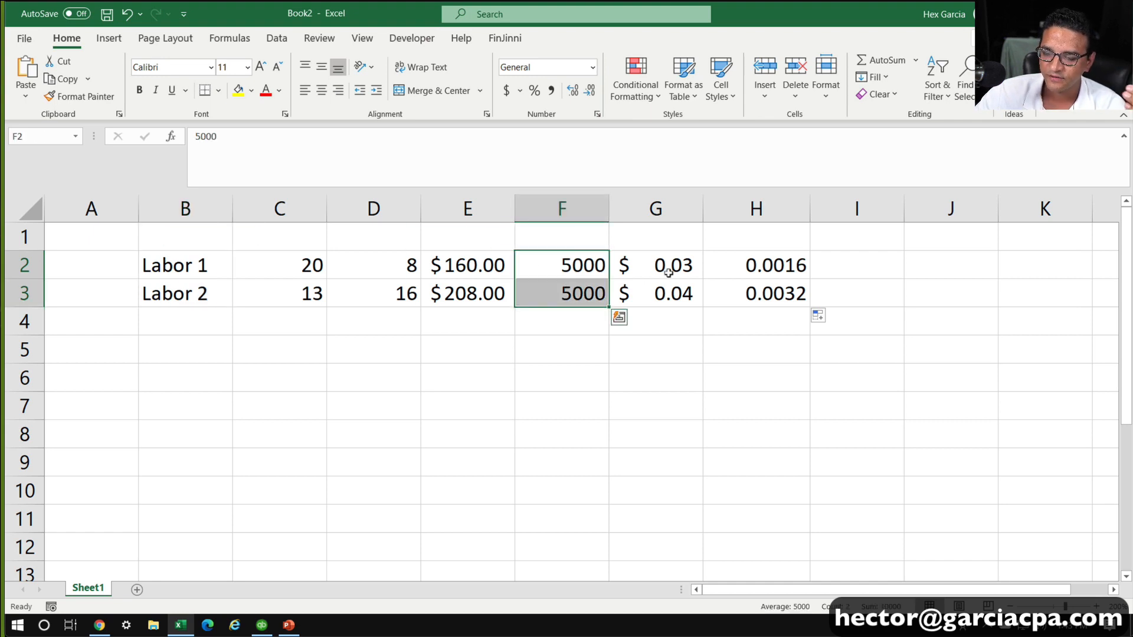
left_click(661, 266)
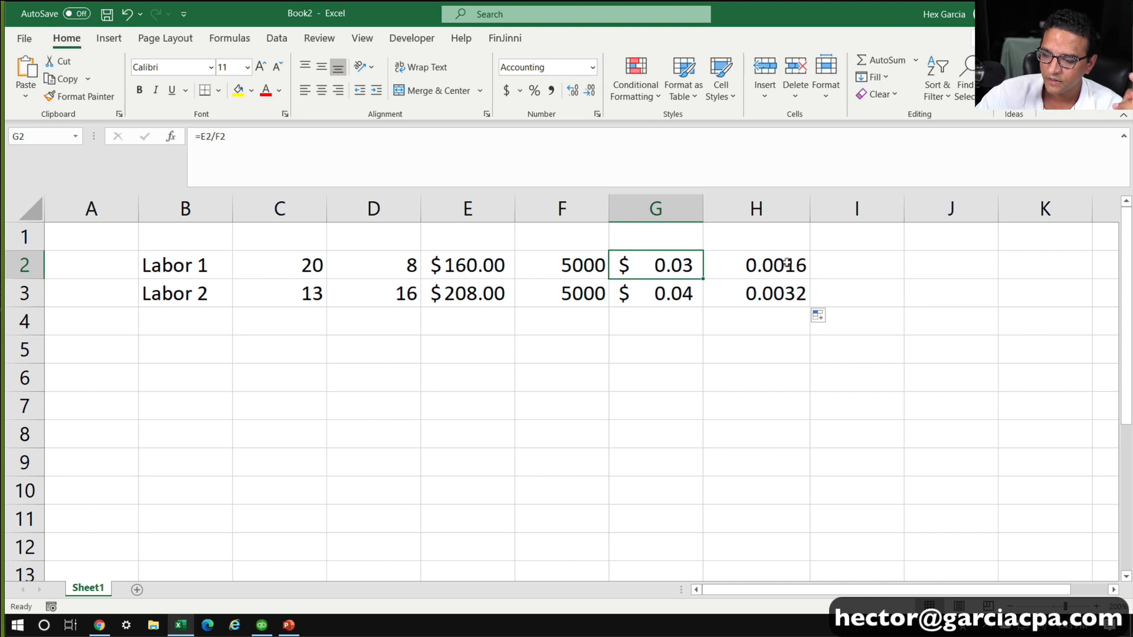
left_click_drag(790, 265, 787, 281)
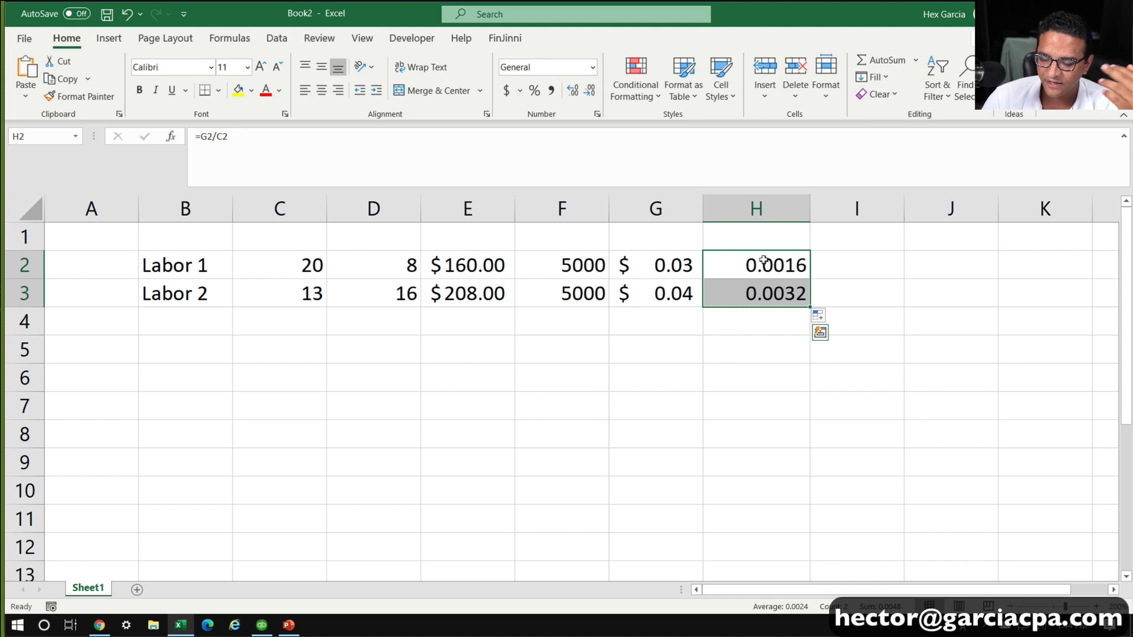
left_click(657, 263)
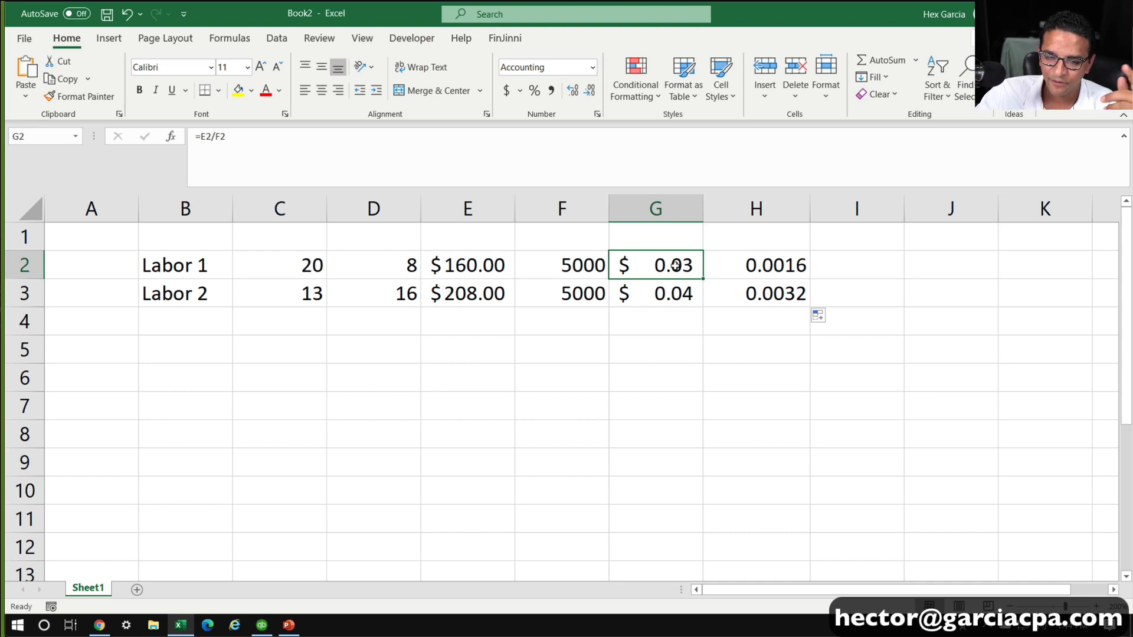
left_click(218, 261)
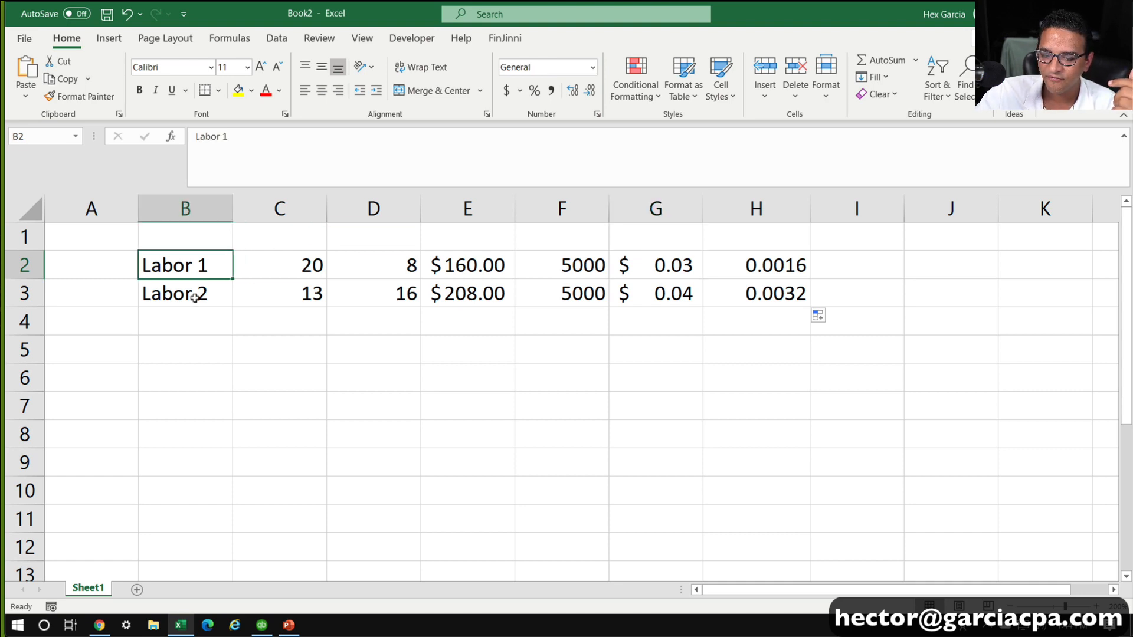
left_click(655, 289)
left_click(185, 283)
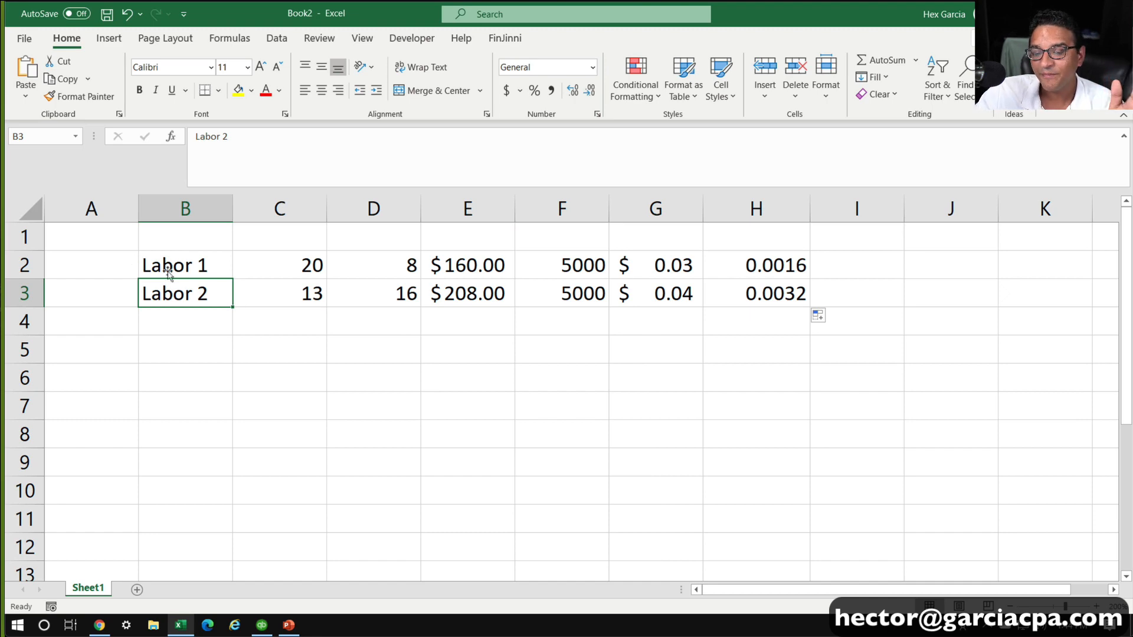
left_click(643, 289)
left_click(207, 298)
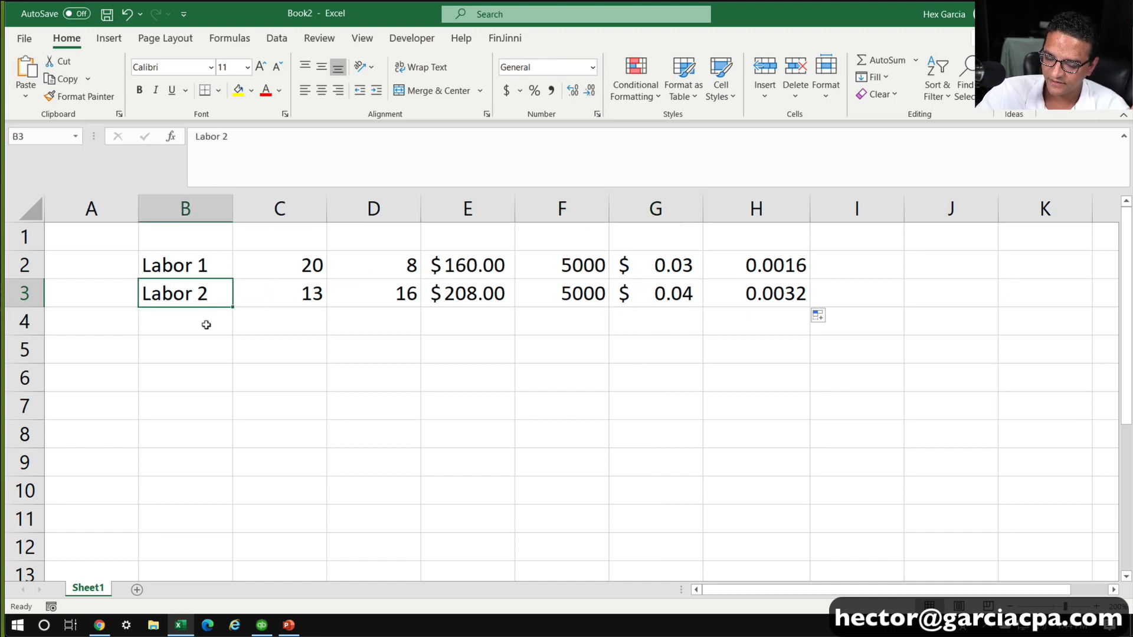
Return to QuickBooks and set the Labor 1 $20/hr line to a quantity of 0.1 with min as its unit
left_click(260, 622)
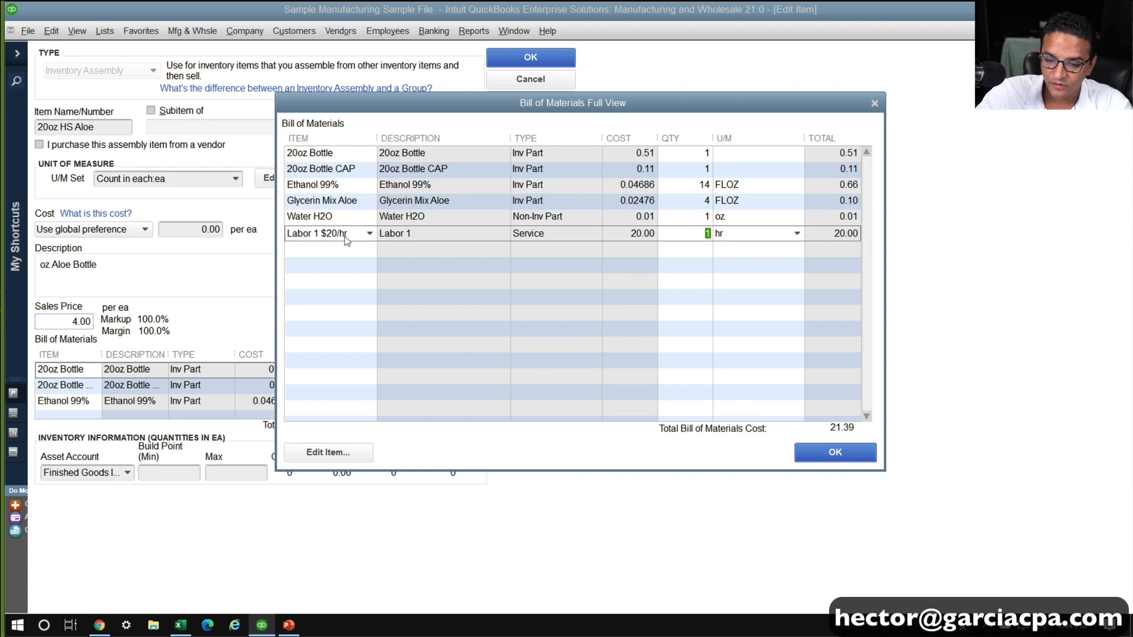
left_click(799, 235)
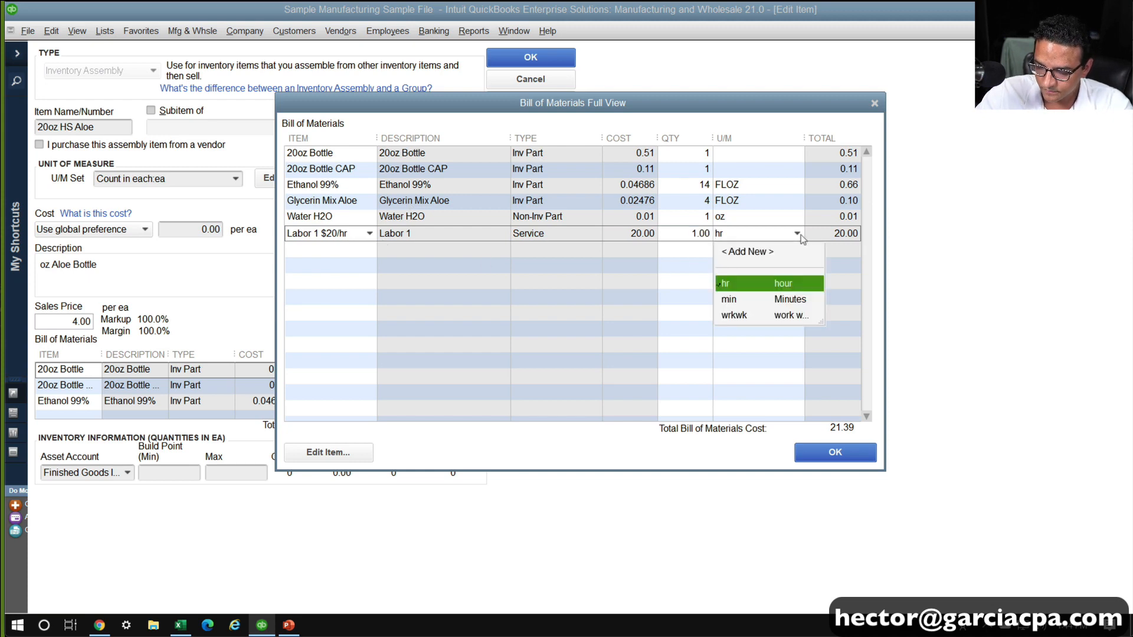
left_click(798, 235)
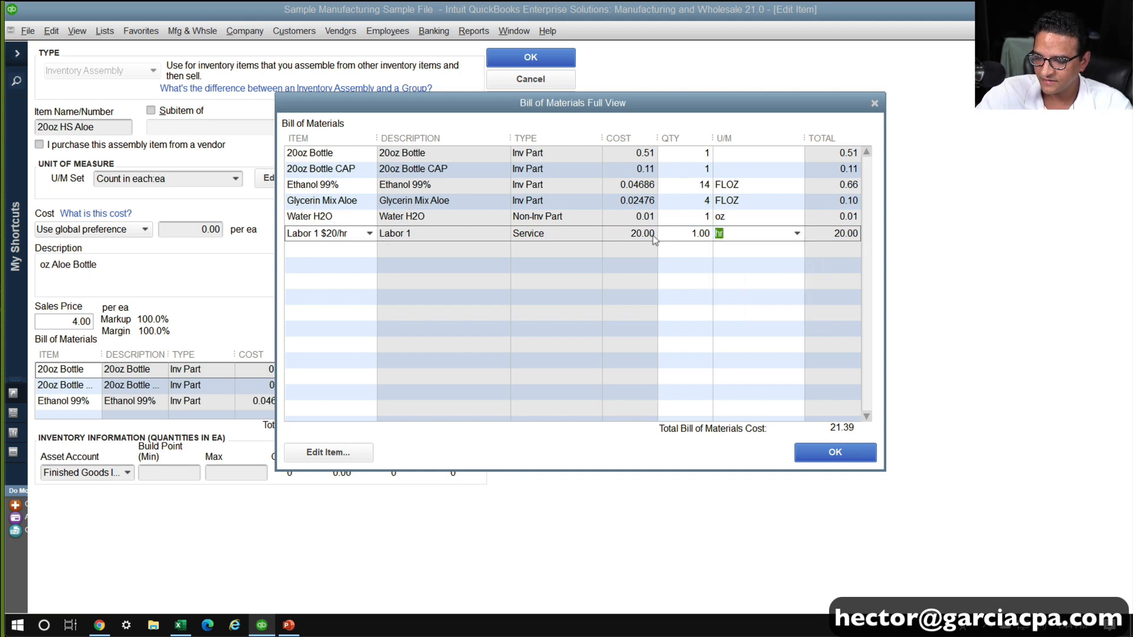
left_click(690, 237)
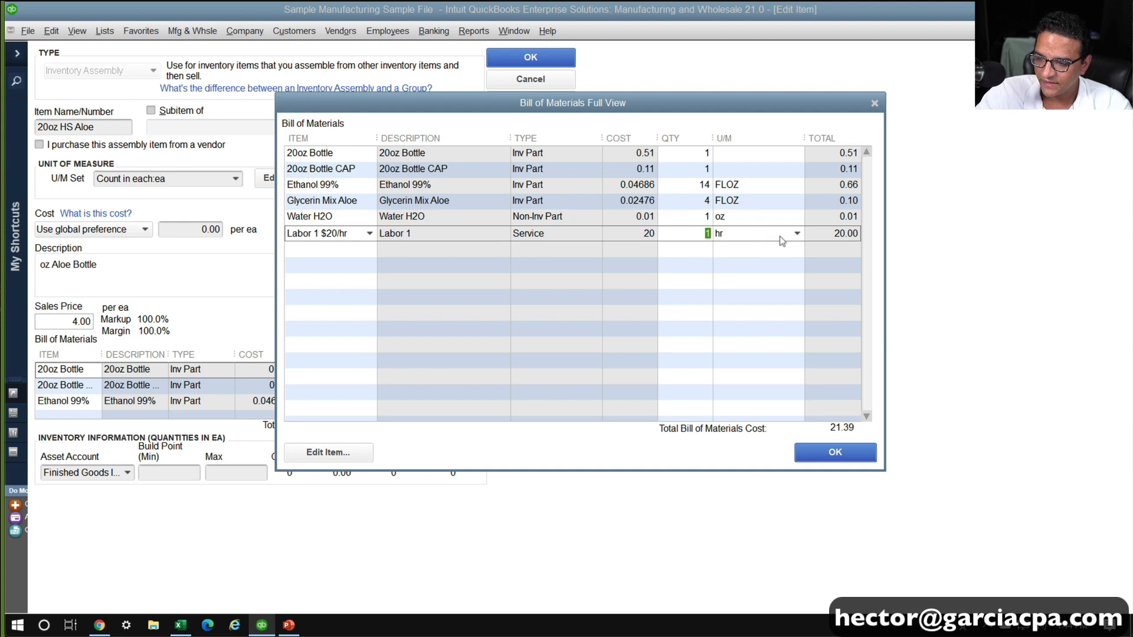
left_click(796, 235)
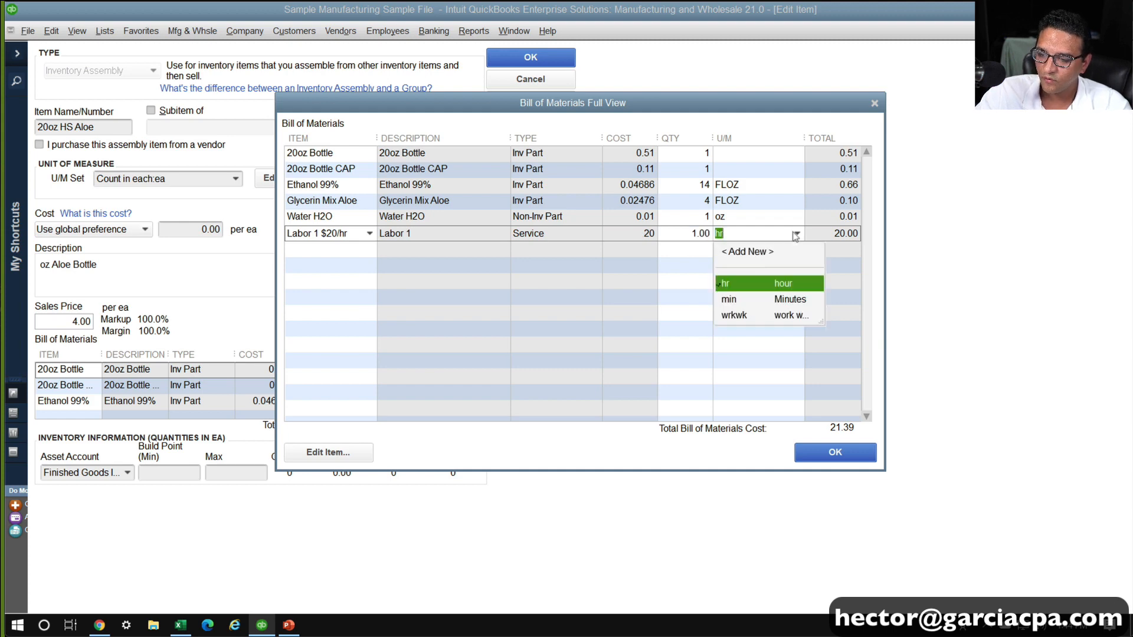
left_click(738, 308)
left_click(682, 236)
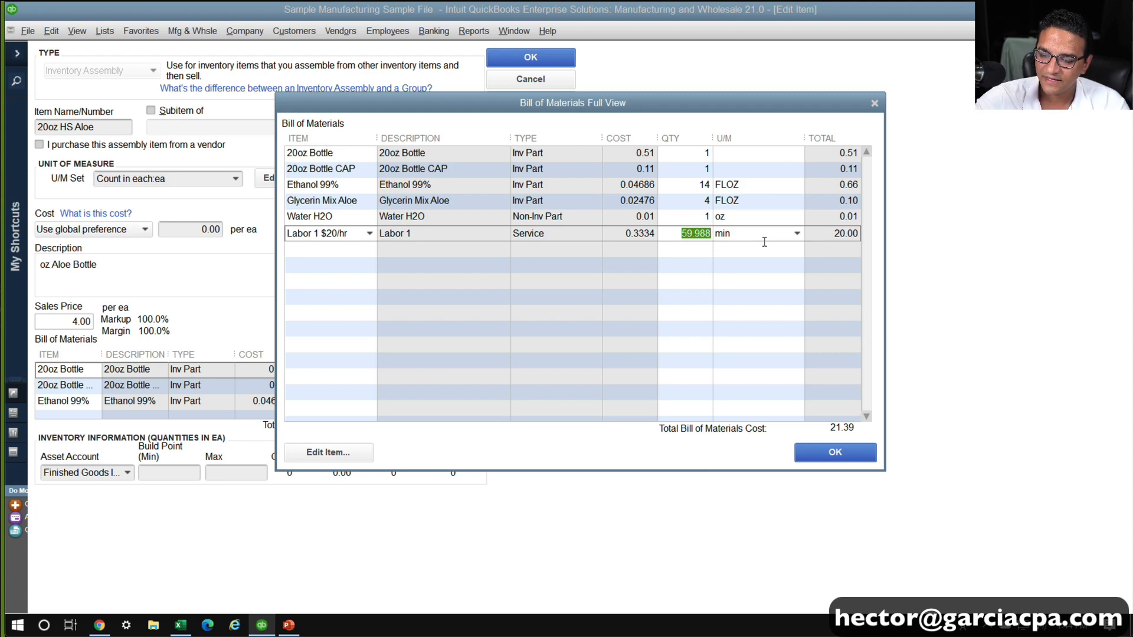
type("0.1")
key("Tab")
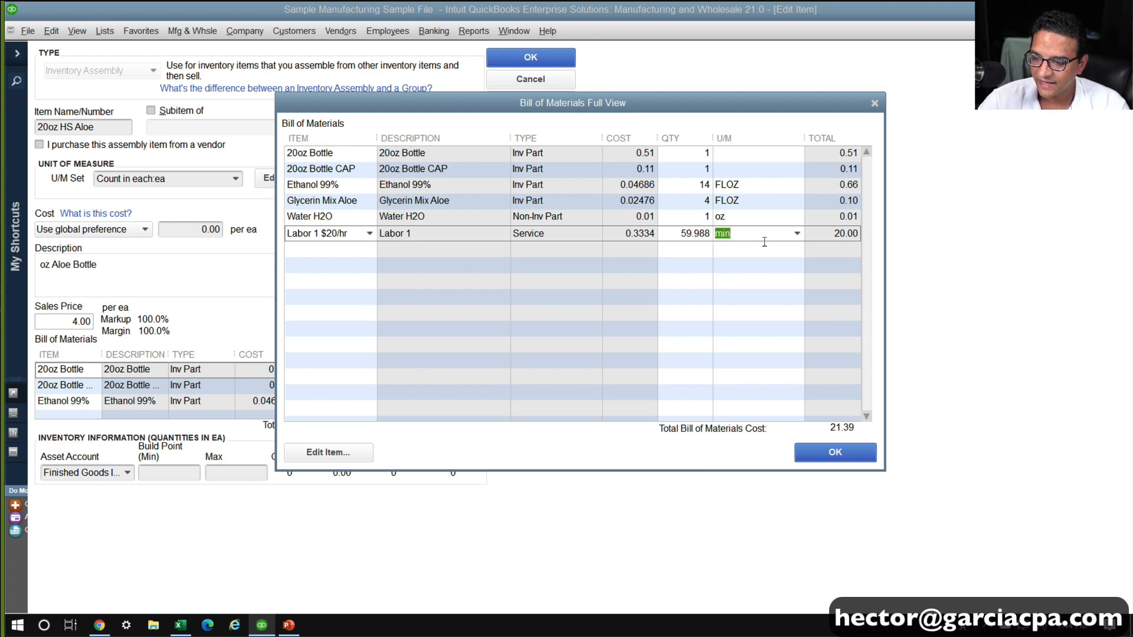
Add the Labor 2 $13/hr service item on the line below Labor 1 in the bill of materials
left_click(347, 255)
type("Labor")
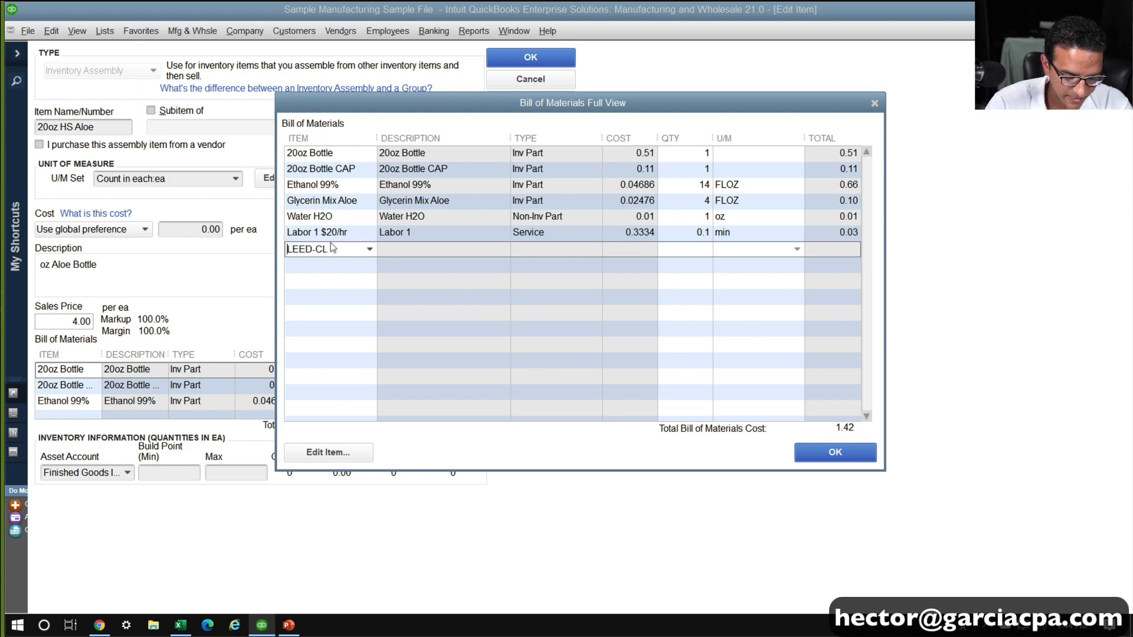
key("Down")
key("Down")
key("Tab")
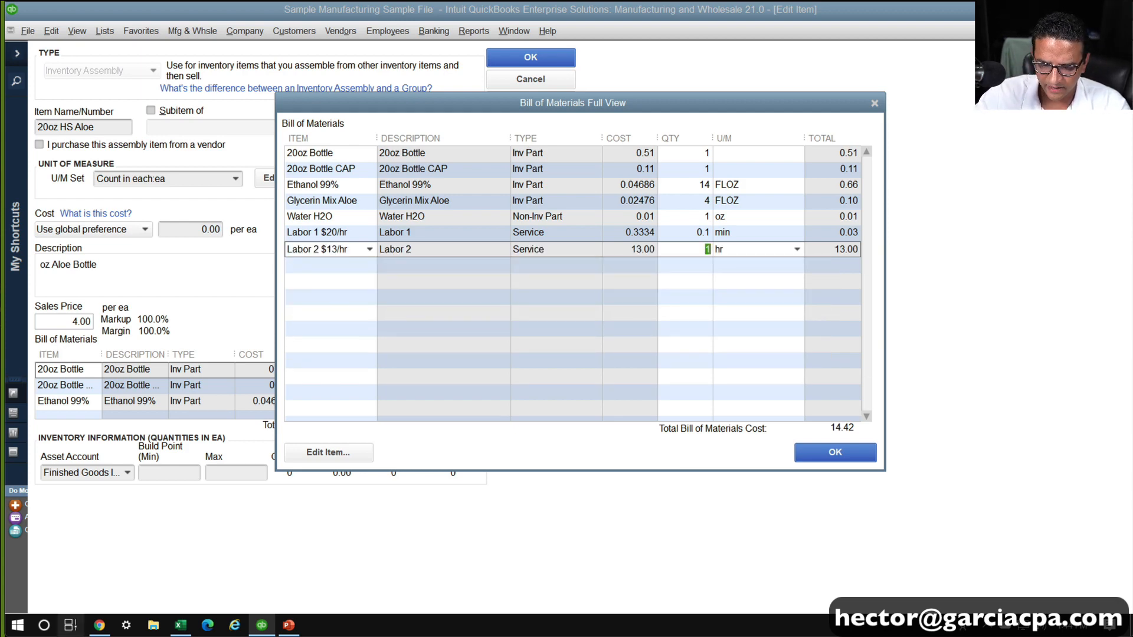
Check Labor 2's cost per unit in the Excel worksheet, and set its bill of materials line in QuickBooks to 0.2 min
left_click(288, 625)
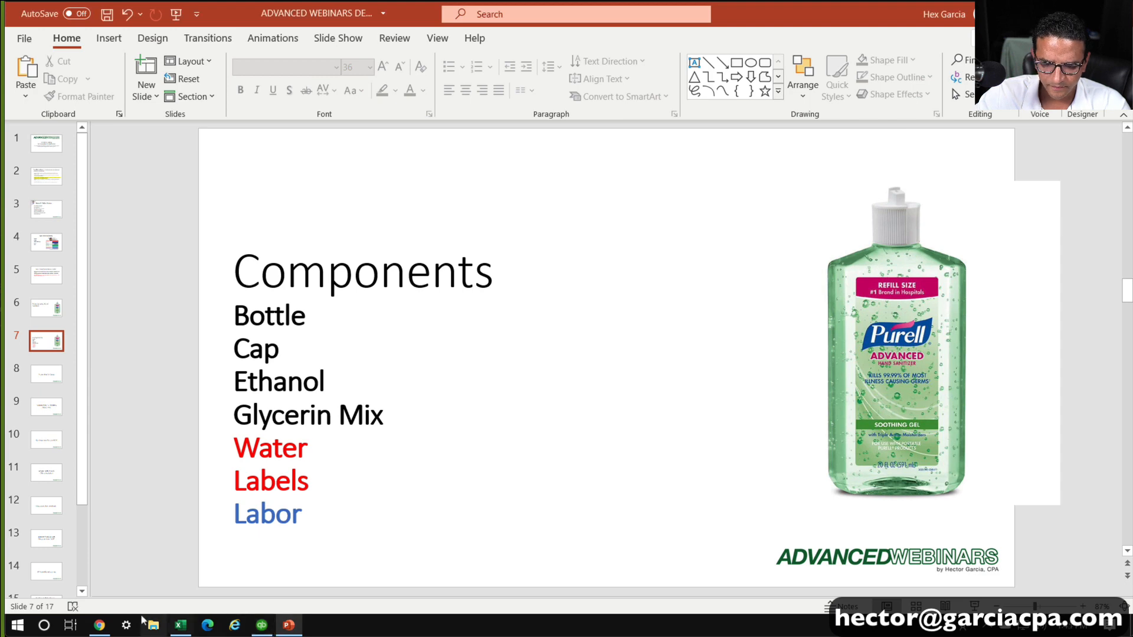
left_click(180, 625)
left_click(651, 292)
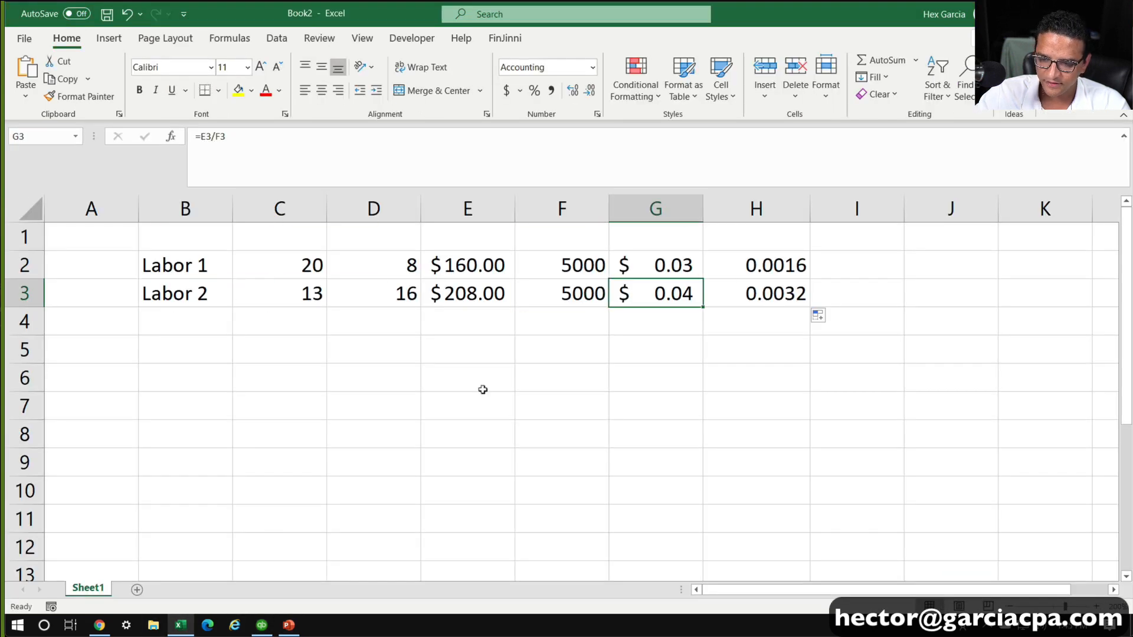
left_click(262, 625)
Review the minute quantities and line totals of the Labor 1 and Labor 2 components in the bill of materials
left_click(683, 235)
left_click_drag(684, 234, 738, 244)
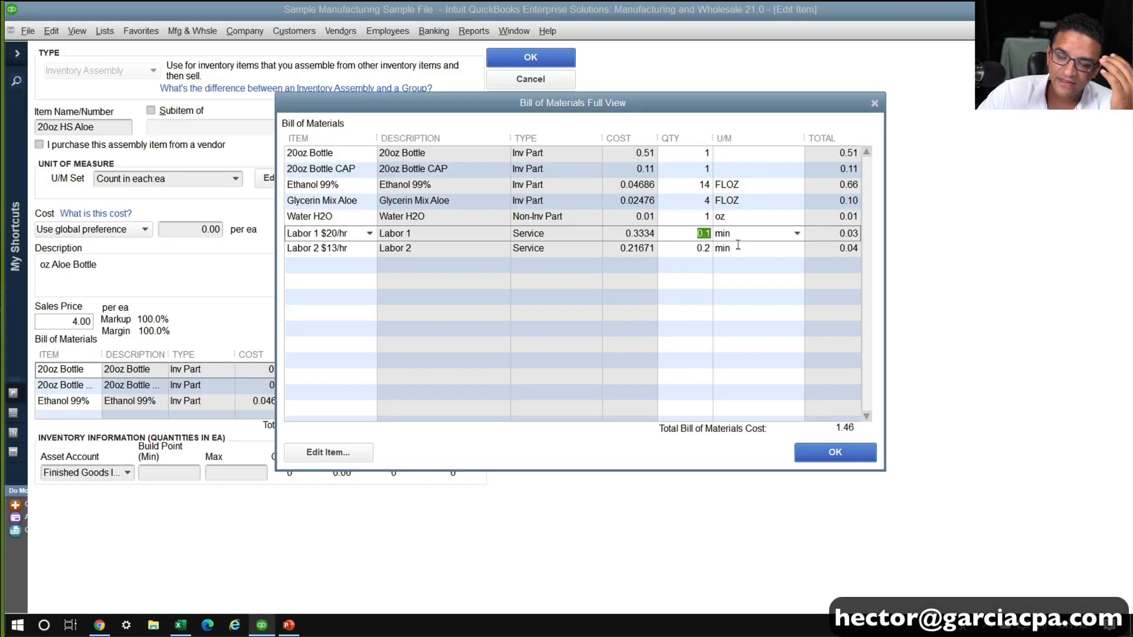
left_click(693, 235)
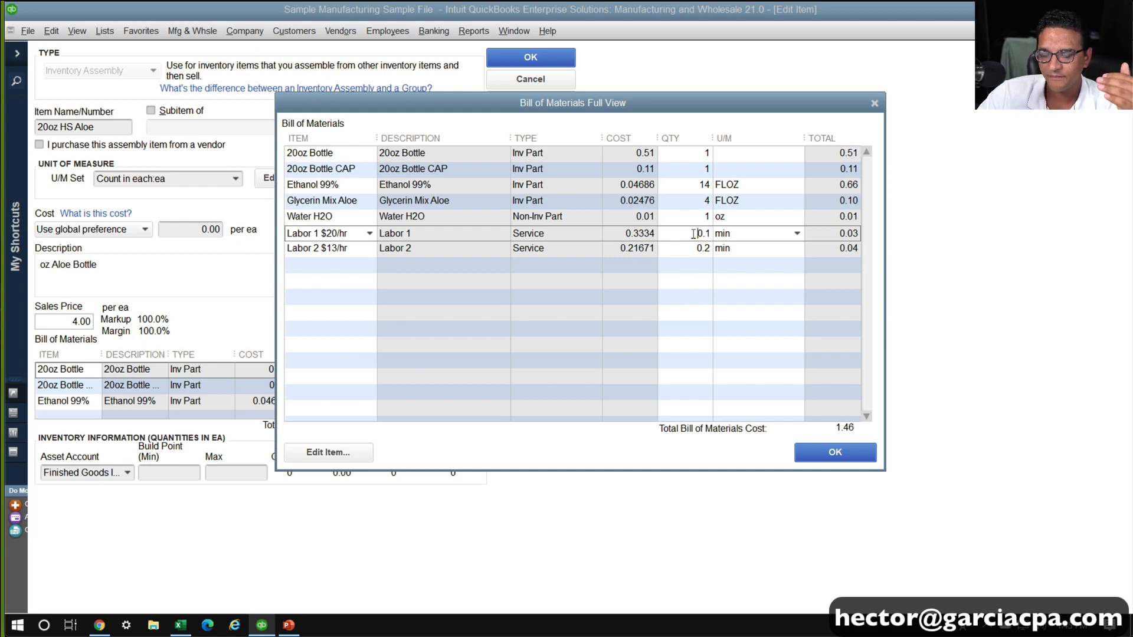
left_click_drag(693, 234, 750, 241)
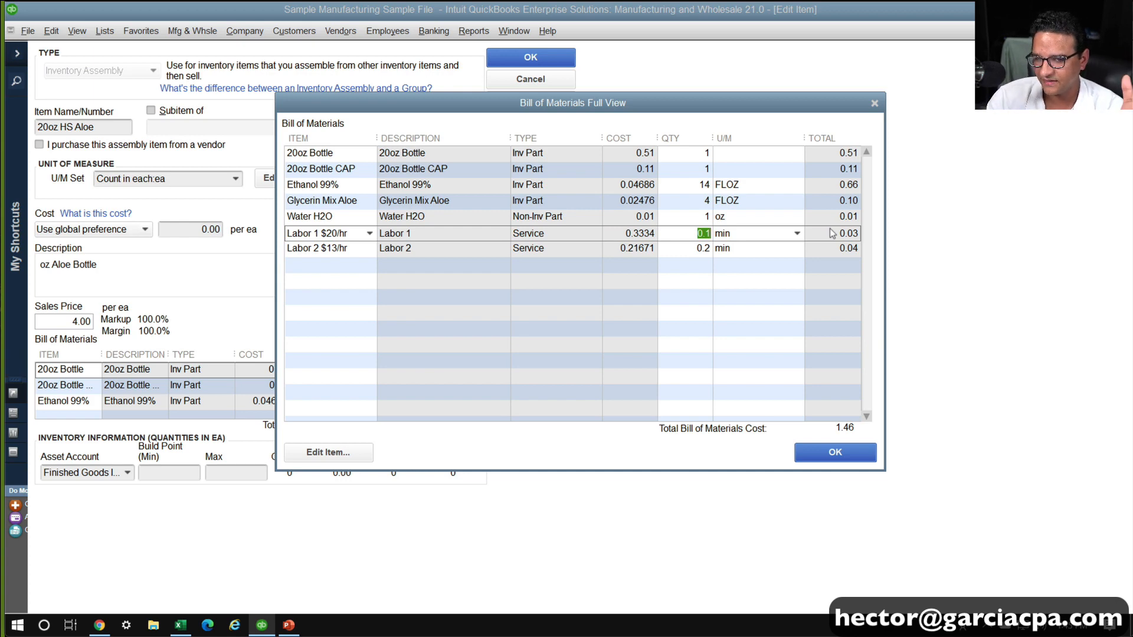
key("Down")
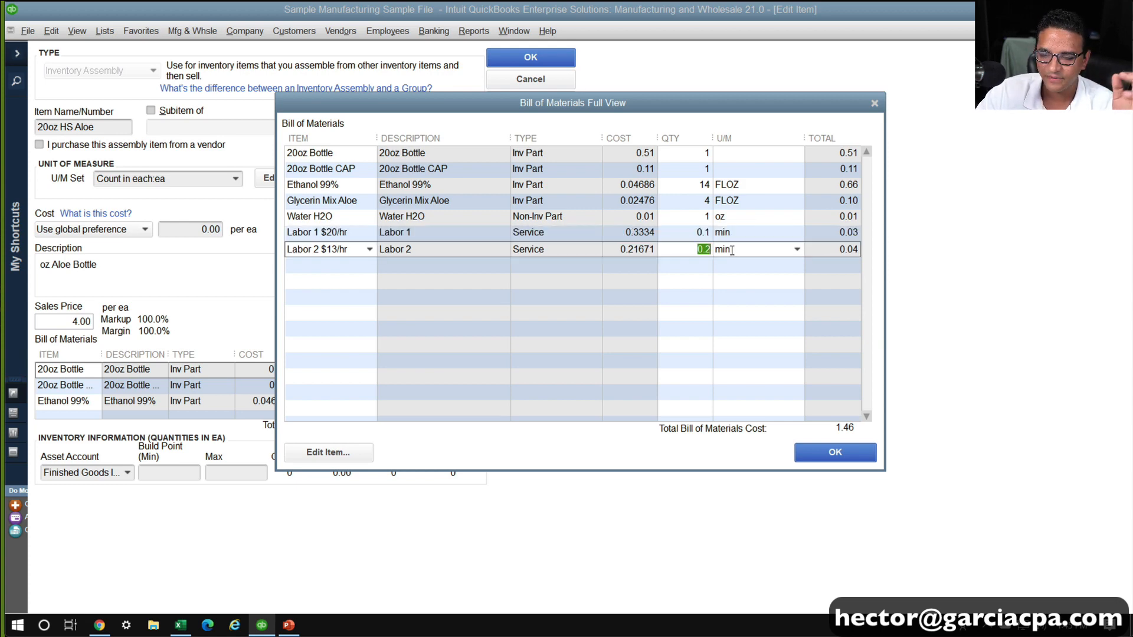
left_click(797, 269)
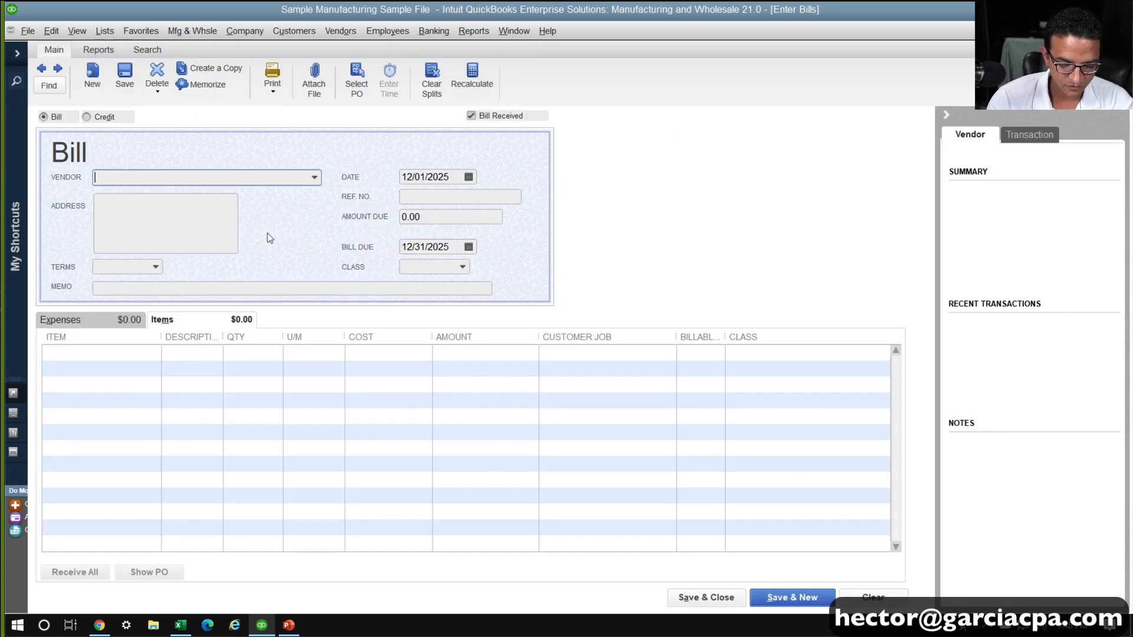
Choose MIami Printers LLC as the vendor on the new bill
type("Pr")
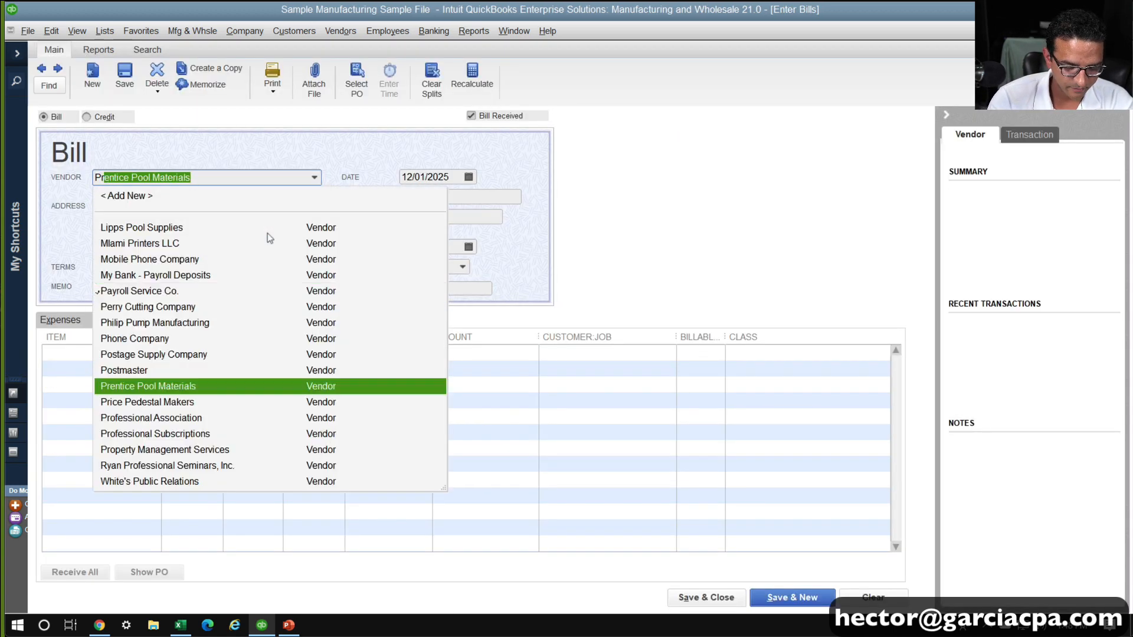
type("i")
left_click(144, 229)
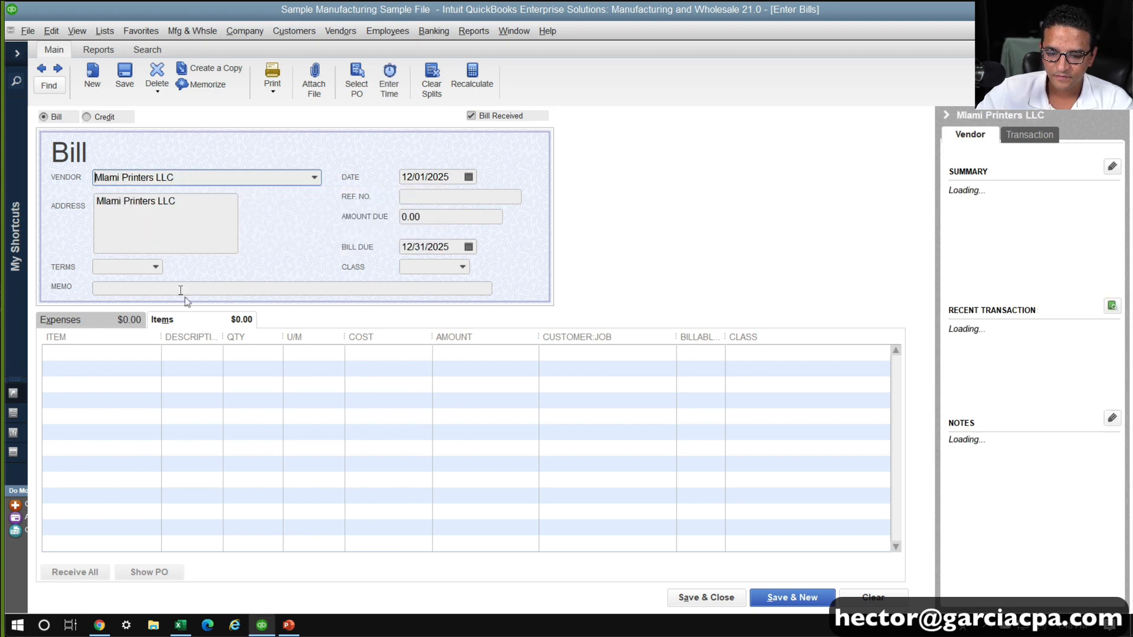
Add the Label 20OZ non-inventory part as the first item line of the MIami Printers LLC bill
left_click(105, 357)
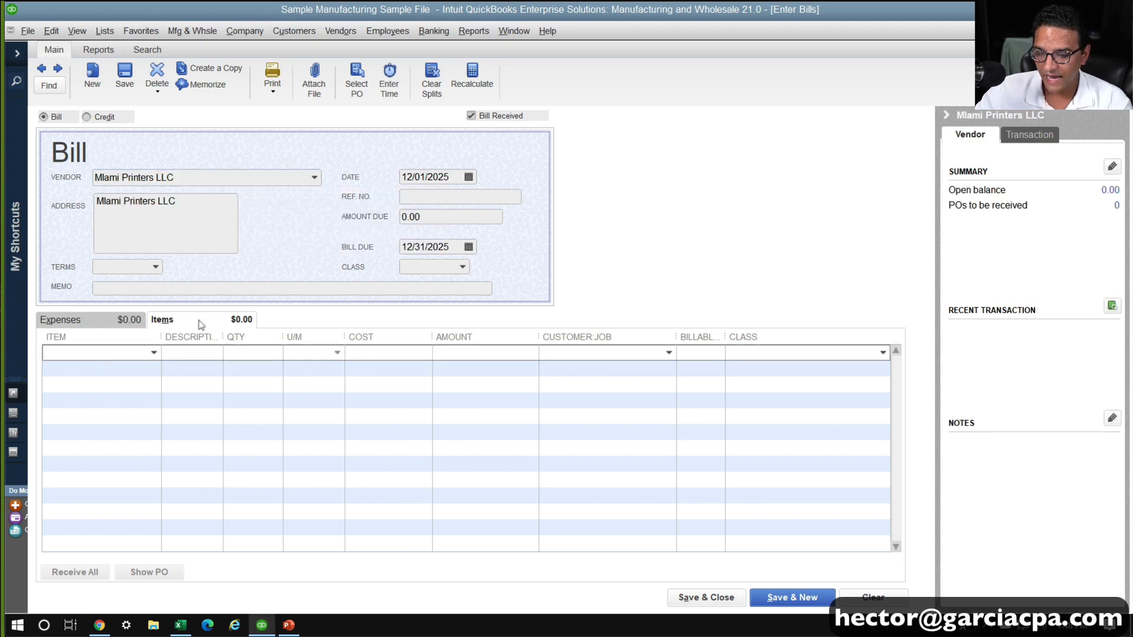
left_click(103, 320)
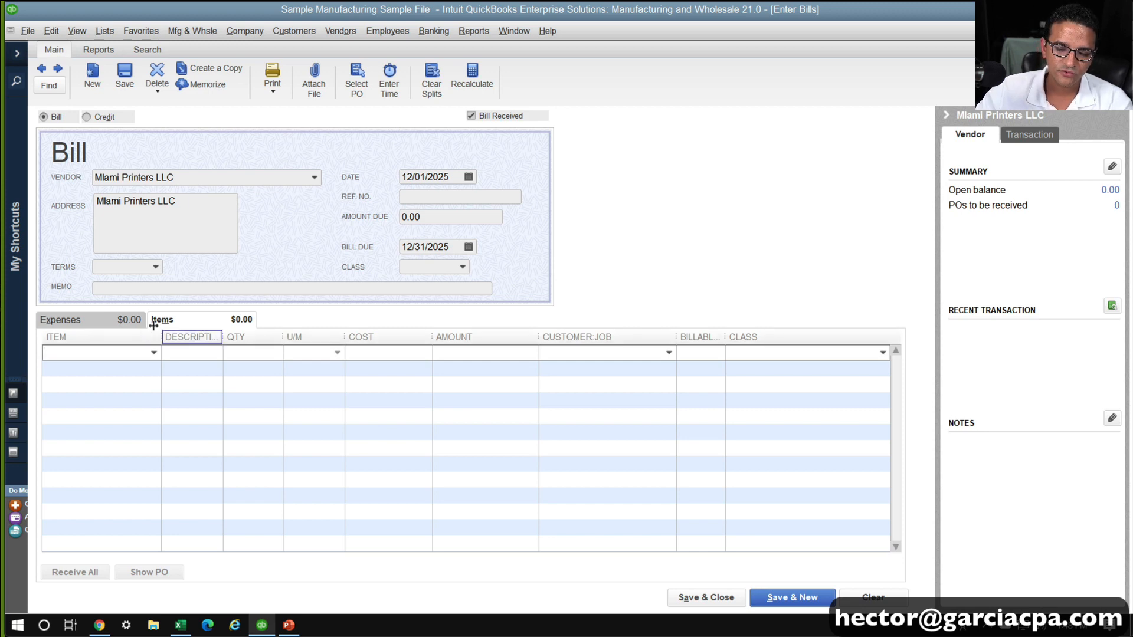
left_click(229, 324)
type("Label 20OZ")
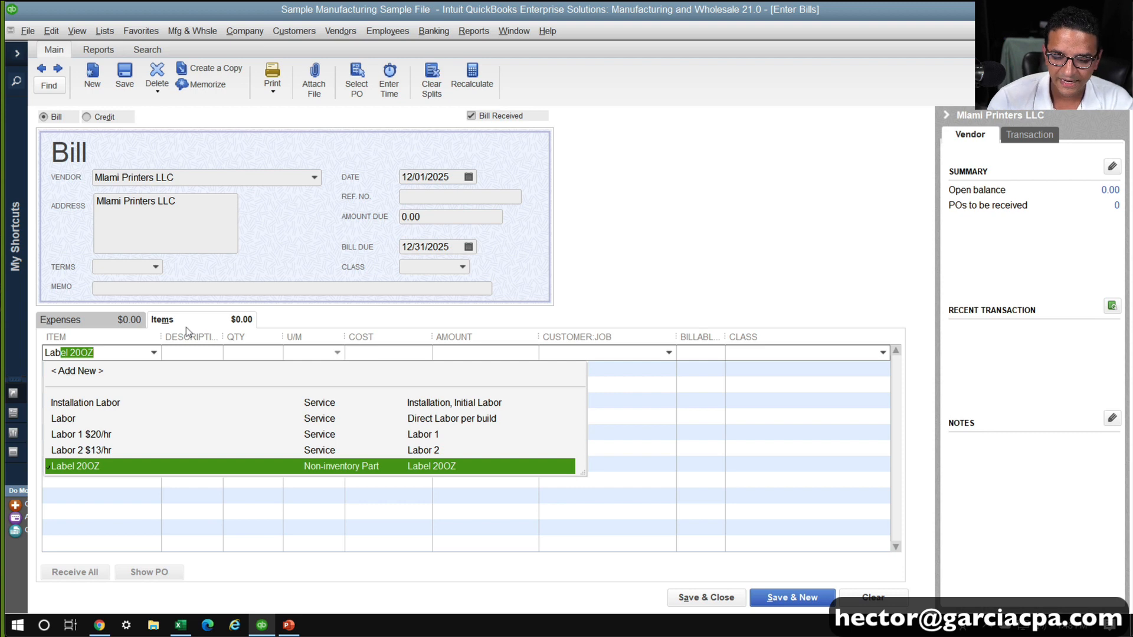
left_click(108, 353)
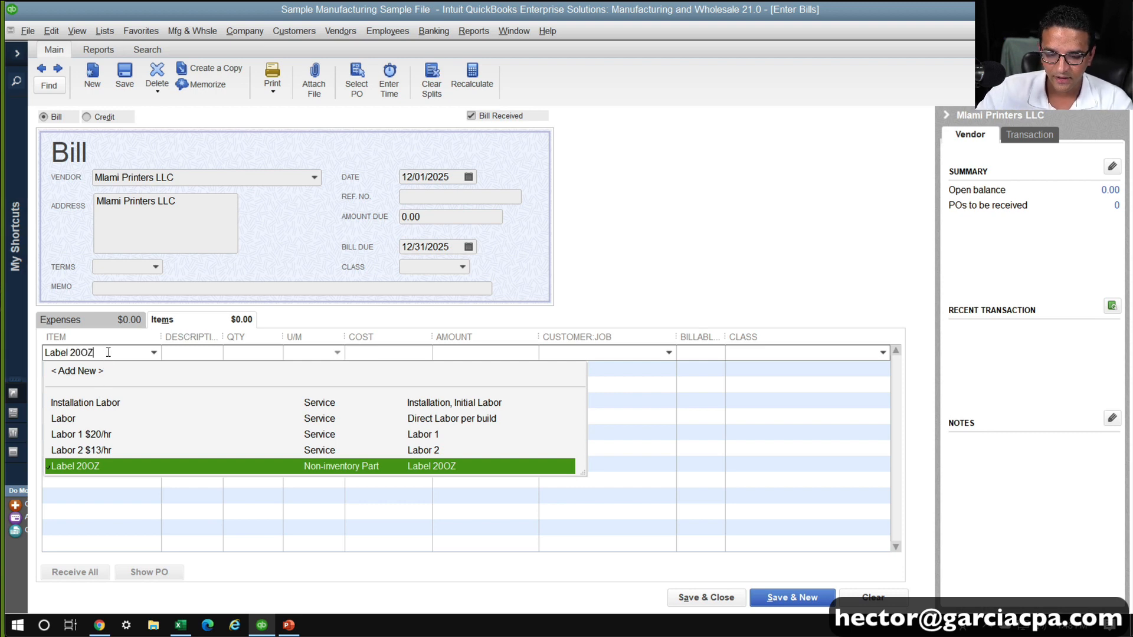
left_click(101, 470)
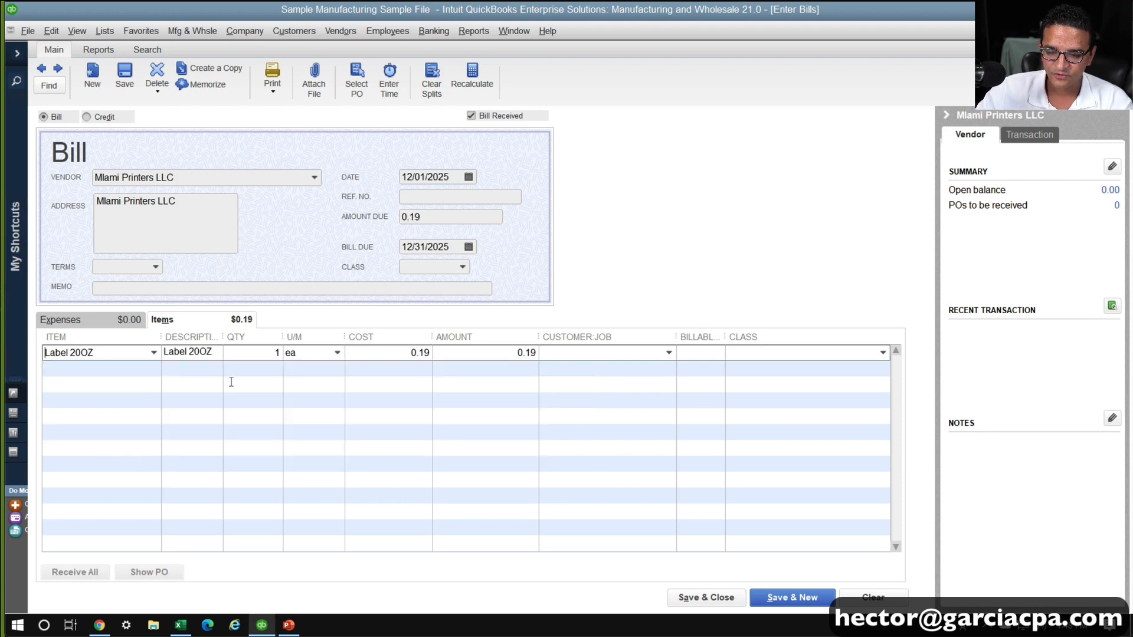
Set the Label 20OZ line to a quantity of 20 with 100rll as its unit of measure
left_click(278, 353)
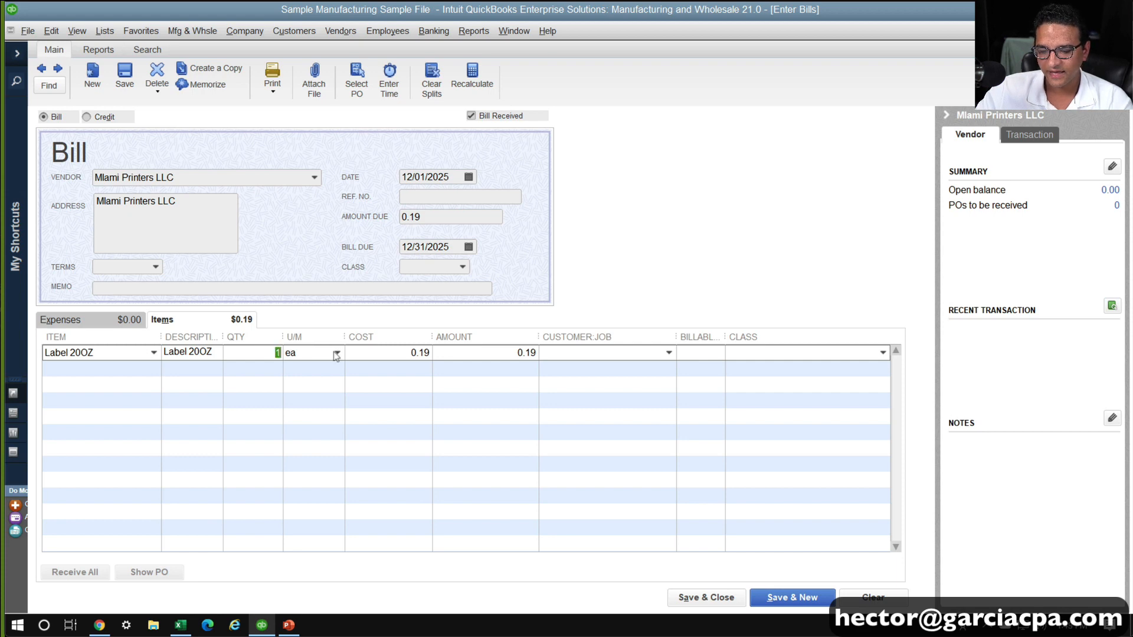
left_click(341, 351)
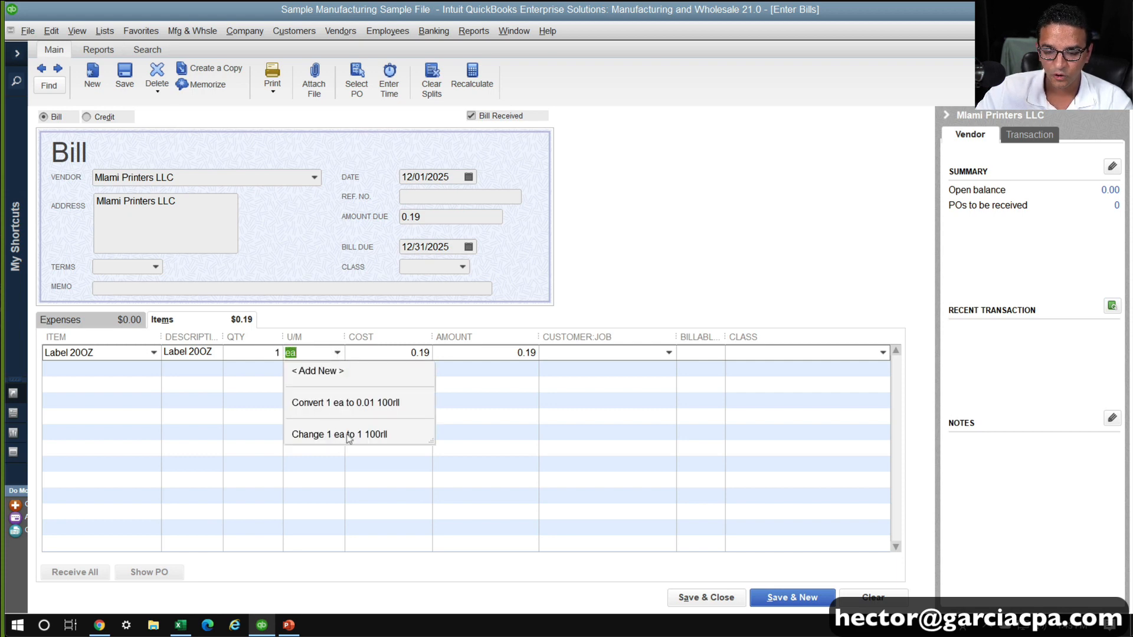
left_click(271, 357)
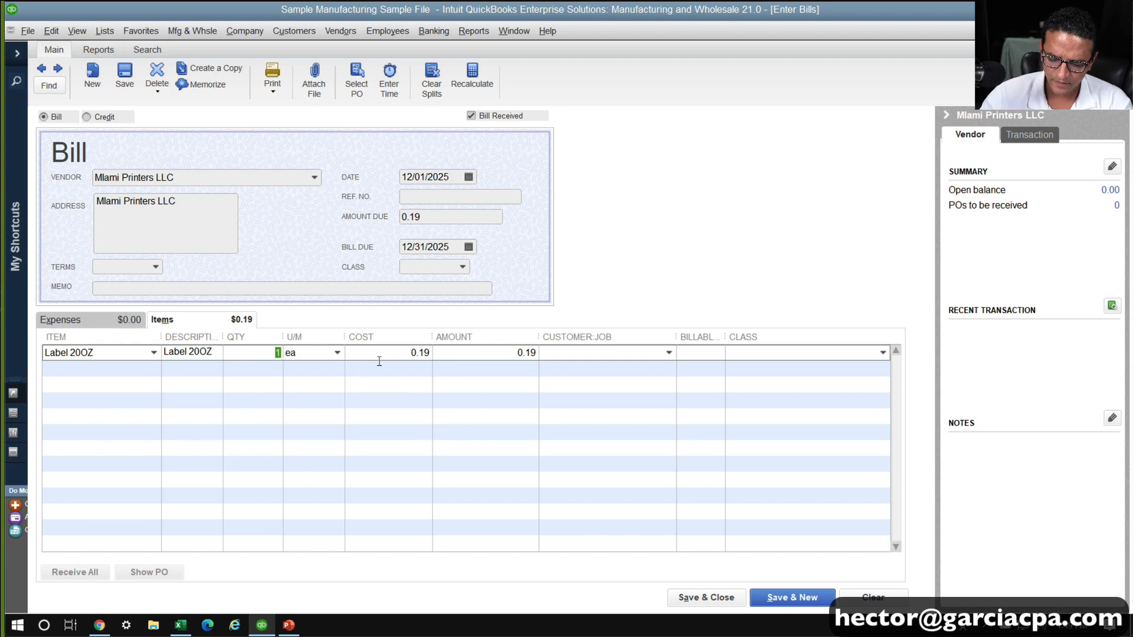
type("20")
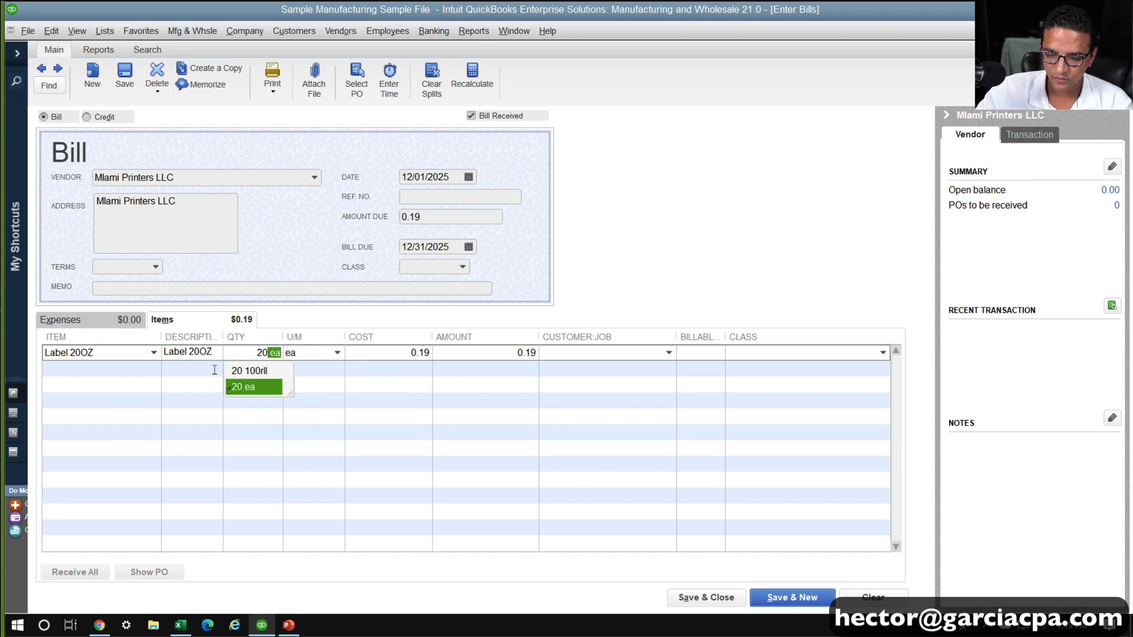
left_click(243, 372)
left_click(501, 367)
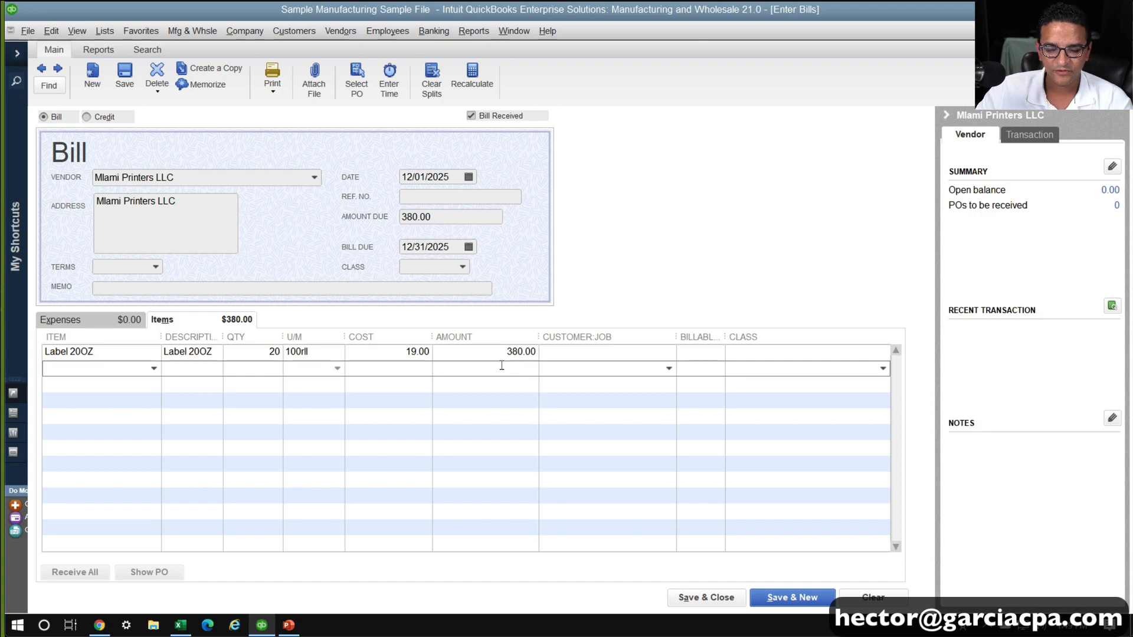
Check the item type of Label 20OZ in the item list, and save and close the MIami Printers LLC bill
left_click(153, 352)
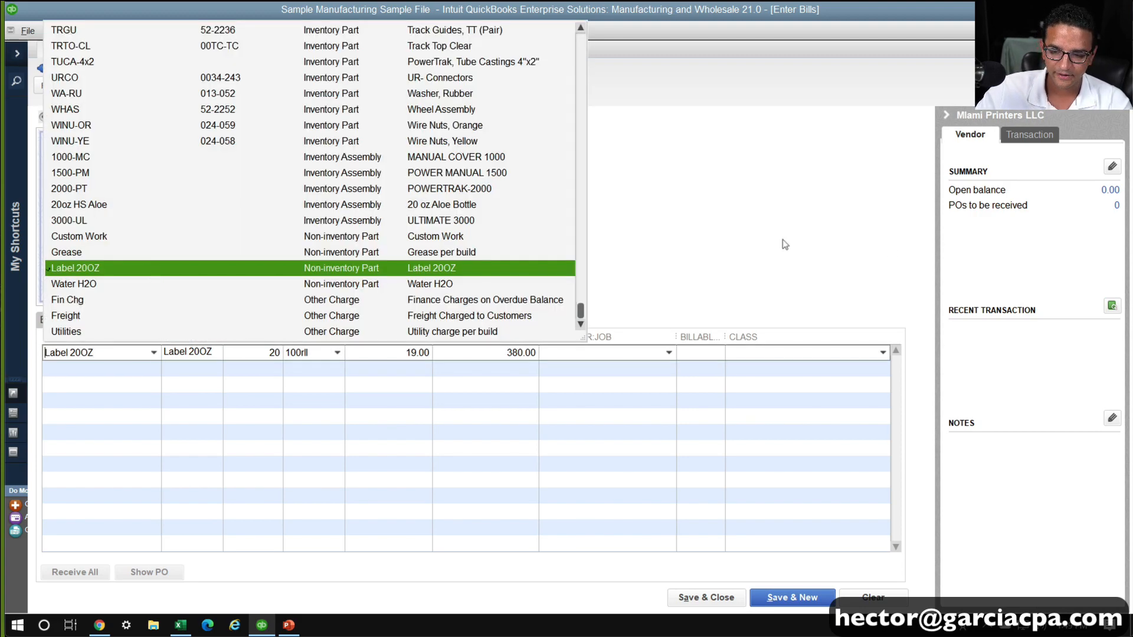
left_click(784, 245)
left_click(124, 75)
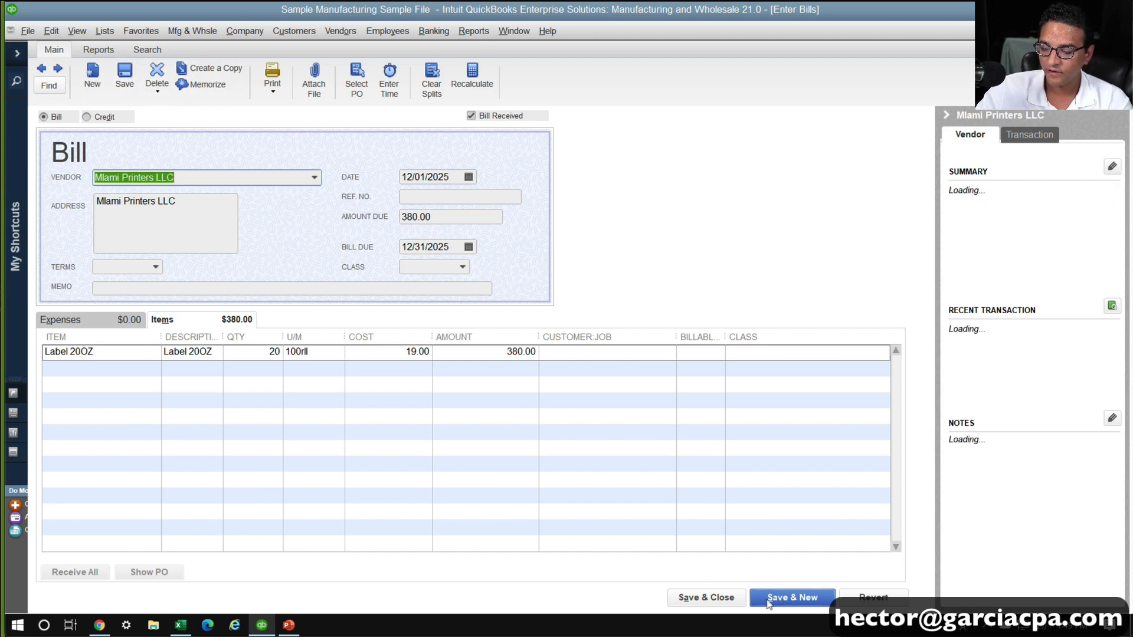
left_click(737, 602)
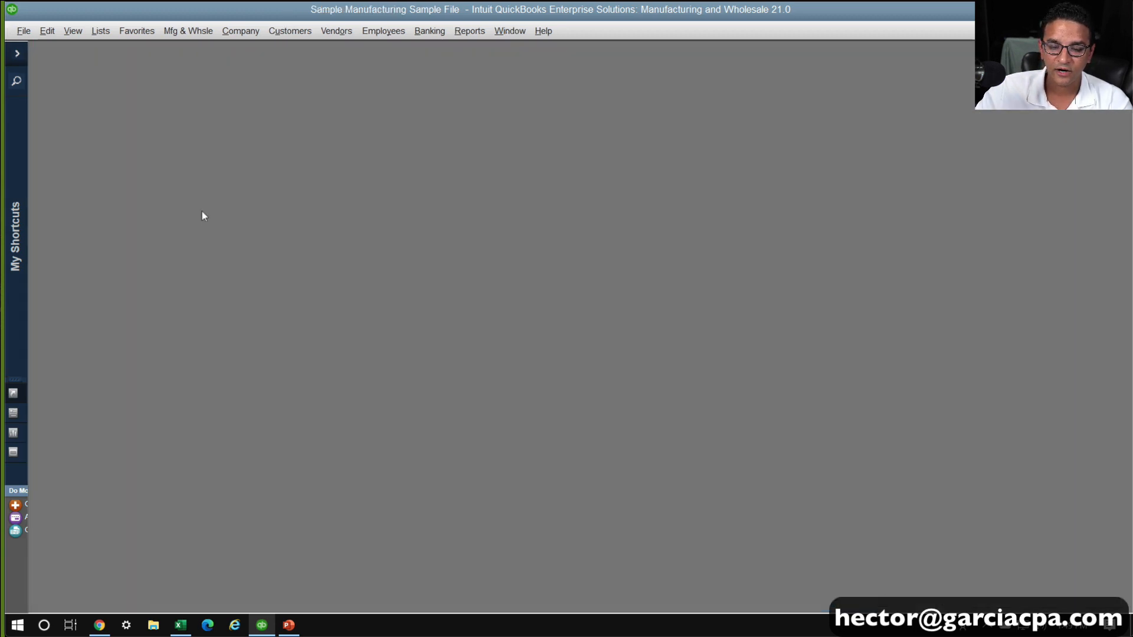
Start a new vendor bill for FL Water Corp
left_click(335, 31)
left_click(346, 85)
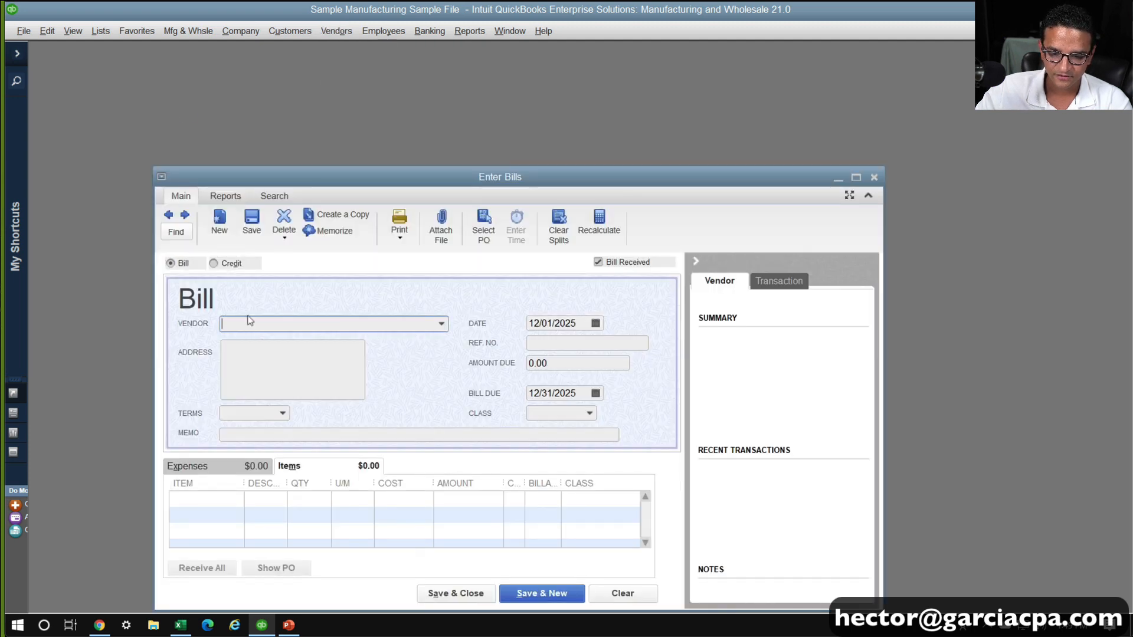
type("FL Water Corp")
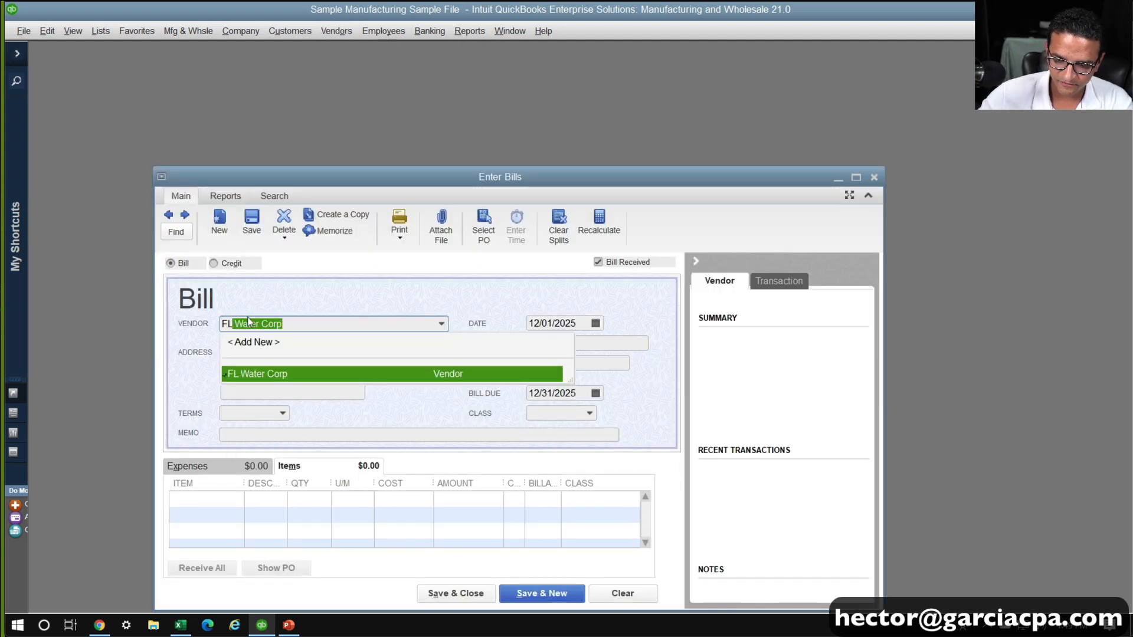
left_click(277, 374)
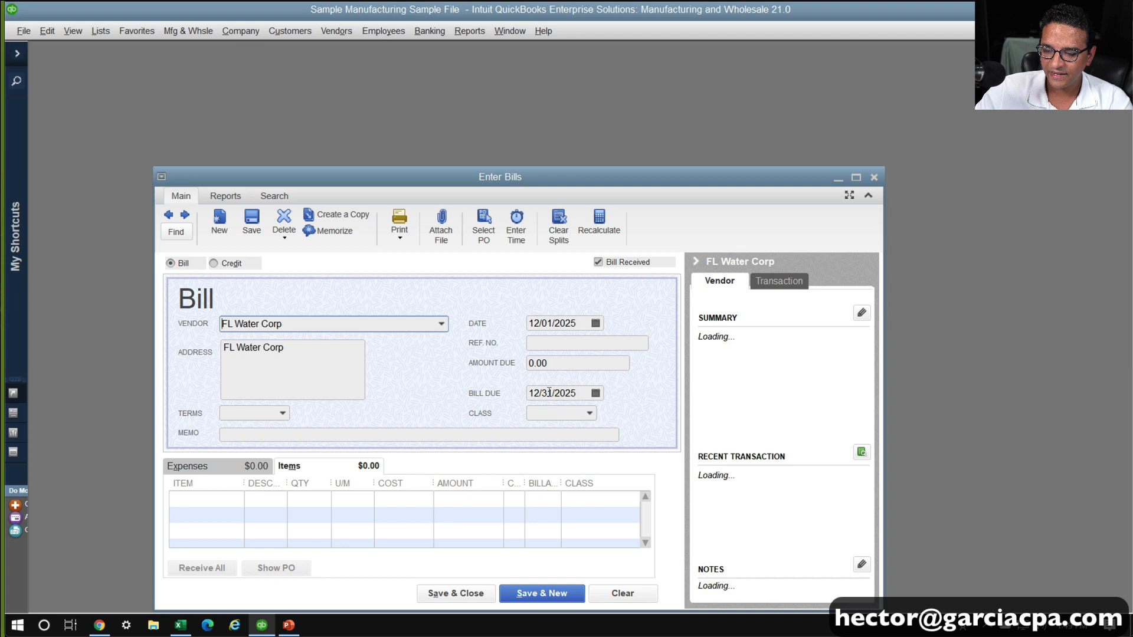
Set the FL Water Corp bill's amount due to 371.00 and charge it to the Utilities:Water expense account
left_click(559, 364)
type("3")
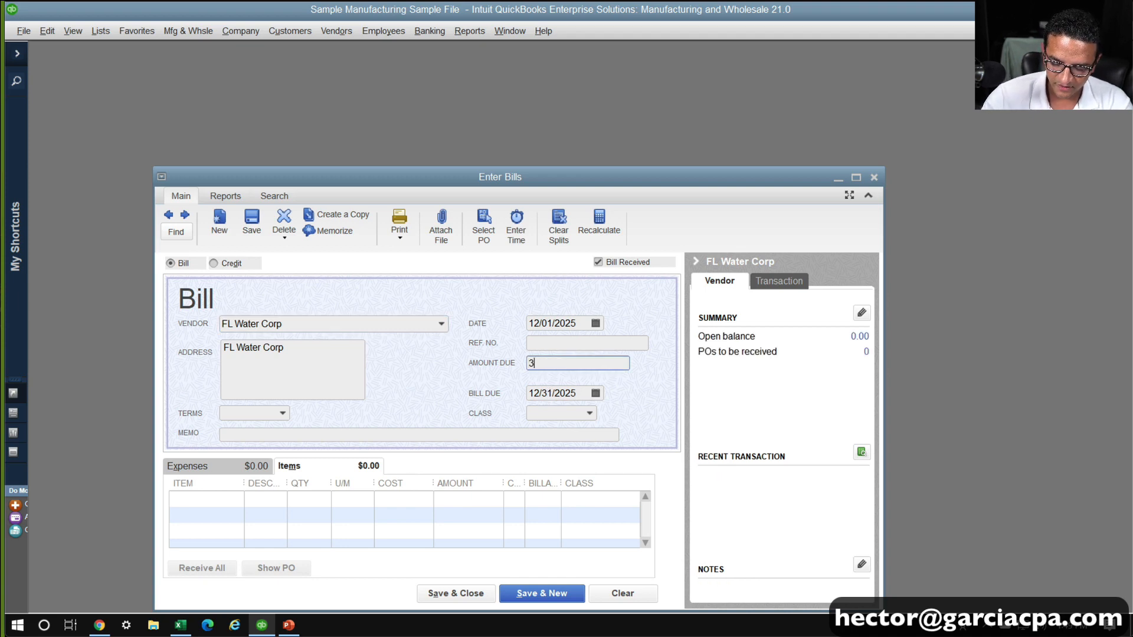
type("71")
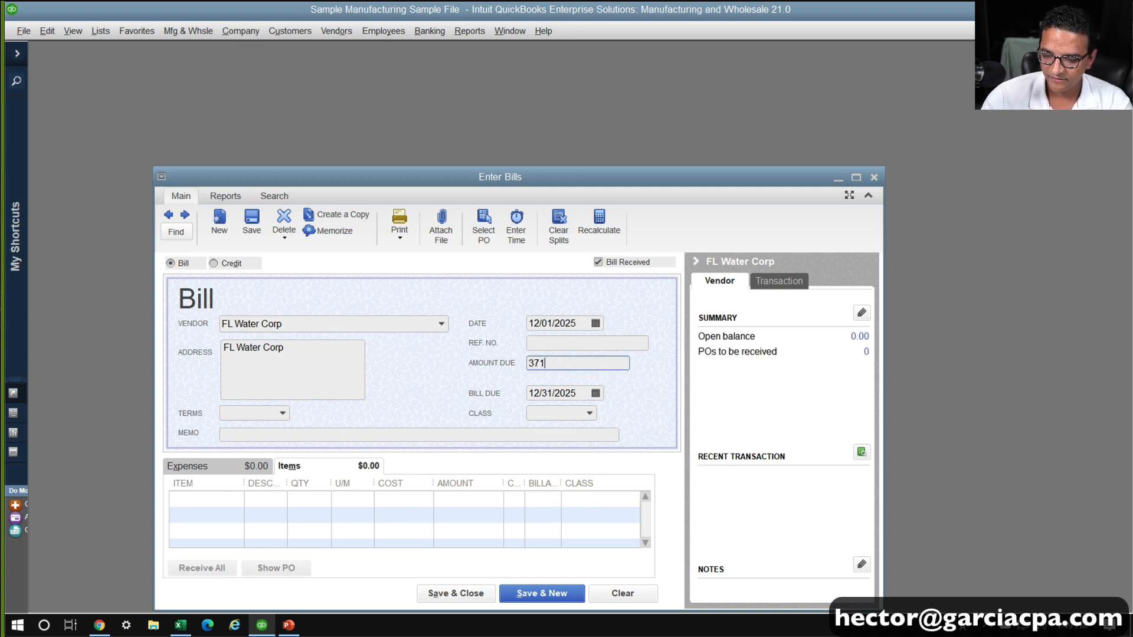
key("Tab")
left_click(188, 465)
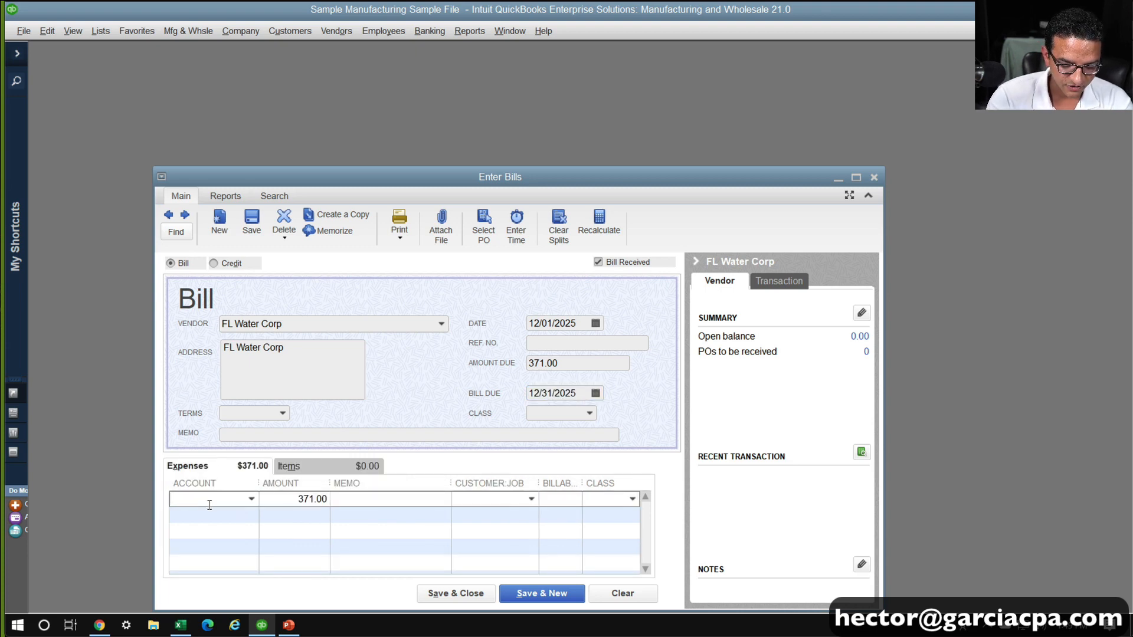
type("Utilities")
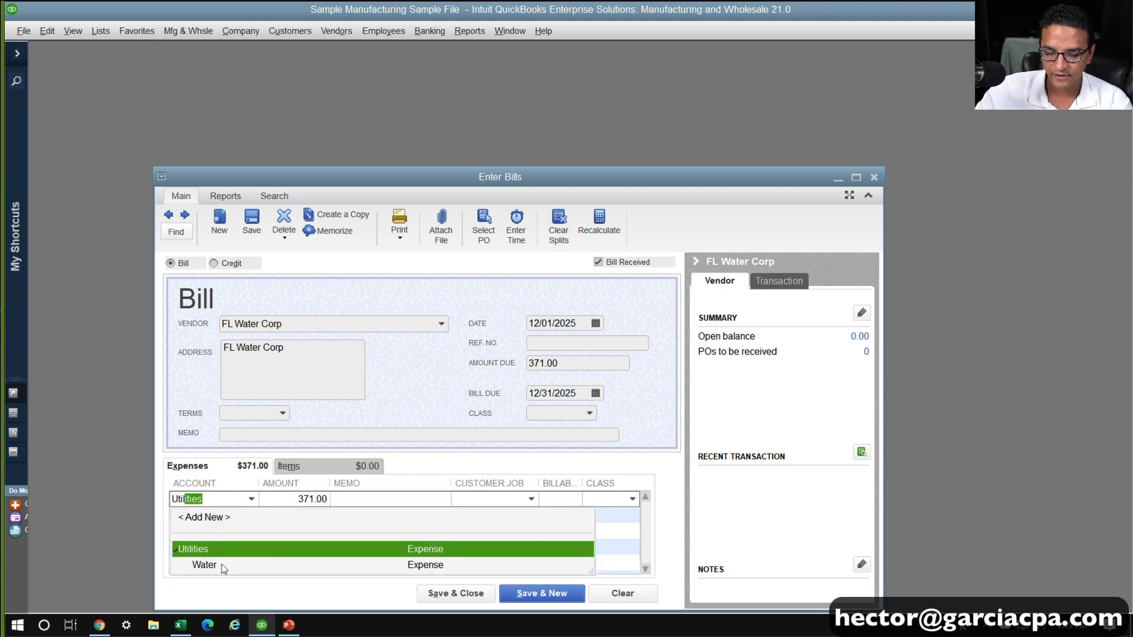
left_click(221, 566)
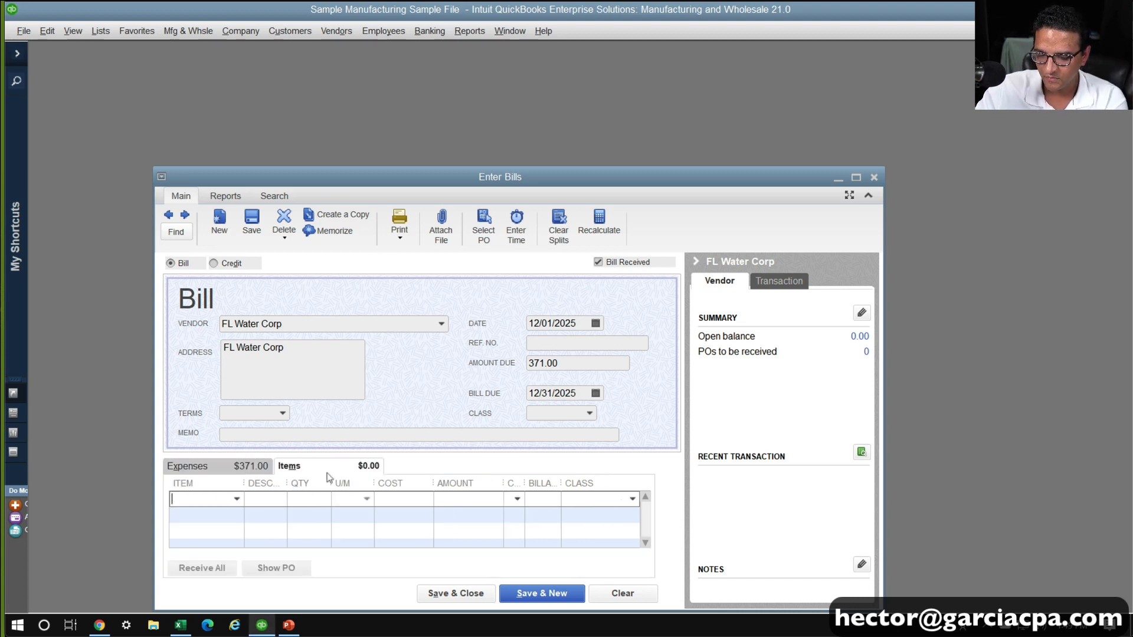
left_click(361, 462)
type("Wat")
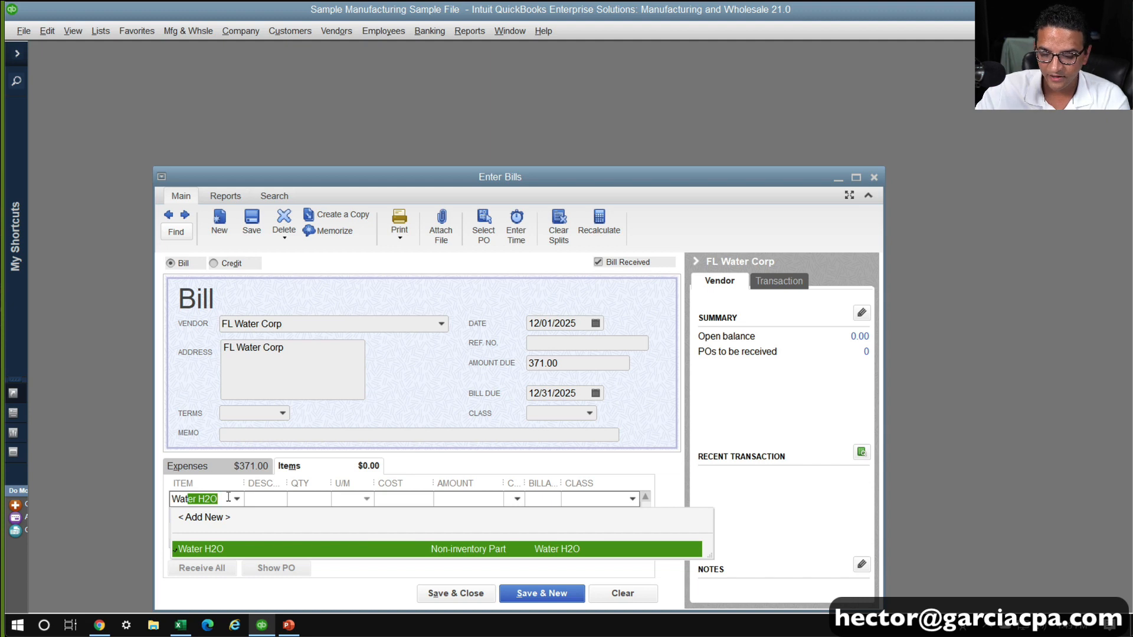
key("BackSpace")
key("BackSpace")
key("BackSpace")
key("BackSpace")
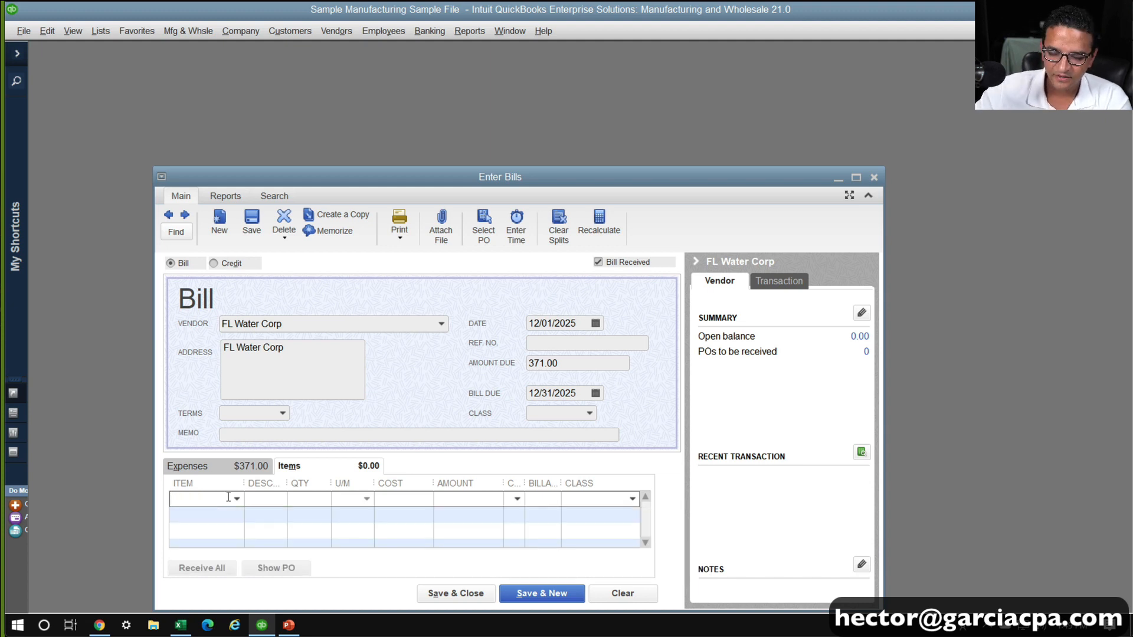
Return to the Utilities:Water expense line, and save and close the FL Water Corp bill
left_click(187, 465)
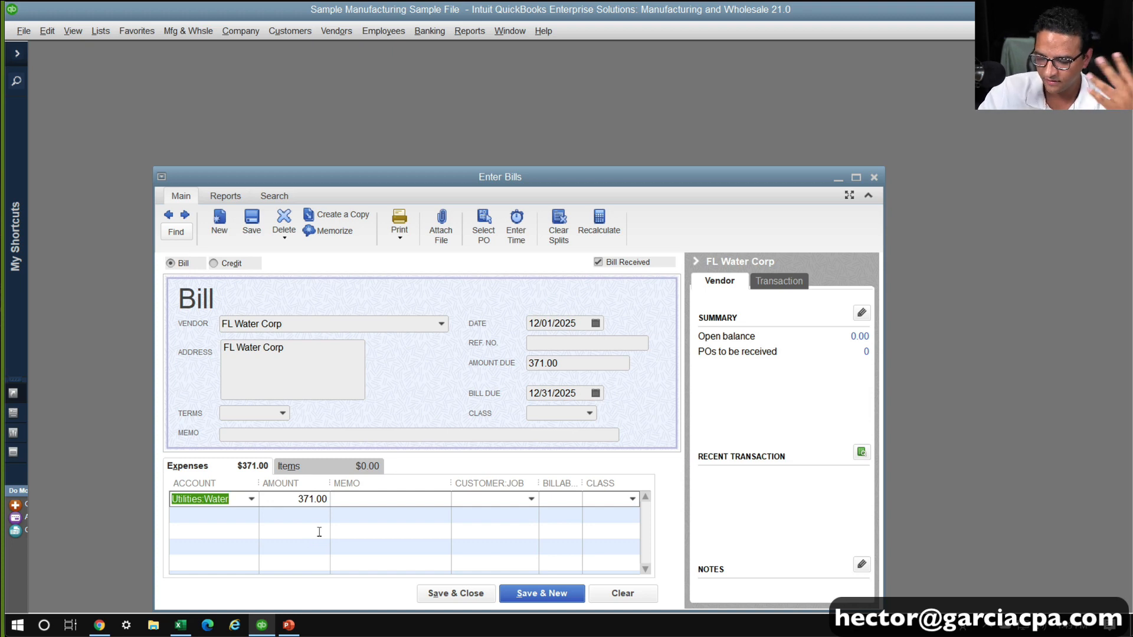
left_click(221, 501)
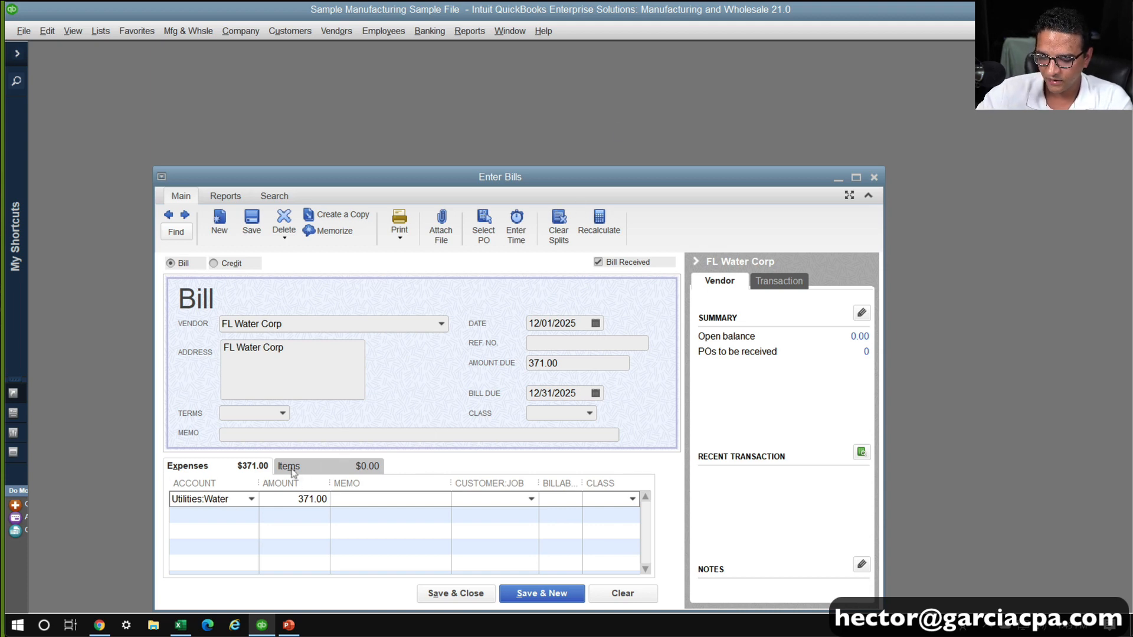
left_click(252, 219)
key("Escape")
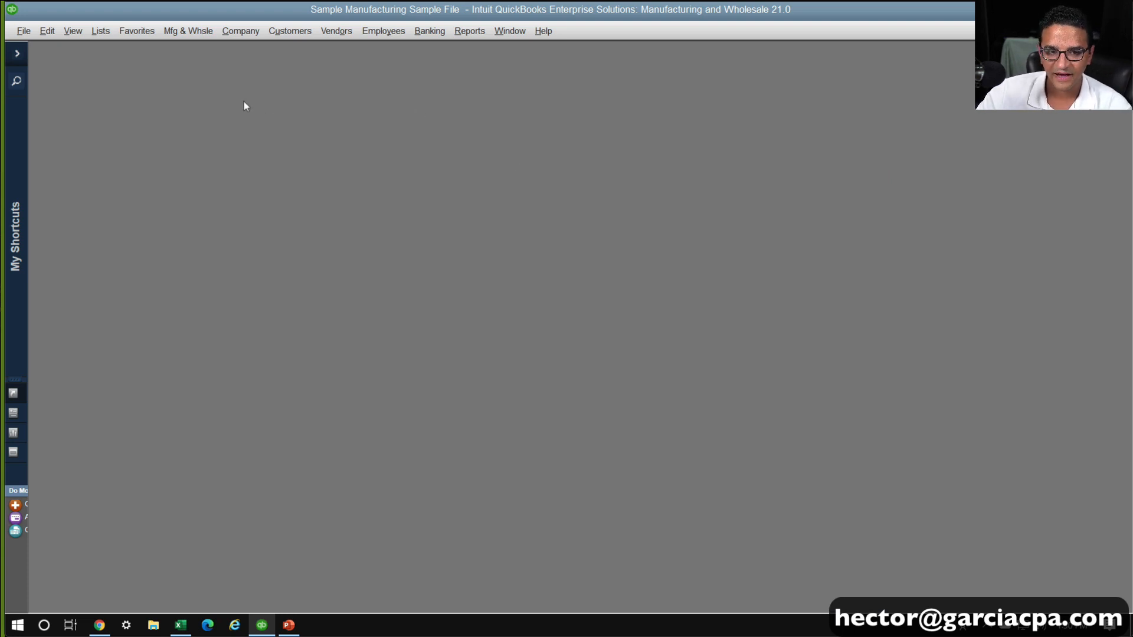
Open a maximized Build Assemblies form and select 20oz HS Aloe as the assembly item
left_click(183, 34)
mouse_move(263, 239)
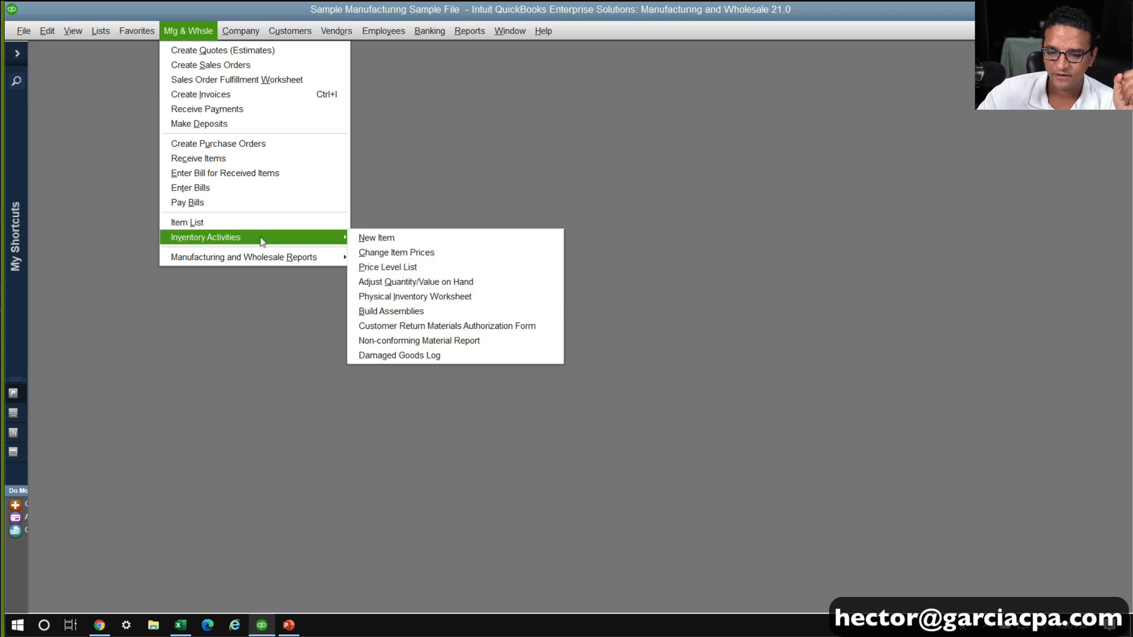
left_click(415, 314)
double_click(357, 121)
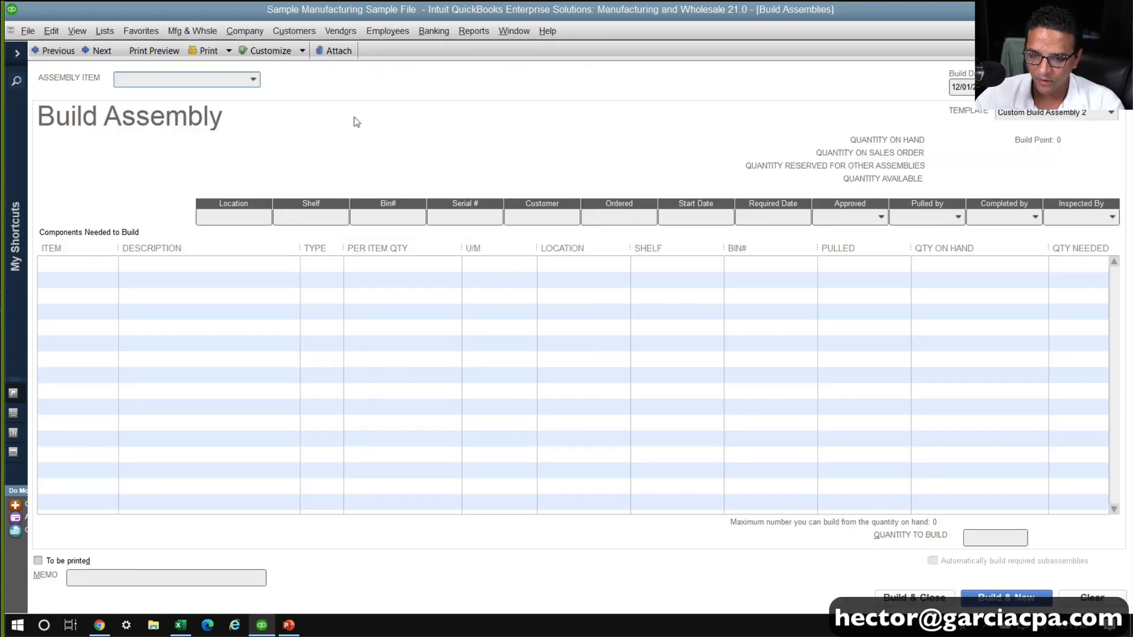
left_click(253, 84)
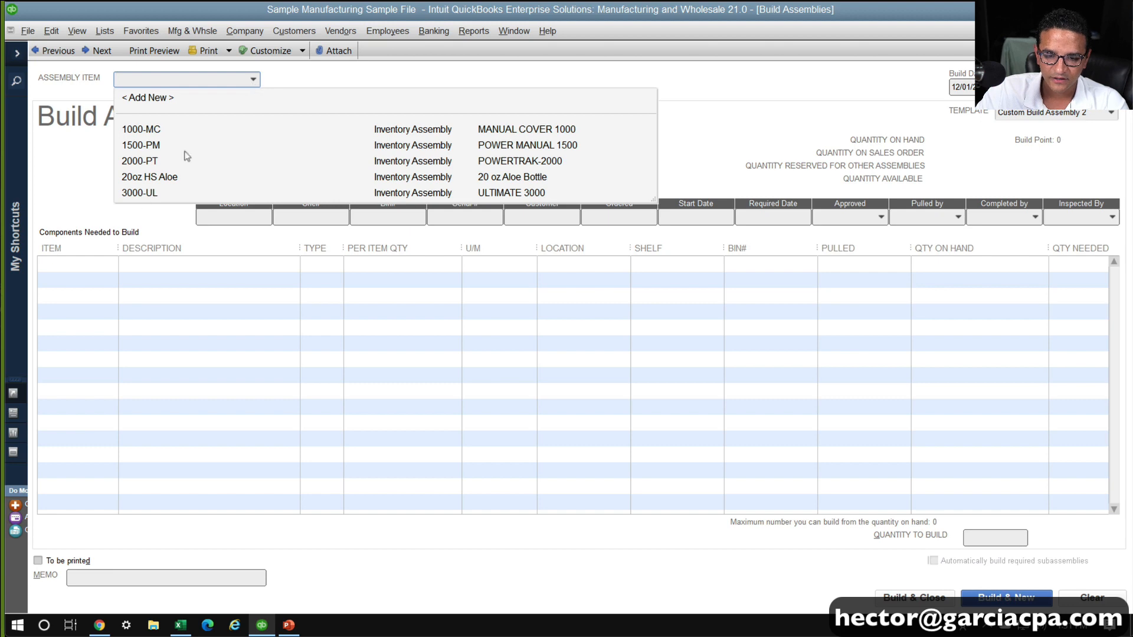
left_click(171, 179)
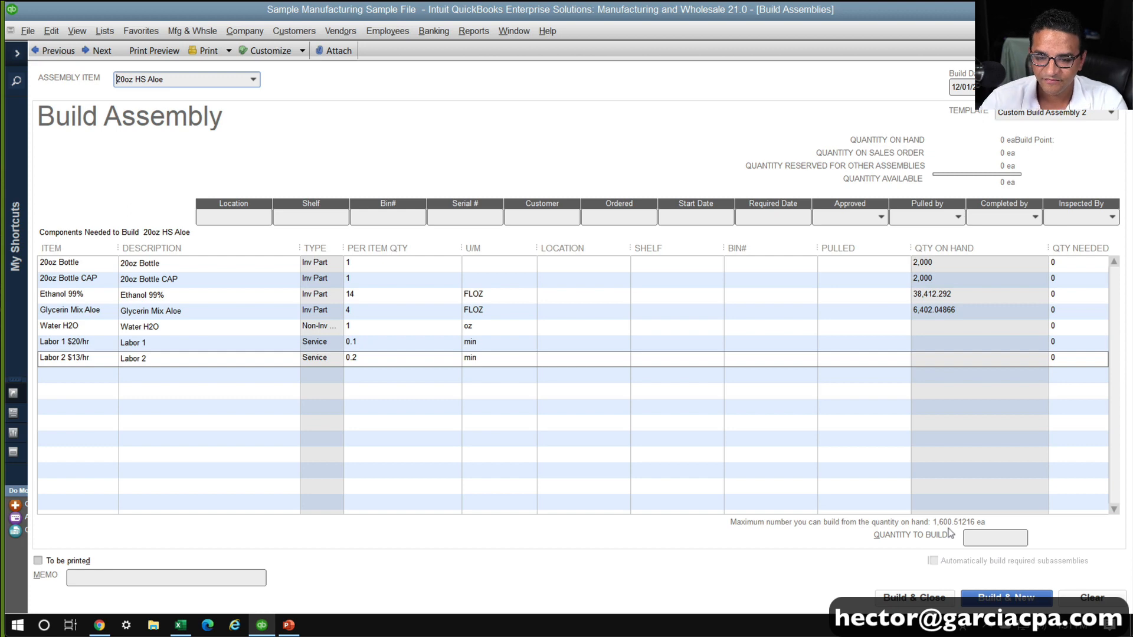
Set the build date of the 20oz HS Aloe assembly to December 16
key("Tab")
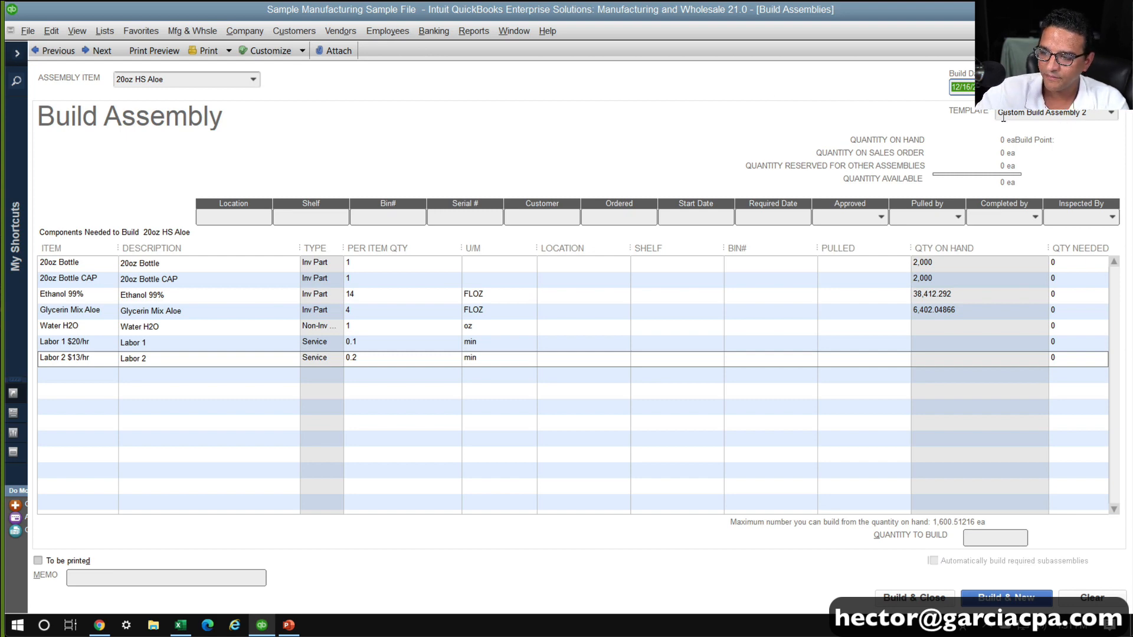
scroll(1002, 74, "up", 3)
scroll(998, 62, "down", 3)
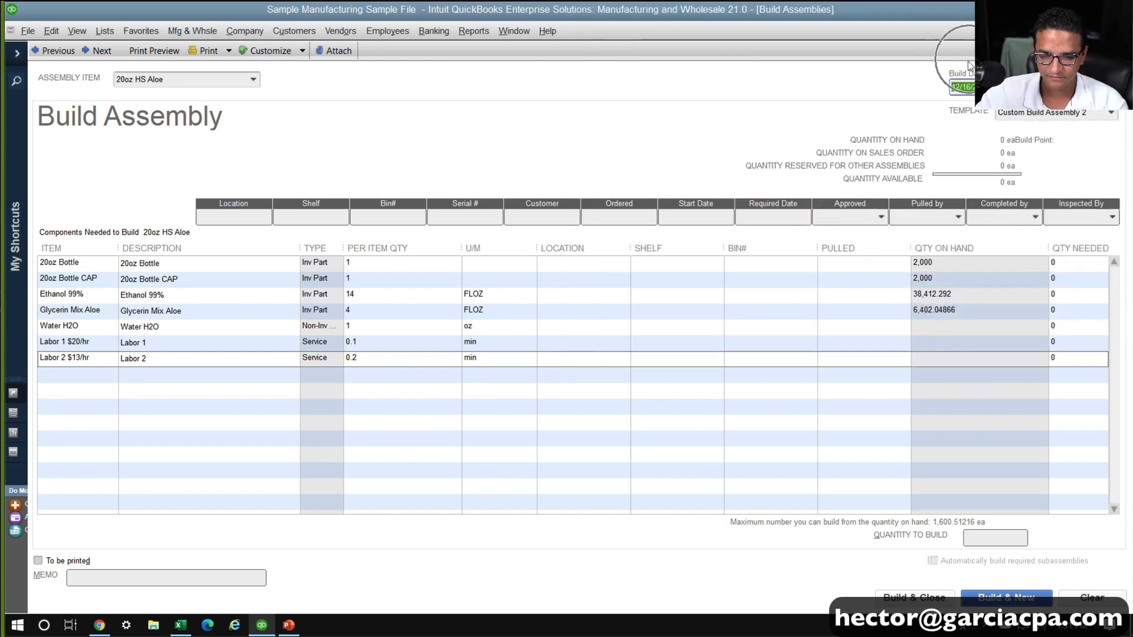
left_click_drag(997, 87, 861, 69)
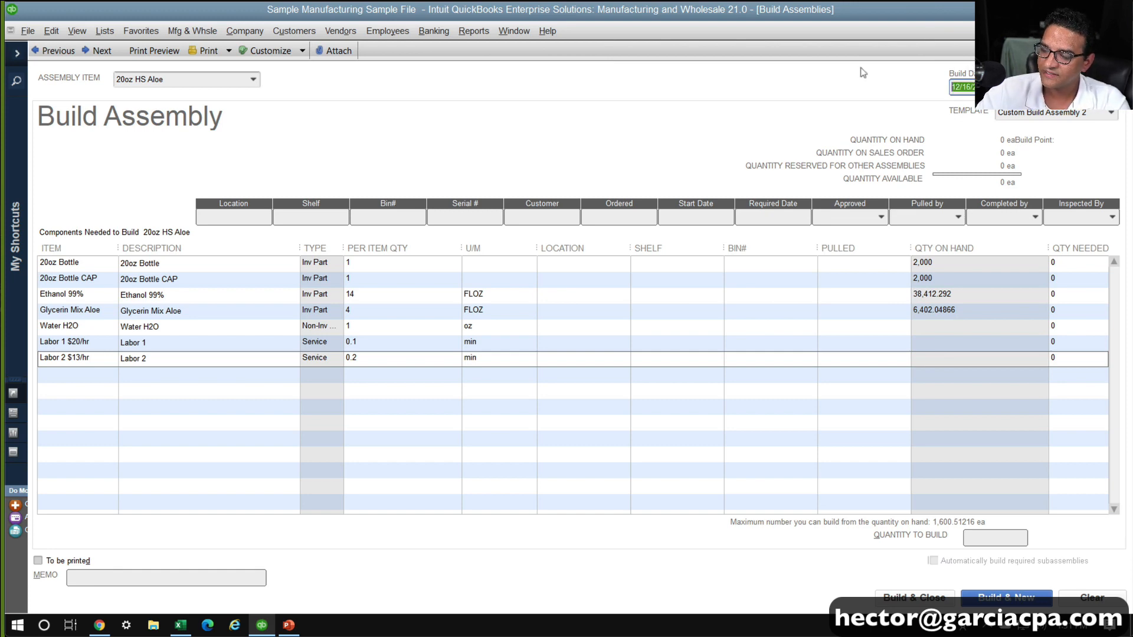
Build 1,000 units of the 20oz HS Aloe assembly and close the build form
left_click(980, 535)
type("1000")
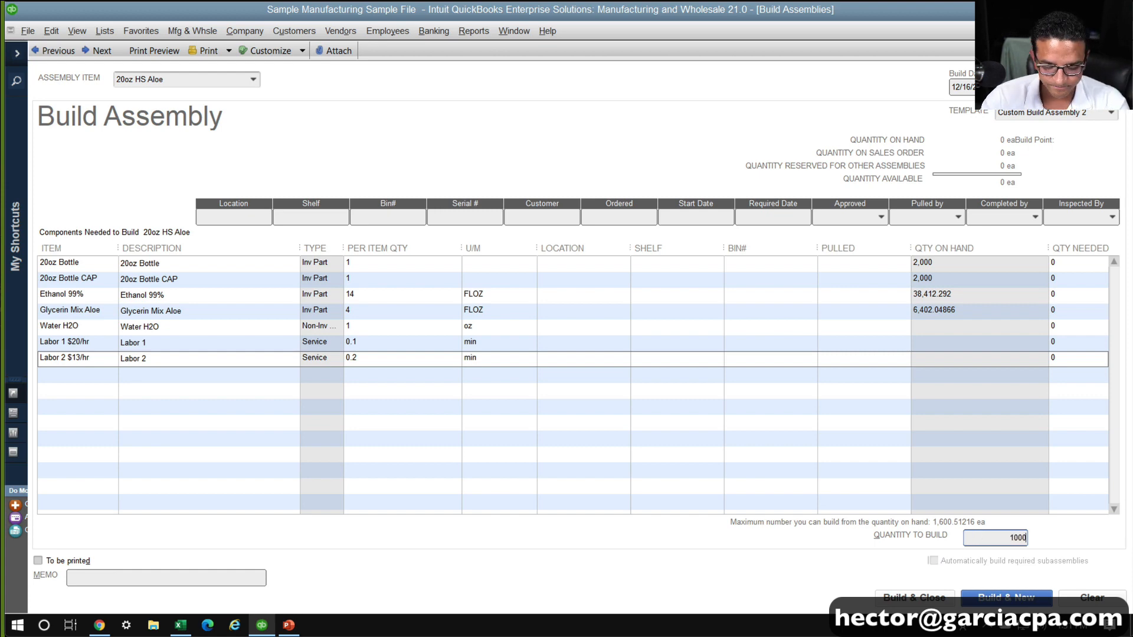
key("Tab")
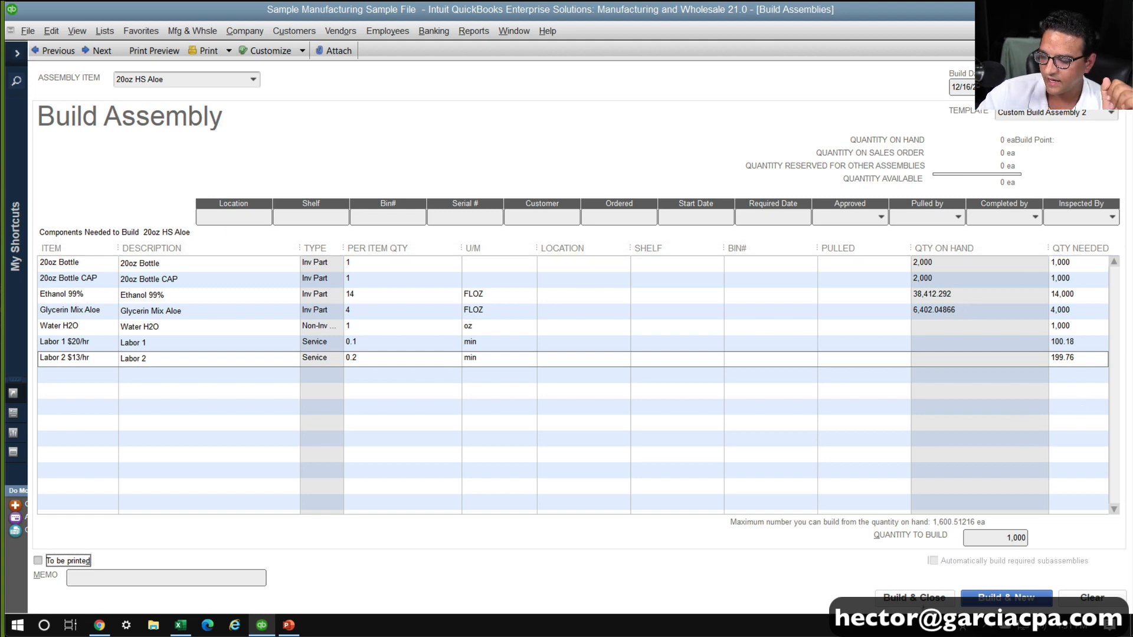
left_click(915, 593)
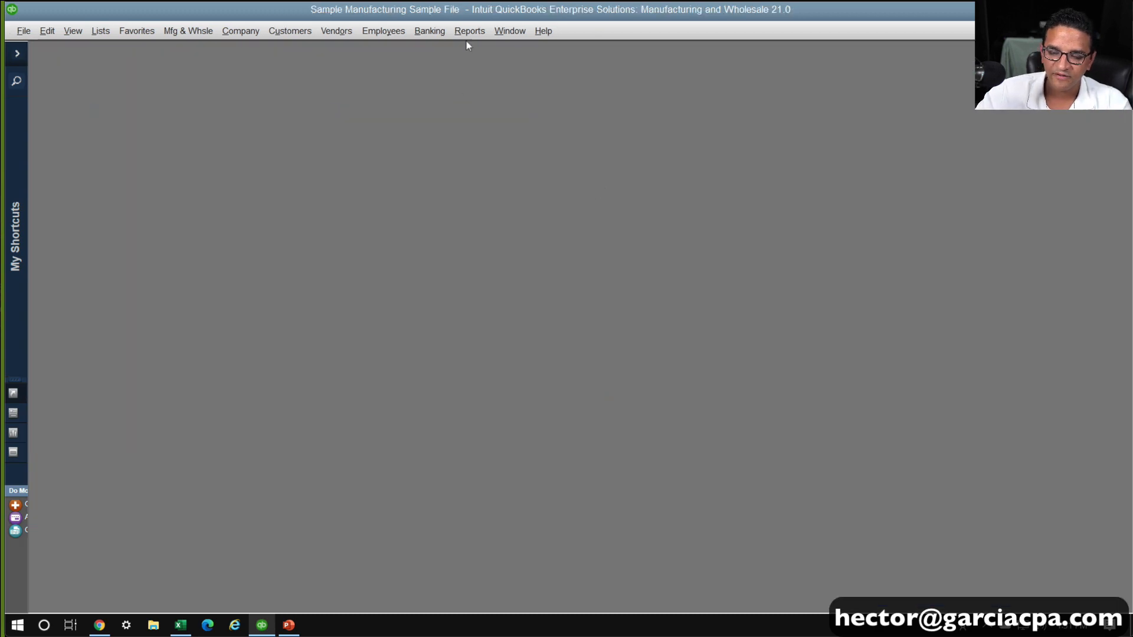
Run the Inventory Valuation Summary report as of 12/16/2025, hiding items with zero quantity on hand
left_click(464, 35)
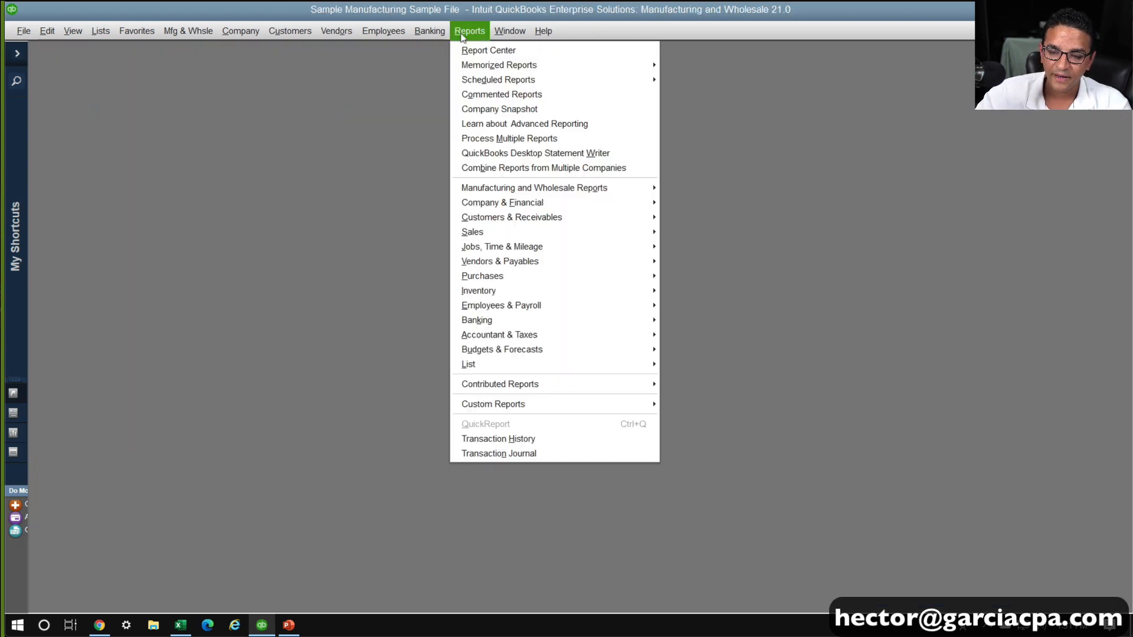
mouse_move(514, 289)
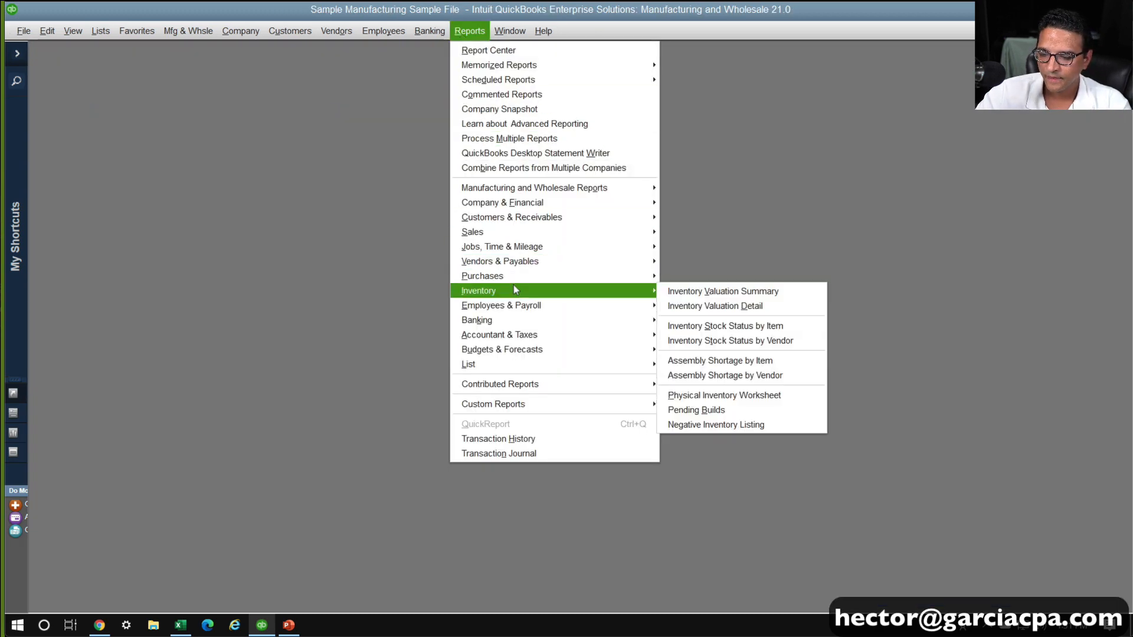
left_click(722, 292)
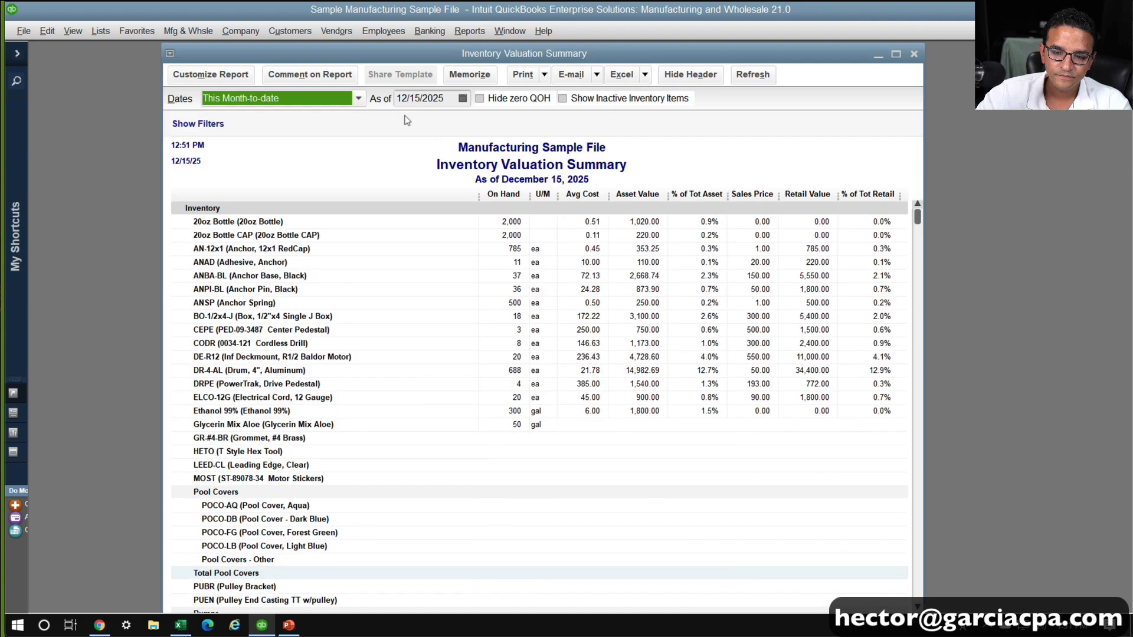
left_click(430, 97)
key("plus")
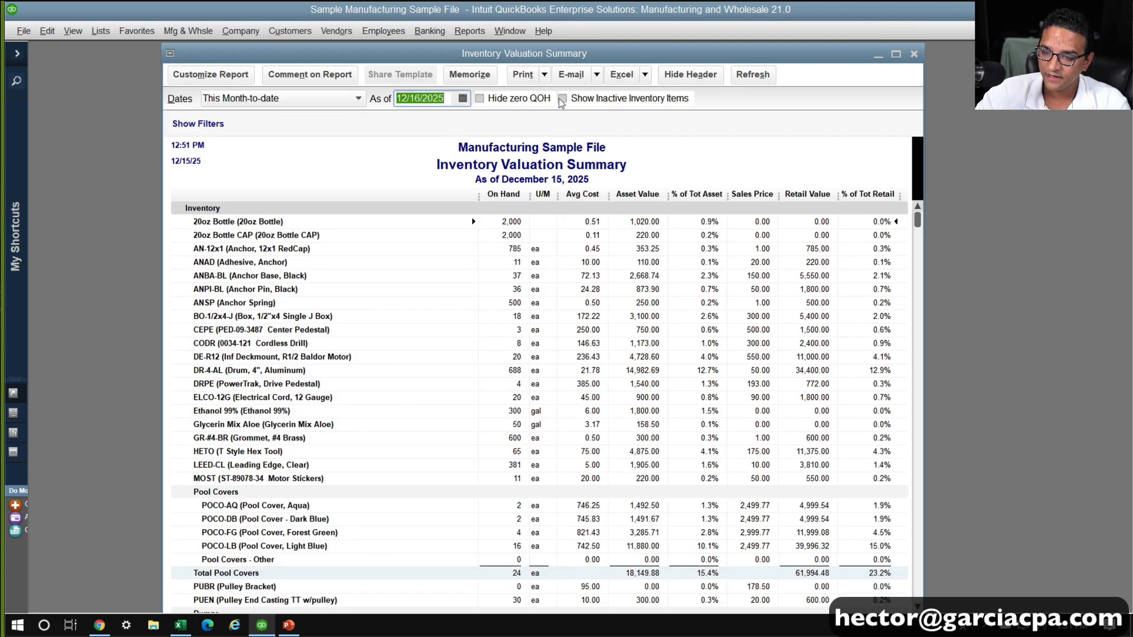
left_click(520, 98)
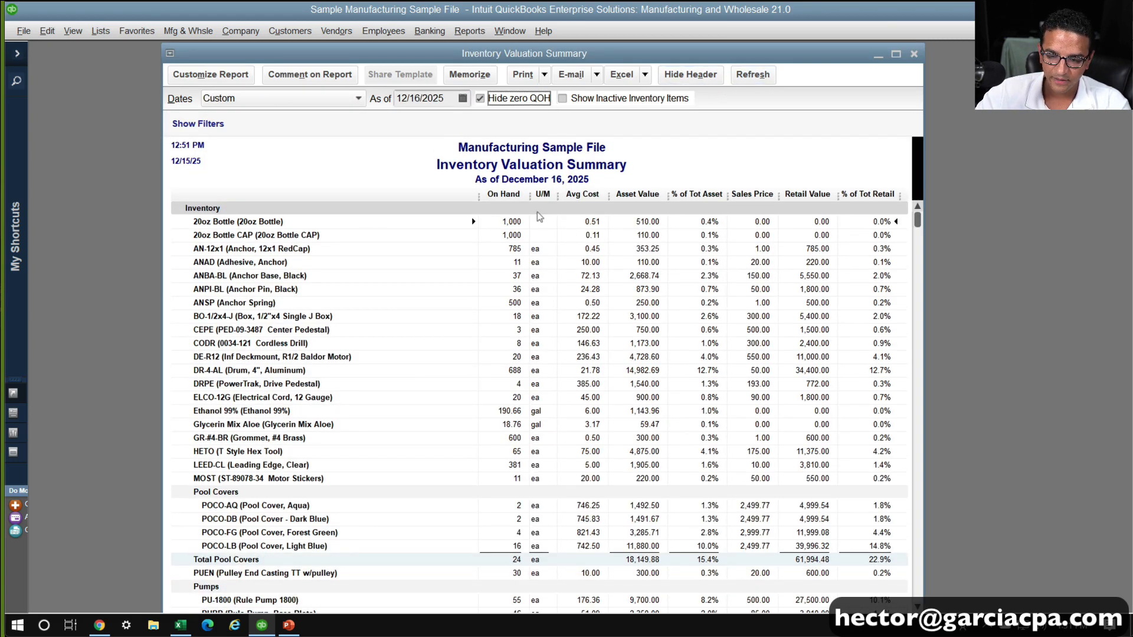
Examine the on-hand quantities of the 20oz Bottle and 20oz Bottle CAP components and the 20oz HS Aloe assembly in the valuation report
key("super+plus")
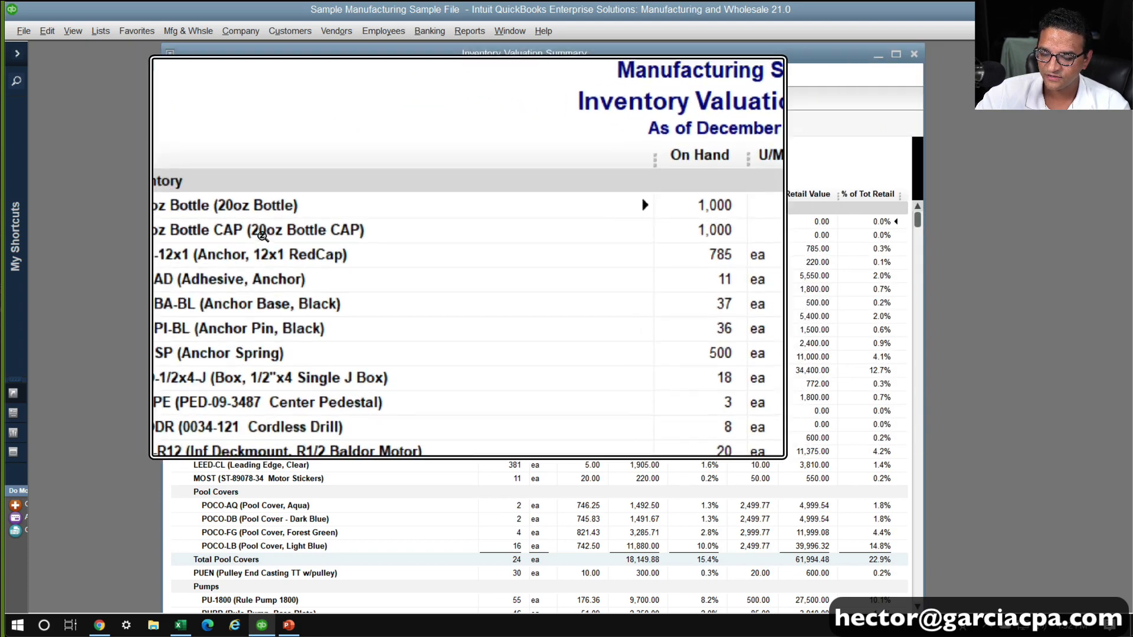
key("super+minus")
key("super+minus")
key("super+minus")
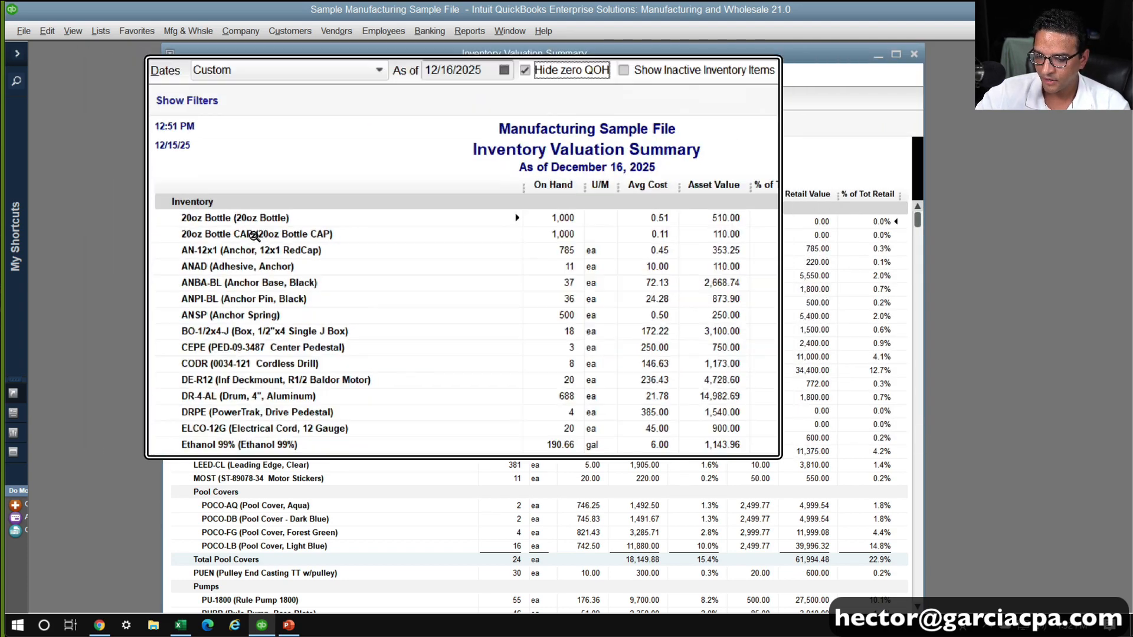
key("super+Escape")
scroll(342, 420, "down", 15)
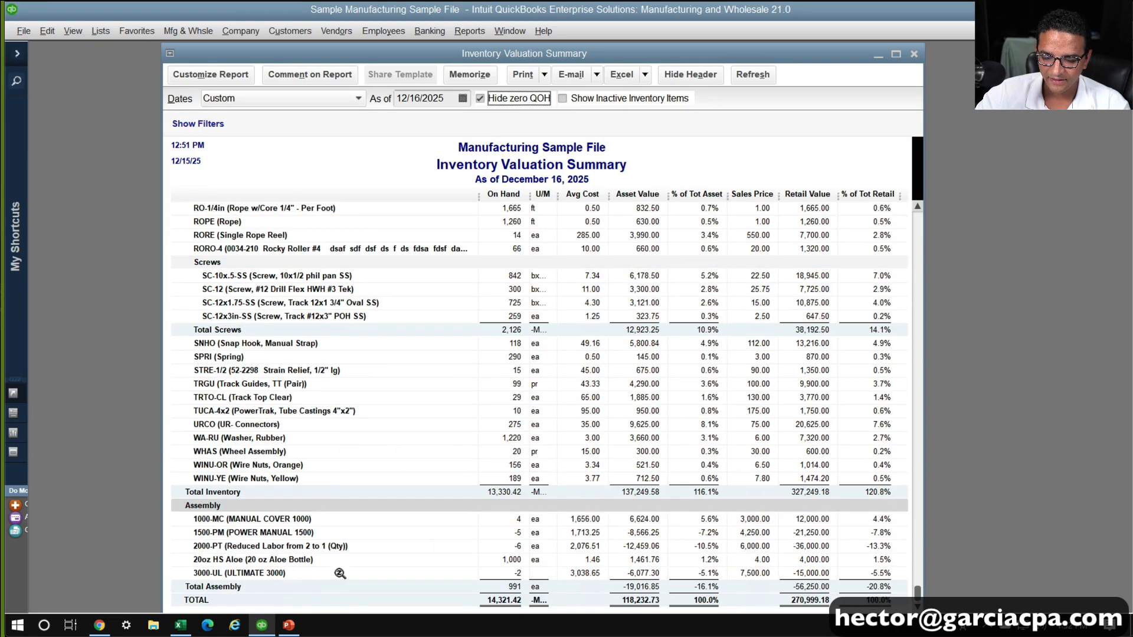
key("super+plus")
key("super+plus")
key("super+plus")
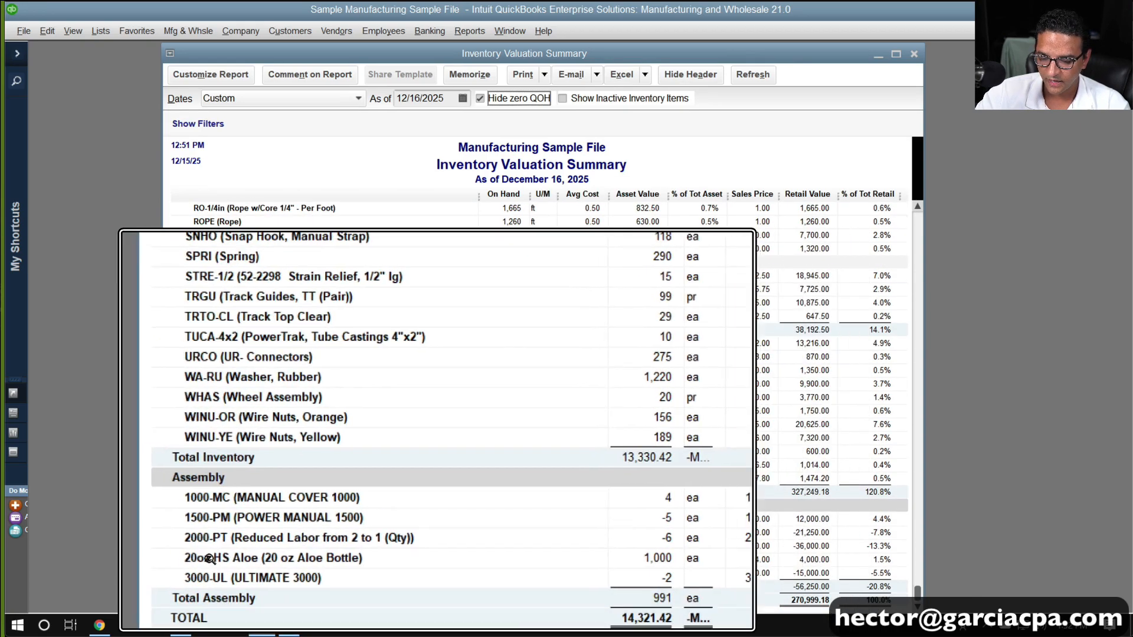
key("super+minus")
key("super+minus")
key("super+minus")
key("super+Escape")
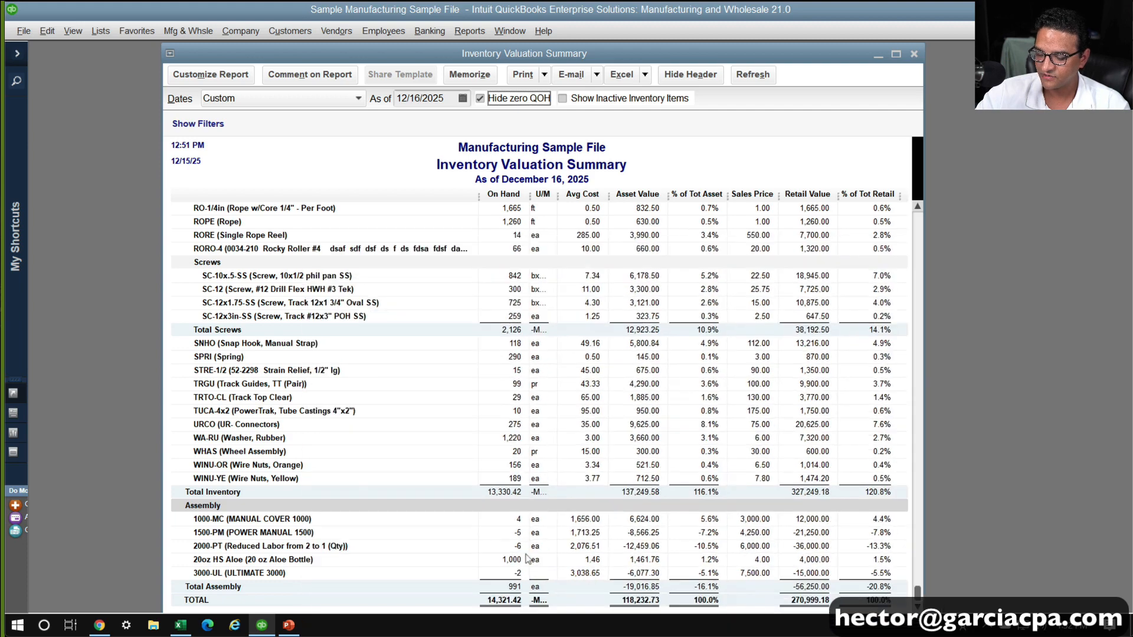
scroll(475, 335, "up", 15)
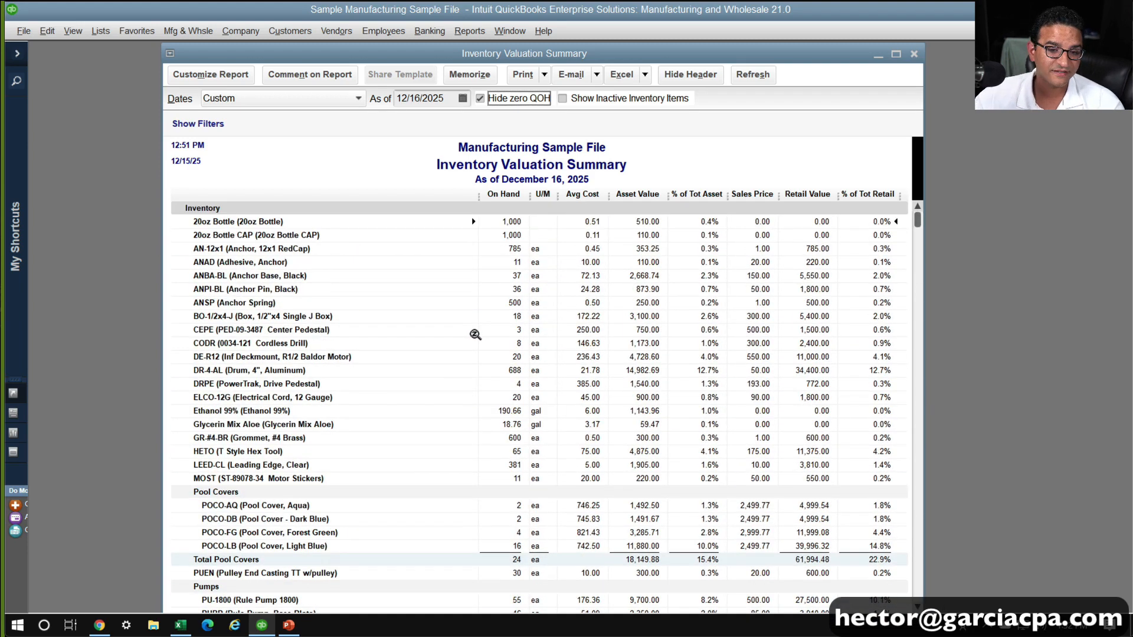
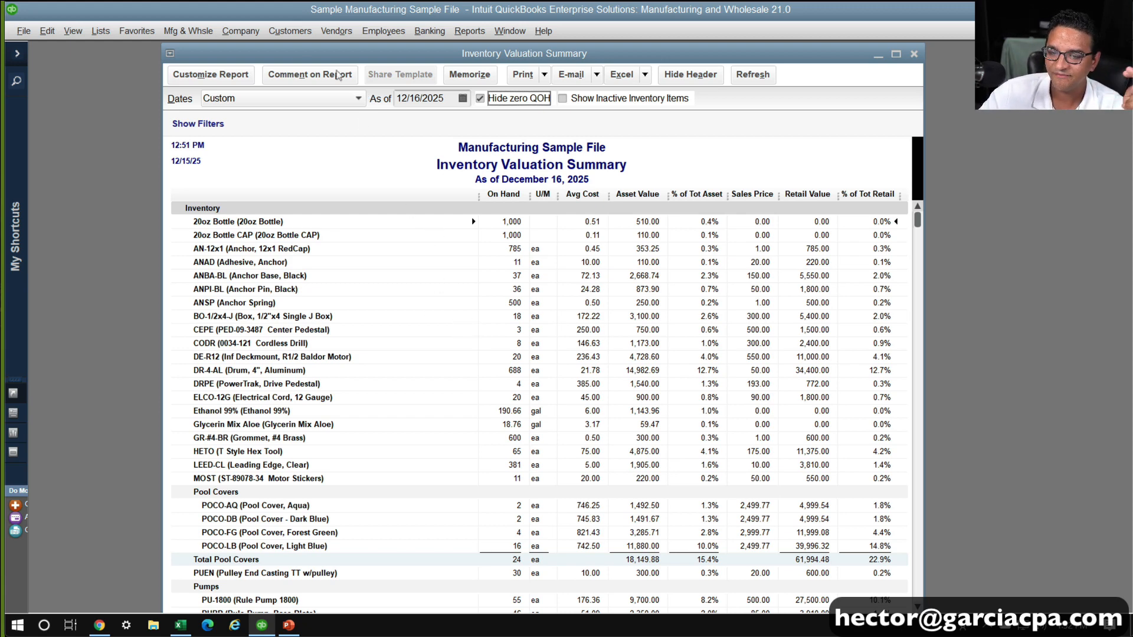
Open a new inventory quantity adjustment on the Adjust Quantity/Value on Hand form
left_click(208, 33)
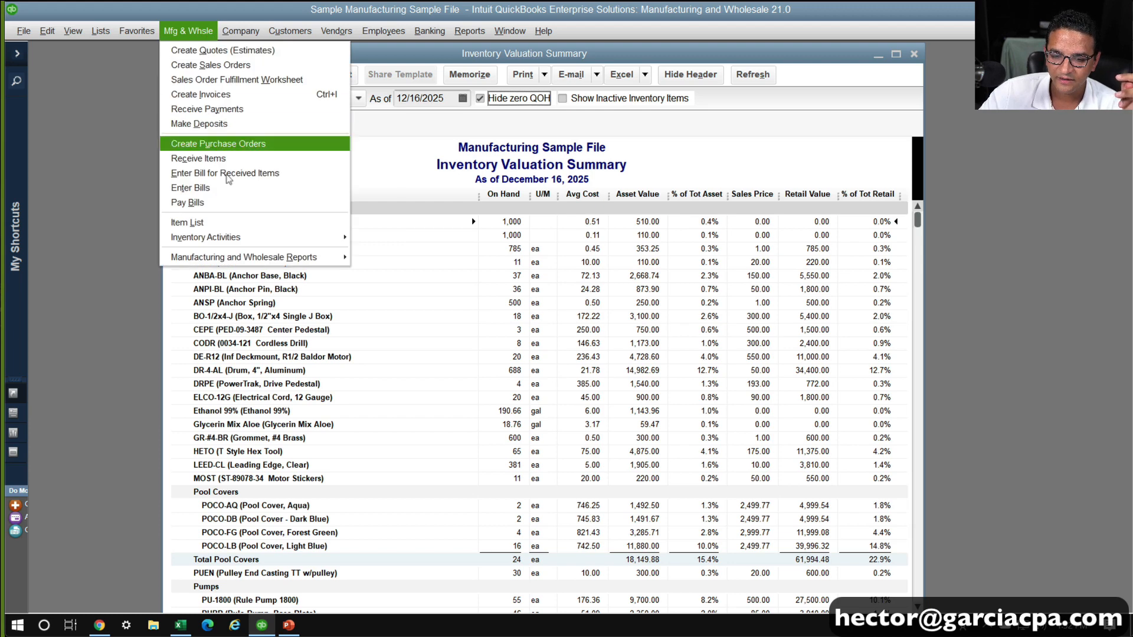
mouse_move(347, 223)
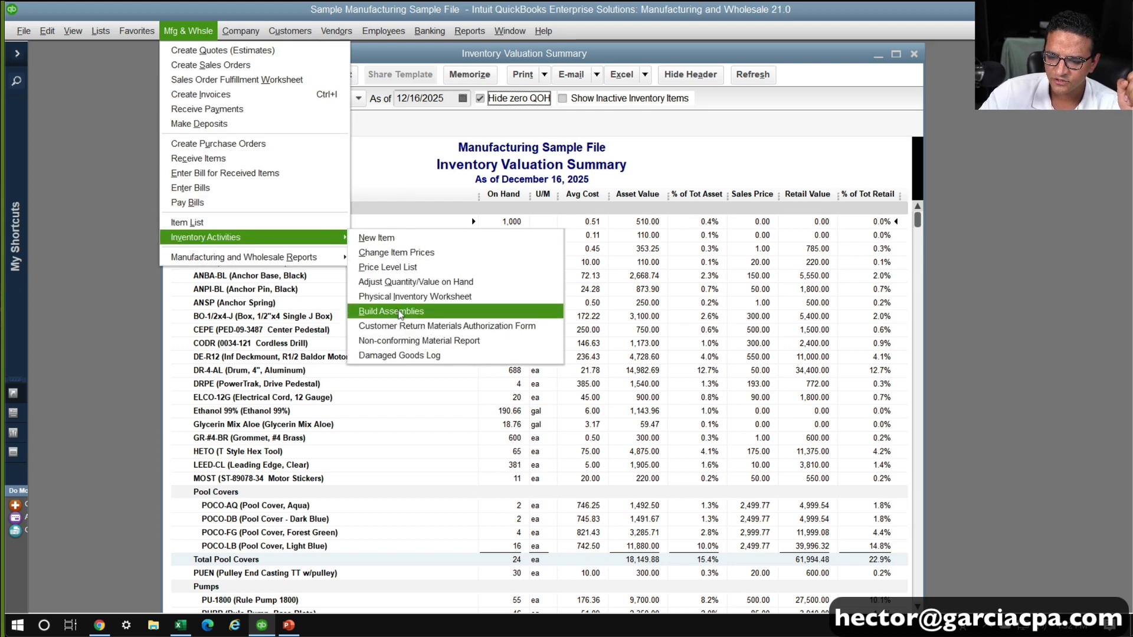
left_click(397, 282)
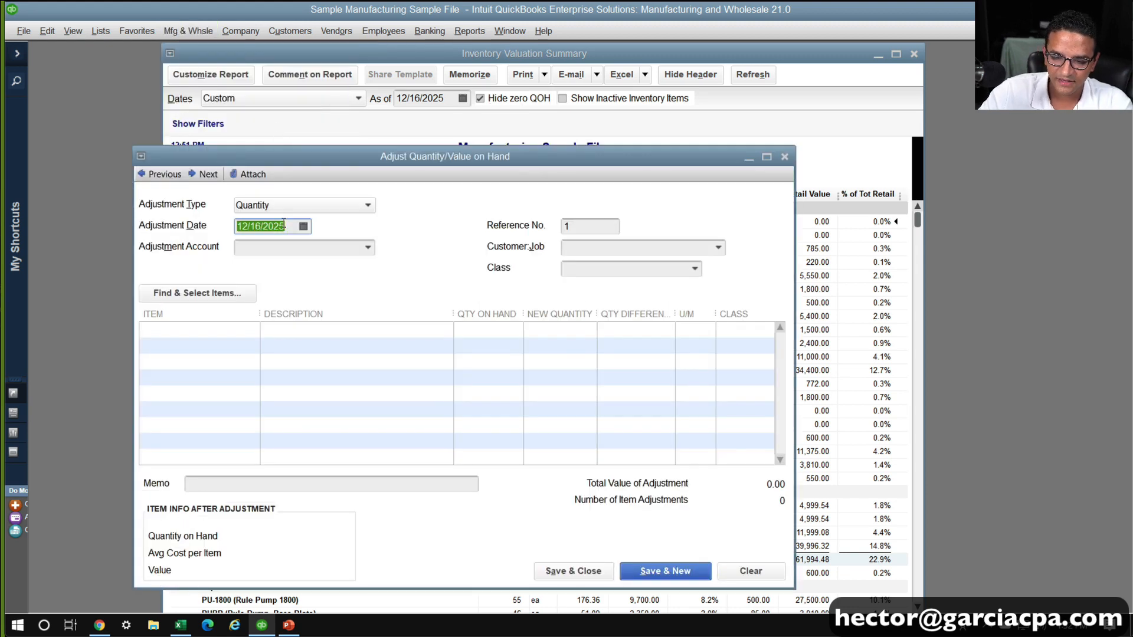
left_click(276, 248)
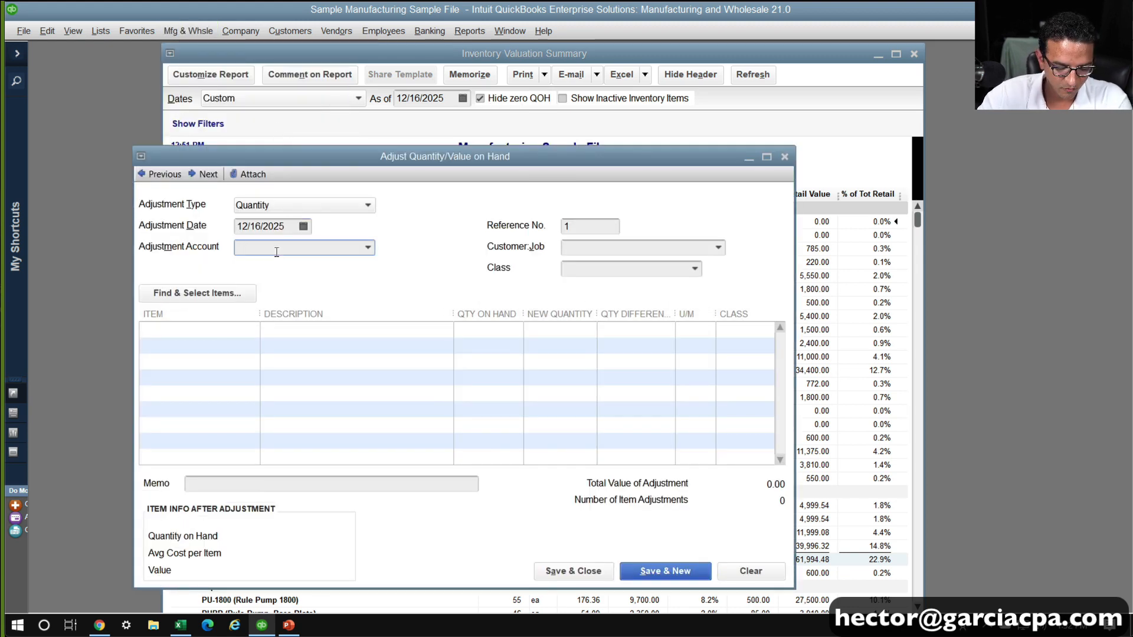
type("co")
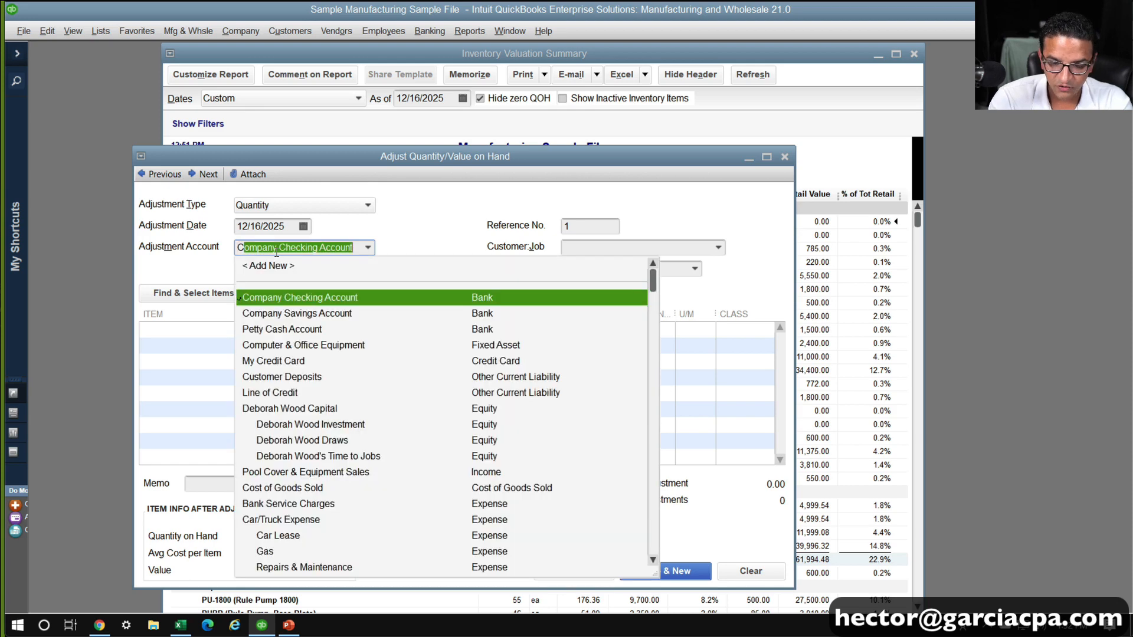
key("BackSpace")
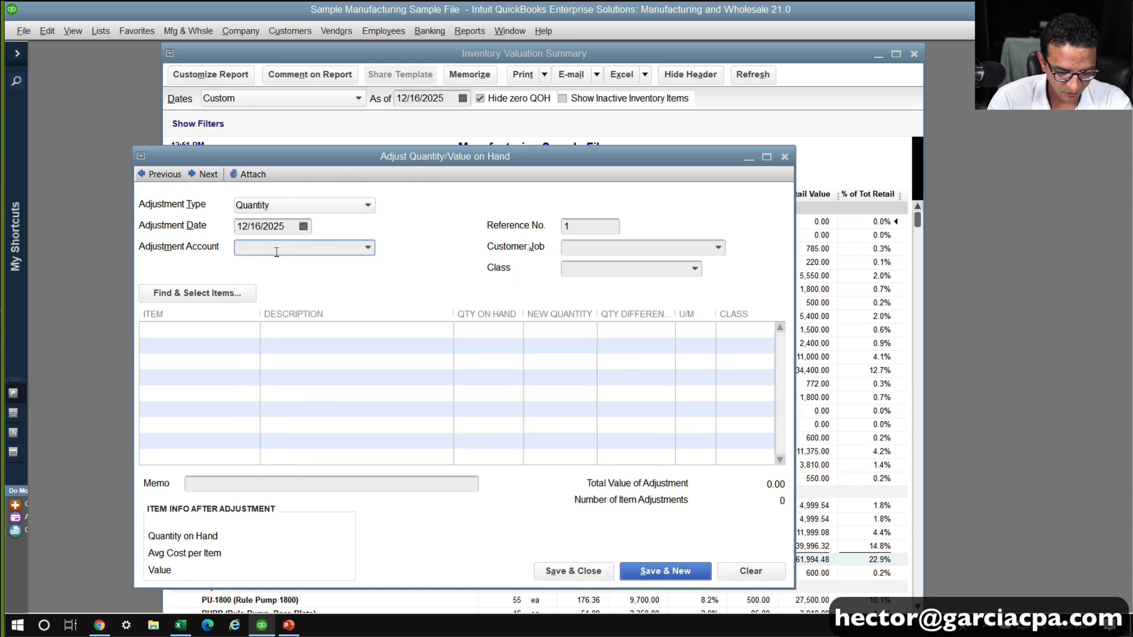
type("Sh")
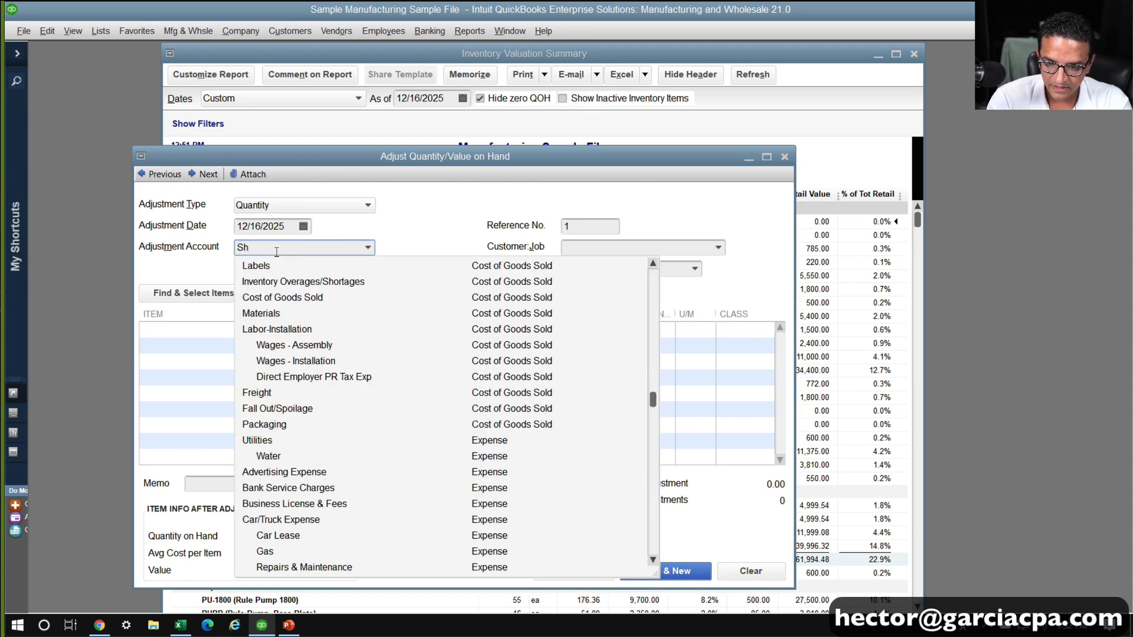
key("BackSpace")
key("BackSpace")
Create a Cost of Goods Sold account named Yield Erros and assign it as the adjustment account
type("Yie")
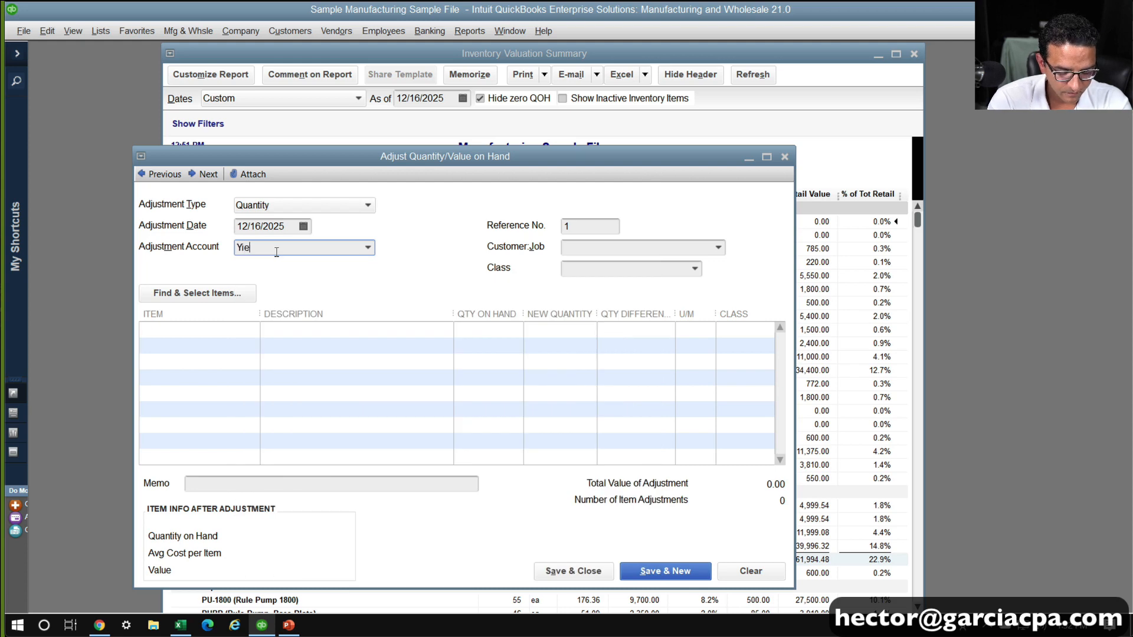
type("ld Err")
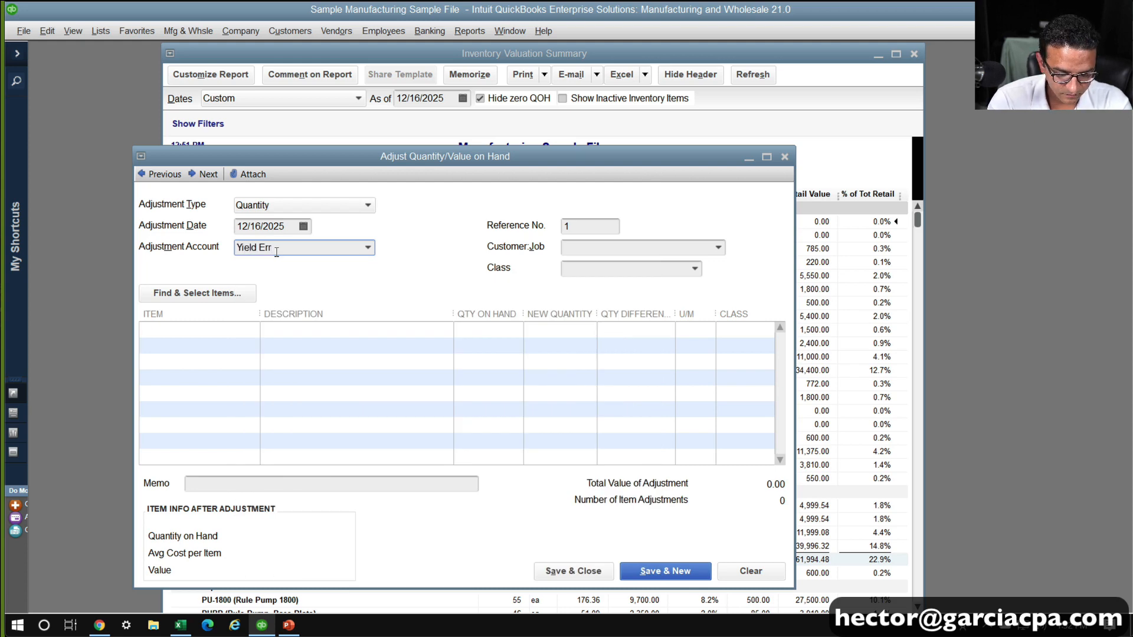
type("os")
key("Tab")
key("Return")
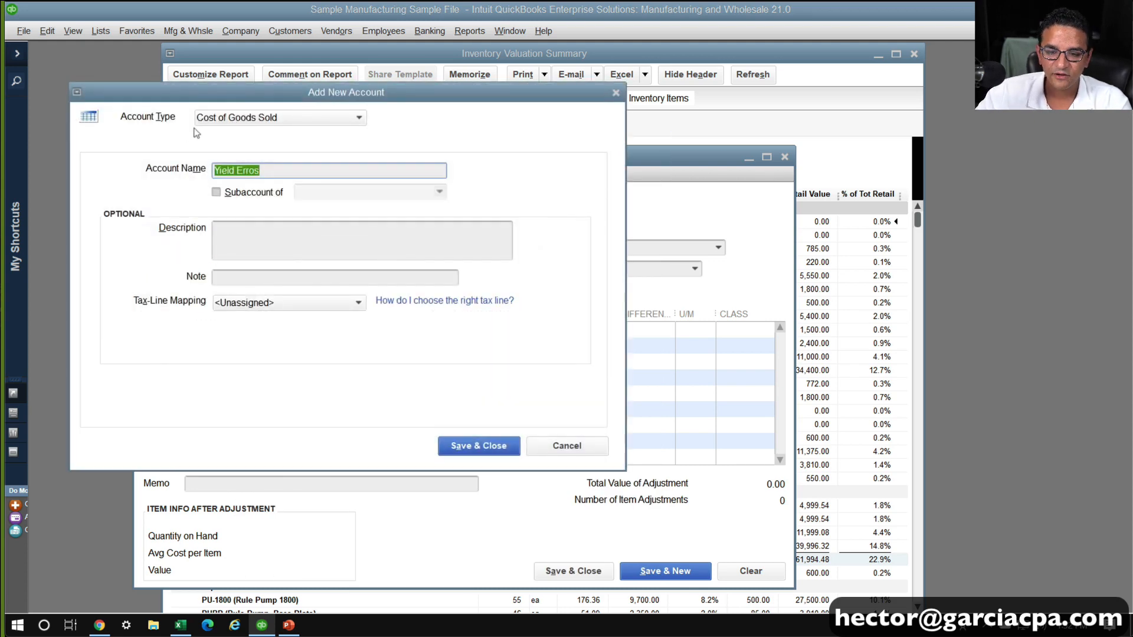
left_click(239, 124)
left_click(425, 357)
left_click(468, 442)
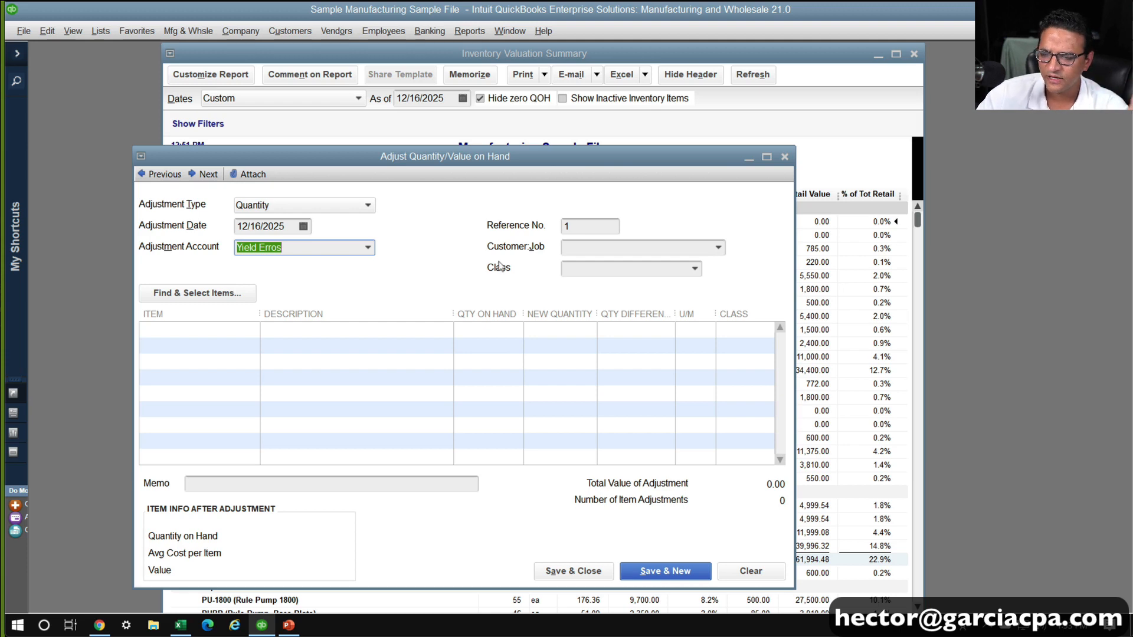
left_click(308, 247)
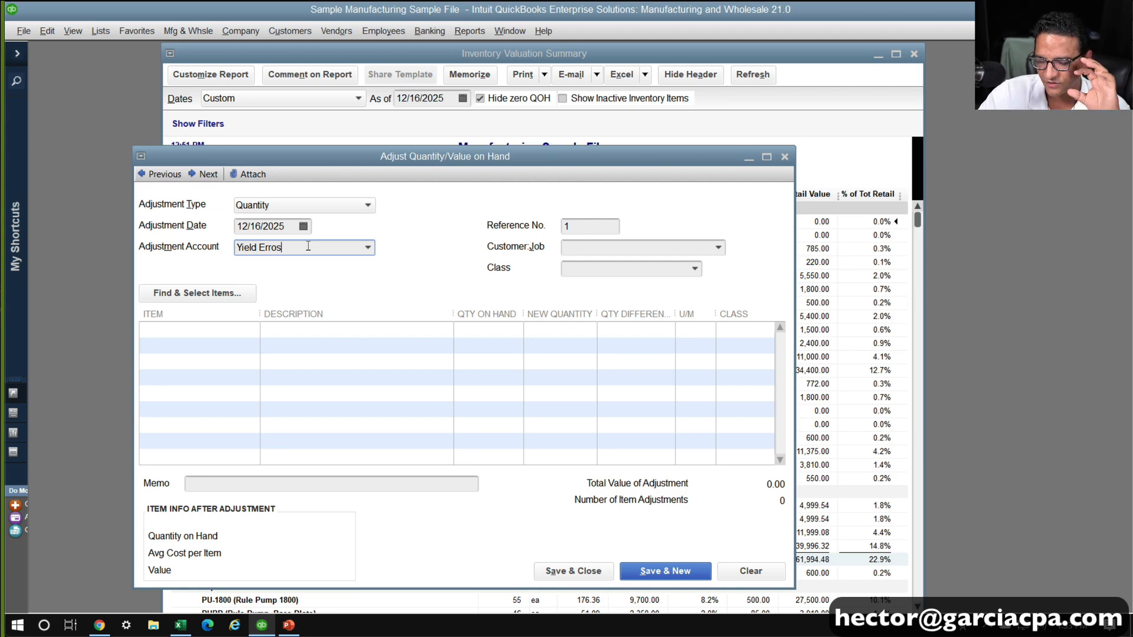
Add the 20oz Bottle CAP to the adjustment with a new quantity of 973
left_click(220, 324)
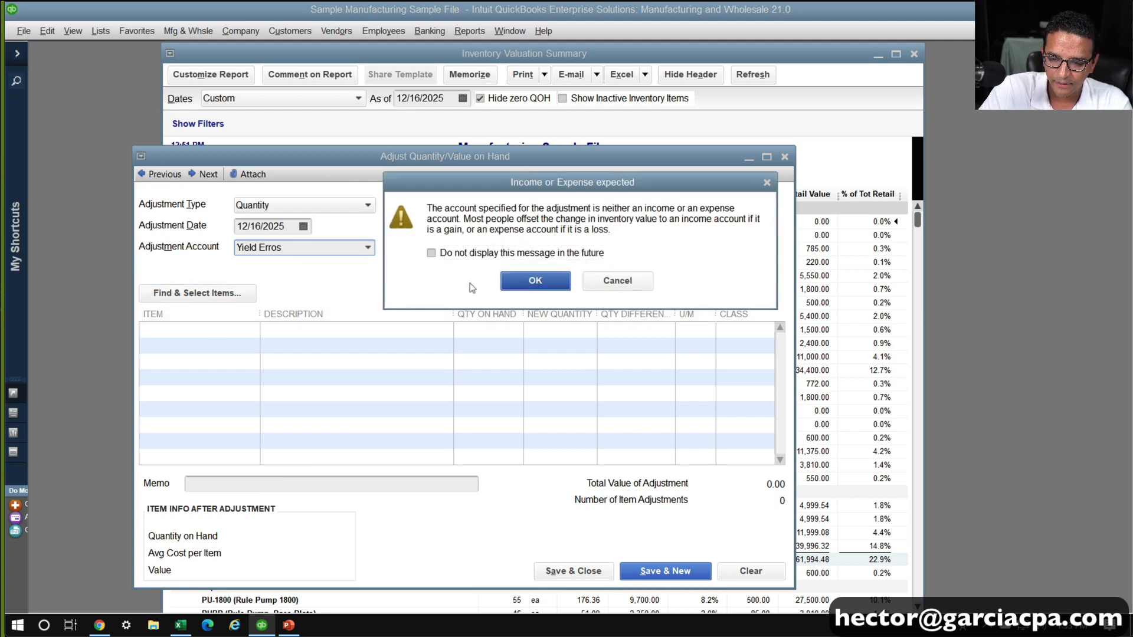
key("Return")
type("cap")
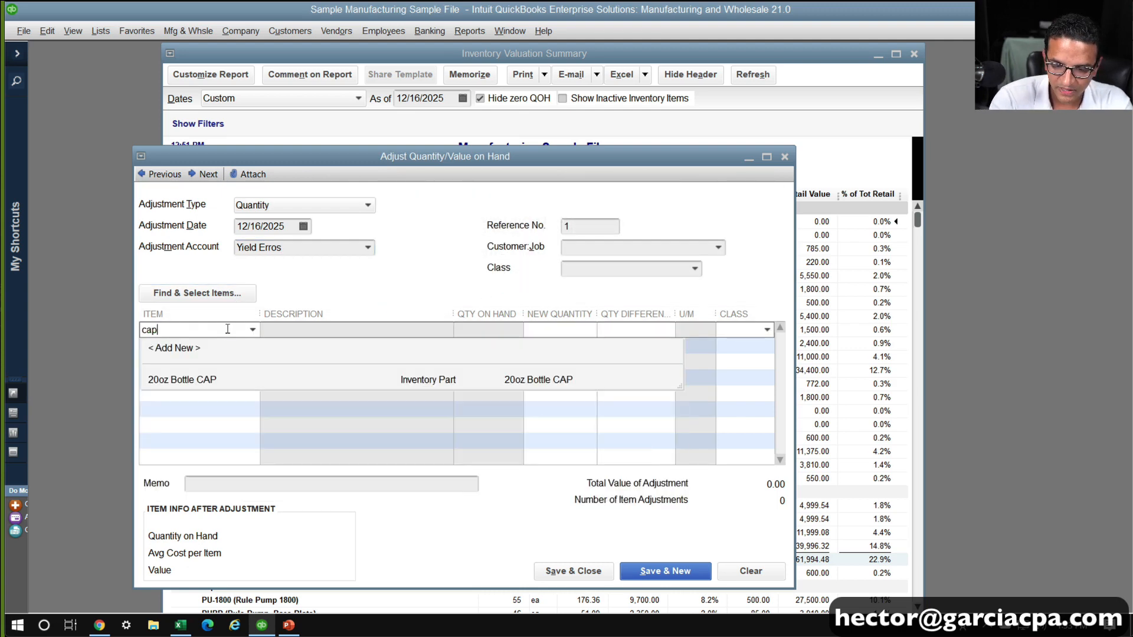
left_click(248, 380)
left_click(544, 335)
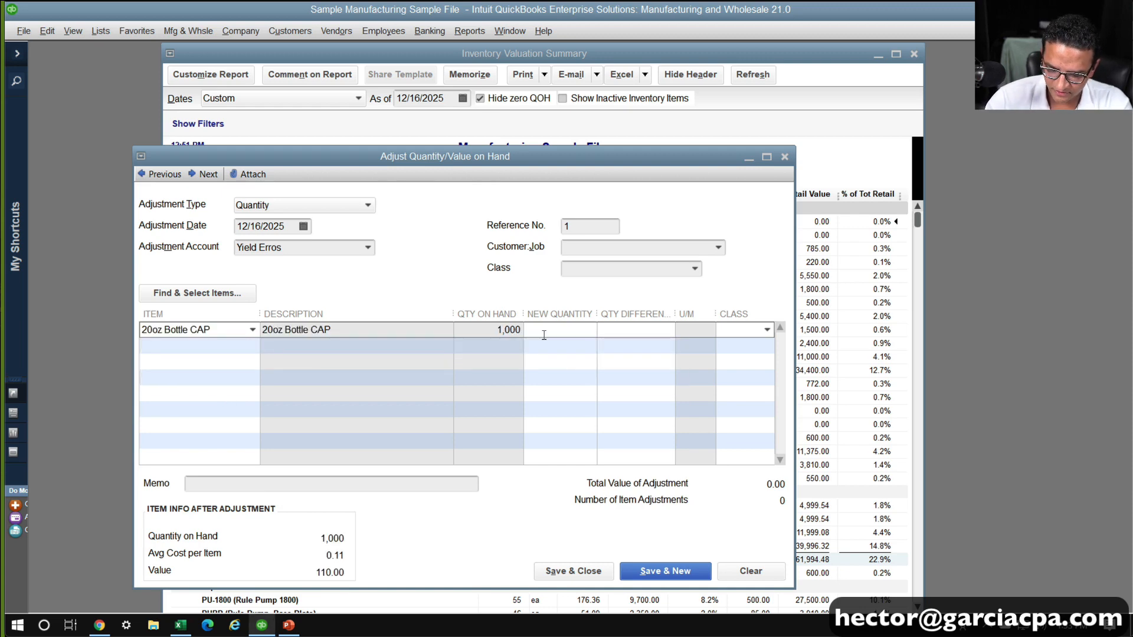
type("1000-27")
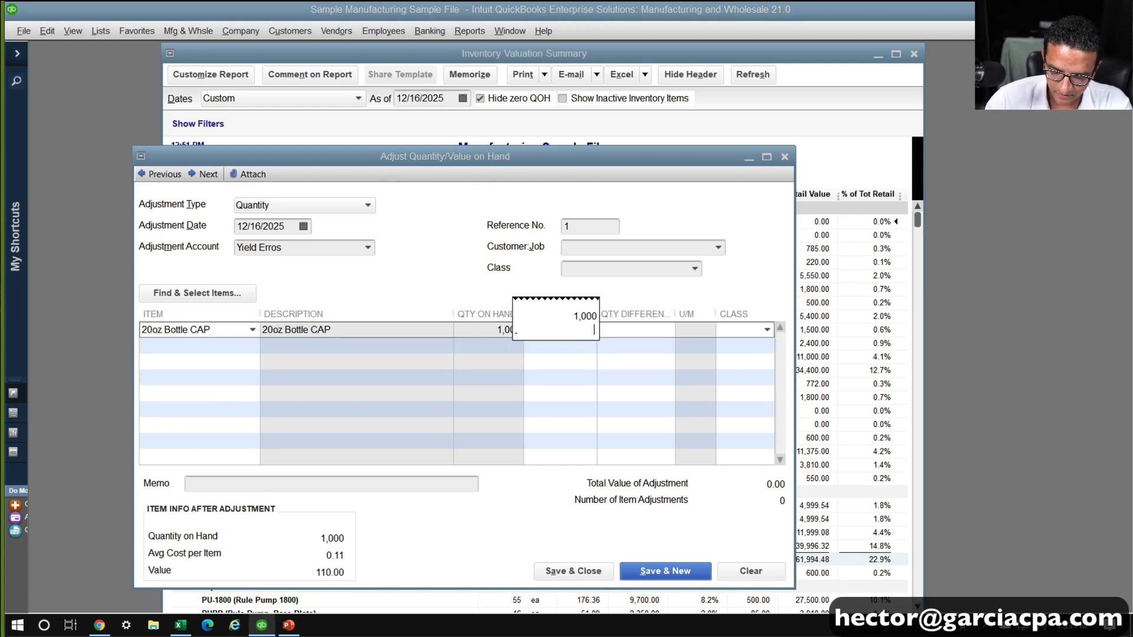
key("Return")
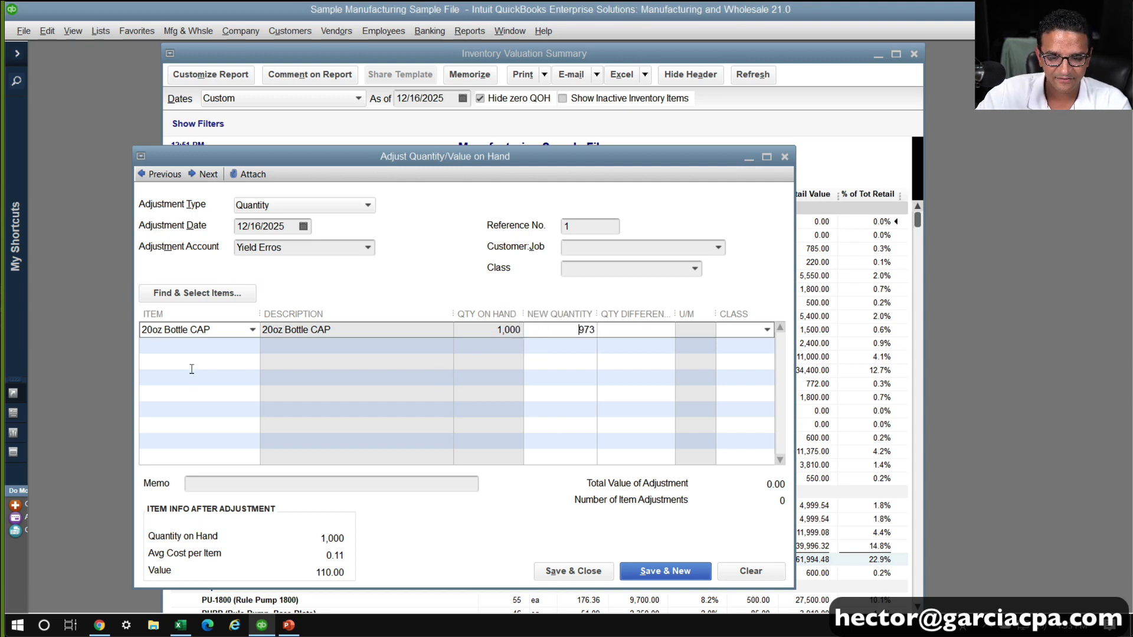
Add the 20oz Bottle with a new quantity of 980, and save and close the inventory adjustment
left_click(192, 349)
type("bott")
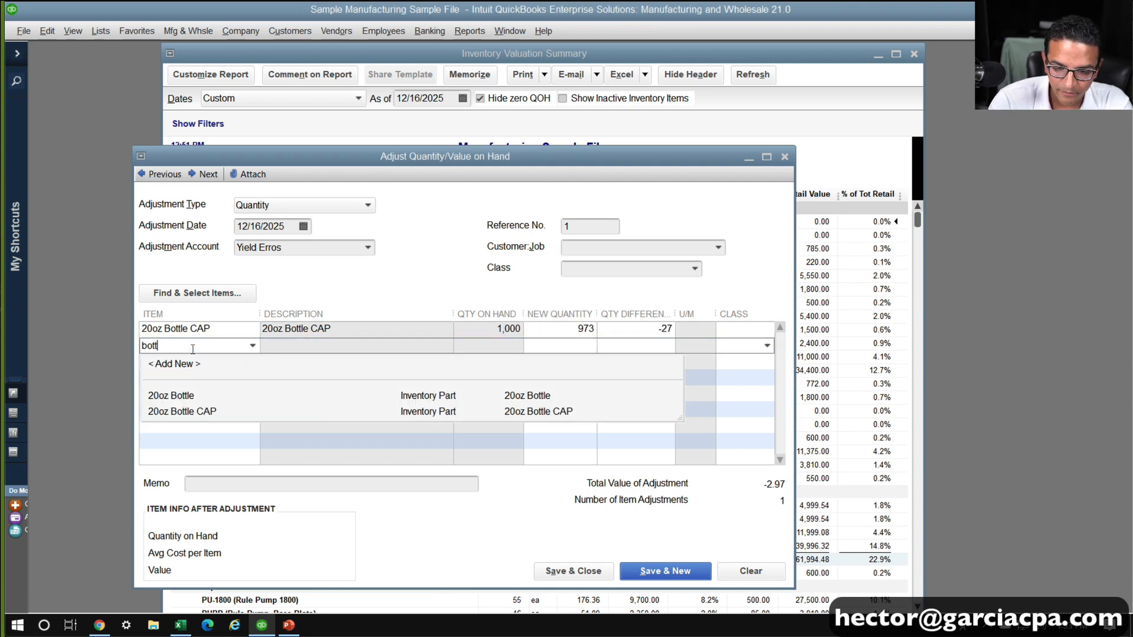
key("Down")
key("Down")
key("Up")
key("Tab")
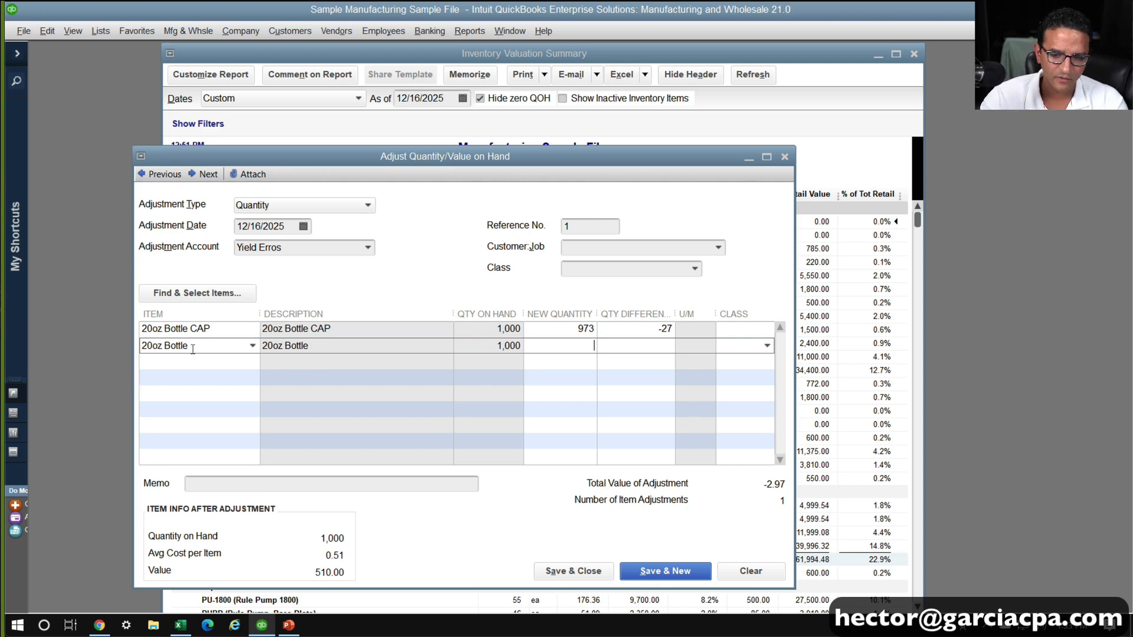
type("980")
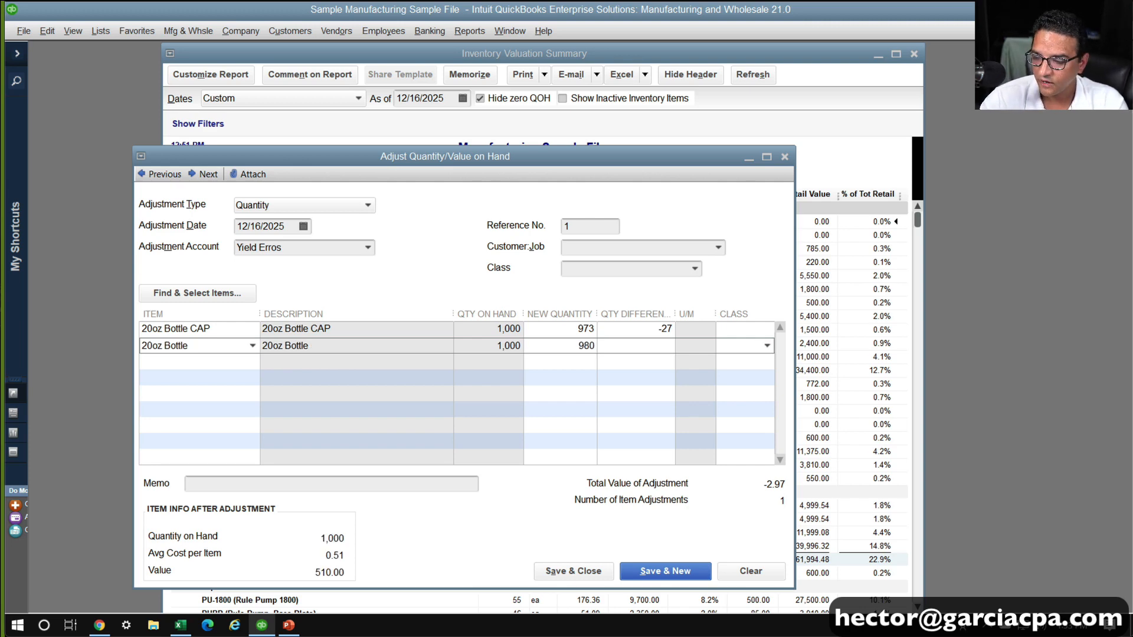
key("Tab")
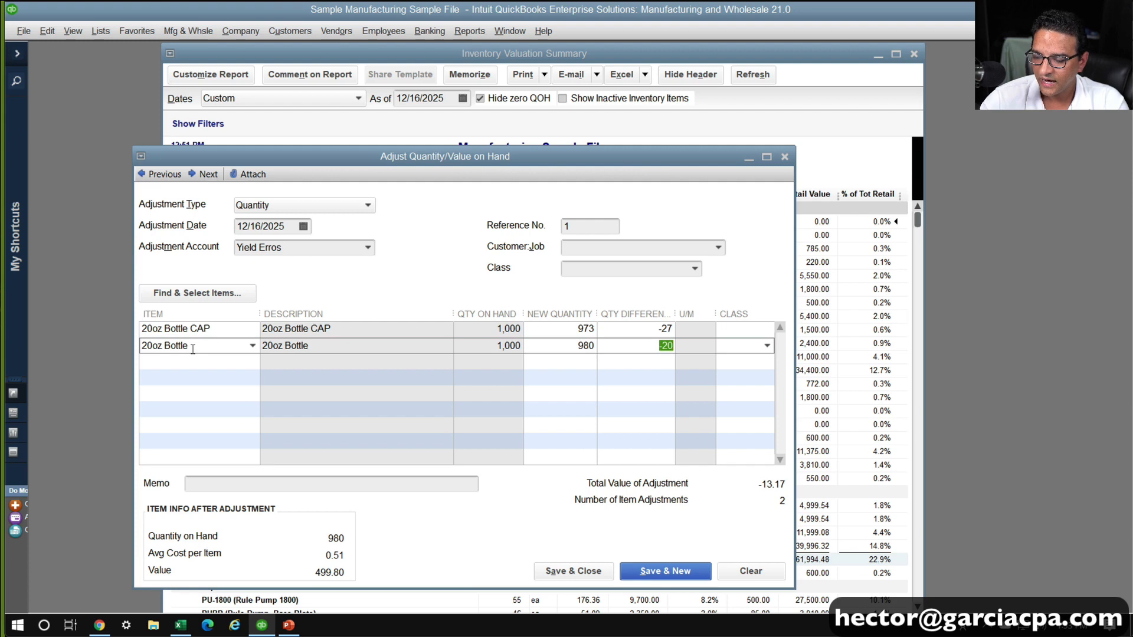
left_click(592, 362)
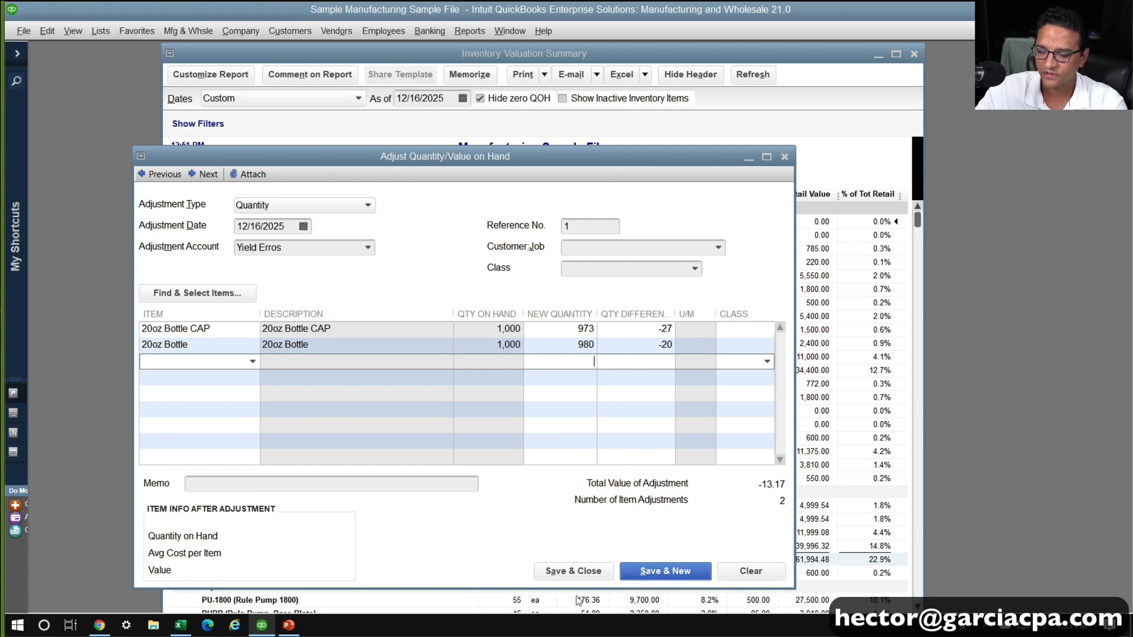
left_click(583, 570)
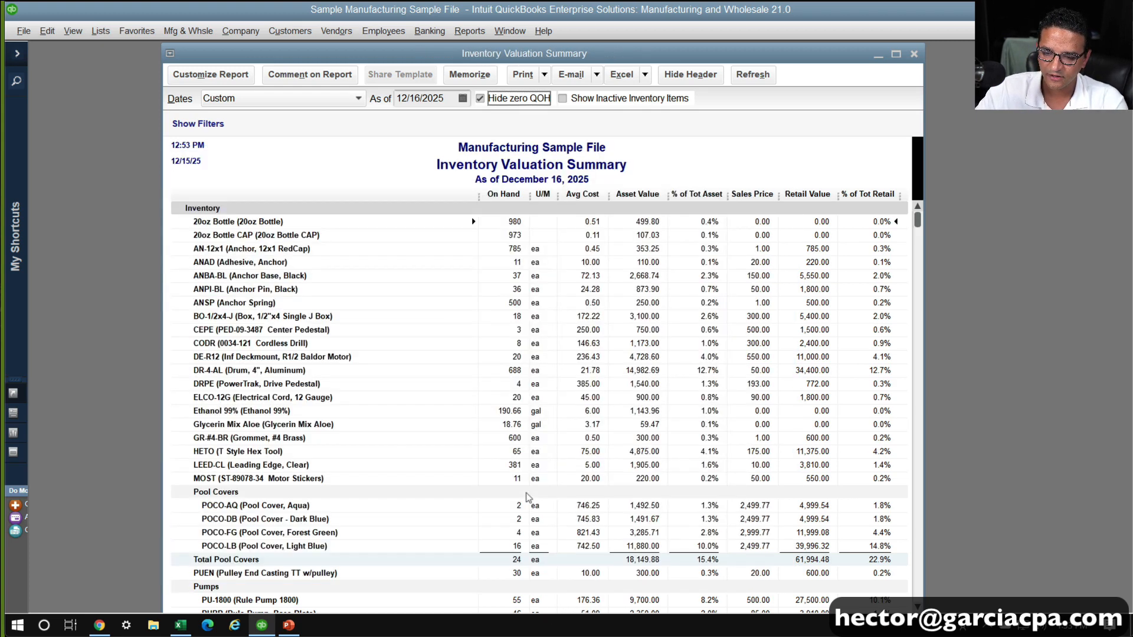
Run the Profit & Loss Standard report for 12/16/2025 only
left_click(482, 34)
mouse_move(562, 210)
left_click(709, 202)
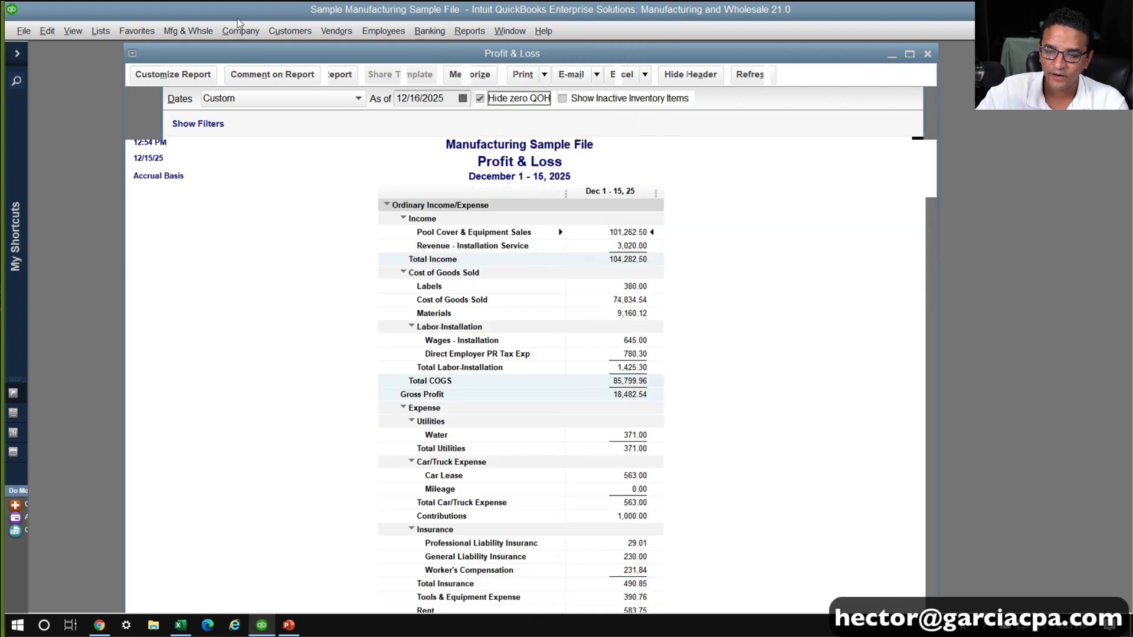
left_click(408, 95)
type("12")
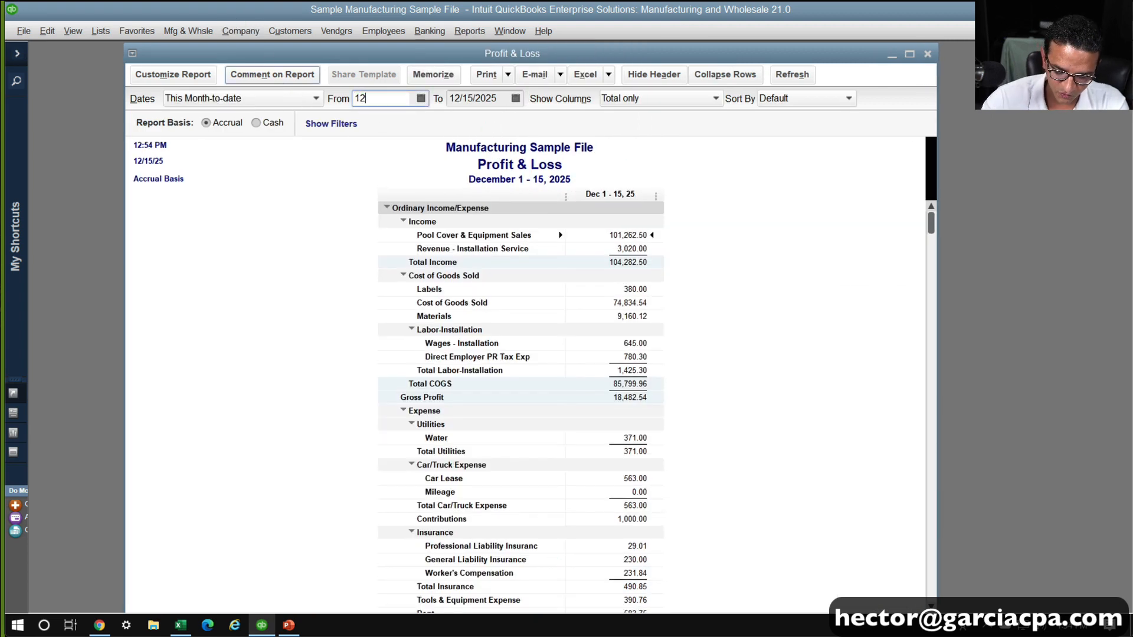
type("/16/2025")
key("Tab")
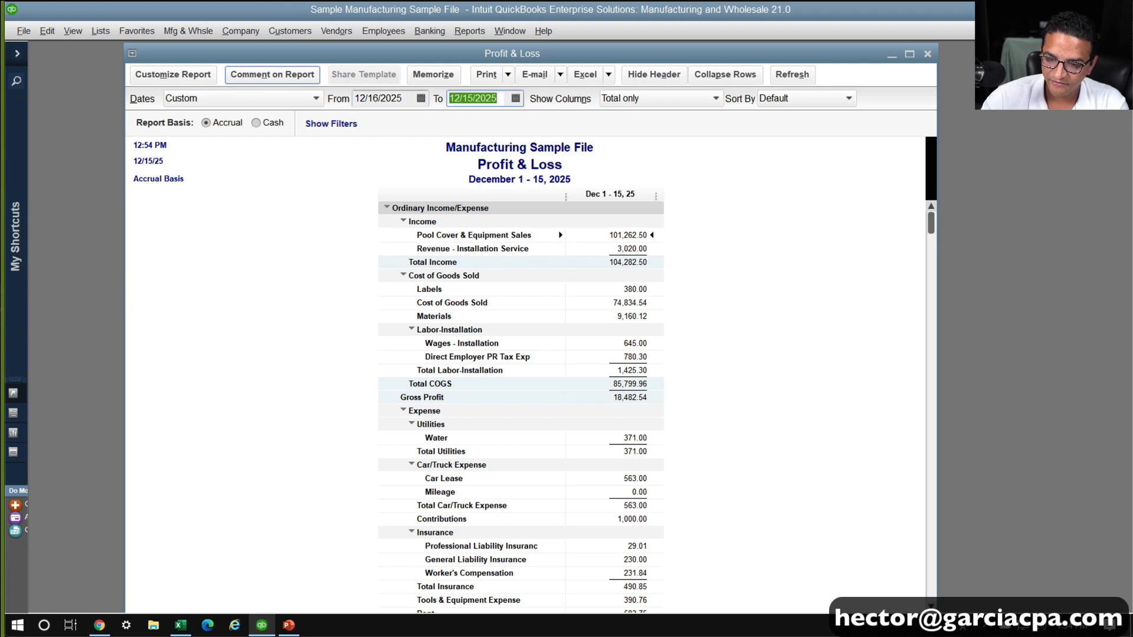
type("12/16/2")
type("0")
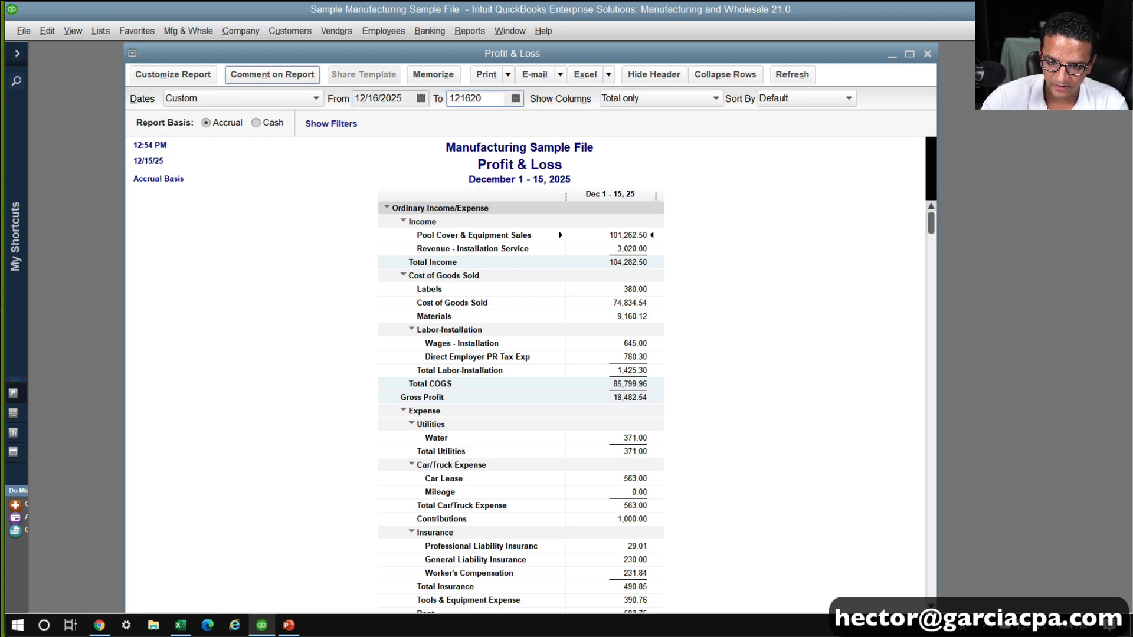
type("25")
key("Tab")
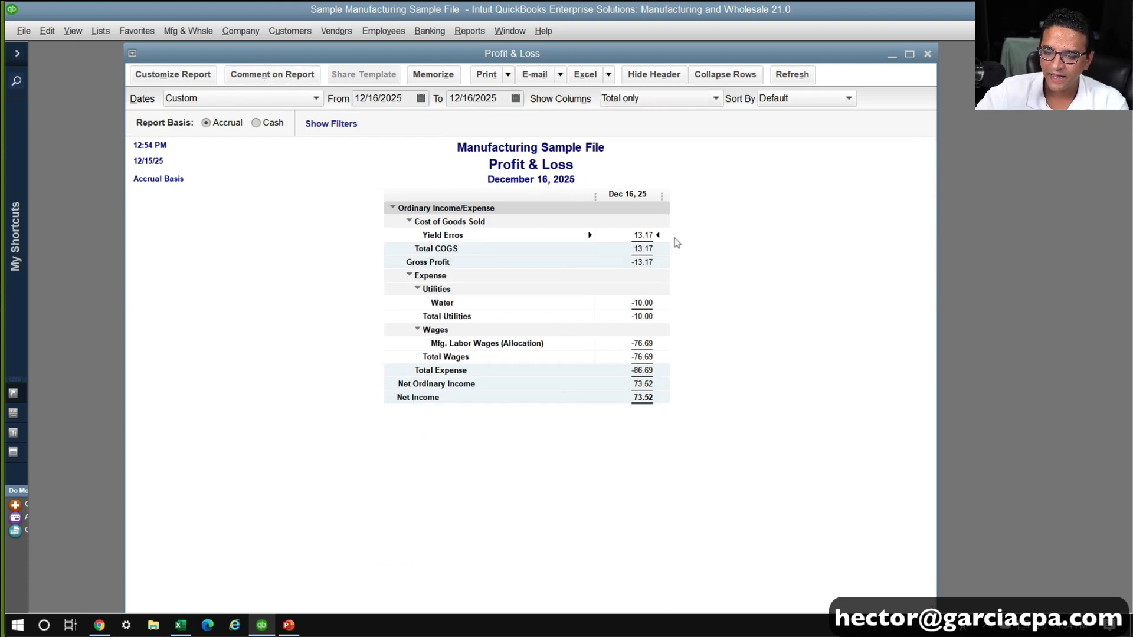
Examine the Yield Erros, Water and Mfg. Labor Wages (Allocation) amounts in the Profit & Loss report
left_click(642, 229)
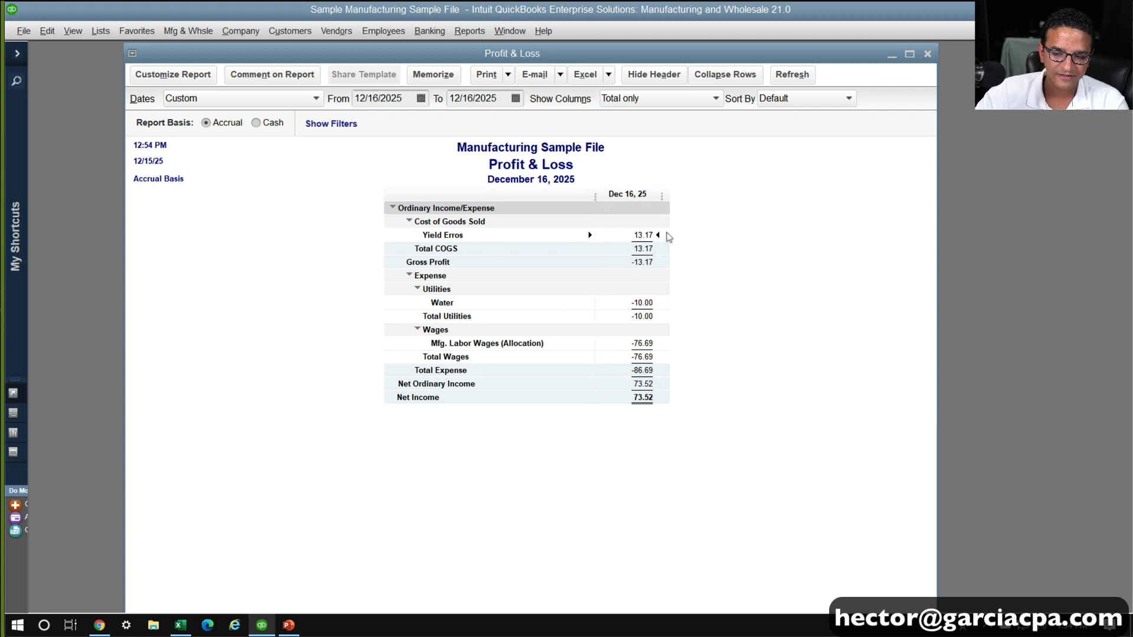
left_click(644, 301)
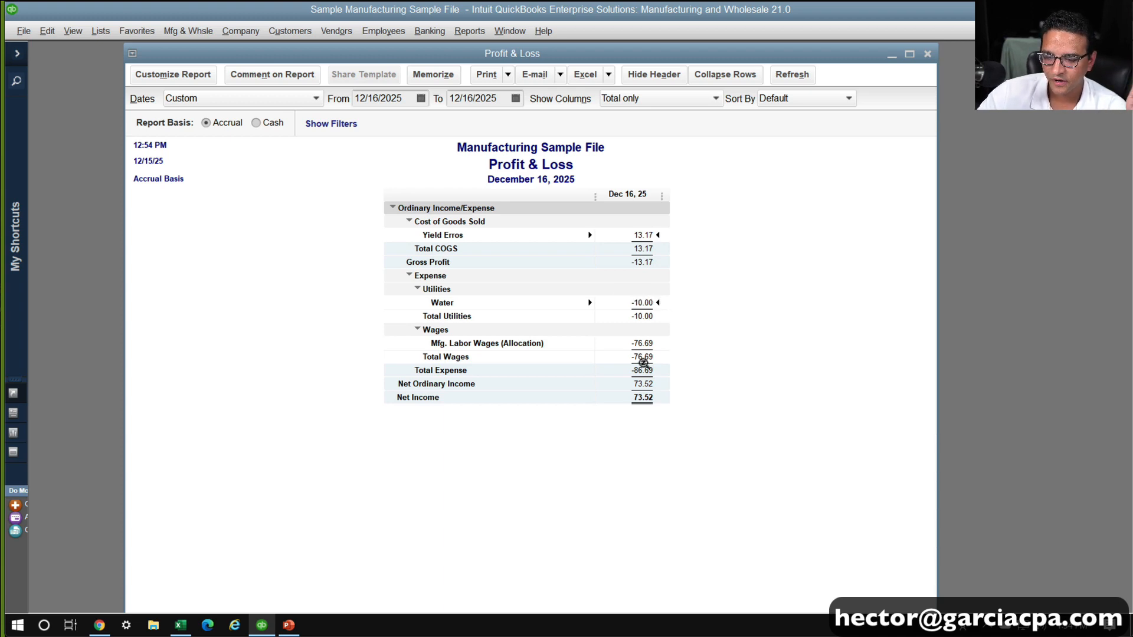
left_click(643, 343)
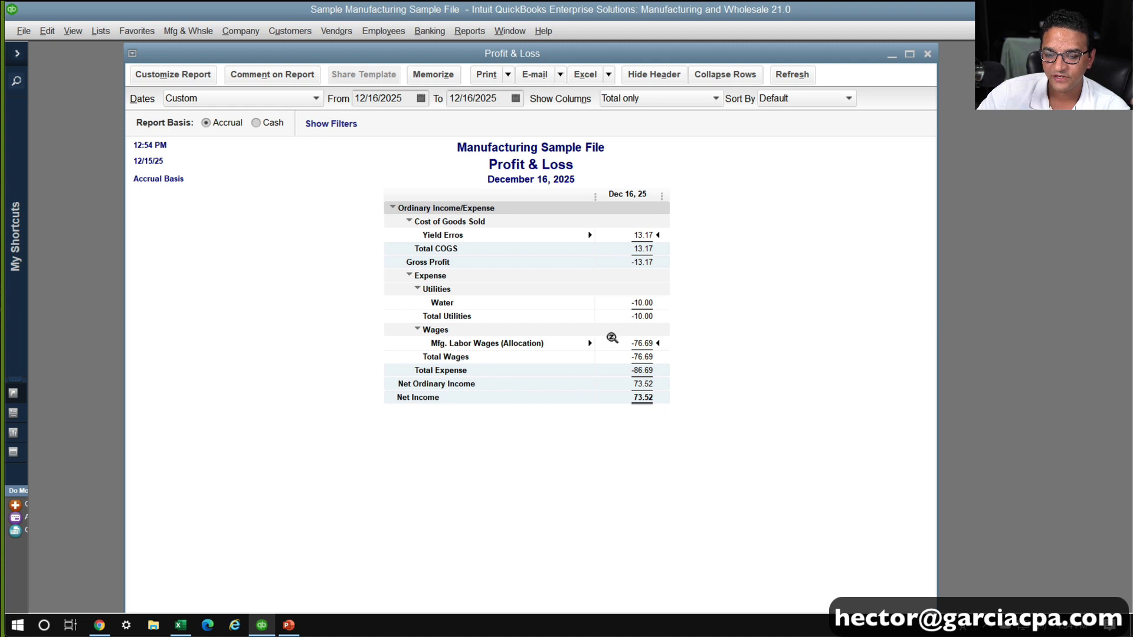
Set the Profit & Loss report's data font size to 14, apply it to the related text, and maximize the report window
right_click(628, 358)
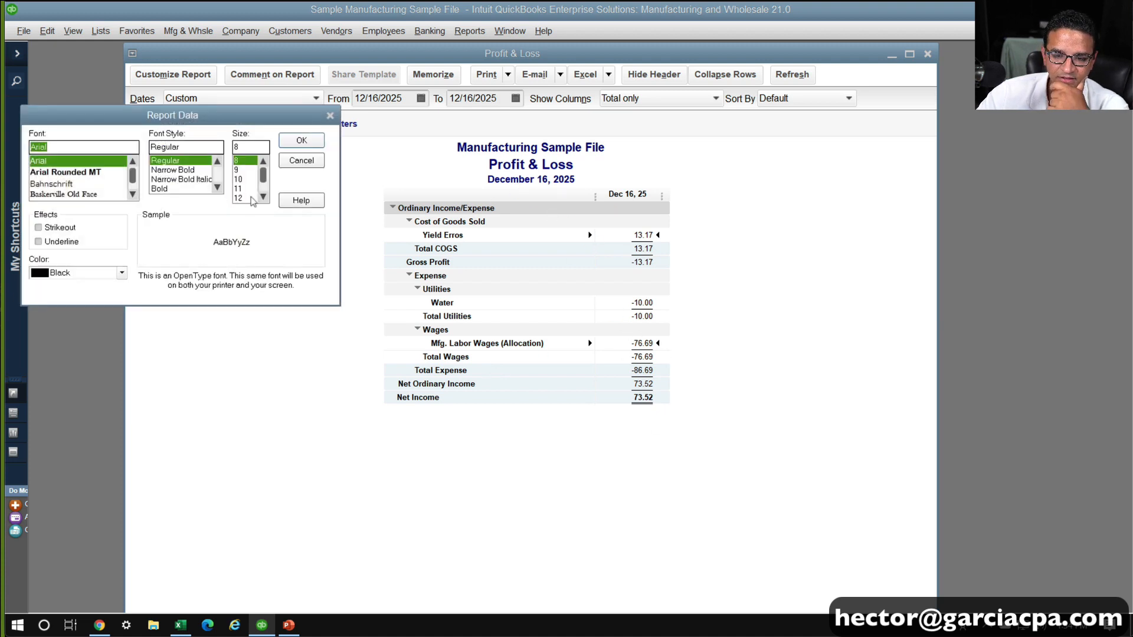
left_click(263, 196)
left_click(263, 197)
left_click(240, 188)
left_click(301, 141)
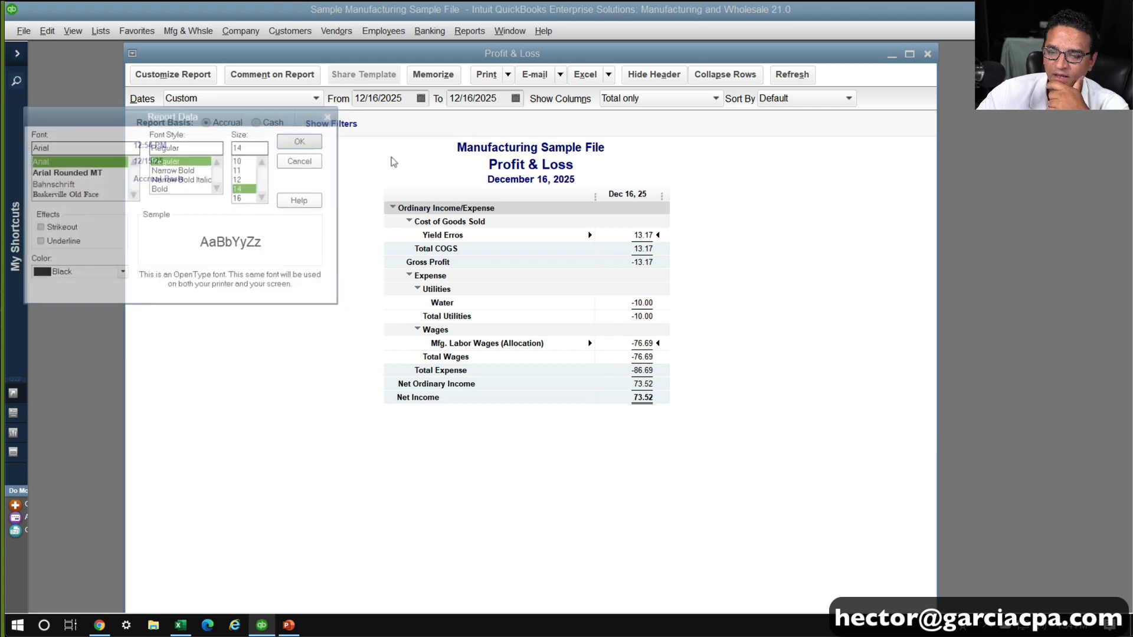
left_click(512, 193)
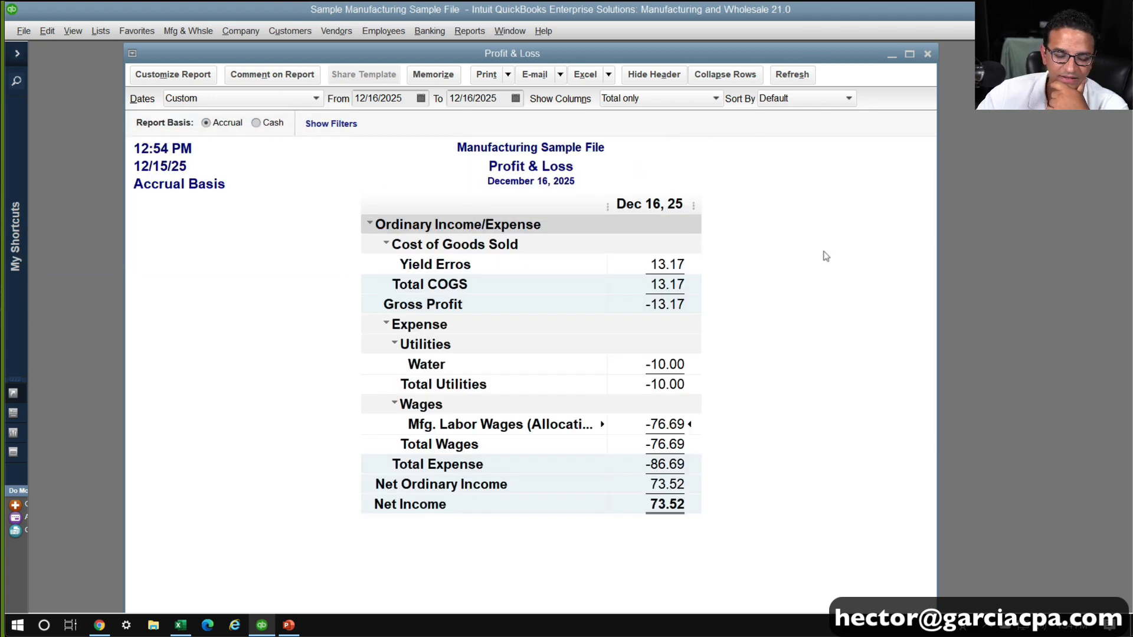
double_click(658, 59)
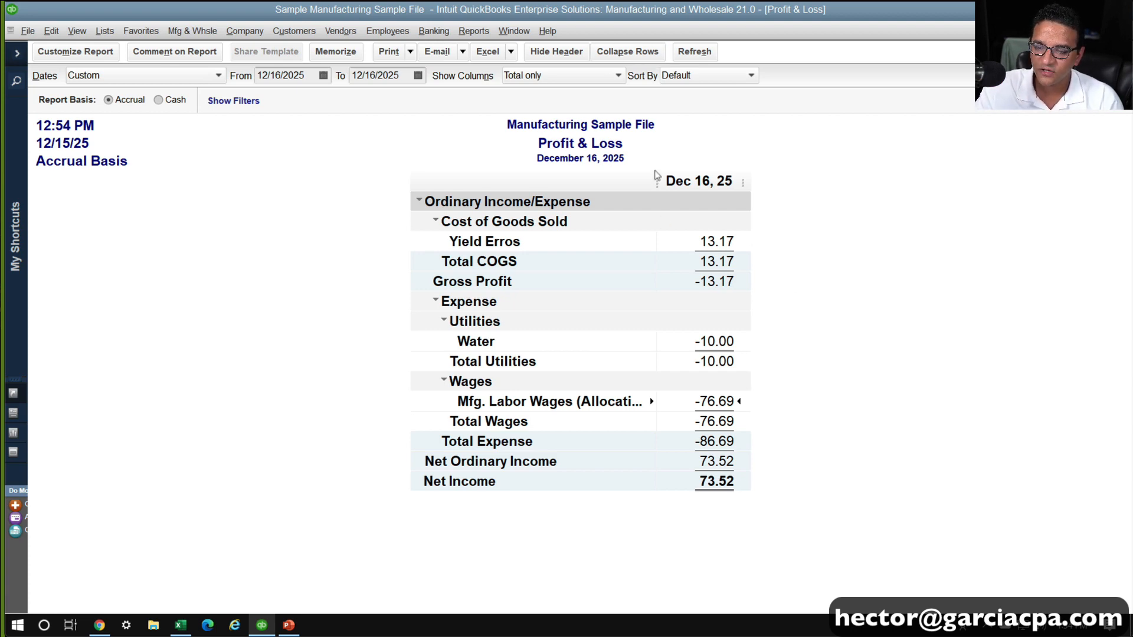
Widen the account name column of the Profit & Loss report, set the start date to 12/01/2025 and refresh the report
left_click_drag(652, 181, 747, 181)
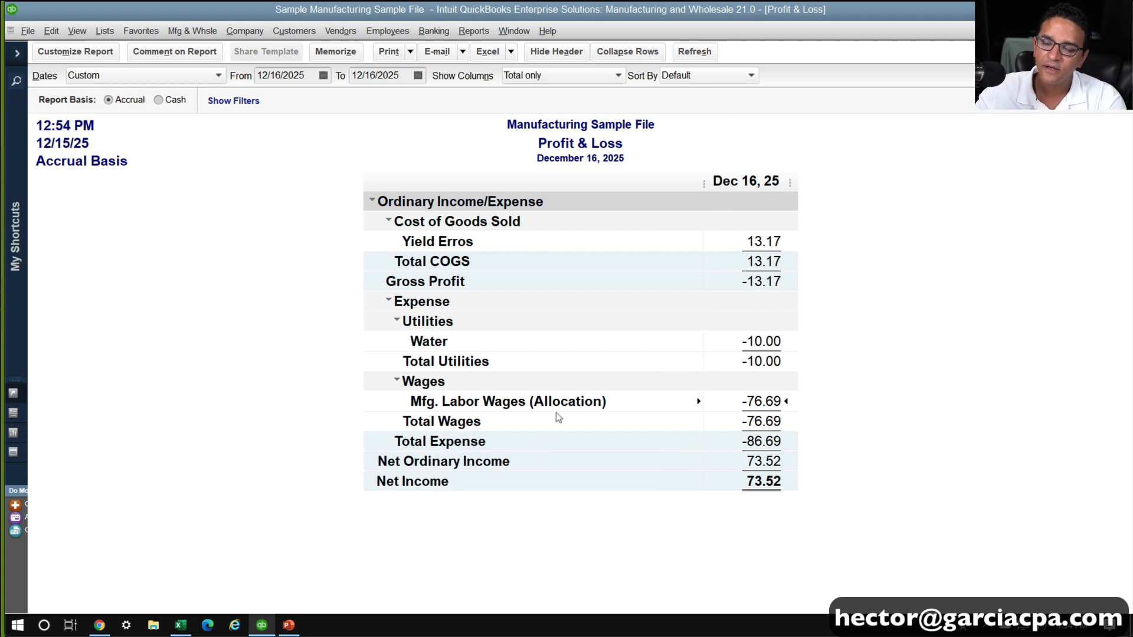
left_click(311, 75)
key("y")
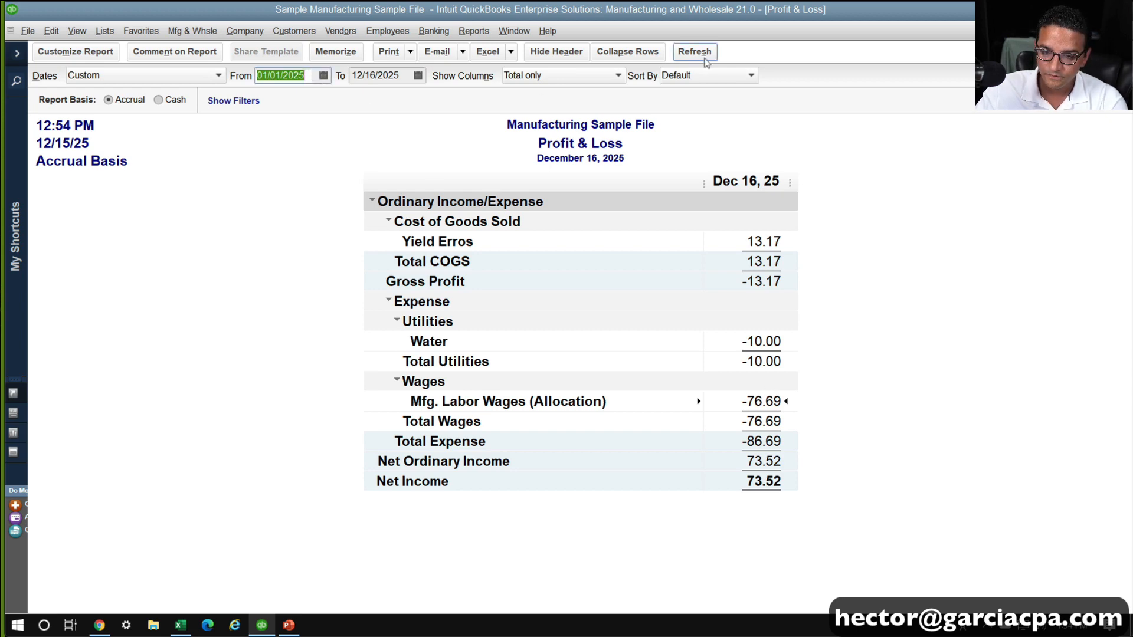
key("m")
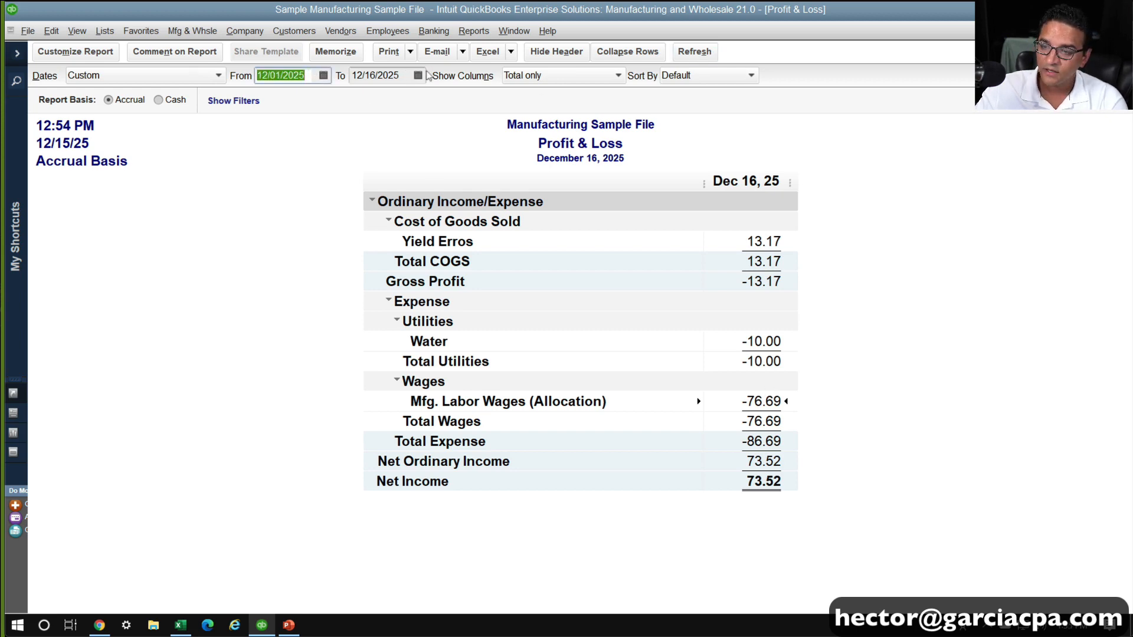
left_click(694, 52)
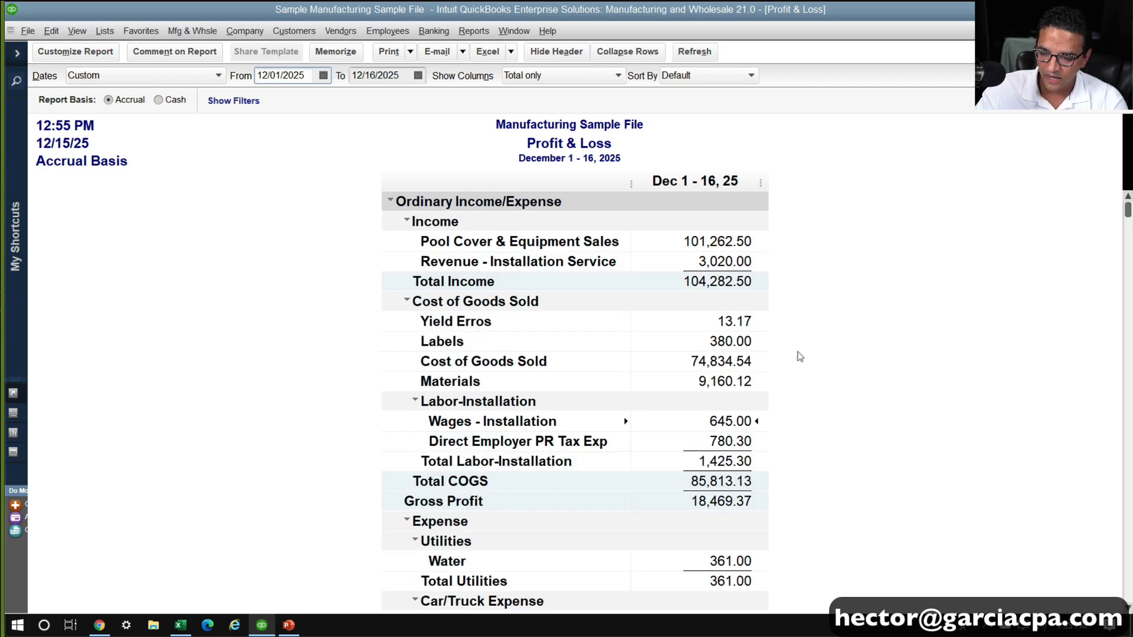
Examine the cost of goods sold section of the Profit & Loss report, focusing on the Labels amount, and keep the report open
scroll(883, 369, "down", 2)
scroll(890, 370, "up", 1)
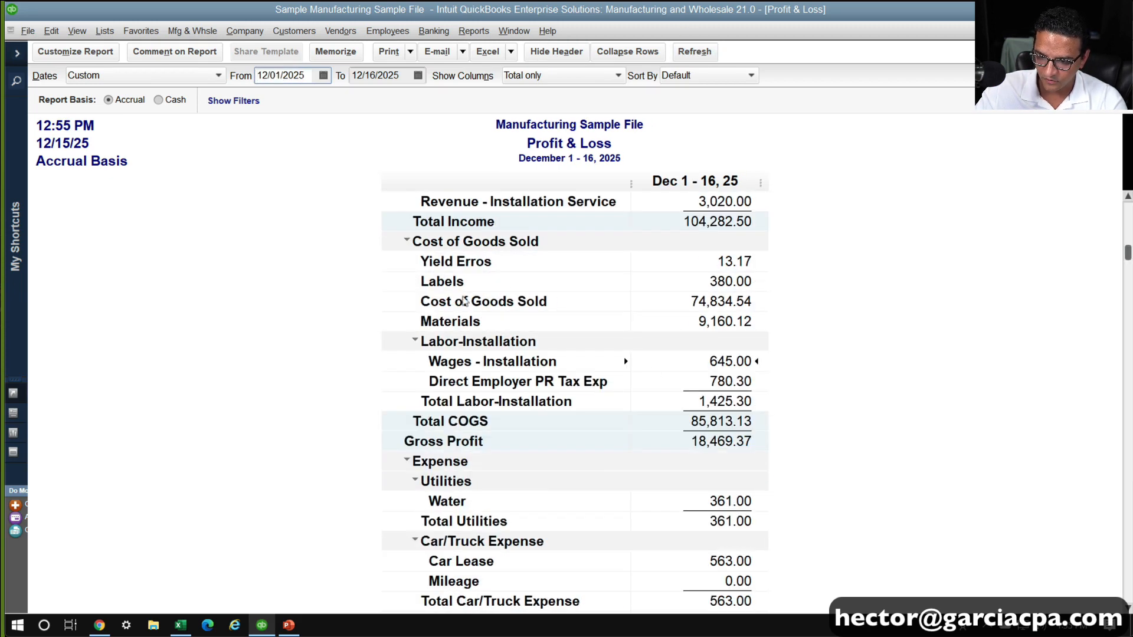
scroll(690, 419, "down", 1)
scroll(691, 418, "up", 2)
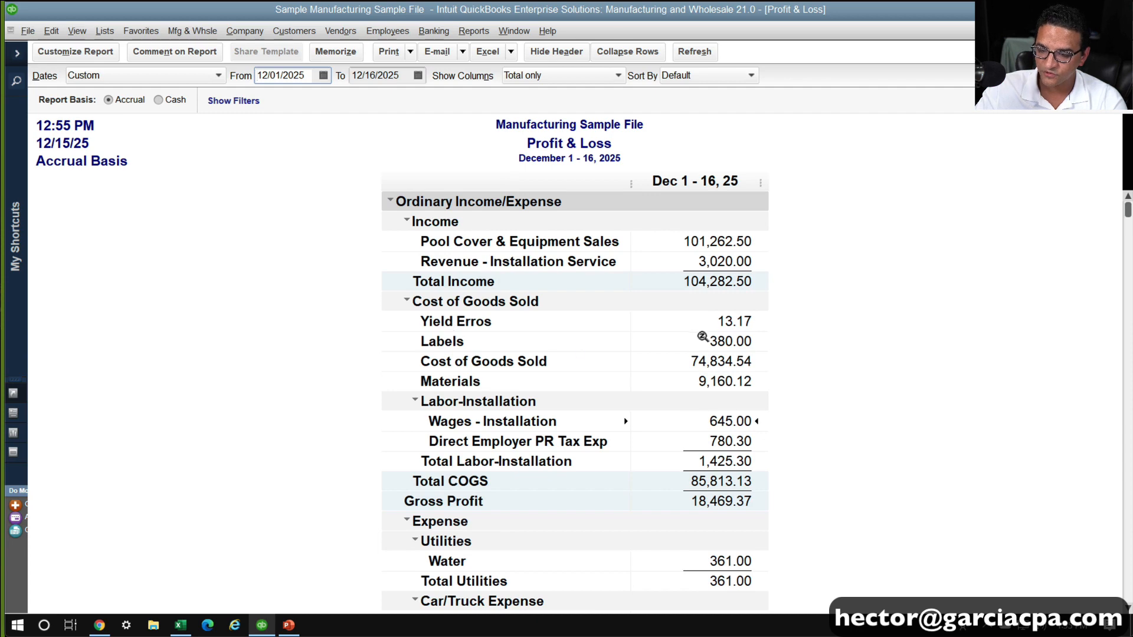
left_click(730, 335)
key("ctrl")
key("ctrl")
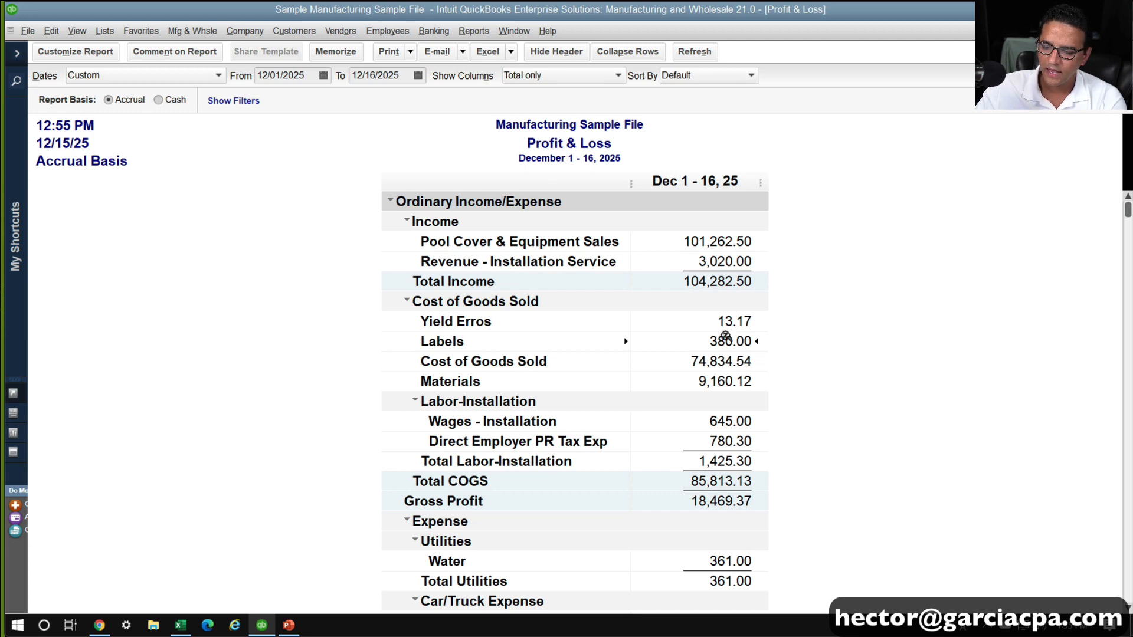
double_click(508, 347)
key("Escape")
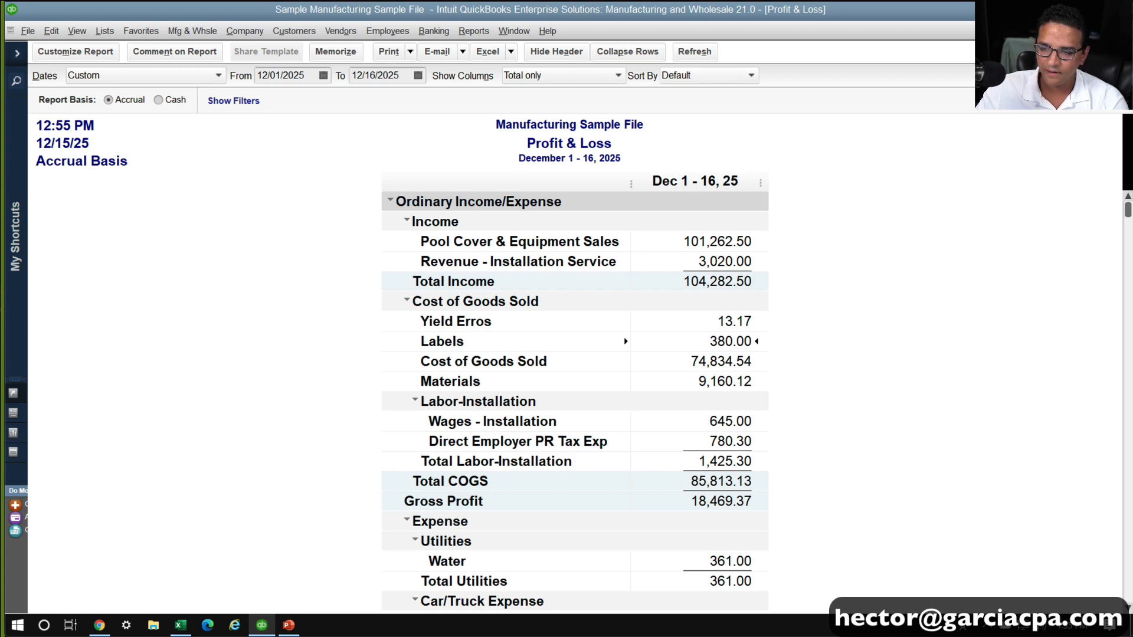
key("Escape")
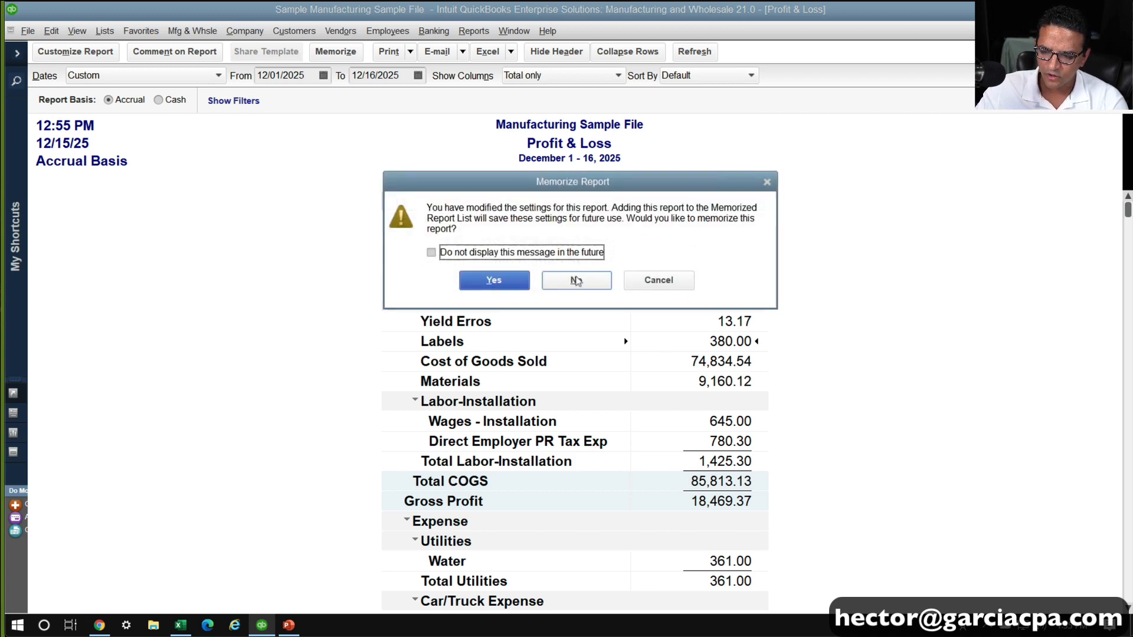
left_click(657, 284)
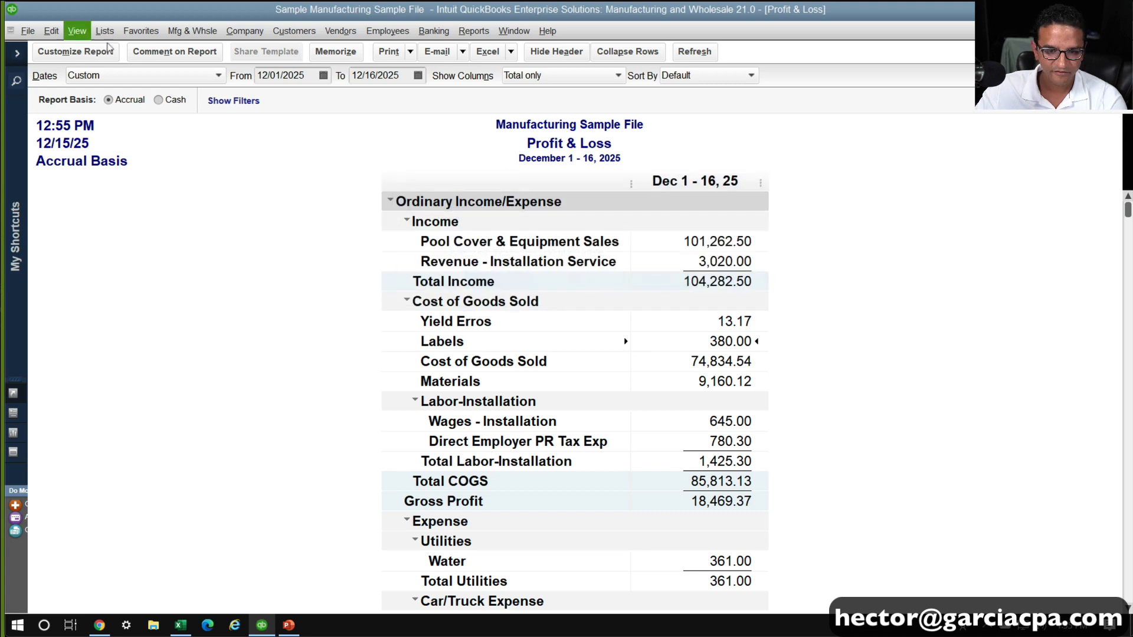
Open the Item List and widen its Name and Type columns
left_click(104, 37)
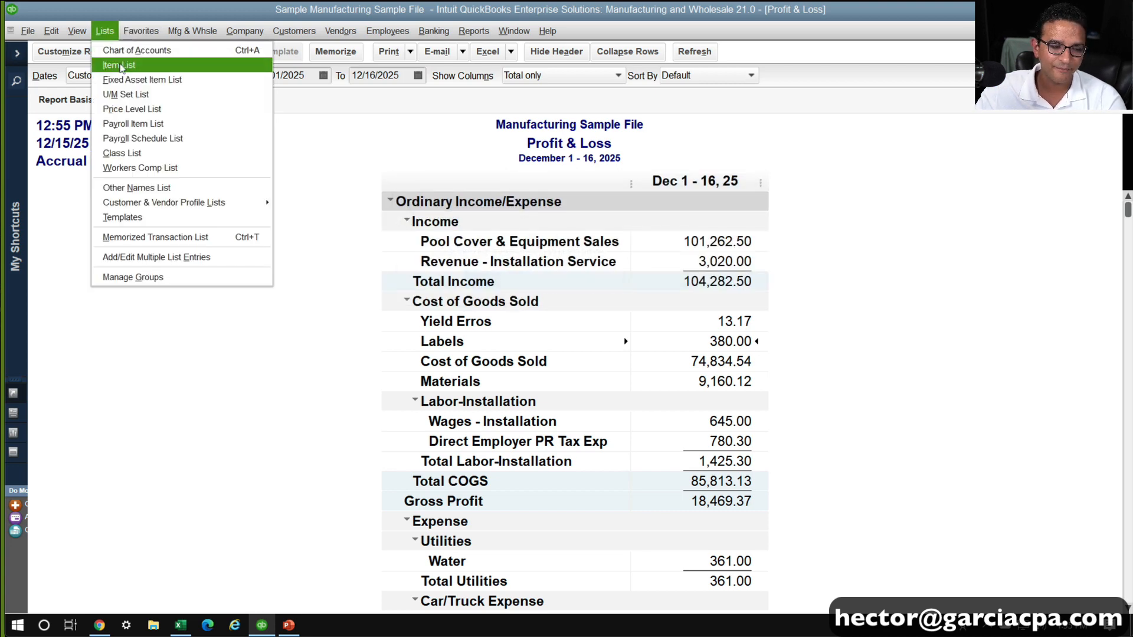
left_click(120, 66)
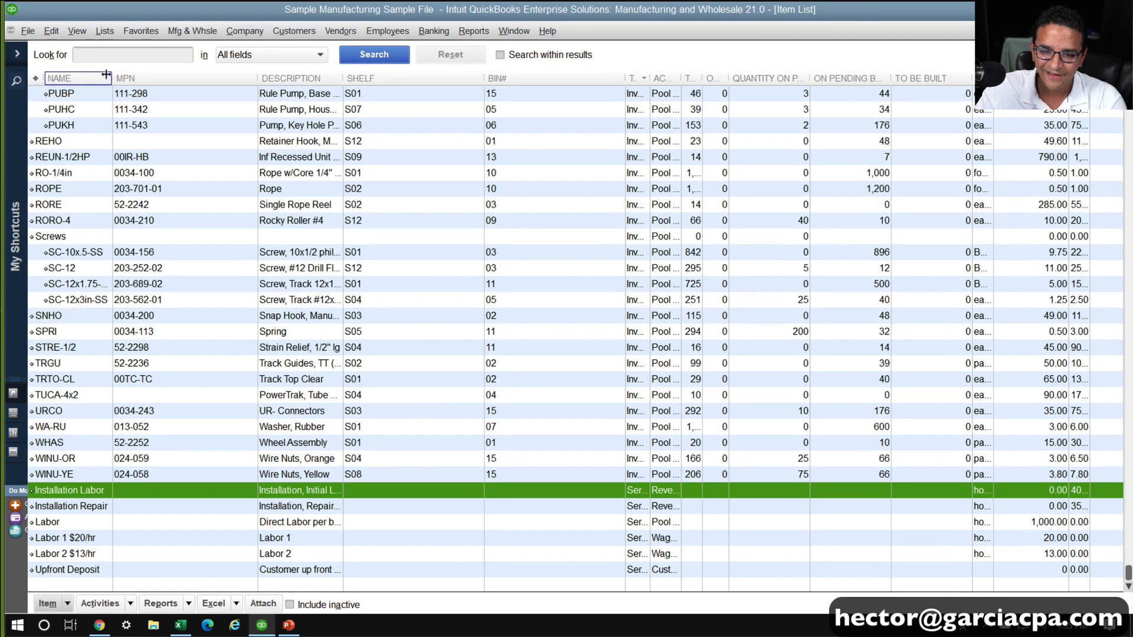
left_click_drag(106, 75, 238, 76)
scroll(155, 281, "up", 20)
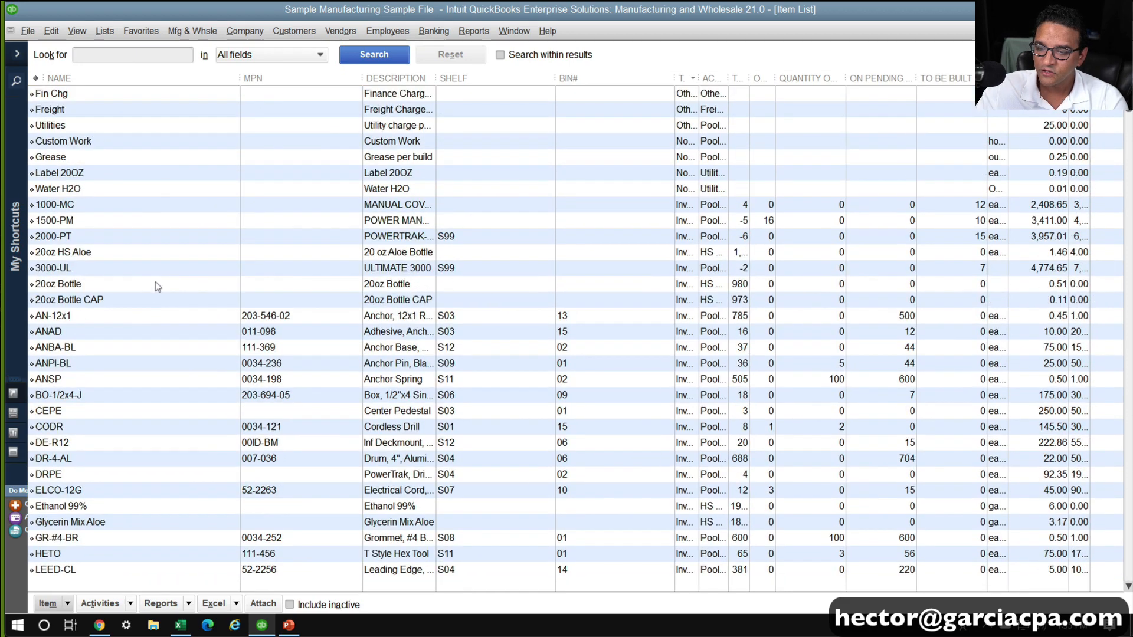
left_click_drag(666, 75, 730, 77)
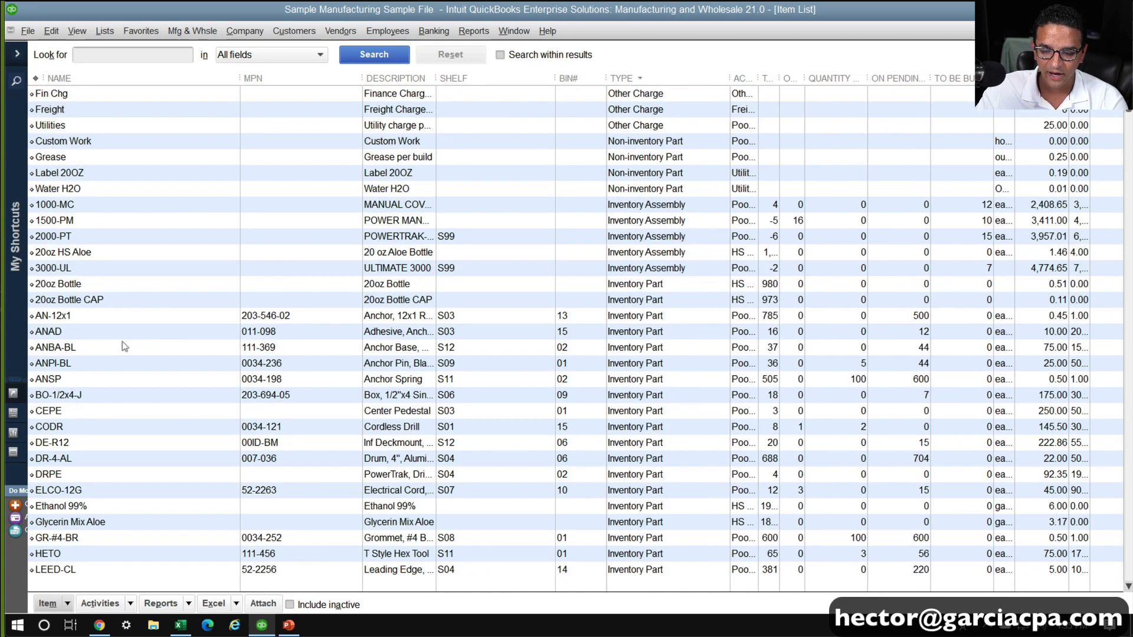
Add Label 20OZ to the bill of materials of the 20oz HS Aloe assembly, save the item and close the Item List
left_click(88, 259)
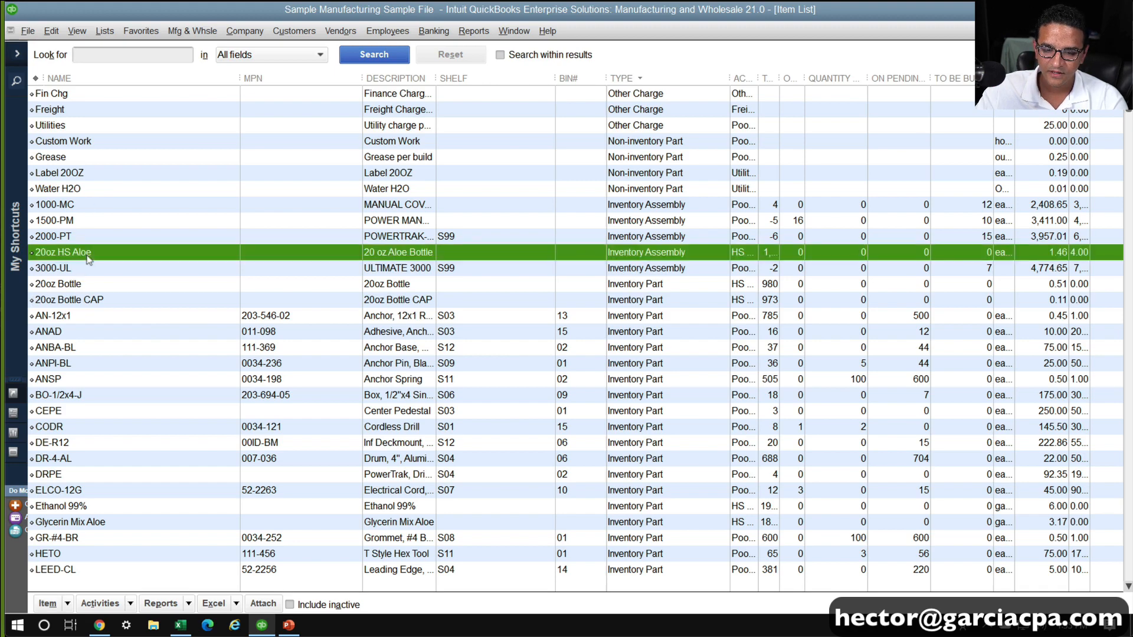
double_click(88, 259)
left_click(536, 378)
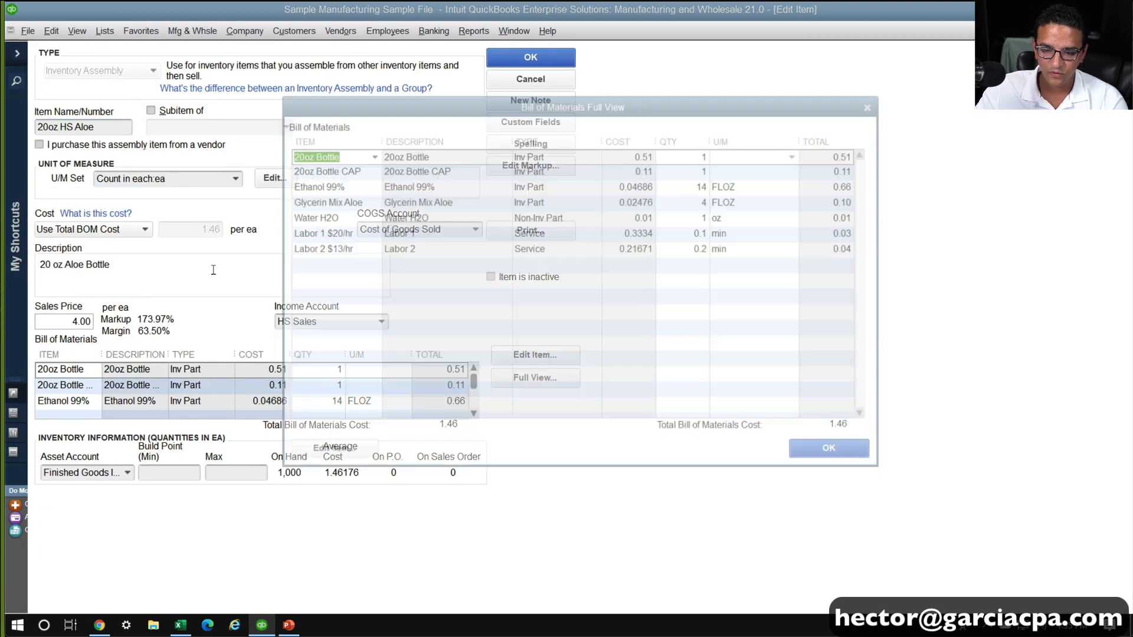
left_click(338, 250)
left_click(334, 235)
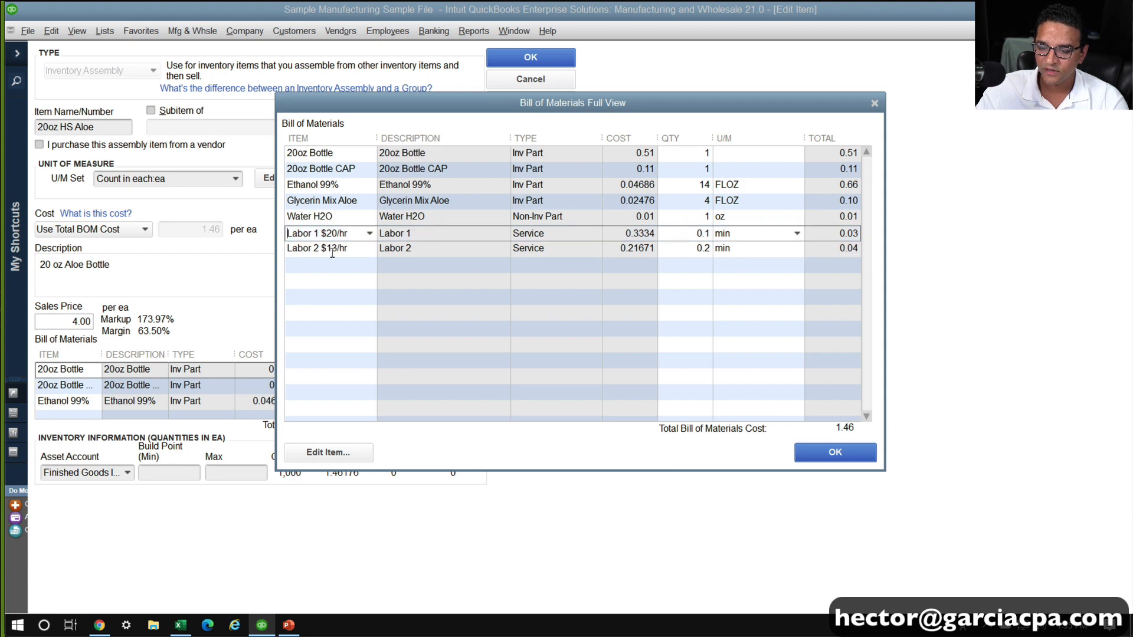
left_click(310, 269)
type("Label 20OZ")
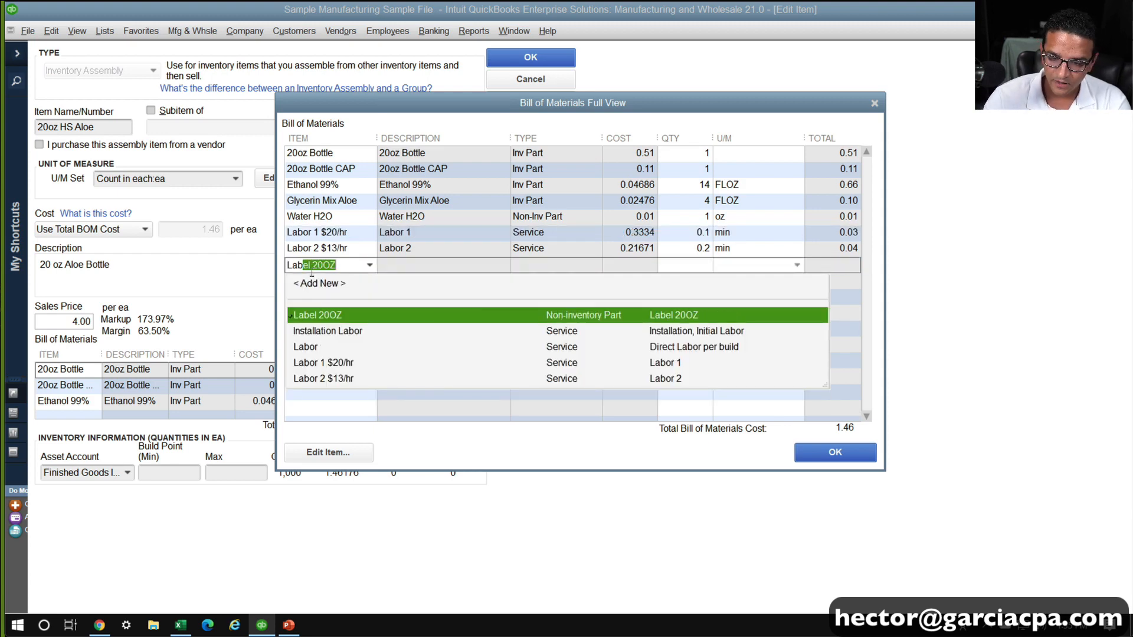
key("Tab")
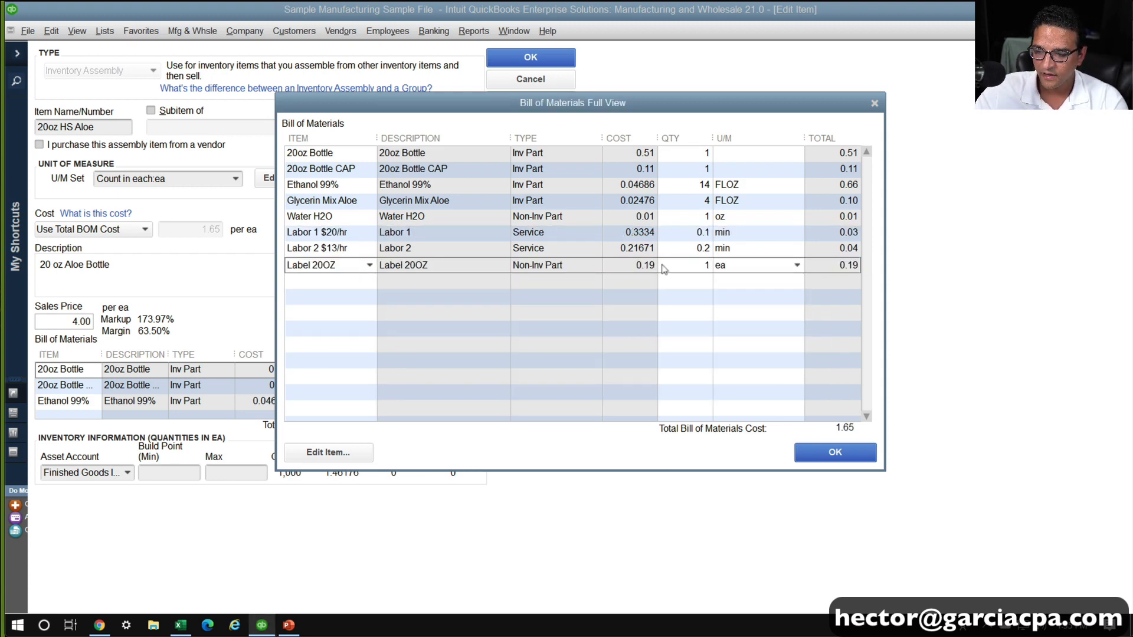
left_click(856, 461)
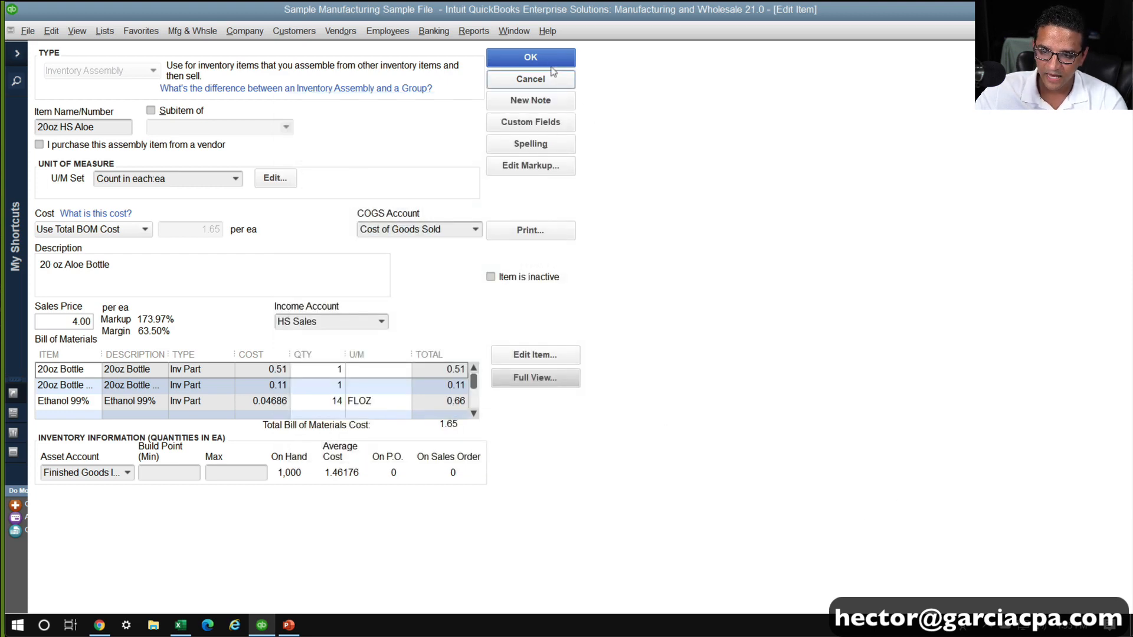
left_click(548, 62)
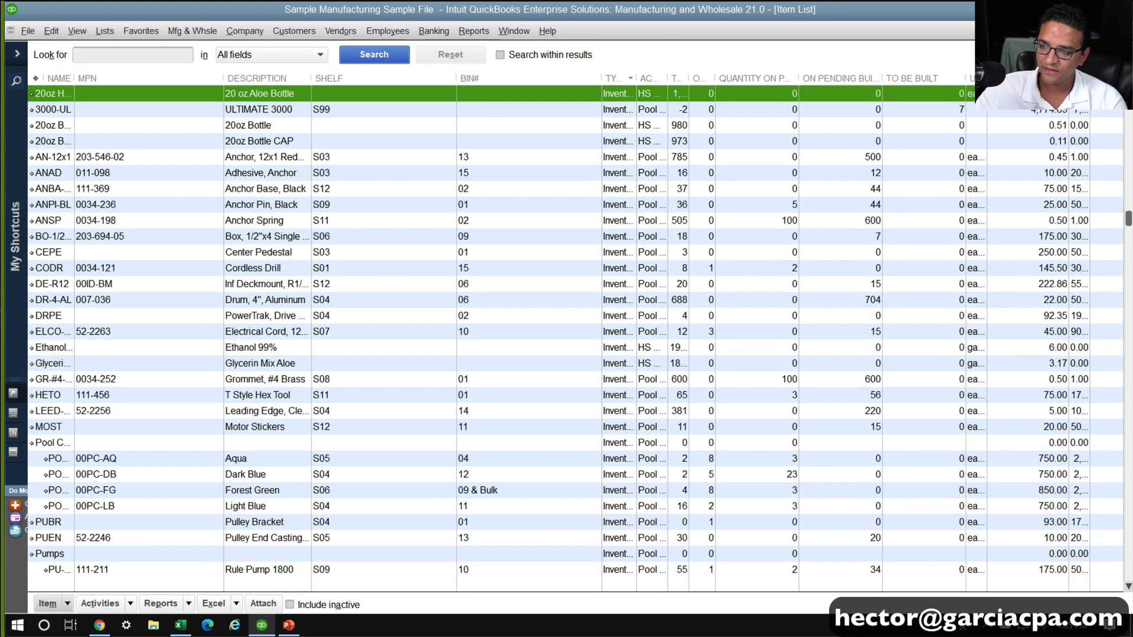
left_click(1122, 31)
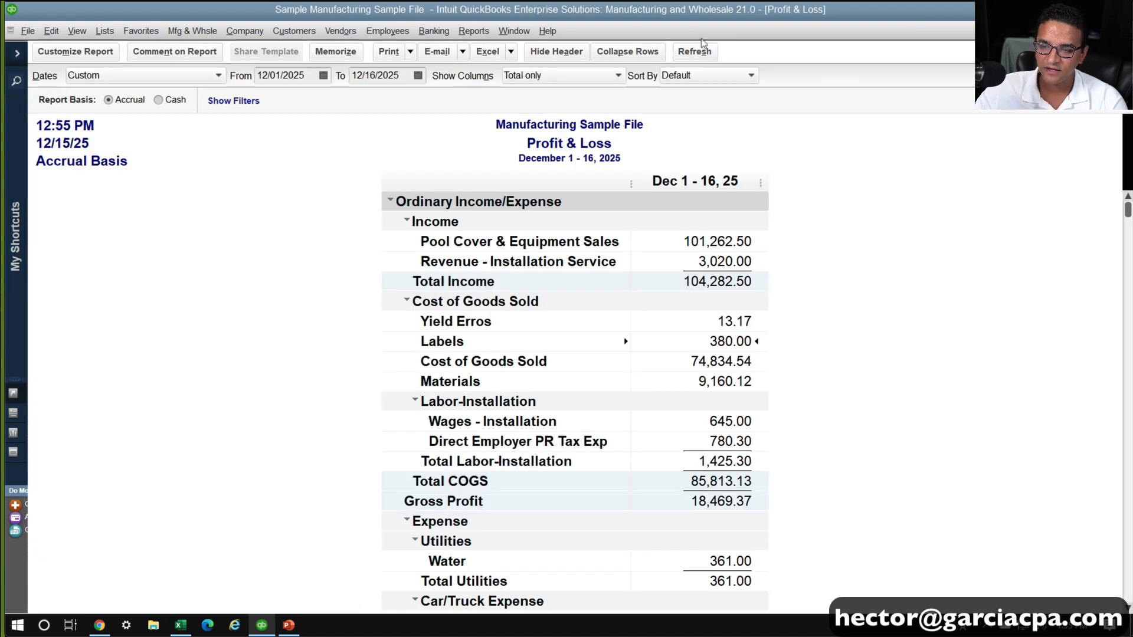
Refresh the Profit & Loss report and open the most recent 20oz HS Aloe assembly build
left_click(704, 51)
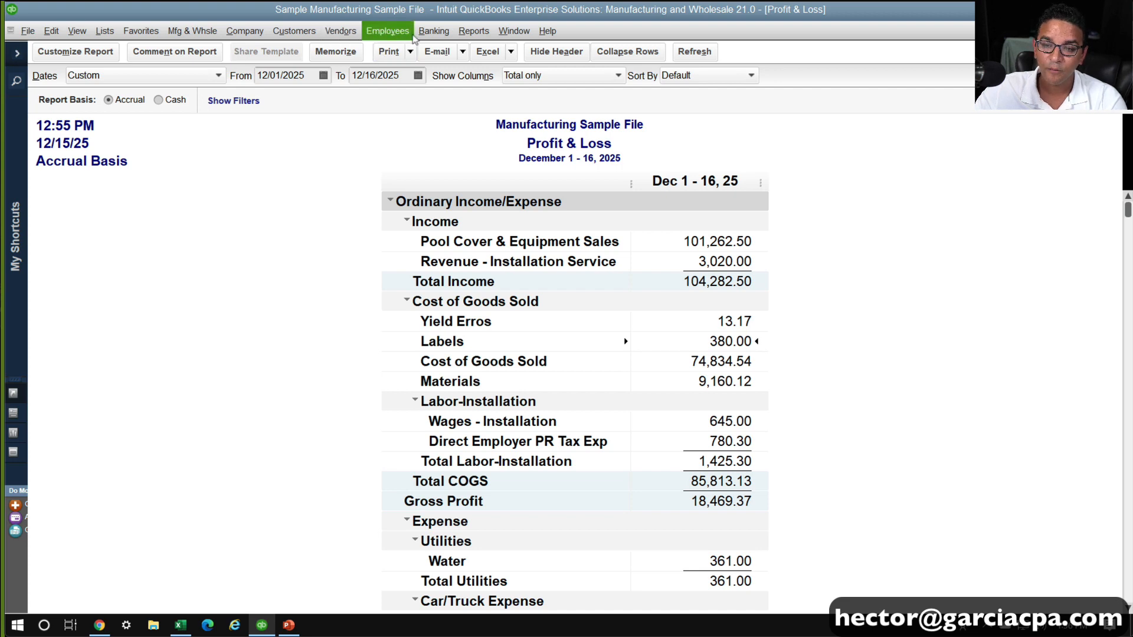
left_click(192, 30)
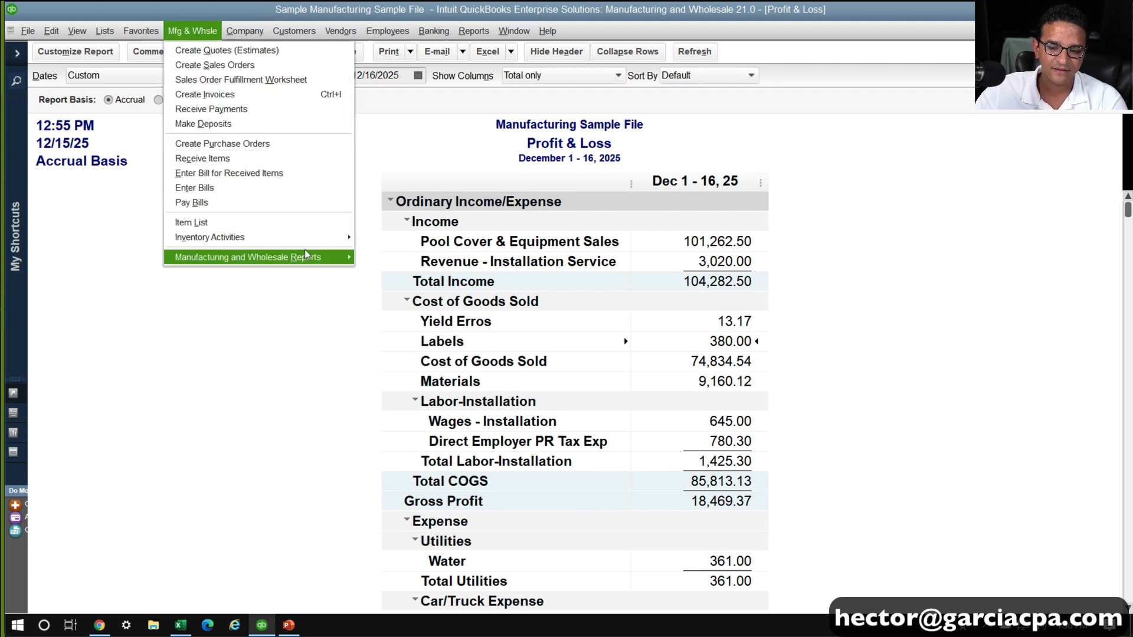
mouse_move(310, 239)
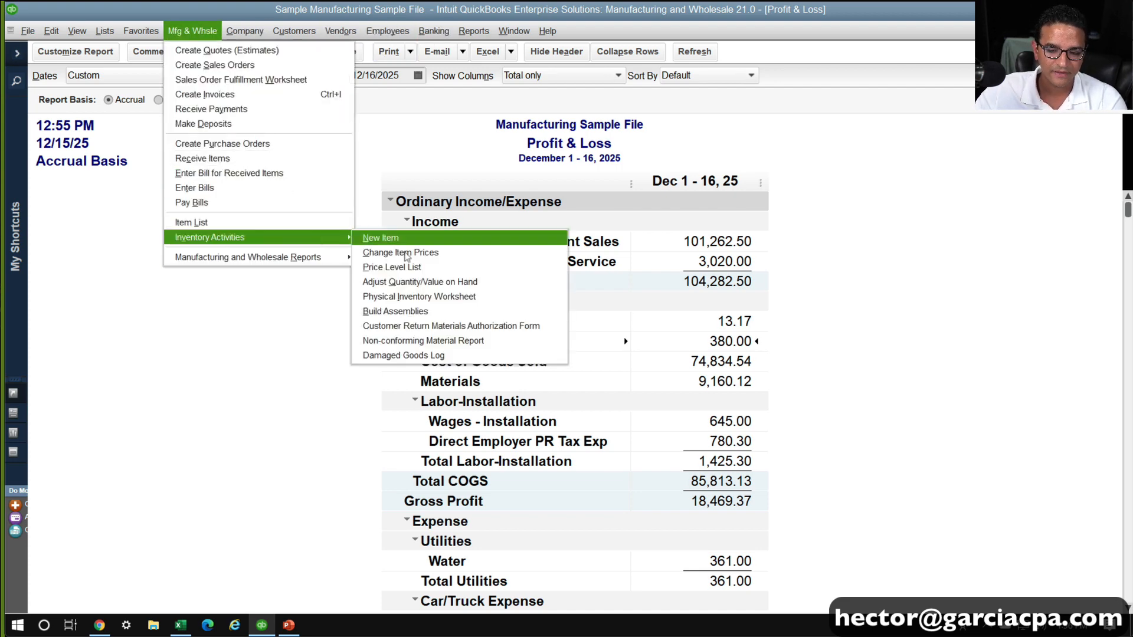
left_click(410, 312)
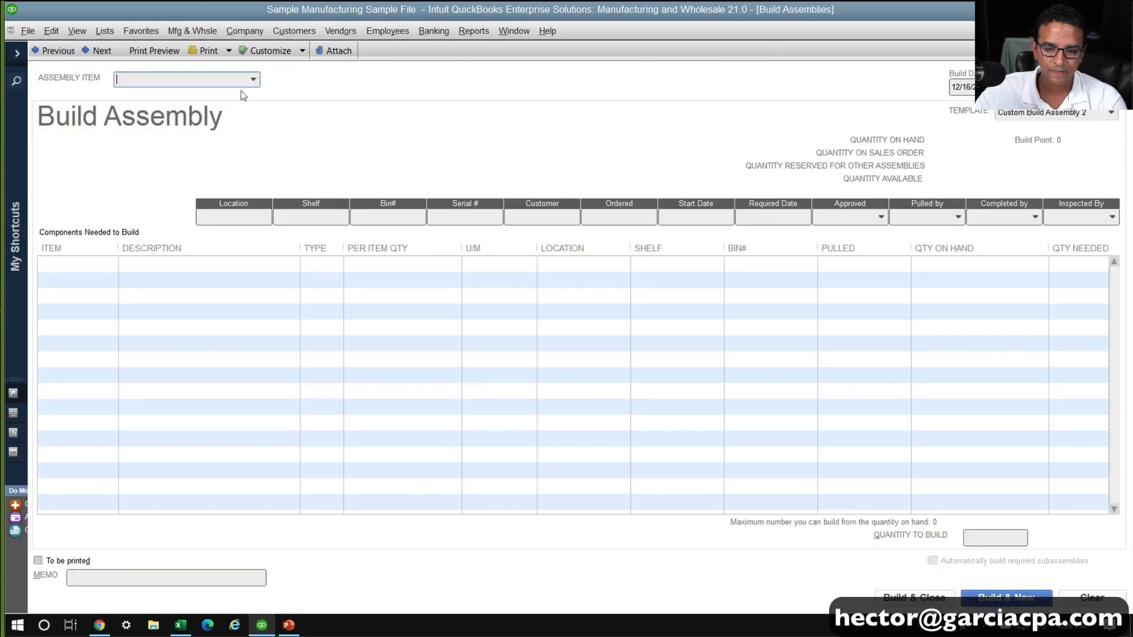
left_click(69, 55)
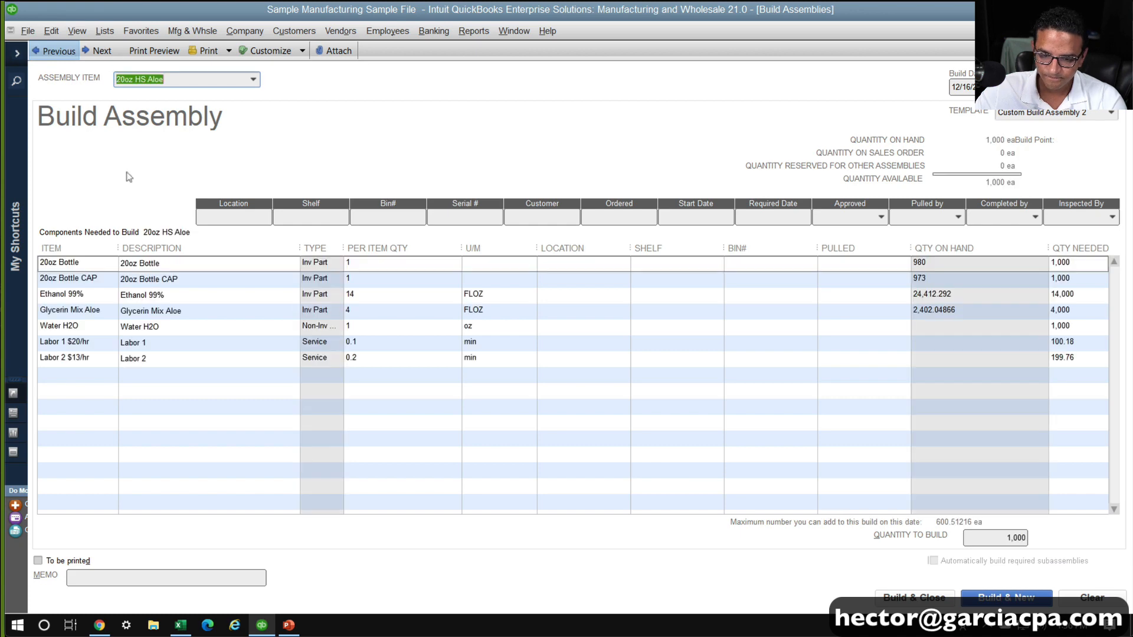
Add Label 20OZ as a component line below Labor 2 in the 20oz HS Aloe build
left_click(76, 374)
type("Label")
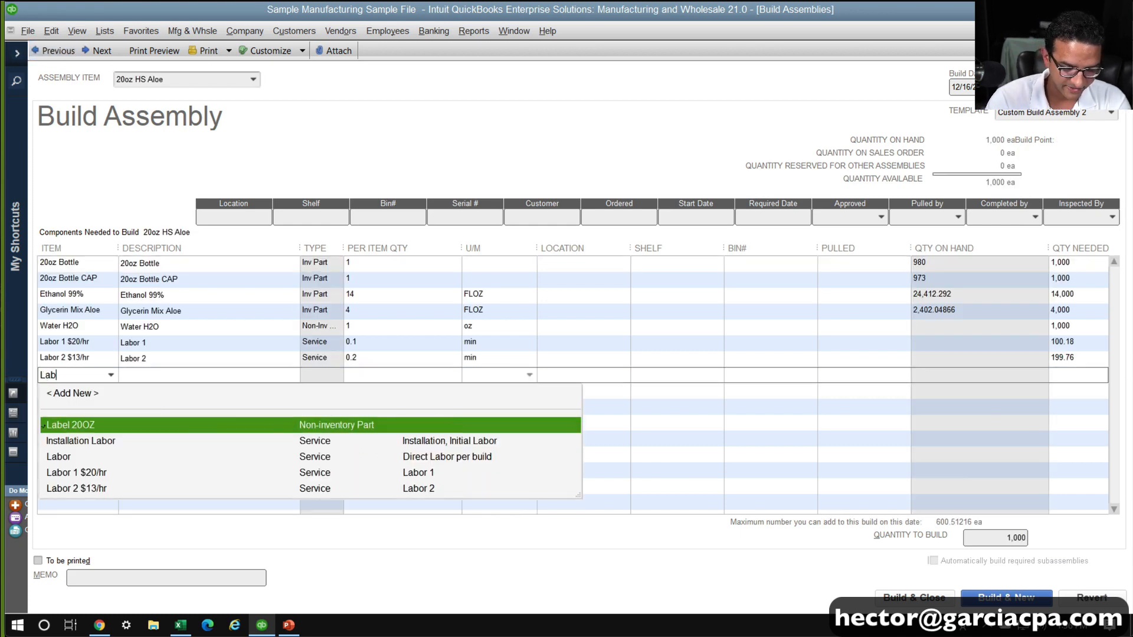
key("Tab")
key("Tab")
key("Tab")
key("Tab")
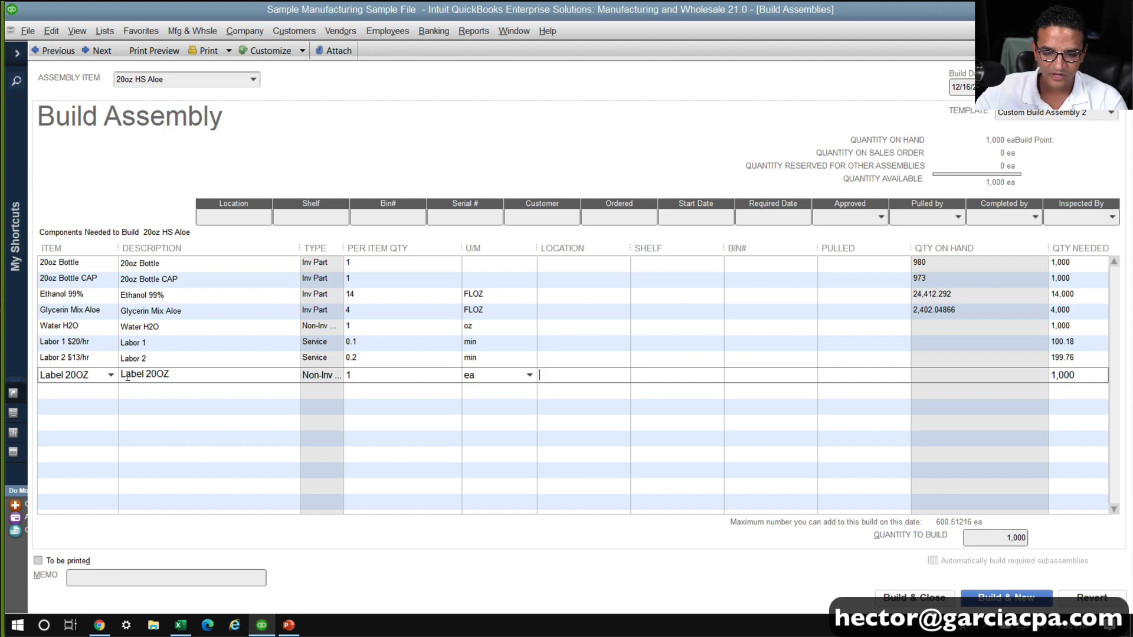
left_click(177, 395)
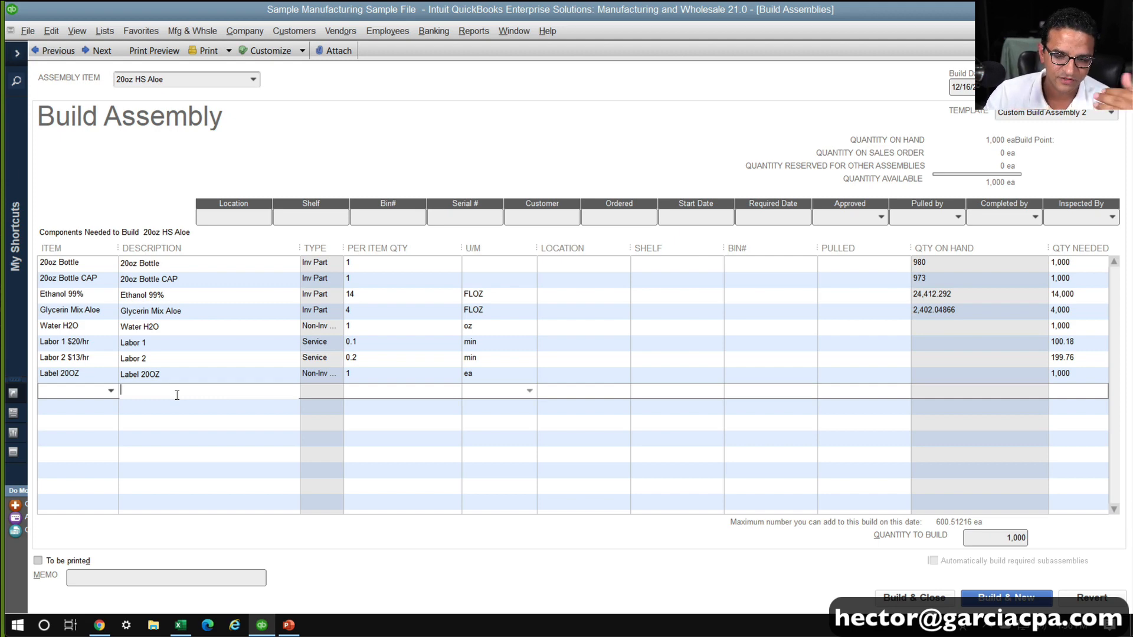
Set the build date of the 20oz HS Aloe build to 12/17/2025, and save and close the build
left_click(927, 595)
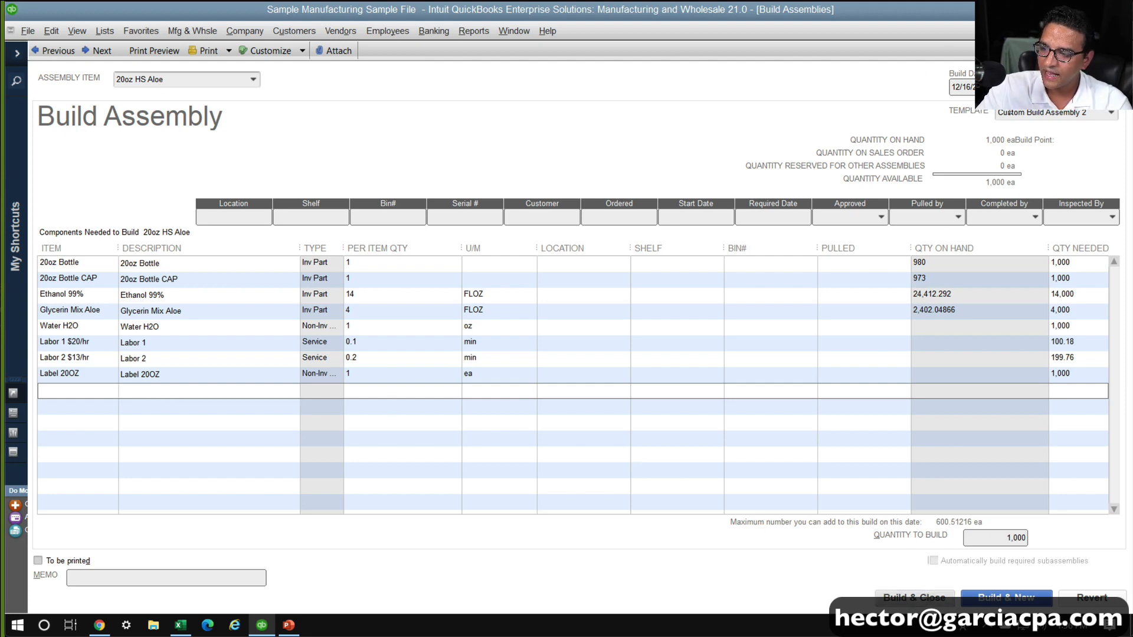
key("plus")
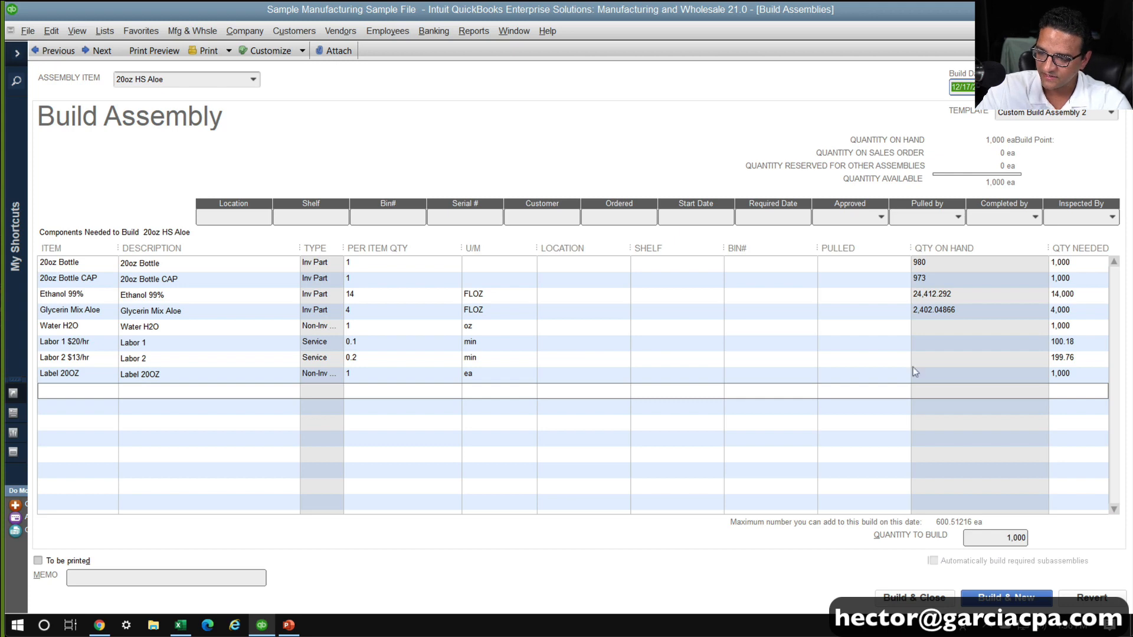
left_click(926, 594)
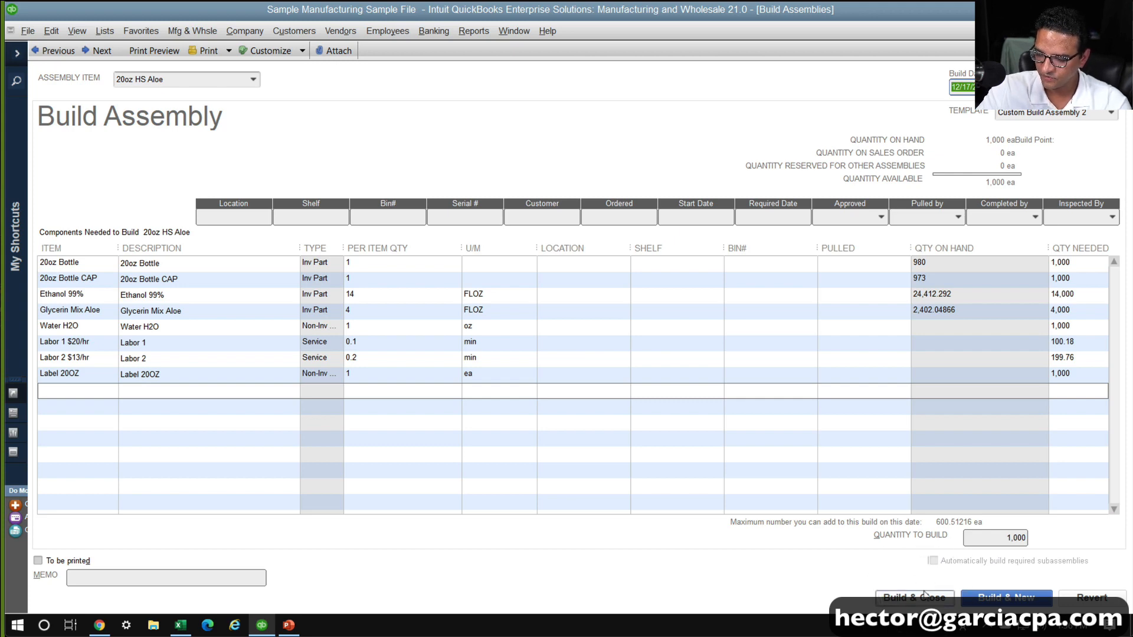
left_click(508, 204)
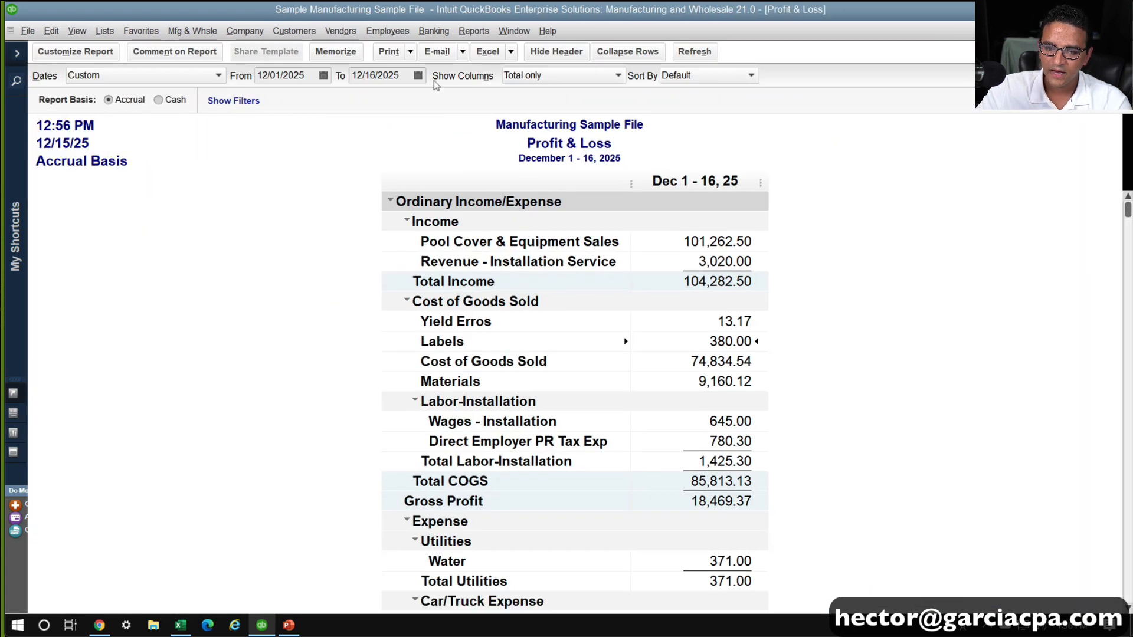
Extend the Profit & Loss report's end date to 12/17/2025 and refresh the report
left_click(400, 77)
key("plus")
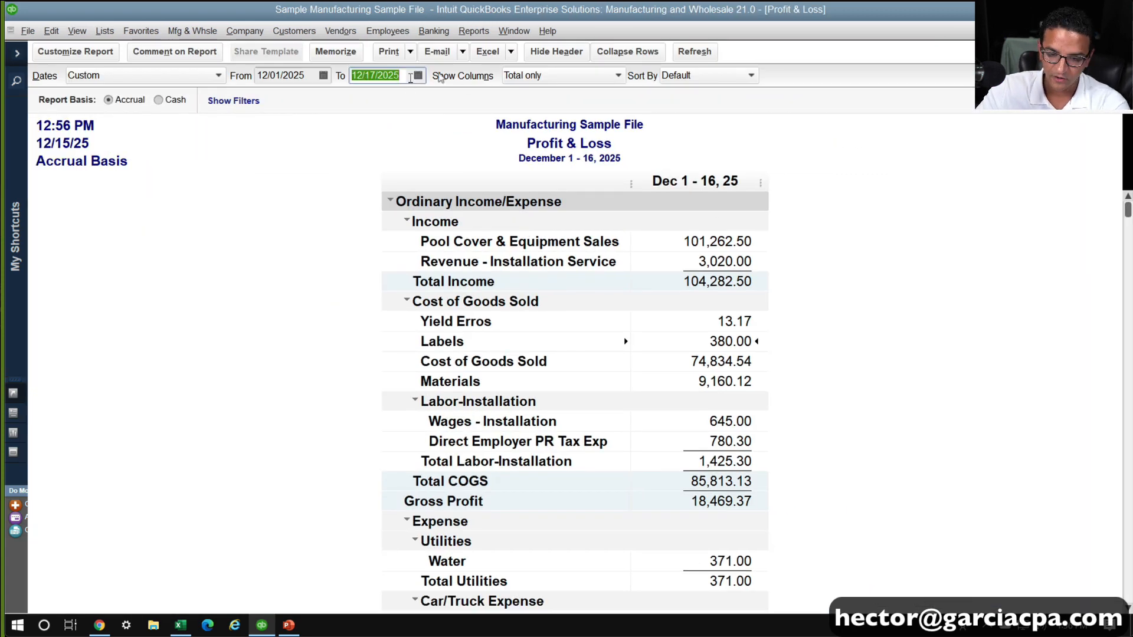
left_click(694, 53)
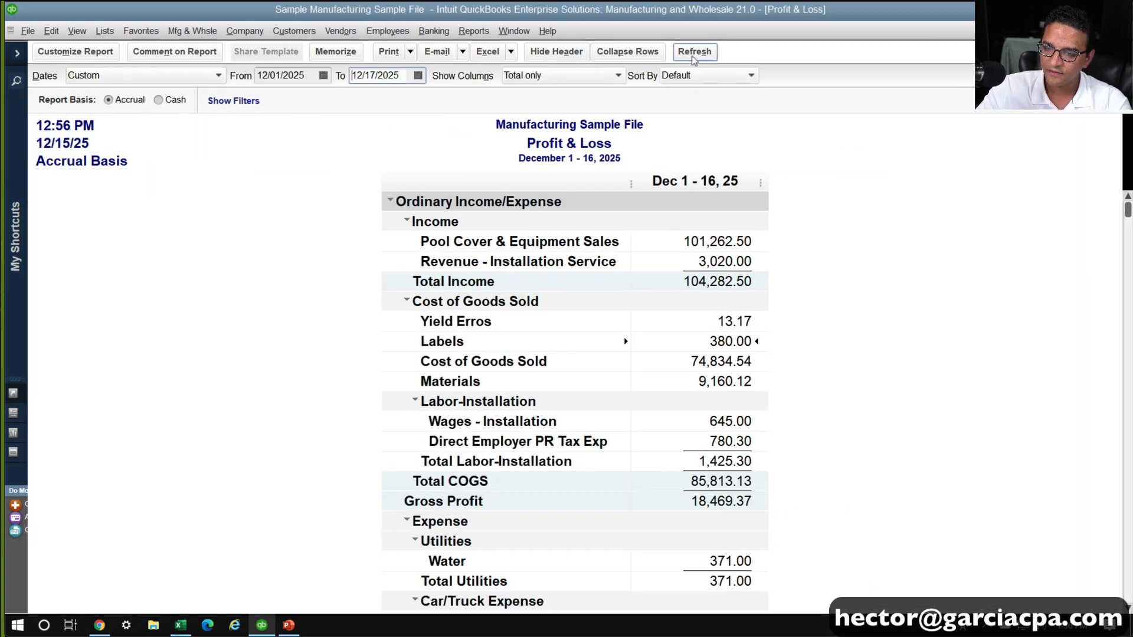
View the Profit & Loss report starting from 12/16/2025, and reset its start date to 12/01/2025
left_click(315, 75)
key("t")
key("plus")
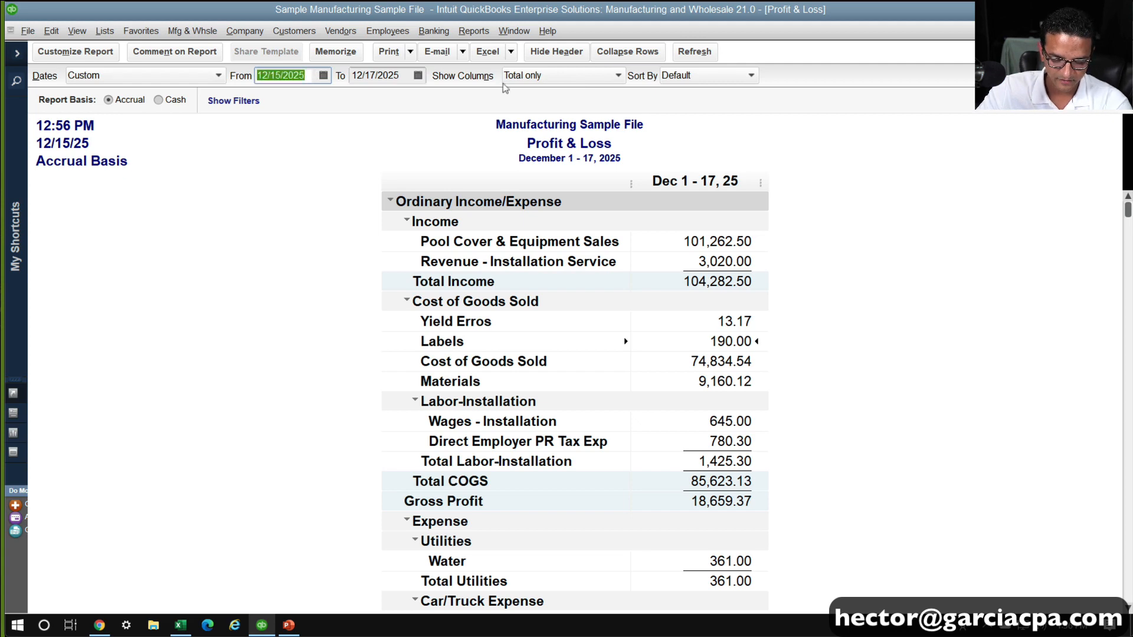
left_click(682, 53)
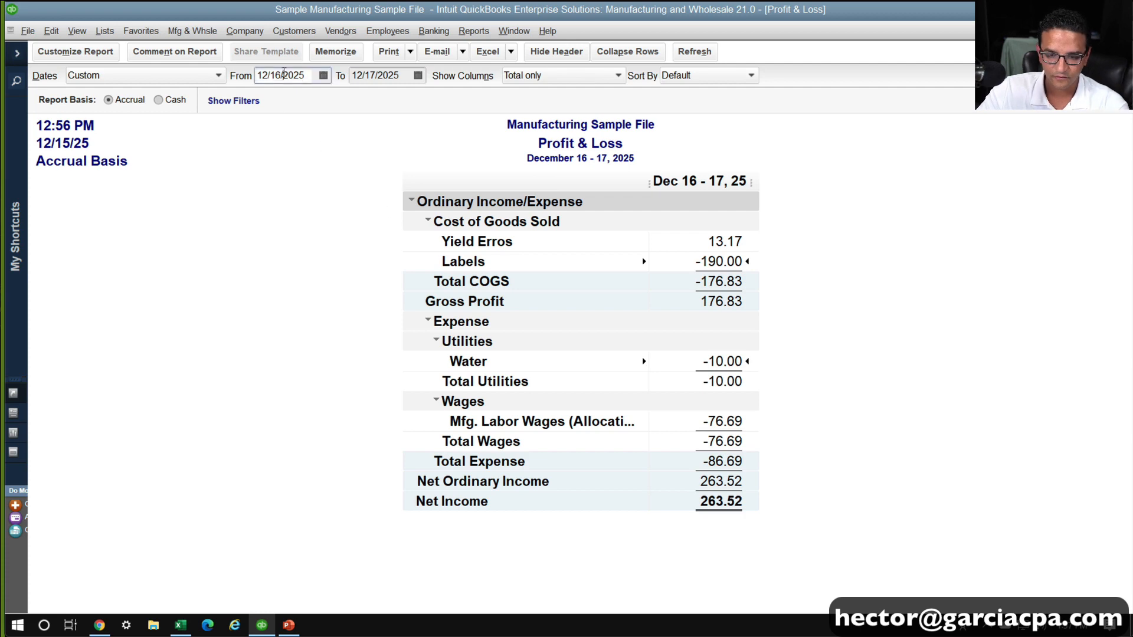
key("m")
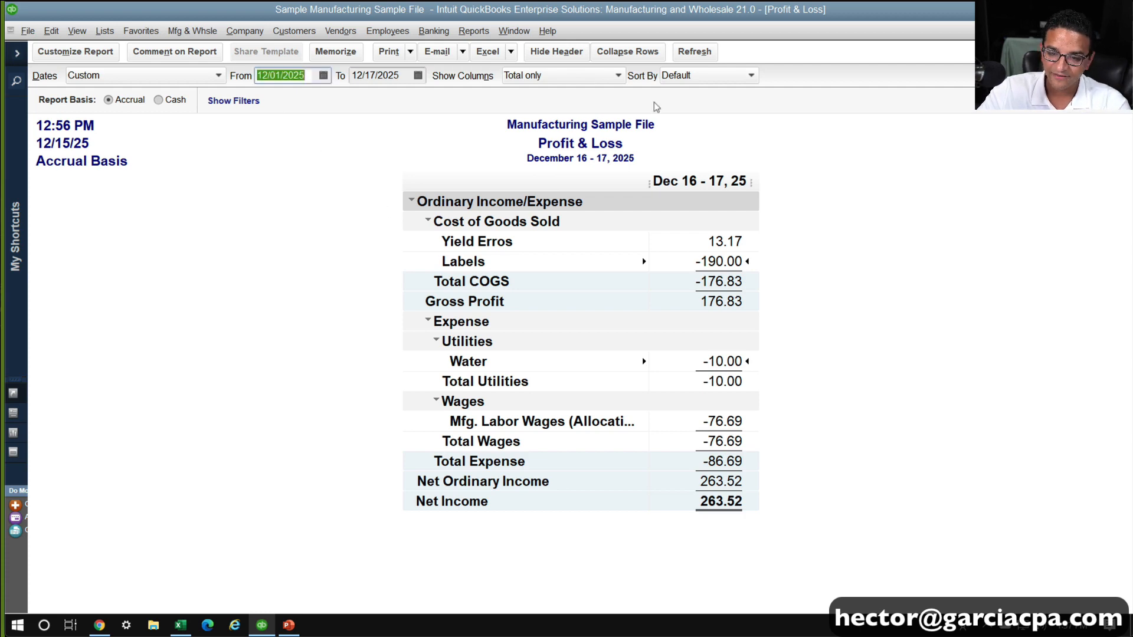
left_click(694, 59)
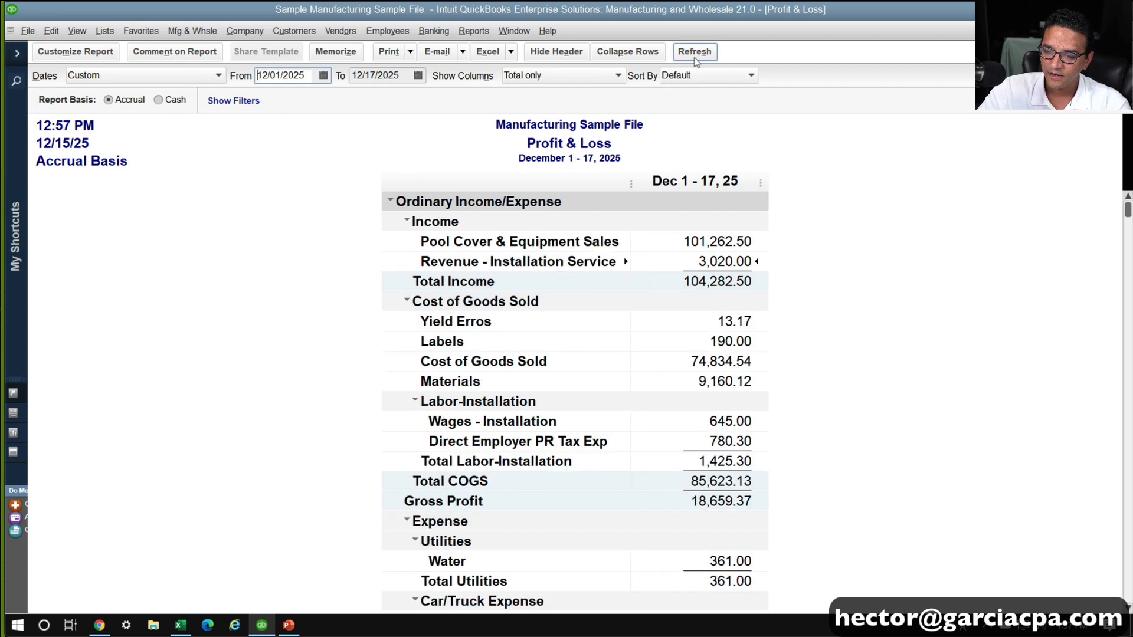
Open the transaction detail behind the Labels amount, check the bill and the assembly build, and return to the Profit & Loss report
left_click(748, 341)
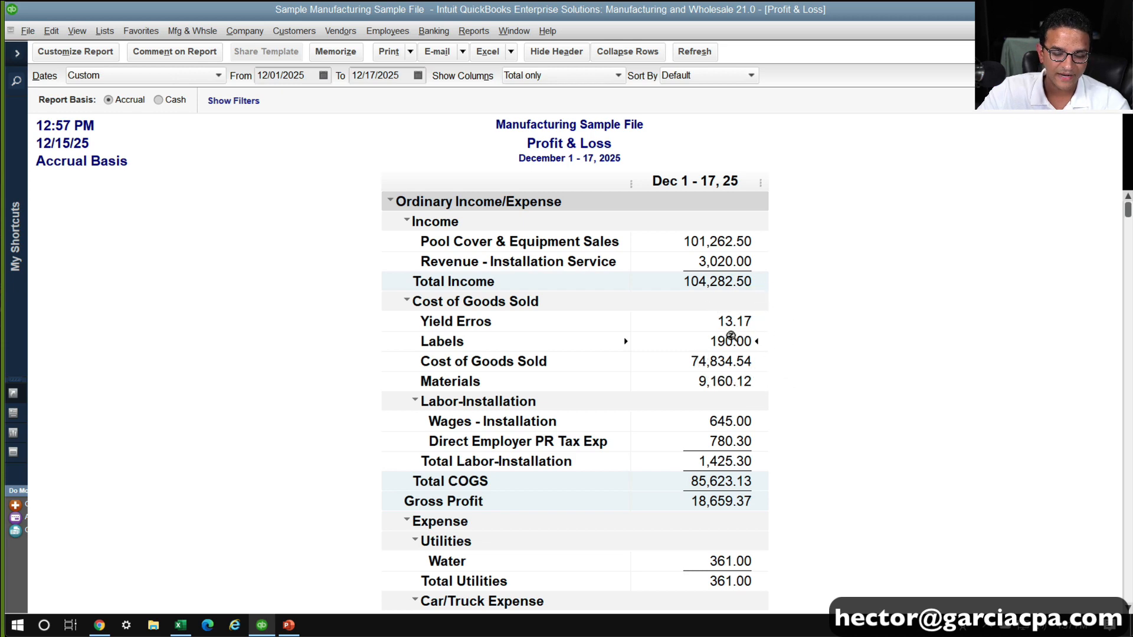
double_click(731, 338)
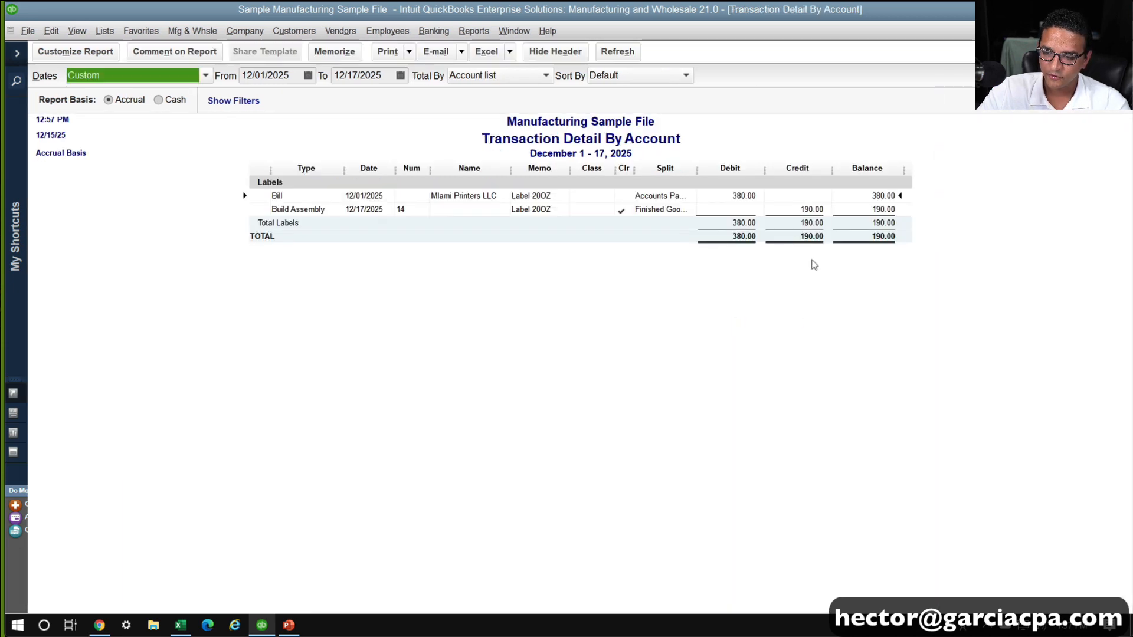
left_click(744, 194)
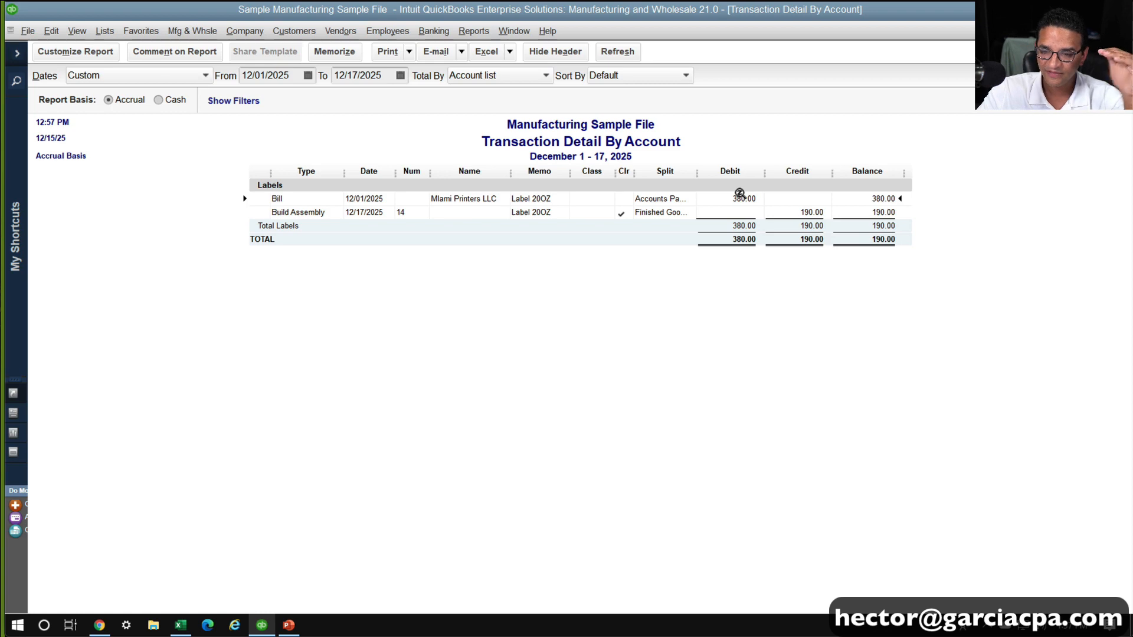
left_click(802, 215)
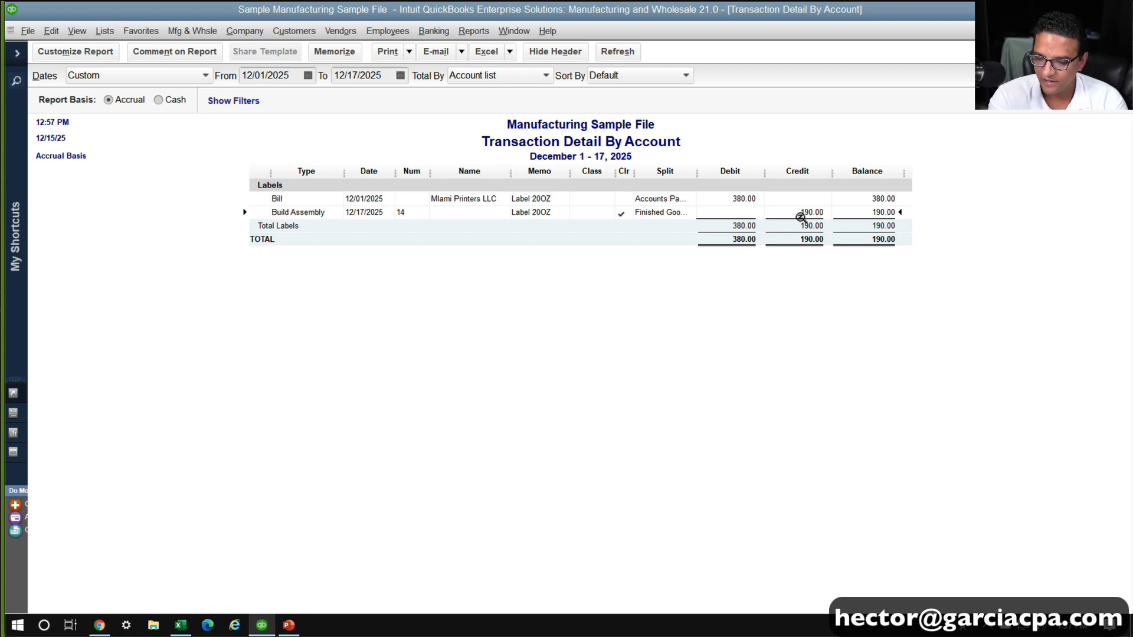
key("Escape")
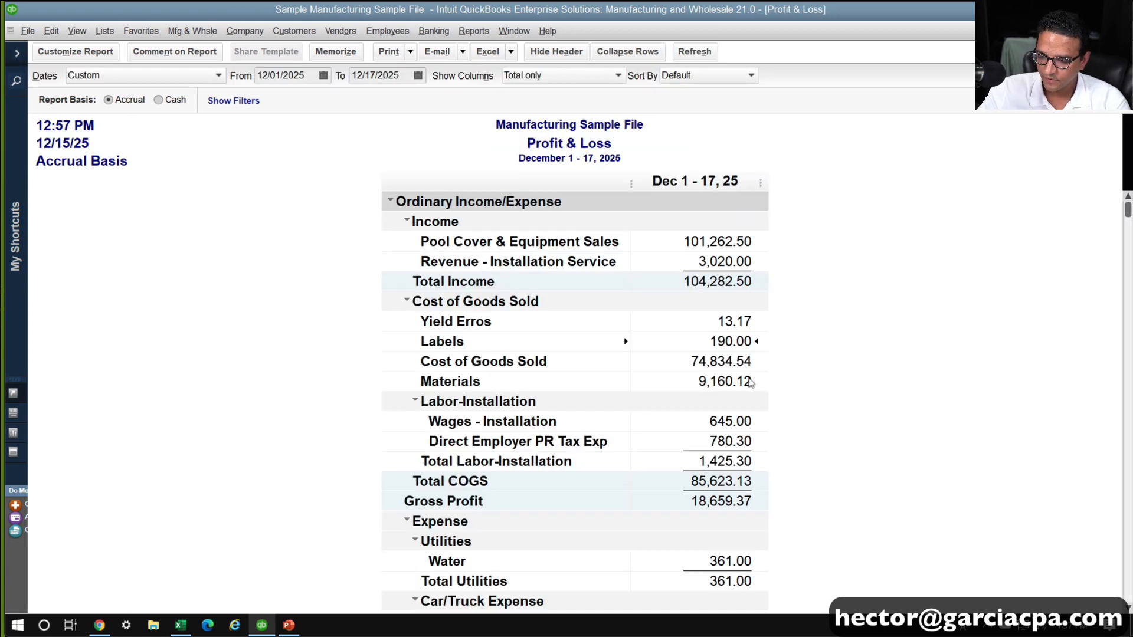
Widen the account name column of the Profit & Loss report to fit the full Mfg. Labor Wages (Allocation) name in the Wages section
scroll(731, 418, "down", 5)
scroll(732, 418, "down", 2)
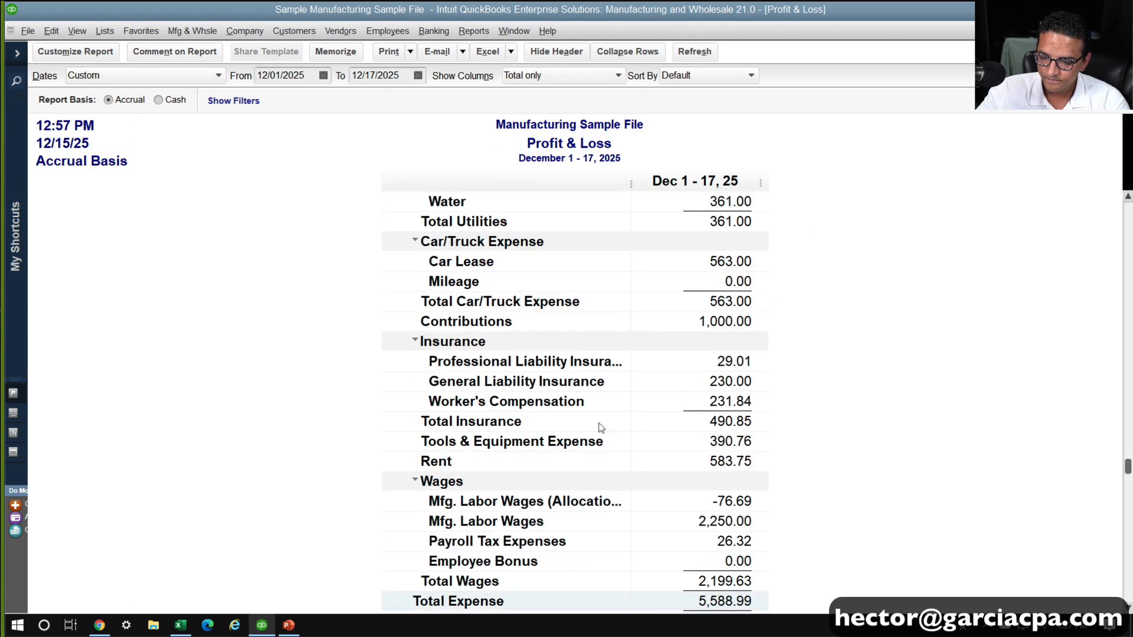
key("ctrl")
key("ctrl")
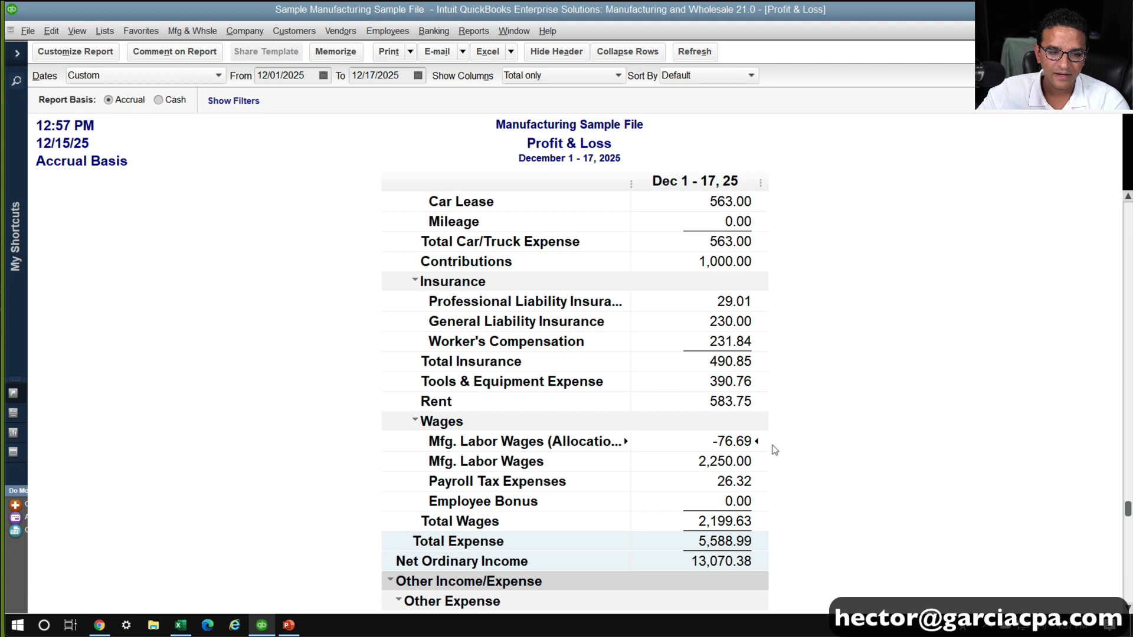
scroll(769, 451, "down", 2)
scroll(767, 451, "up", 2)
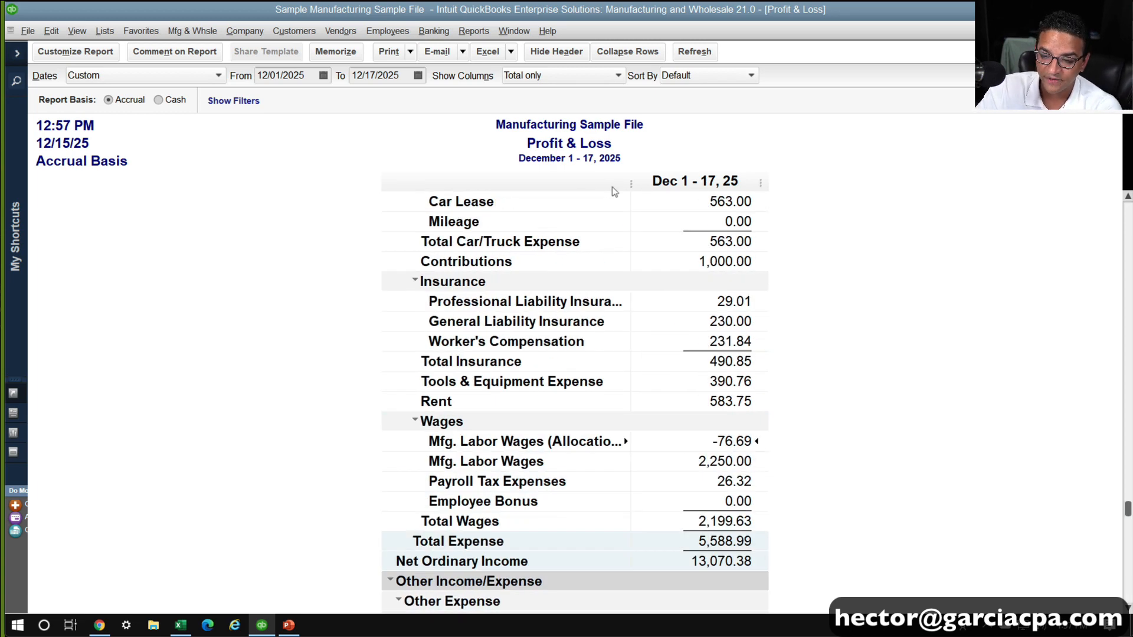
left_click_drag(628, 176, 644, 176)
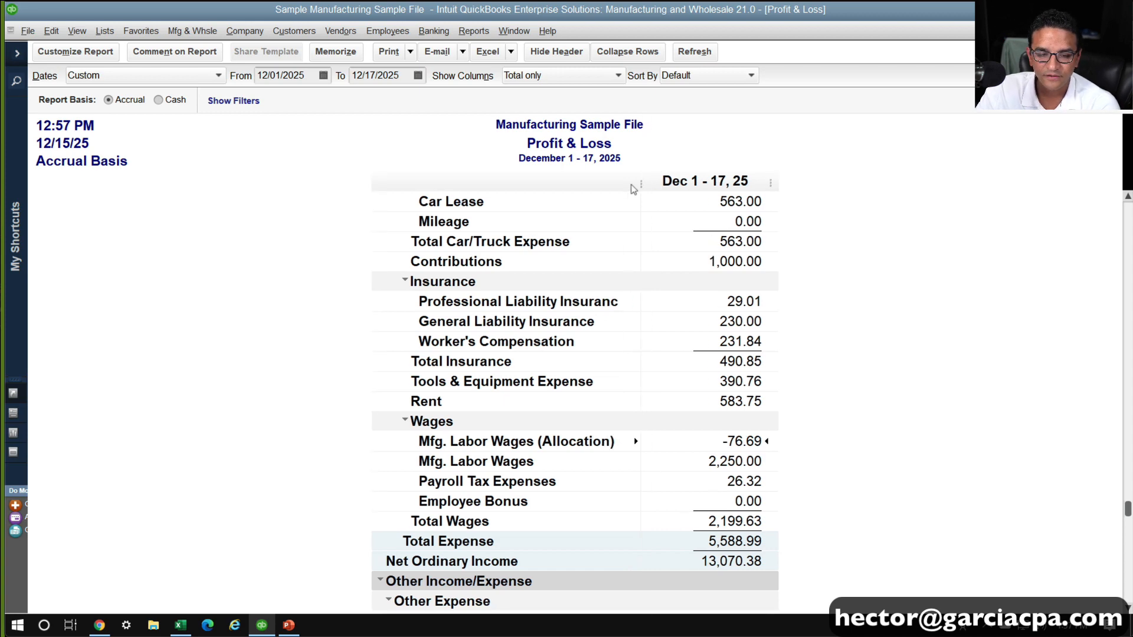